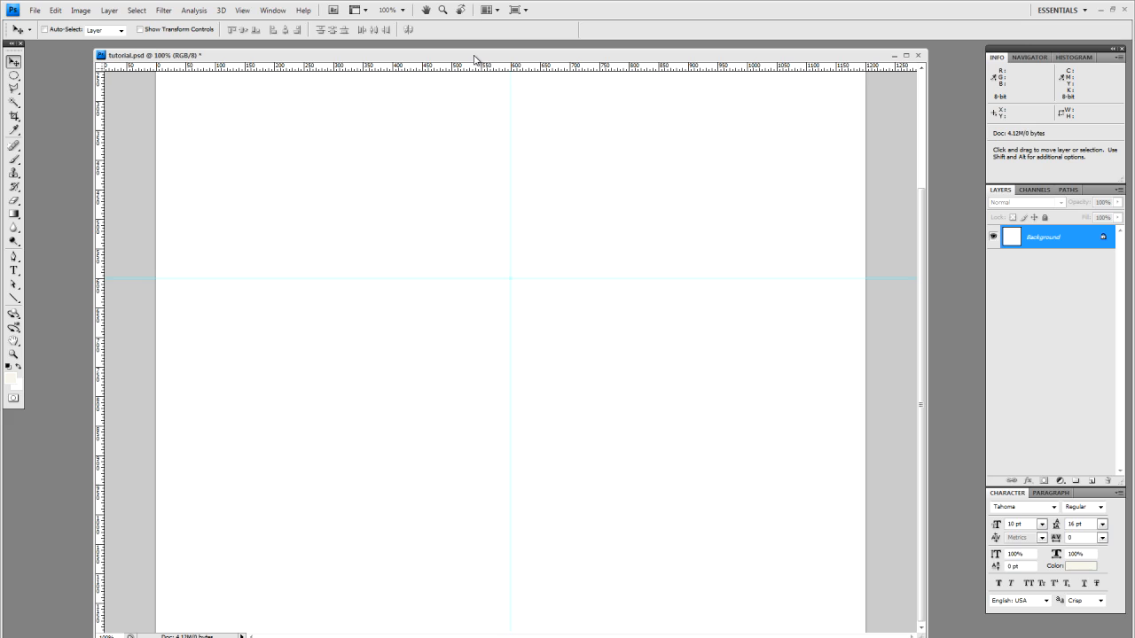
Step: Check the document's ruler units and the Snap To options for the centre guides
key("space")
left_click_drag(540, 210, 549, 302)
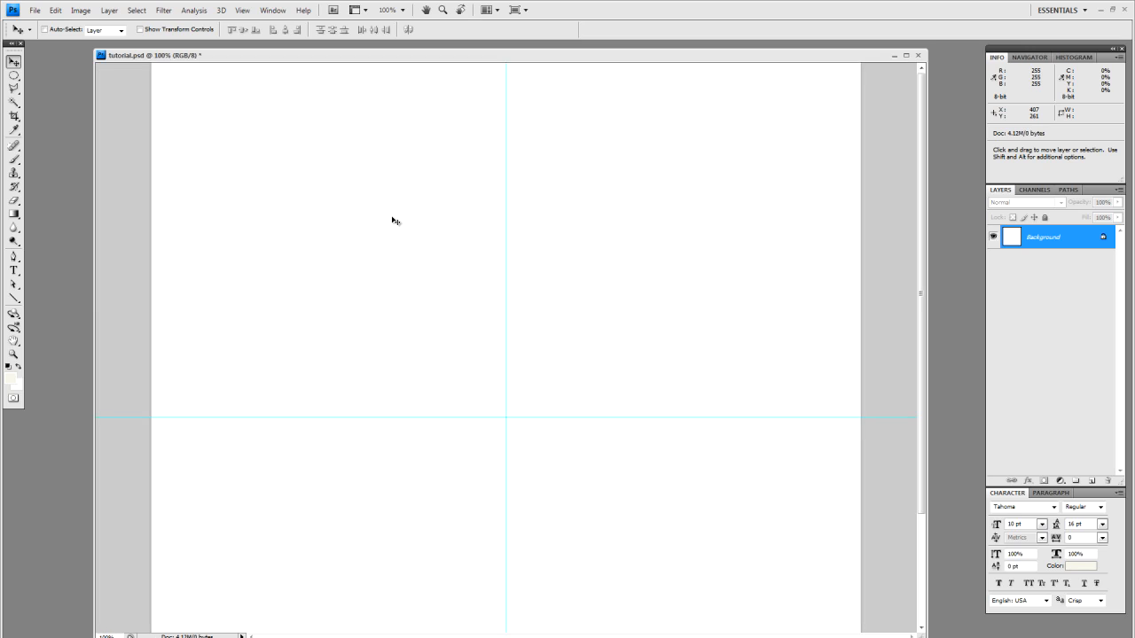
right_click(391, 69)
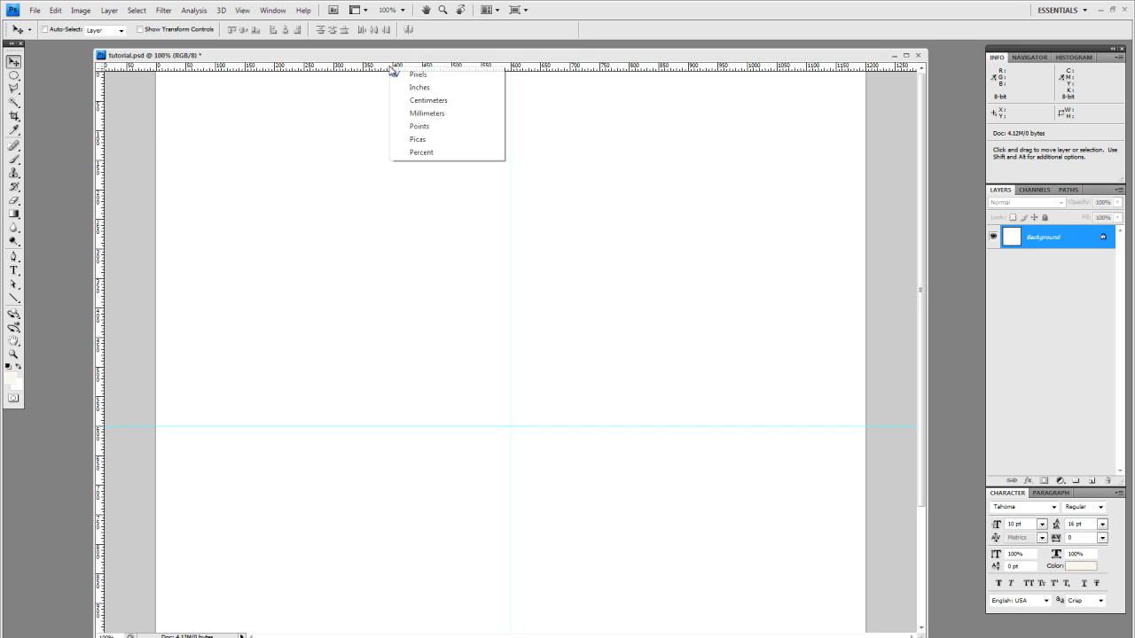
left_click(375, 66)
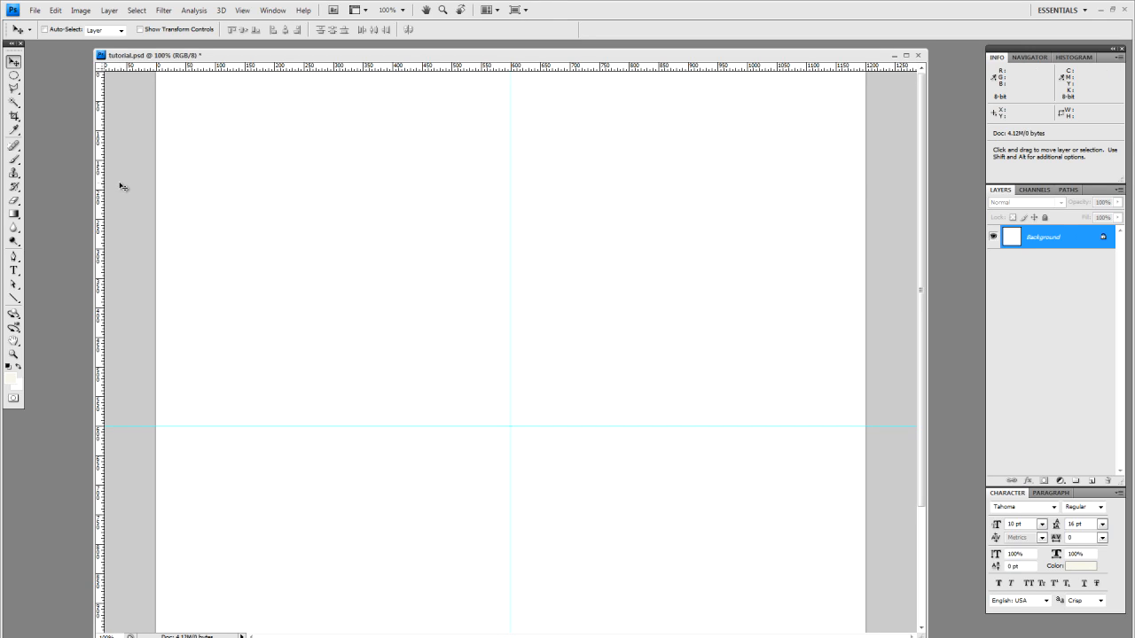
left_click(243, 11)
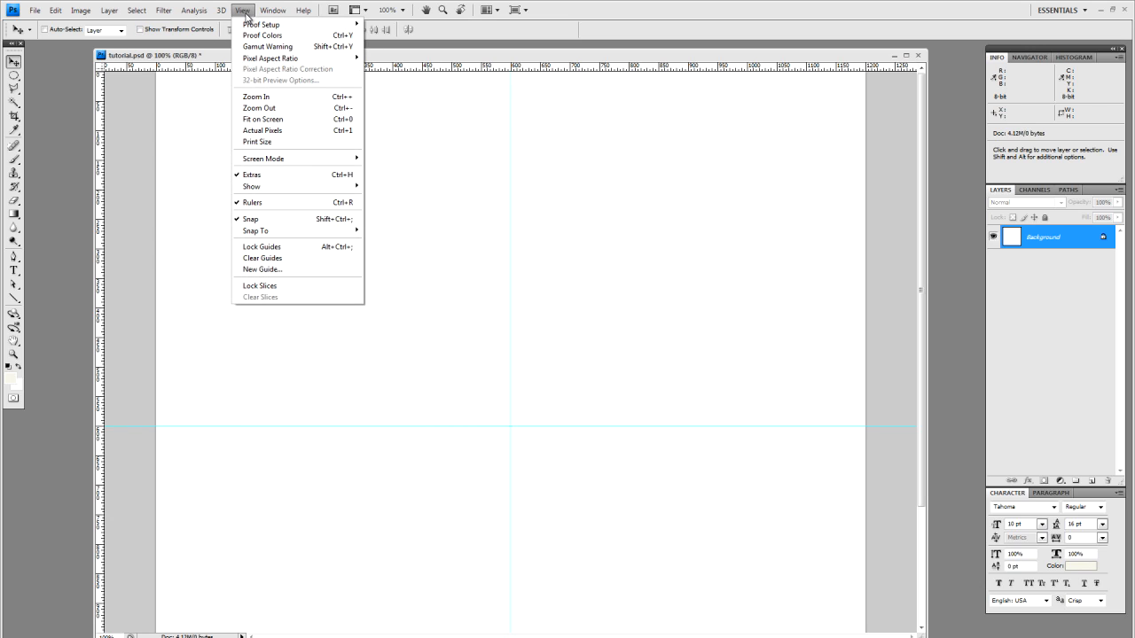
mouse_move(286, 234)
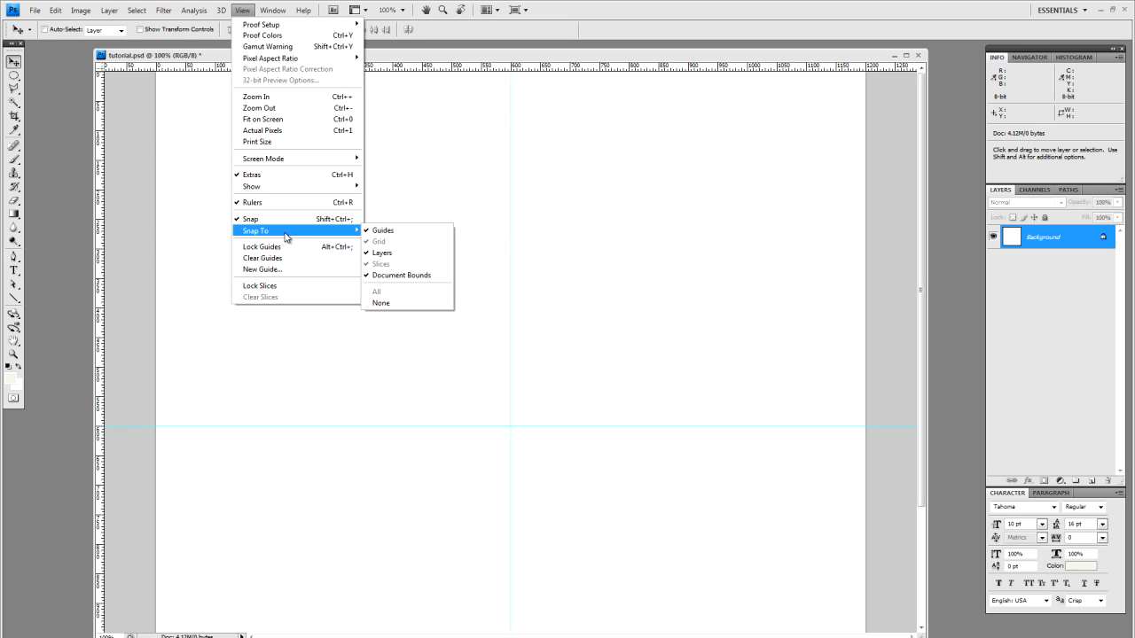
left_click(124, 218)
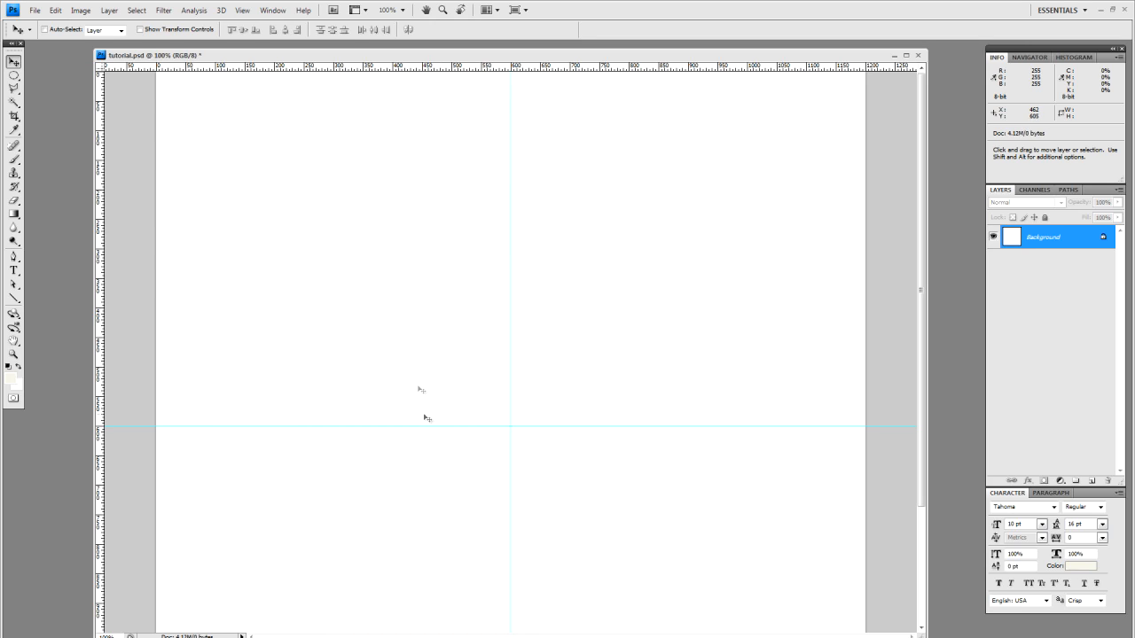
left_click_drag(442, 428, 459, 353)
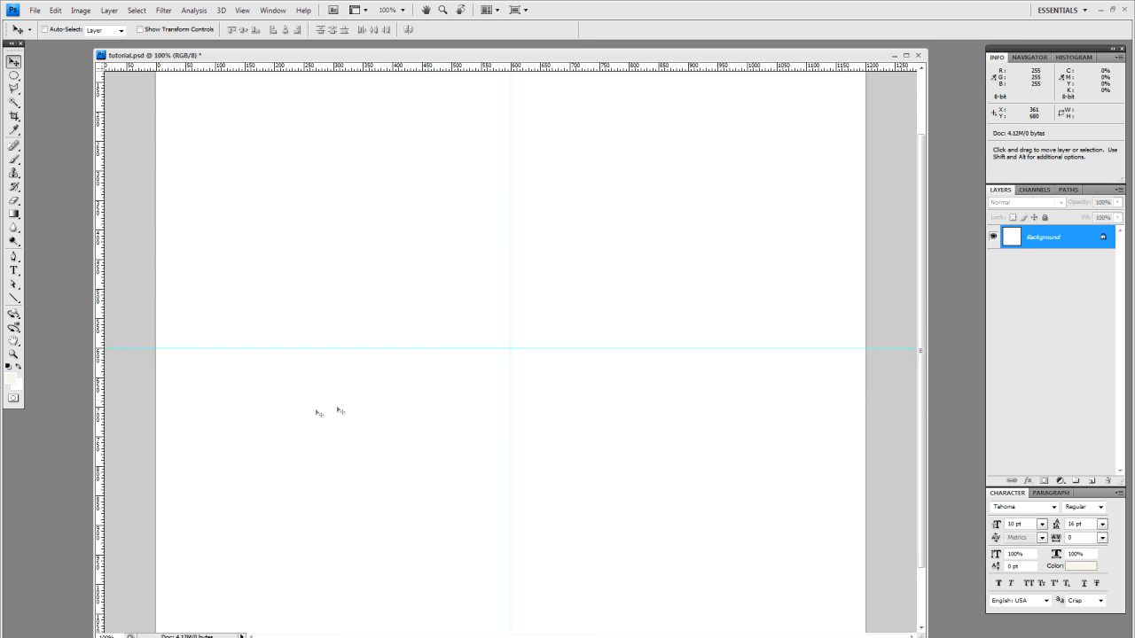
Step: Fit the whole canvas in view at 66.7% and set the foreground color to dark gray 686868 for the Gradient tool
left_click(13, 354)
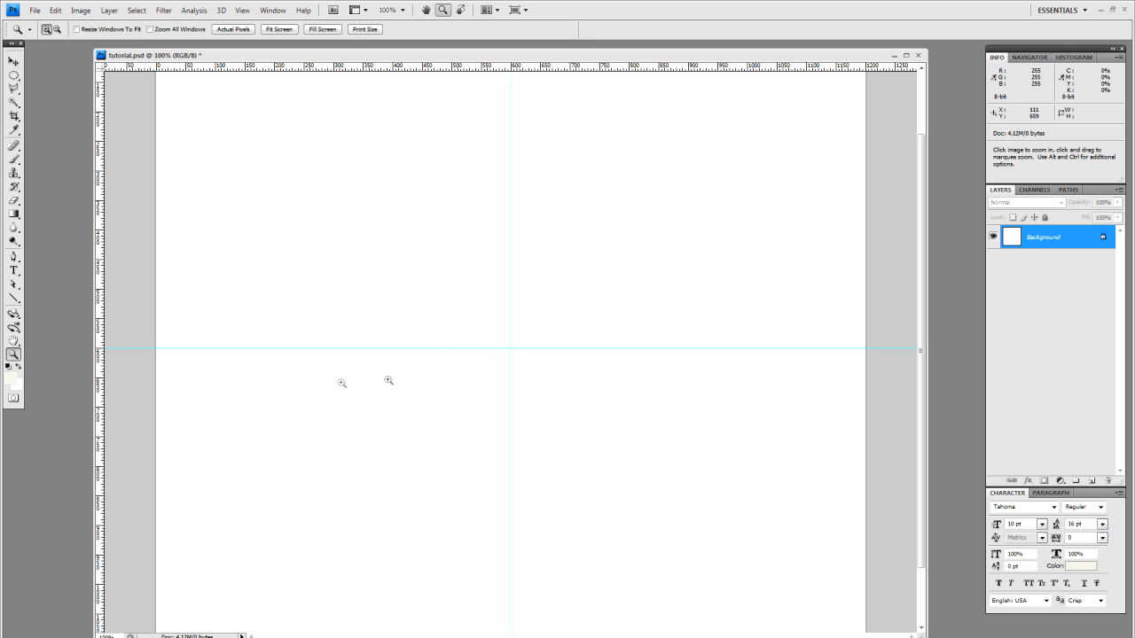
left_click(560, 345, "alt")
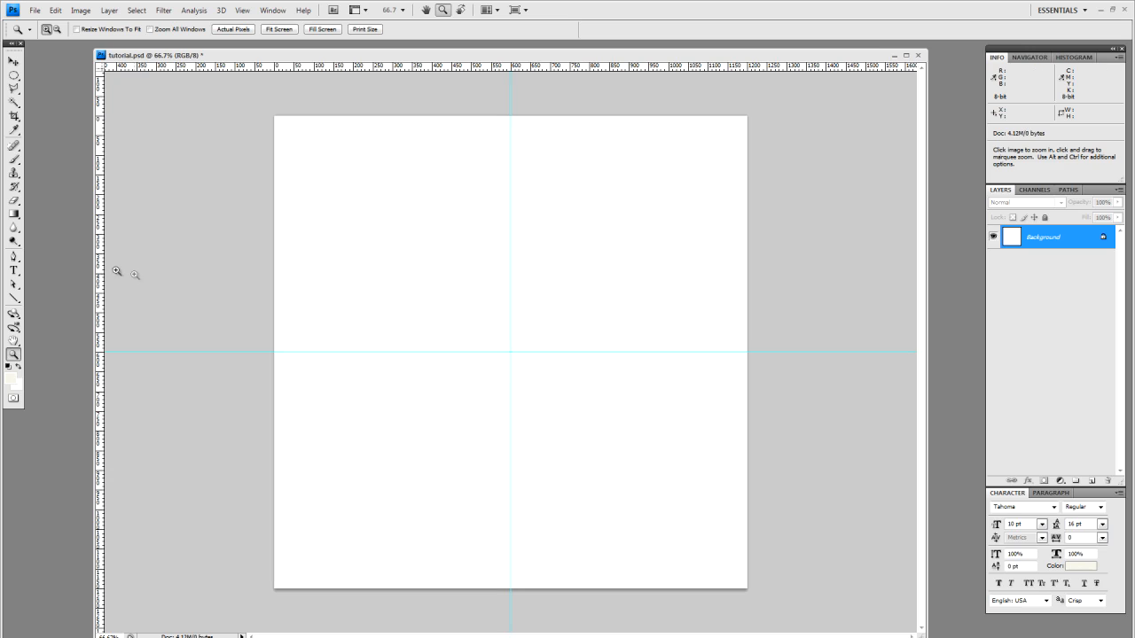
left_click(13, 214)
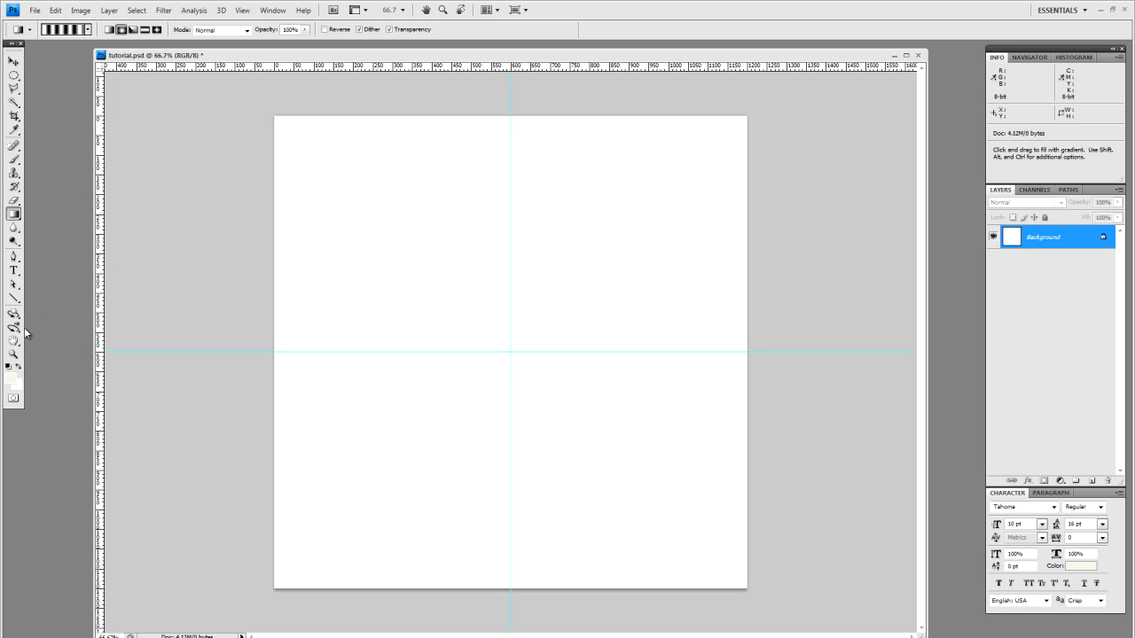
left_click(10, 381)
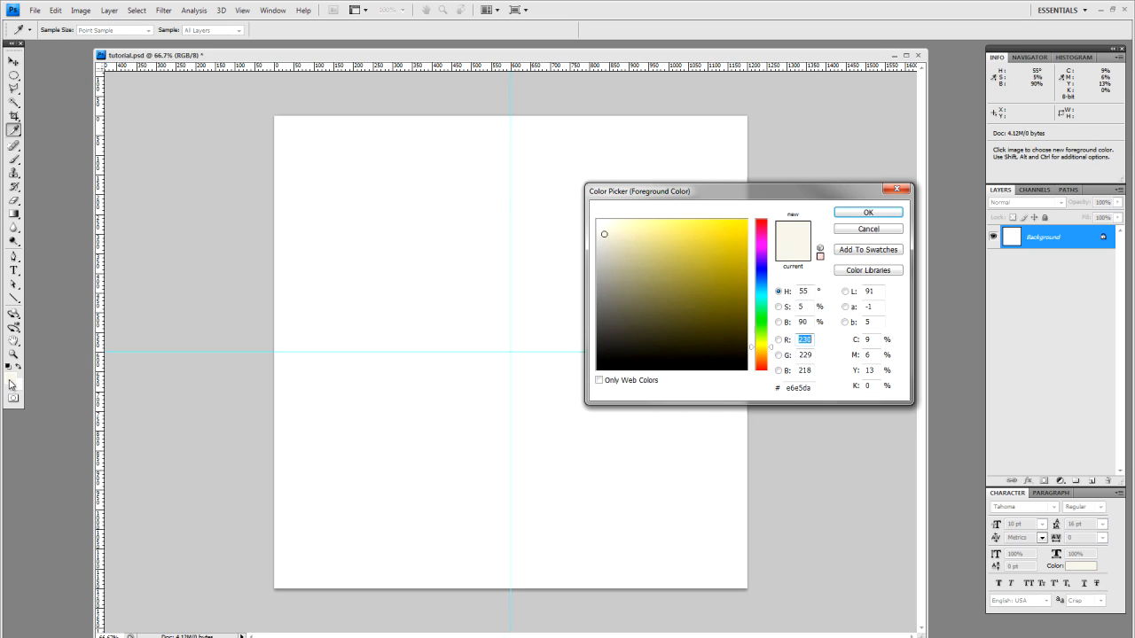
left_click_drag(608, 304, 579, 309)
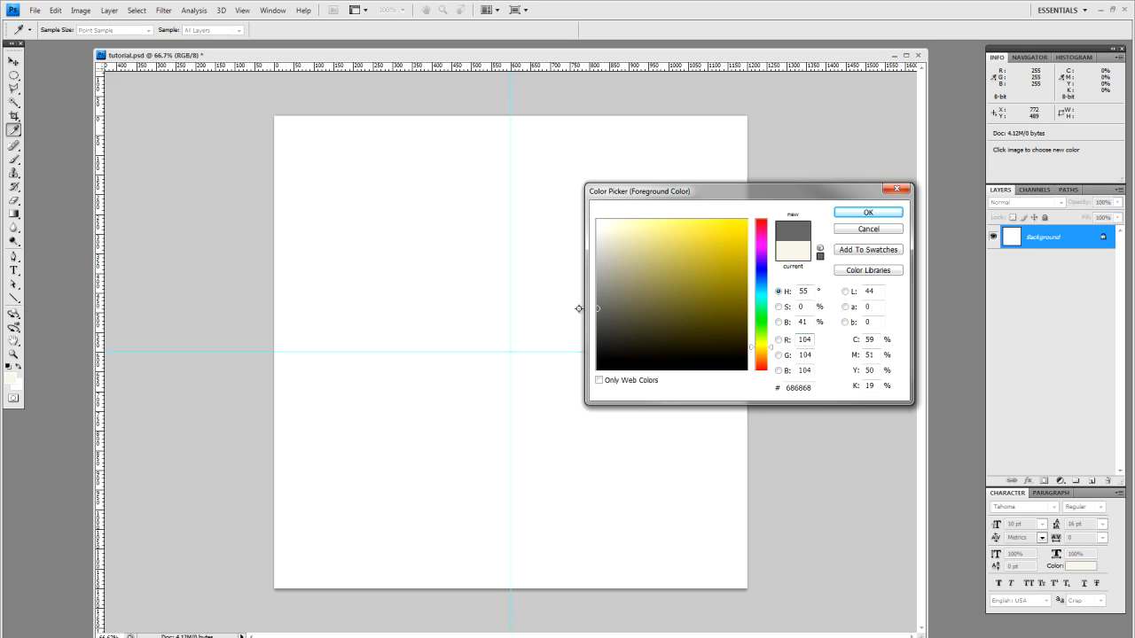
left_click(867, 213)
key("g")
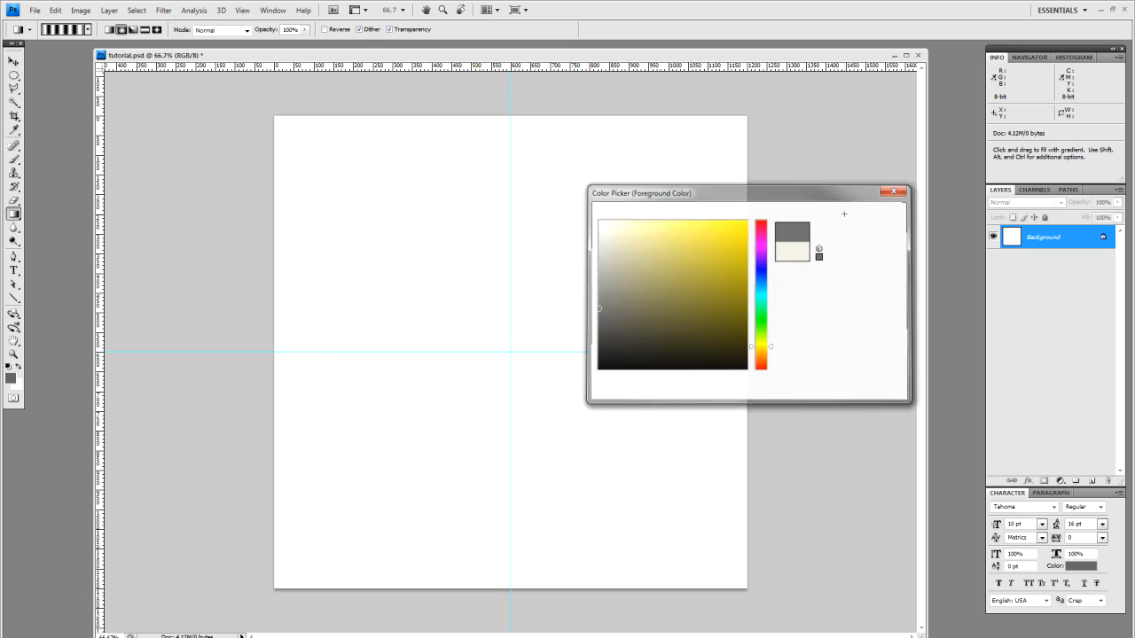
Step: Set the background color to near-black 151515
left_click(16, 384)
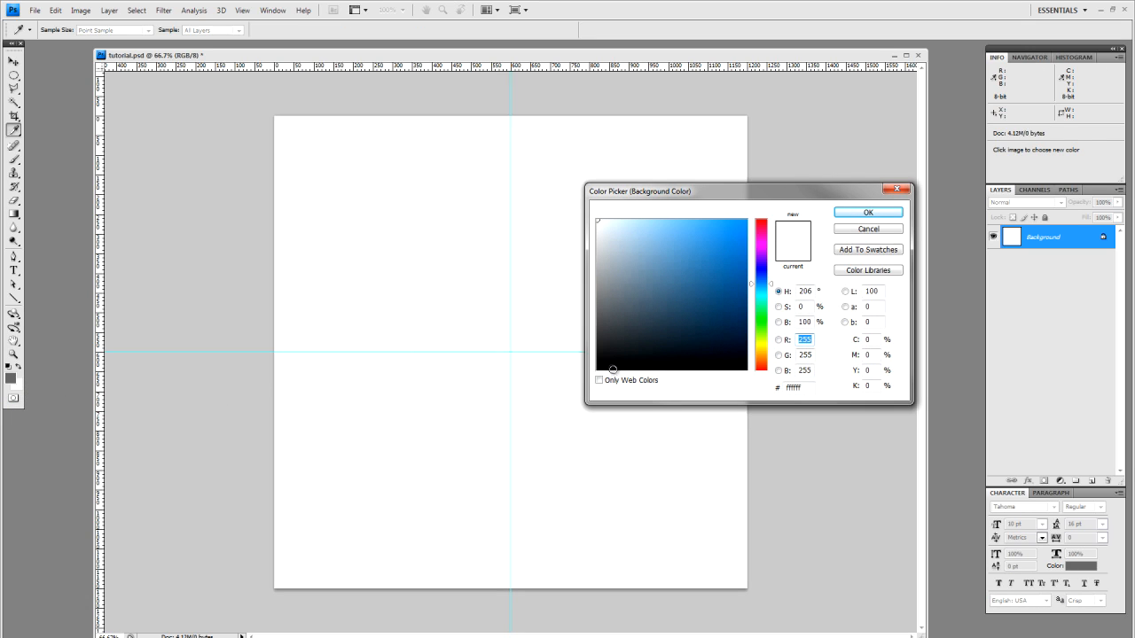
left_click(595, 358)
left_click_drag(595, 358, 586, 357)
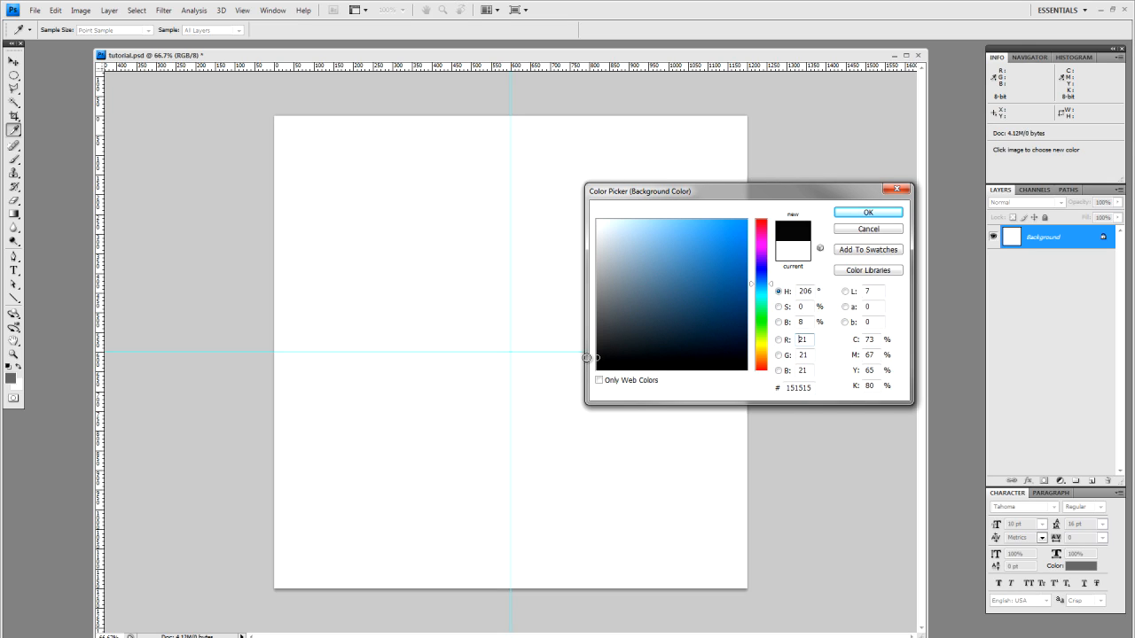
left_click(865, 213)
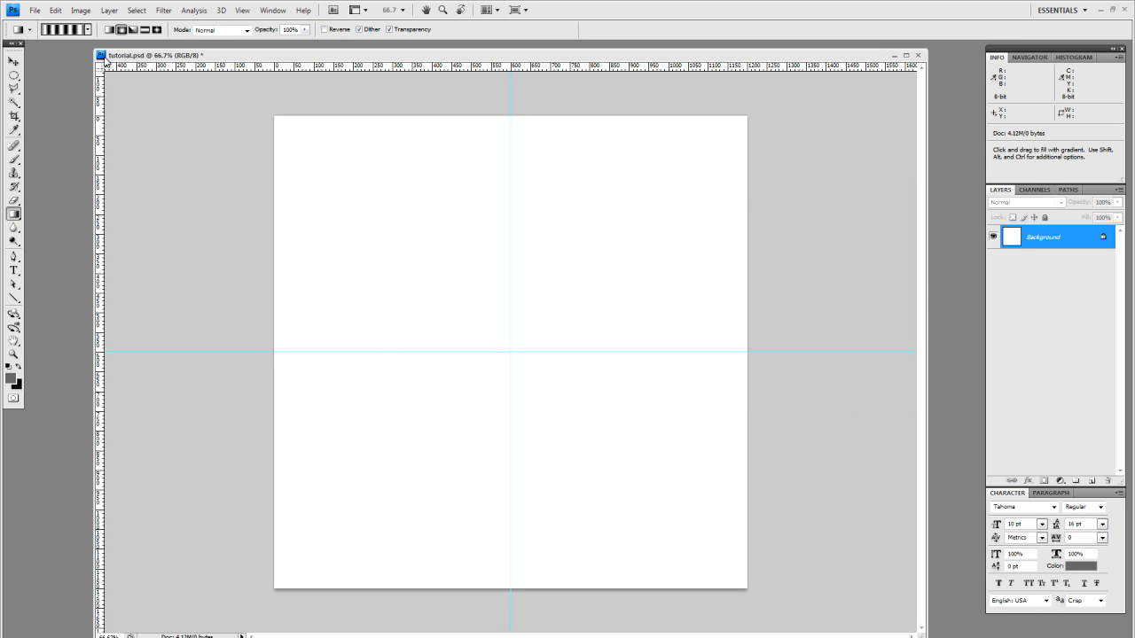
Step: Fill the Background with a radial foreground-to-background gradient from the guide intersection to the canvas's upper-left corner, and hide the guides
left_click(88, 29)
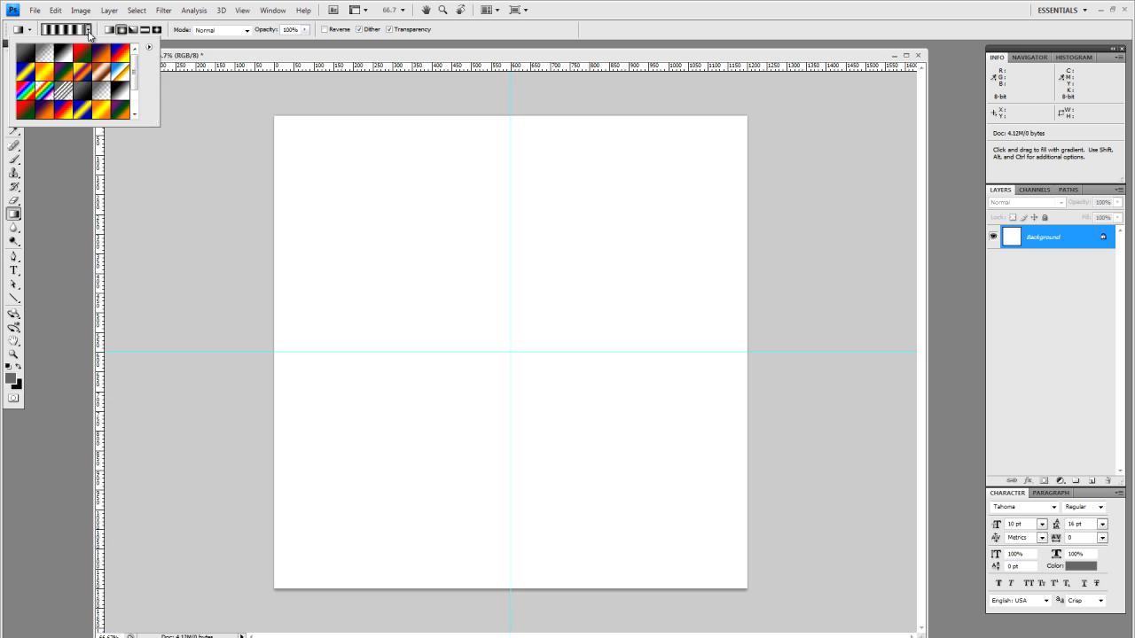
left_click(27, 53)
left_click(510, 352)
left_click_drag(510, 352, 281, 126)
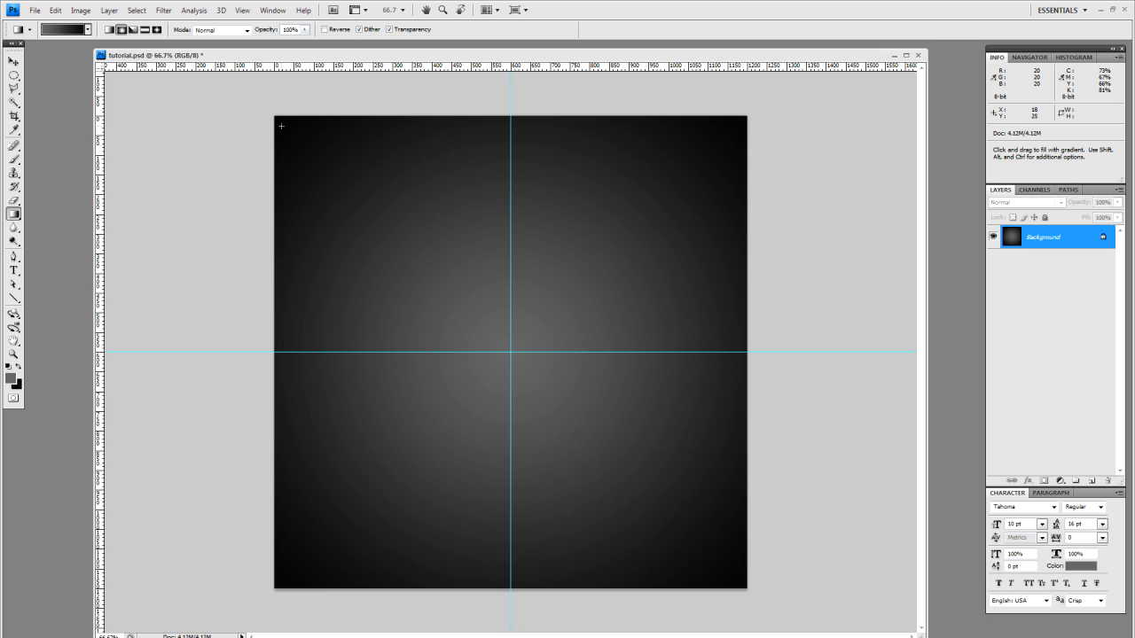
key("ctrl+semicolon")
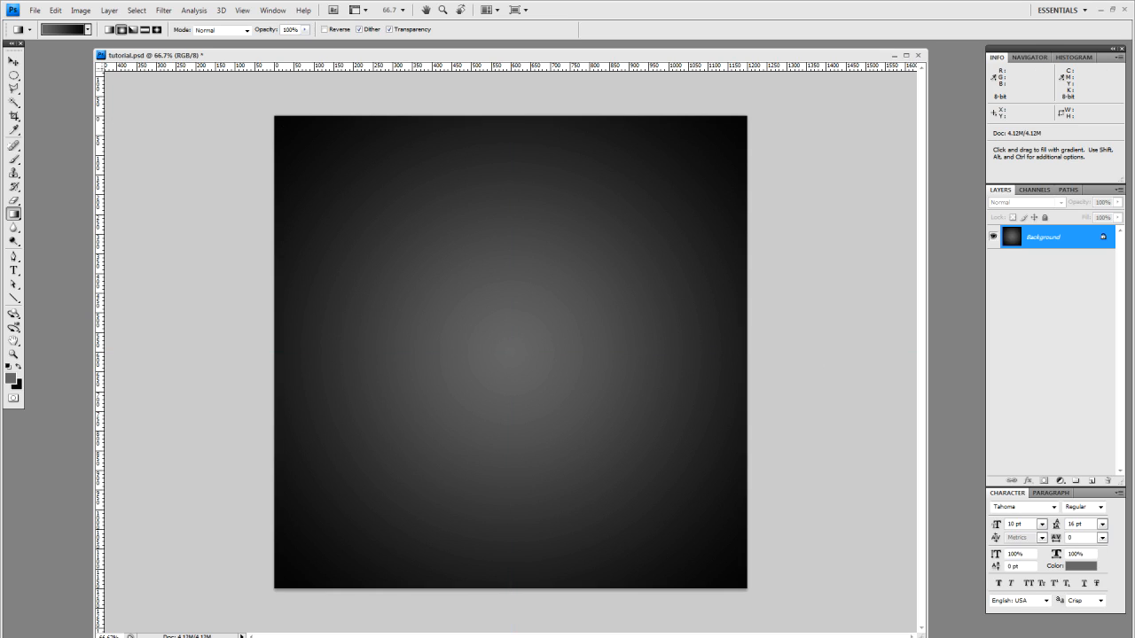
Step: Bring the StoneTexture1.jpg image into tutorial.psd as a new layer above the gradient
left_click_drag(1134, 328, 751, 33)
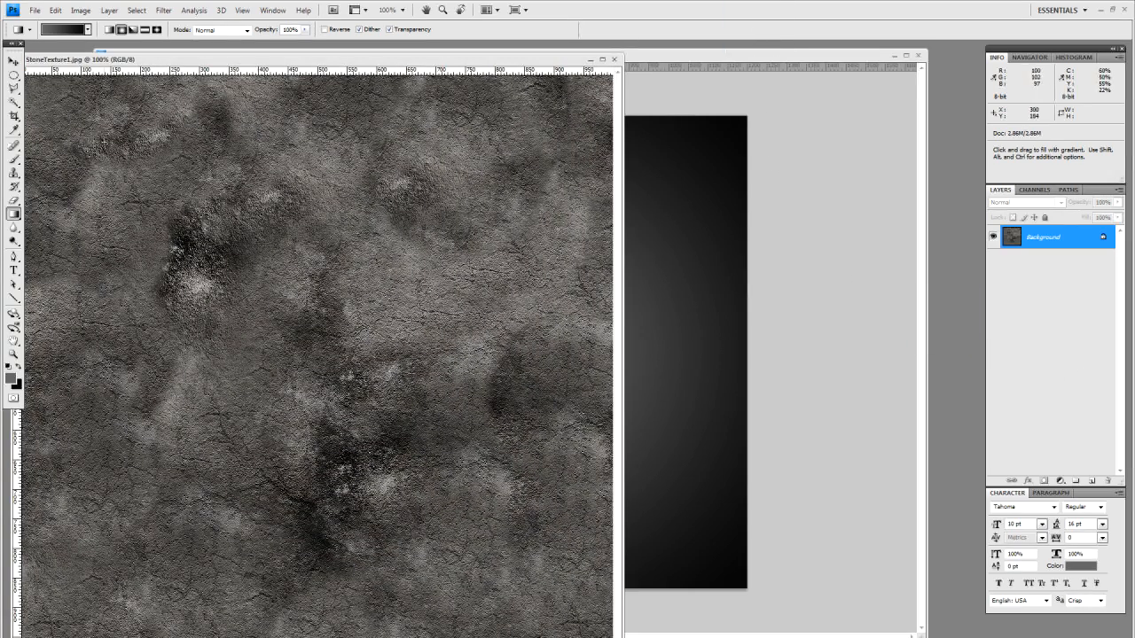
left_click(14, 62)
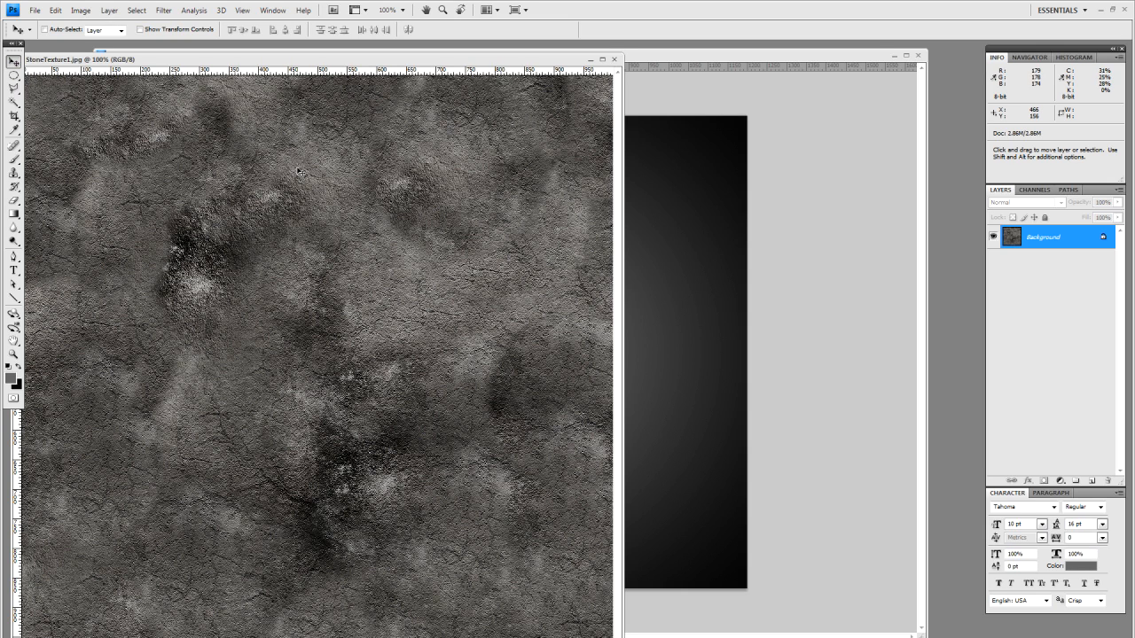
left_click_drag(299, 173, 494, 259)
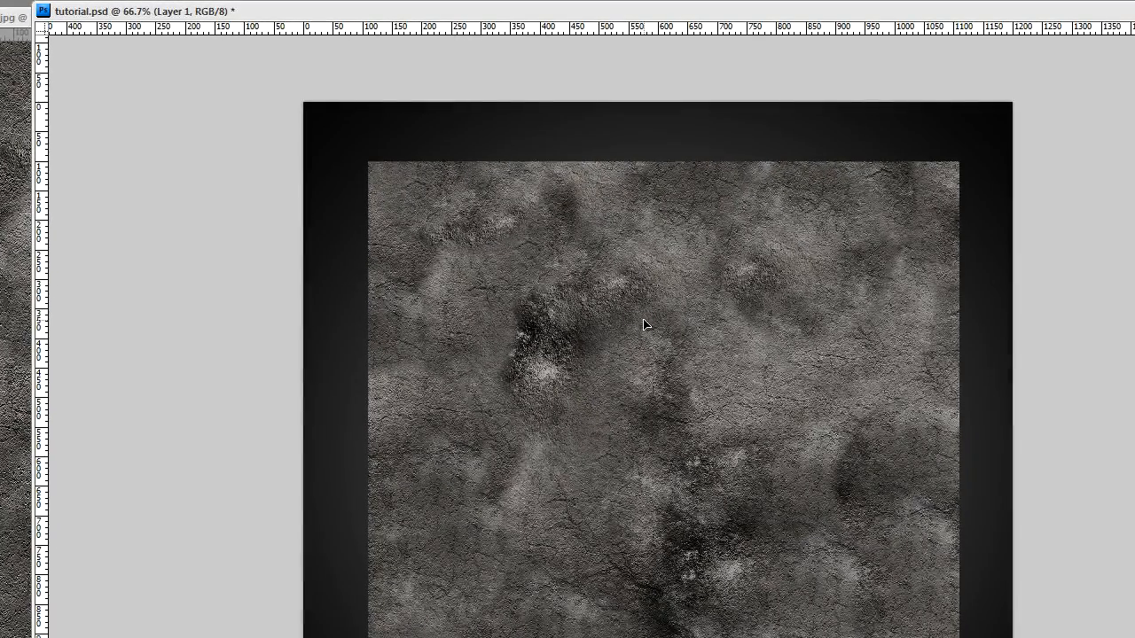
Step: Scale the stone texture layer up with Free Transform and nudge it left so it covers the entire canvas
key("ctrl+t")
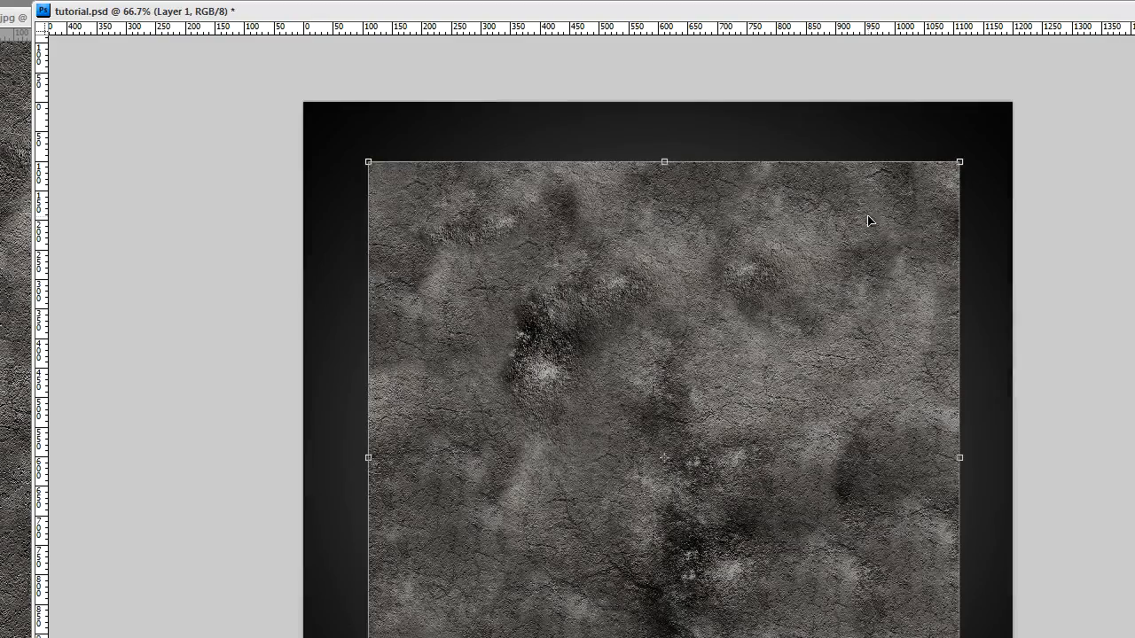
left_click_drag(962, 162, 1028, 107)
key("Left")
key("Left")
key("Left")
key("Left")
key("Left")
key("Left")
key("Left")
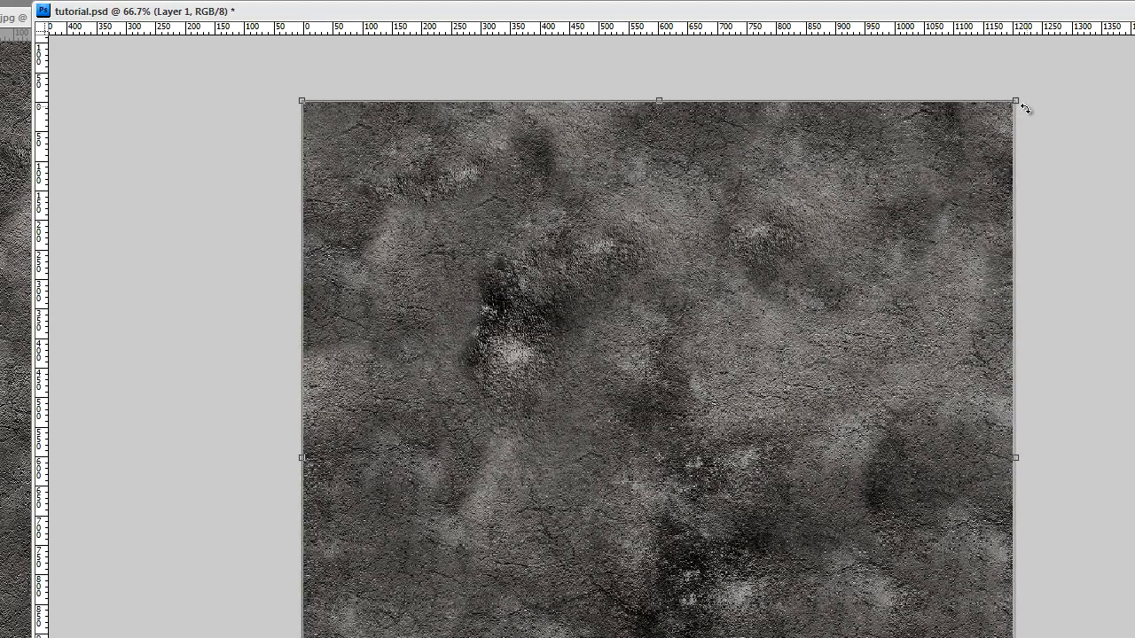
key("Return")
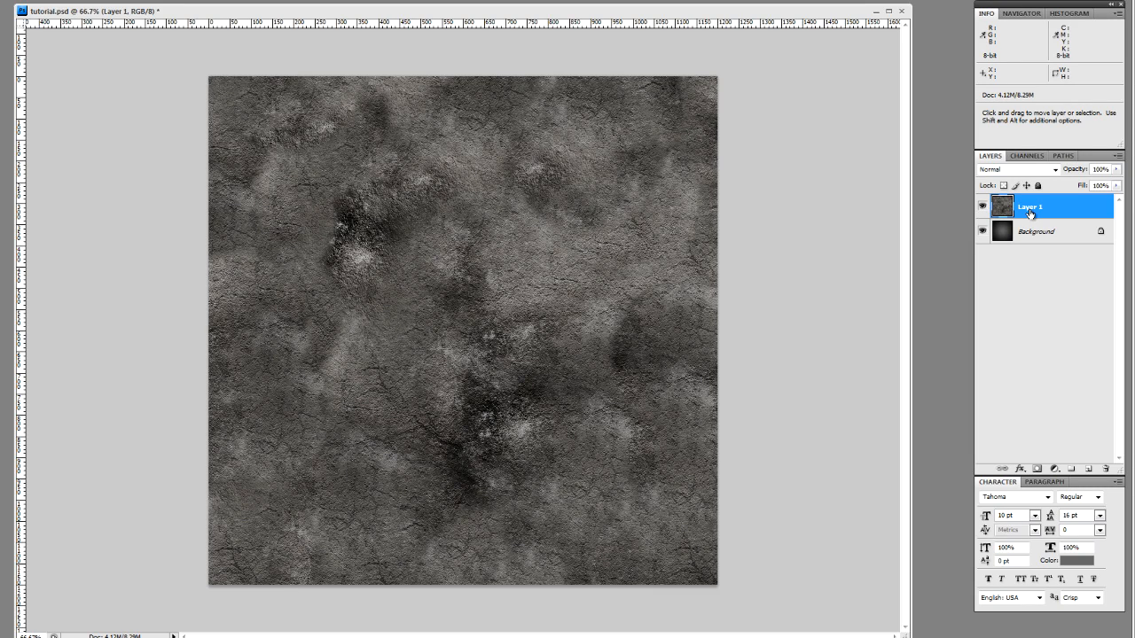
Step: Set the stone texture layer's blend mode to Overlay and show the guides again
left_click(1055, 169)
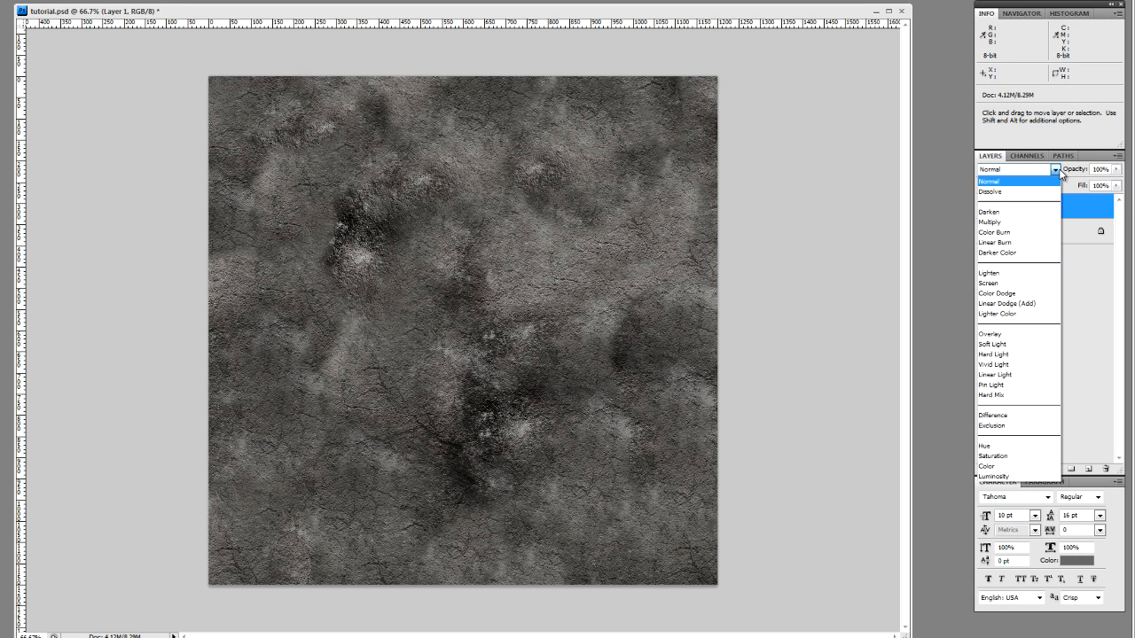
left_click(1010, 334)
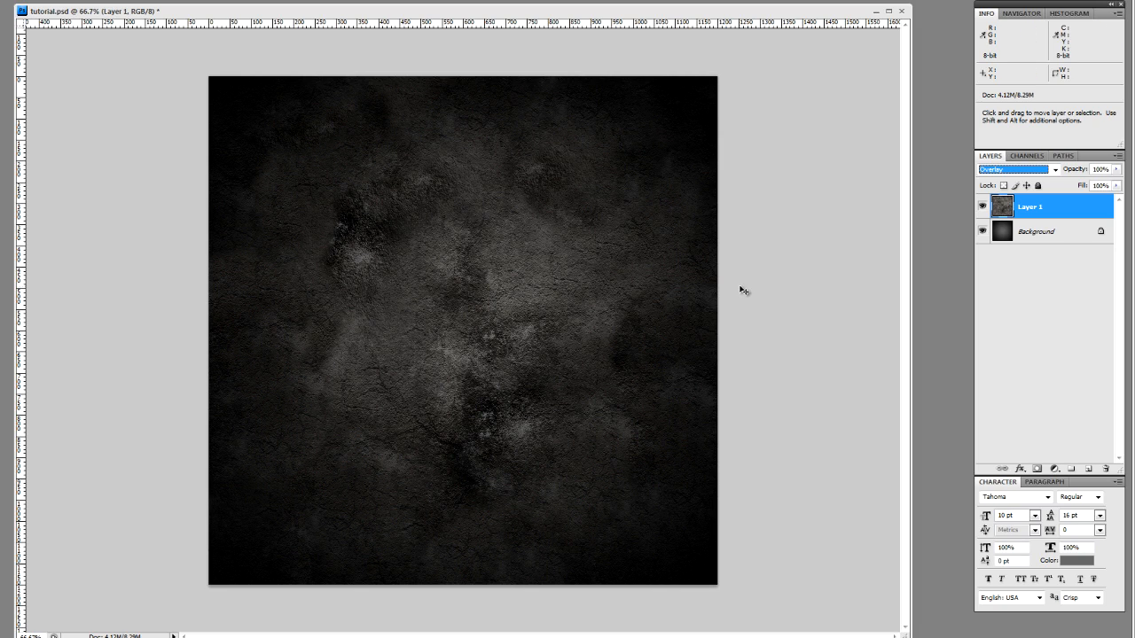
key("ctrl+semicolon")
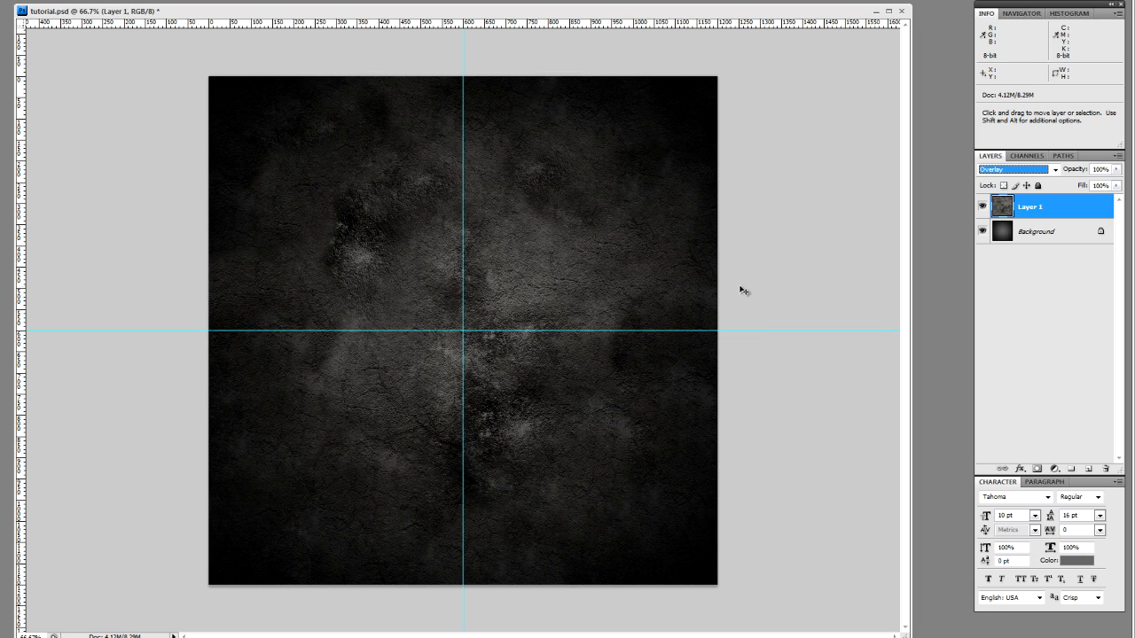
Step: Add a new layer and make a circular selection centred on the guide intersection, about three quarters of the canvas width
left_click(1088, 468)
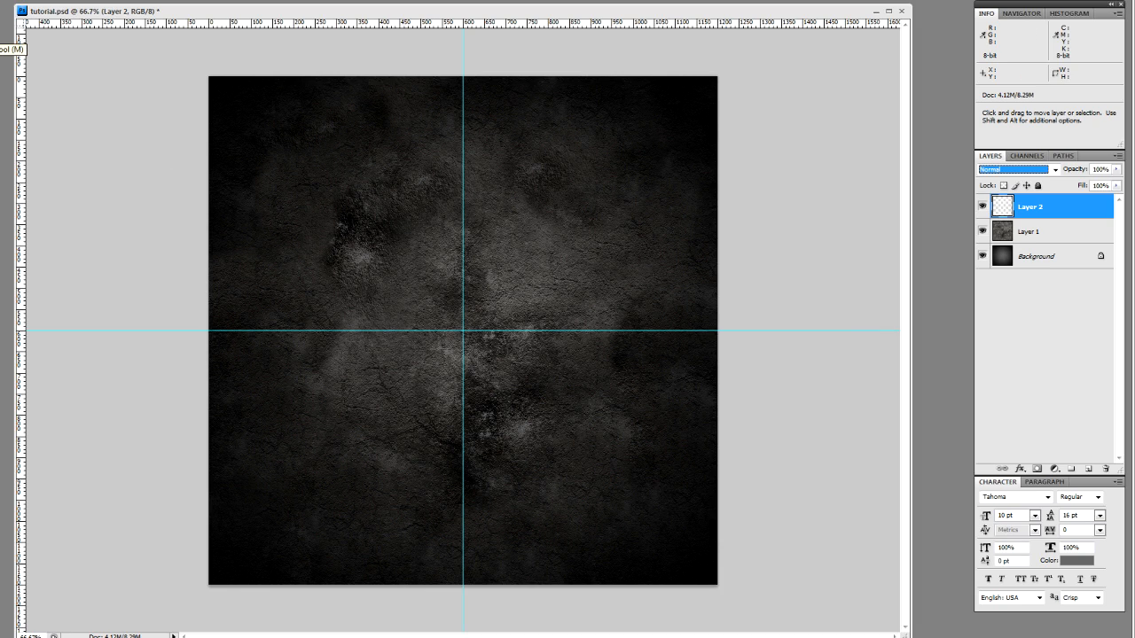
key("m")
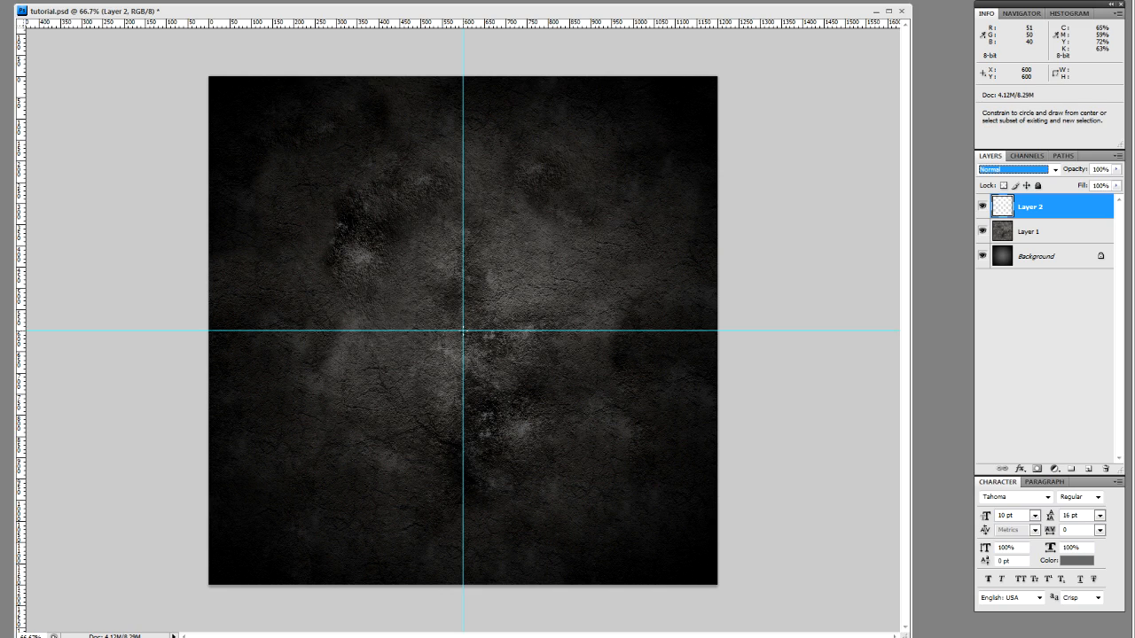
left_click_drag(463, 330, 521, 297)
left_click_drag(585, 230, 691, 115)
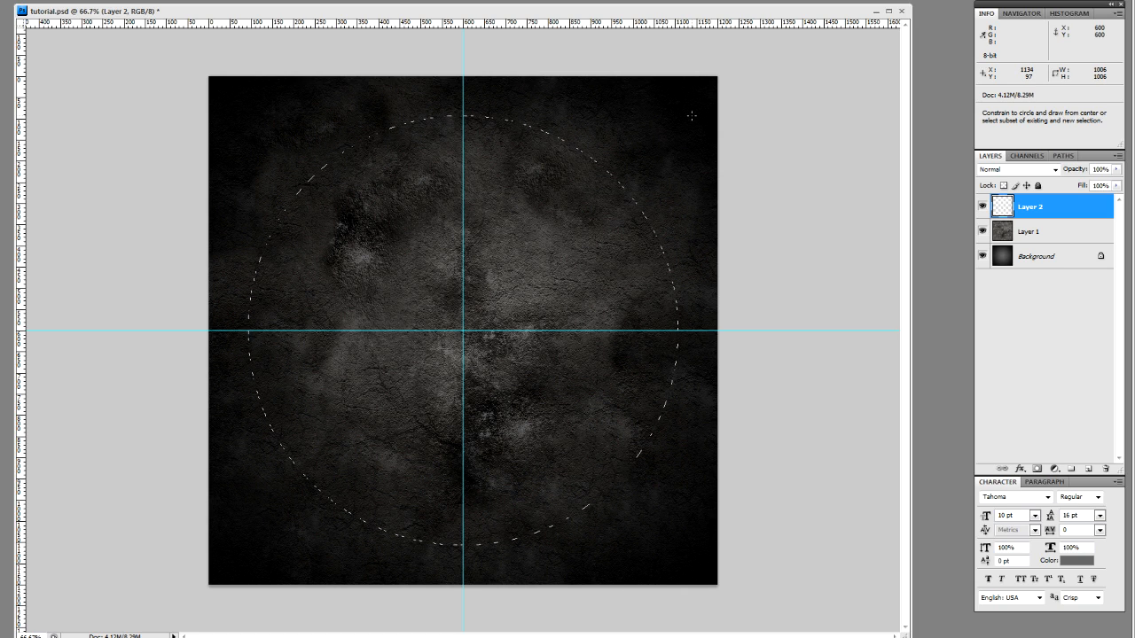
left_click_drag(687, 117, 671, 149)
left_click_drag(677, 140, 676, 142)
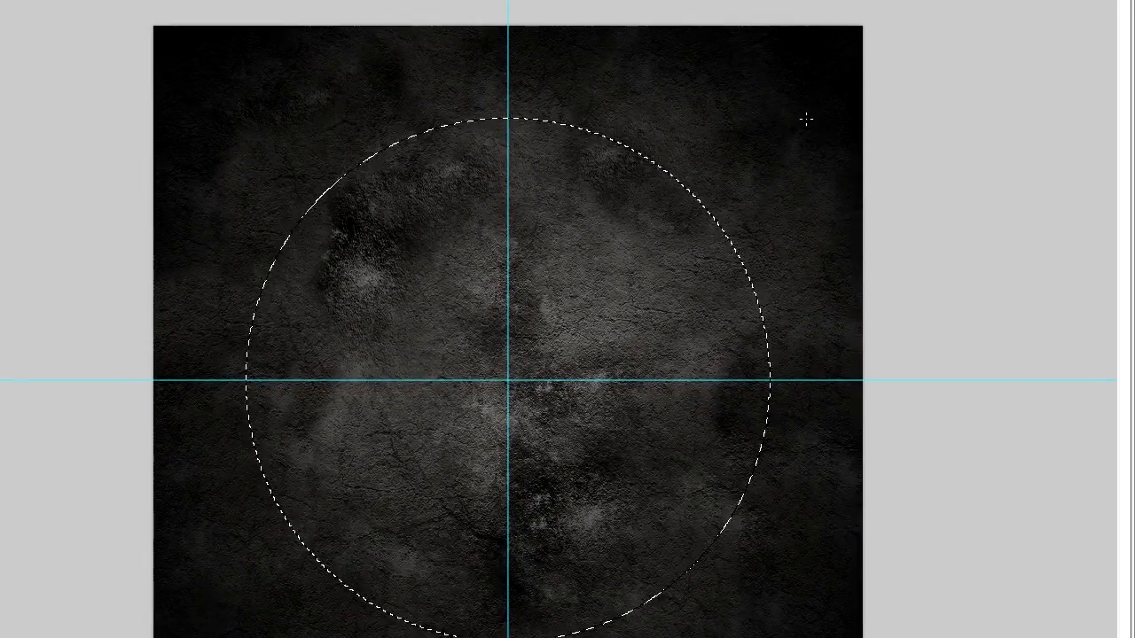
Step: Fill the circular selection with the pale yellow colour e7e6c2 at 100% opacity and deselect it
right_click(555, 312)
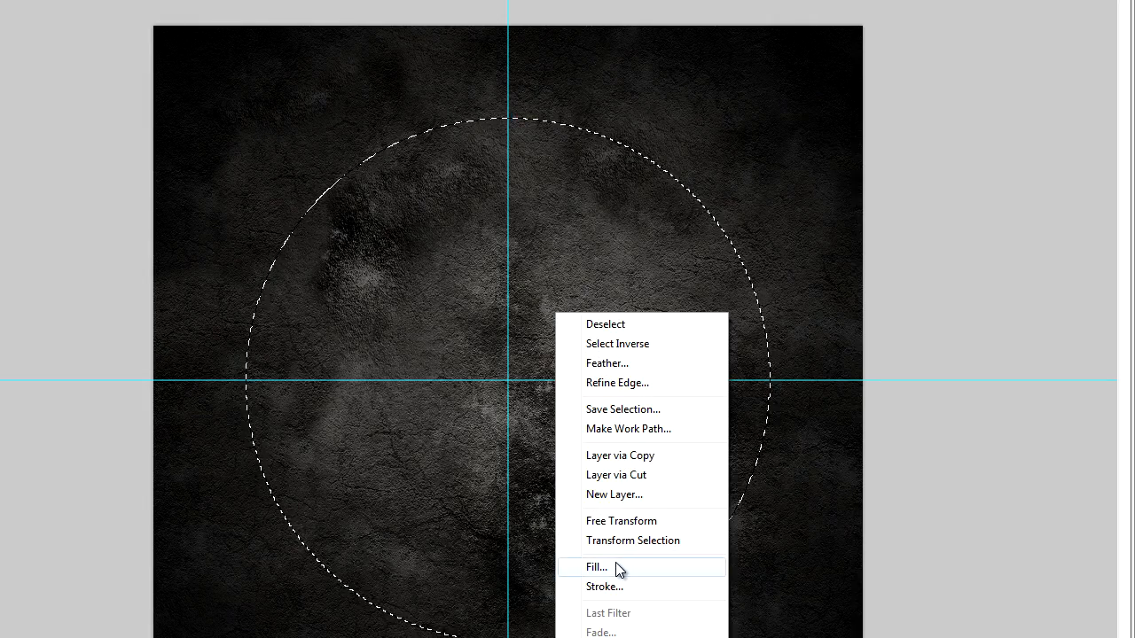
left_click(615, 567)
left_click(635, 181)
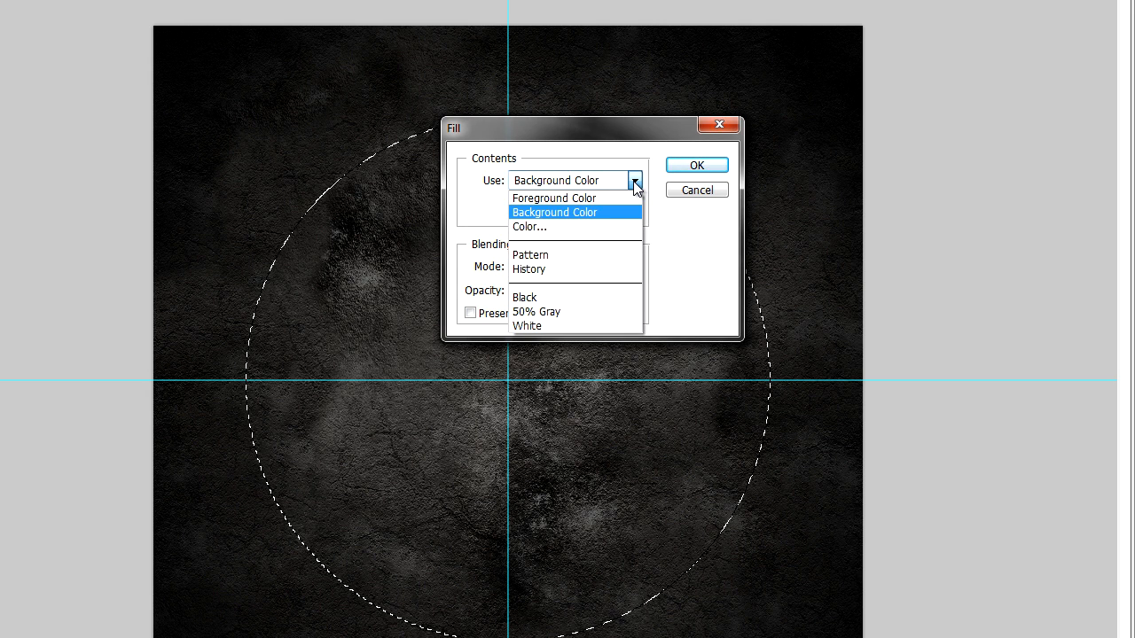
left_click(567, 226)
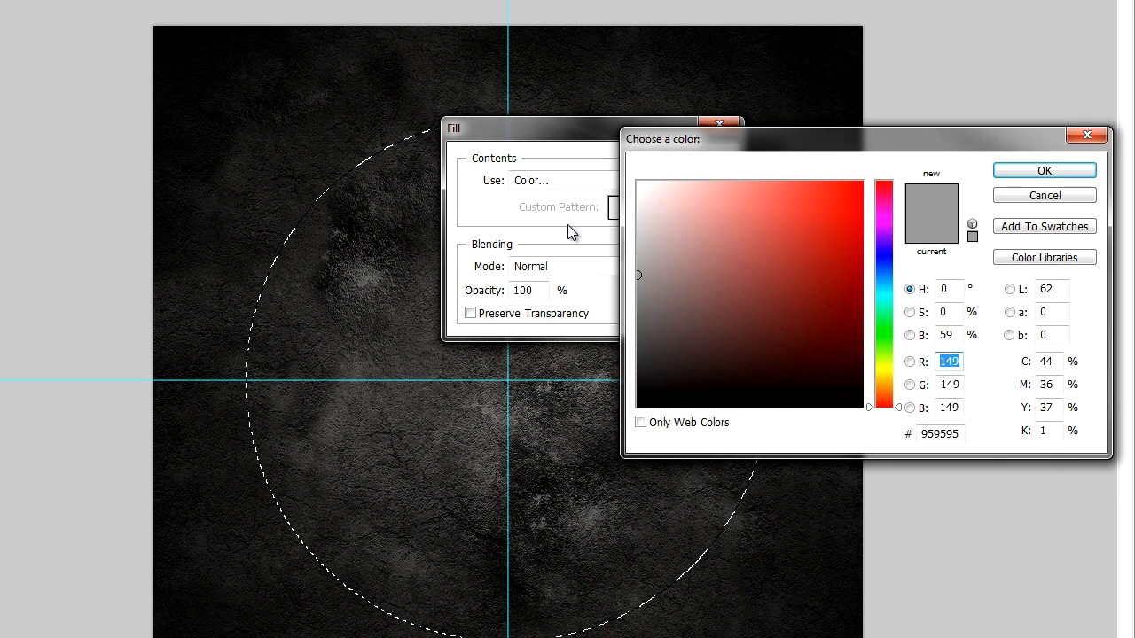
left_click_drag(884, 376, 886, 371)
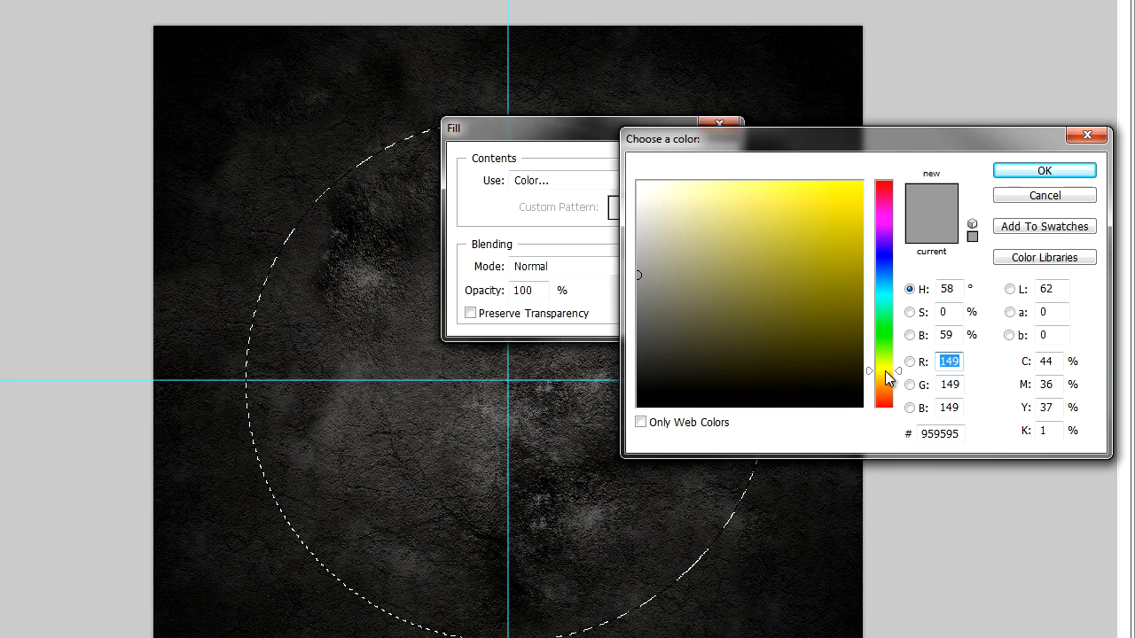
left_click_drag(697, 278, 673, 202)
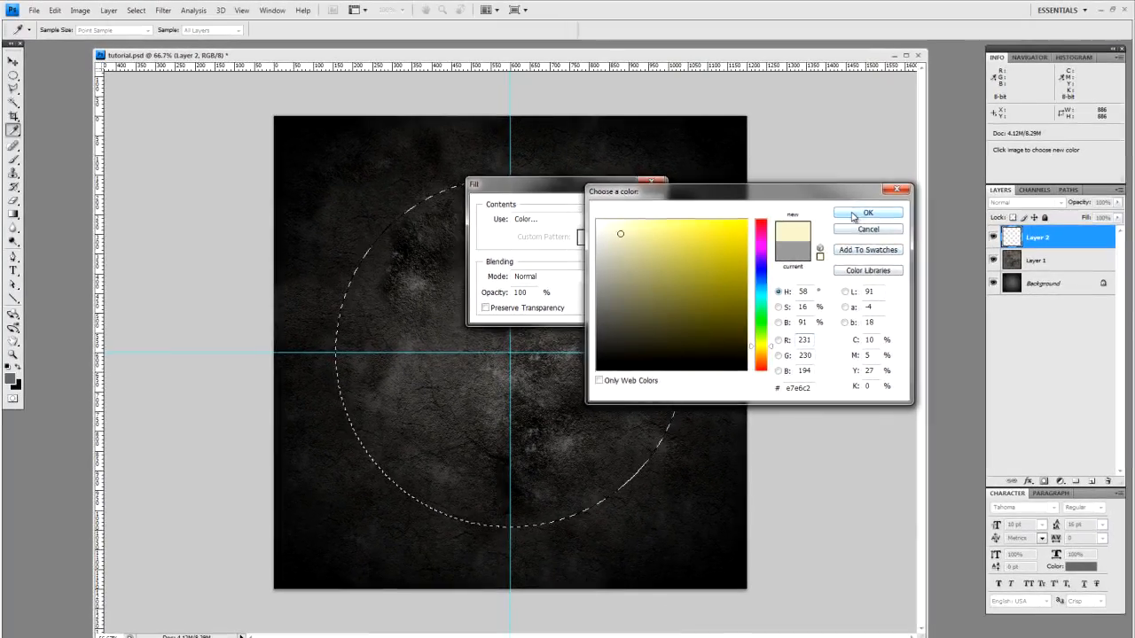
left_click(1041, 171)
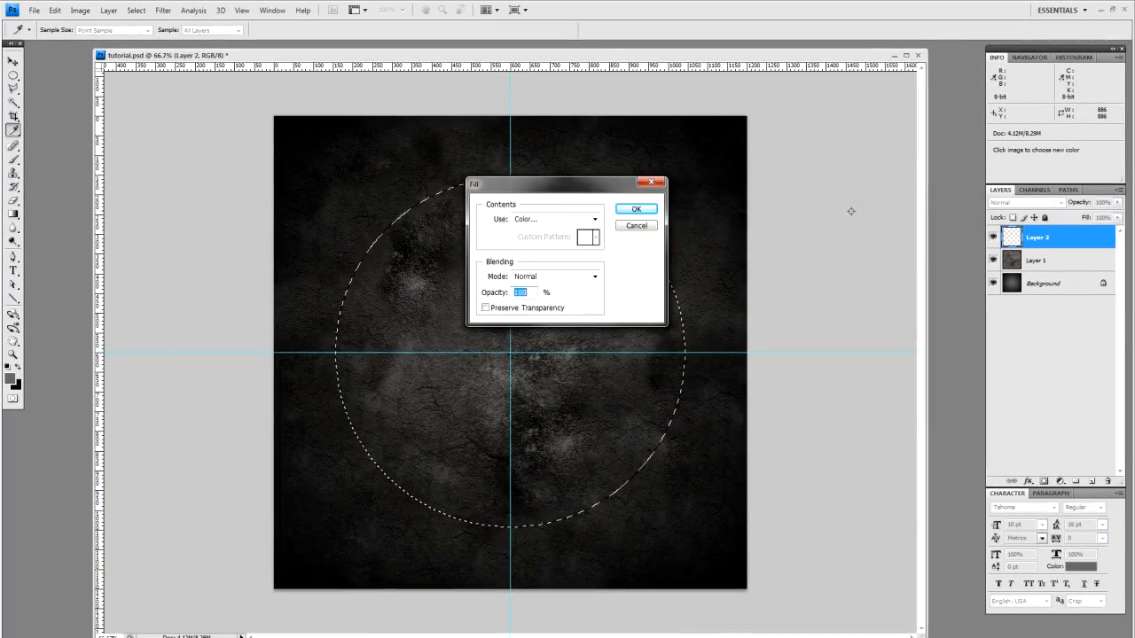
left_click(638, 209)
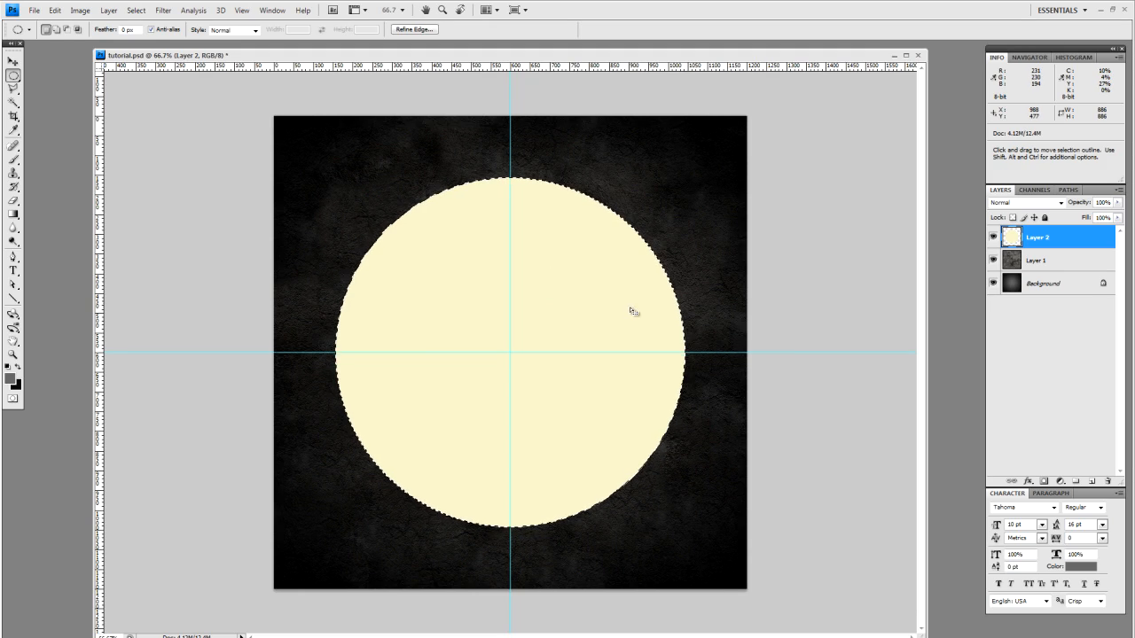
key("ctrl+d")
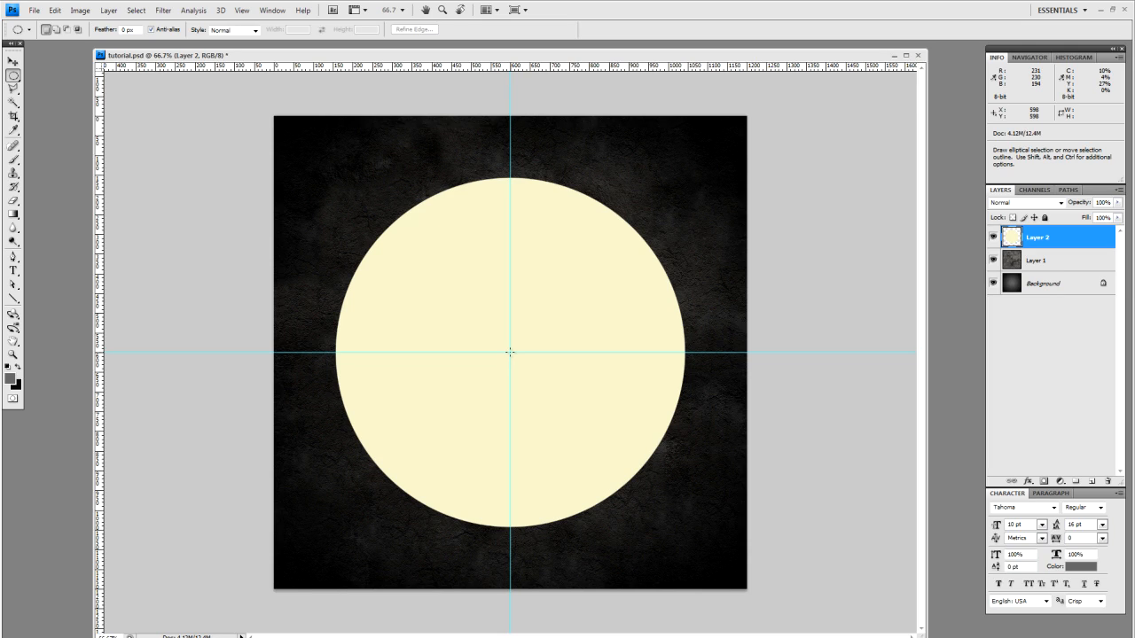
Step: Cut a concentric circle about 720 px wide out of the yellow disc to leave a ring, and deselect
key("shift+alt")
left_click_drag(510, 352, 646, 211)
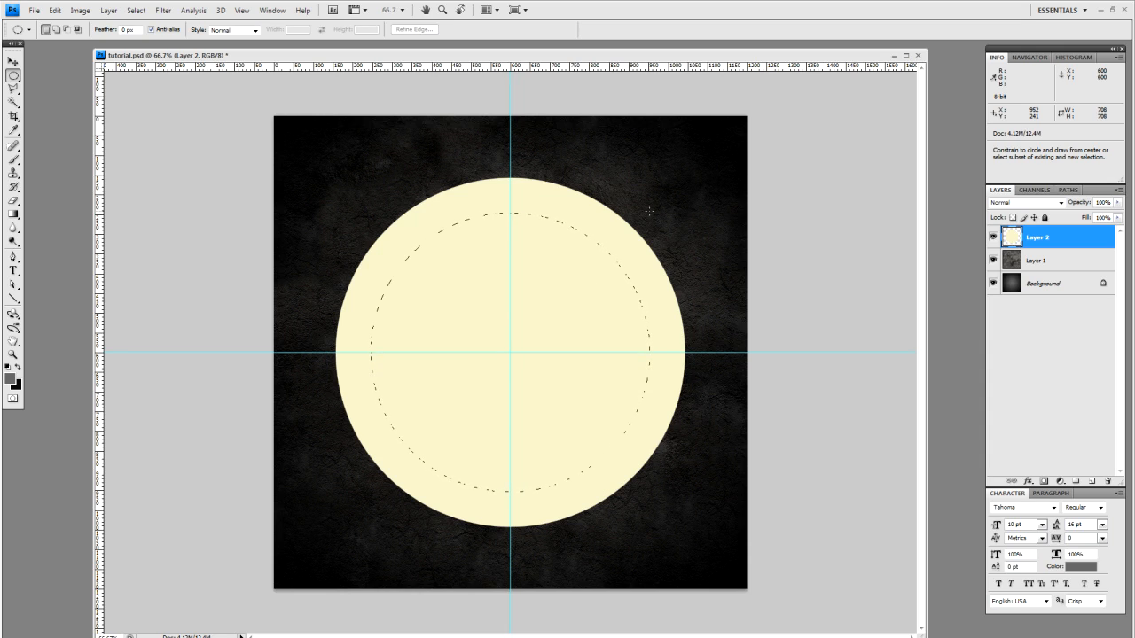
left_click_drag(650, 211, 651, 211)
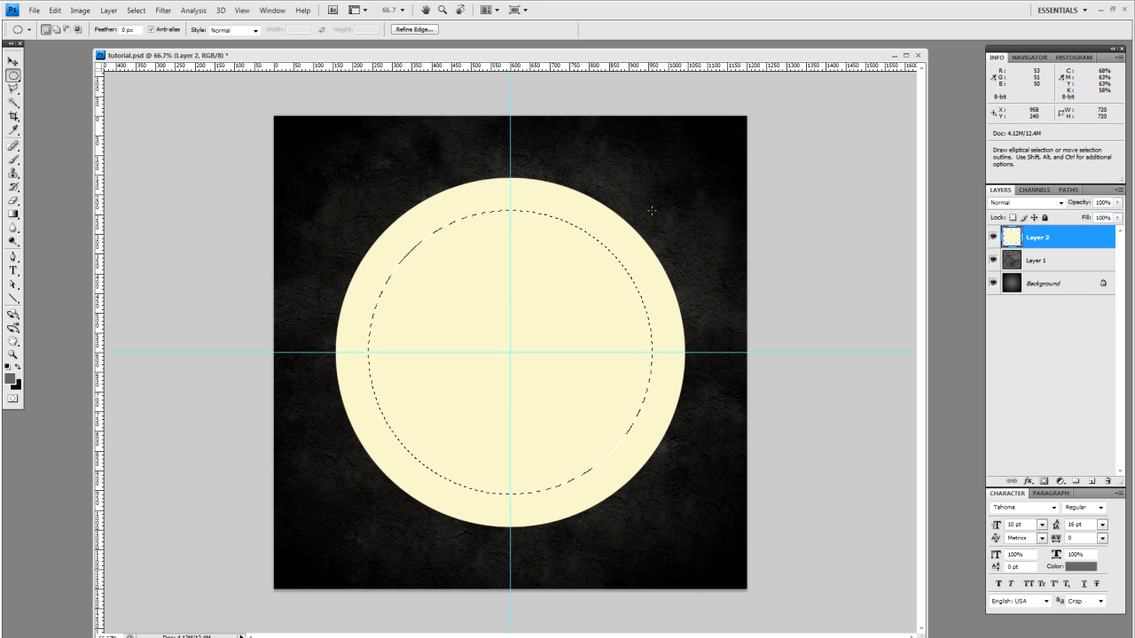
key("Delete")
key("ctrl+d")
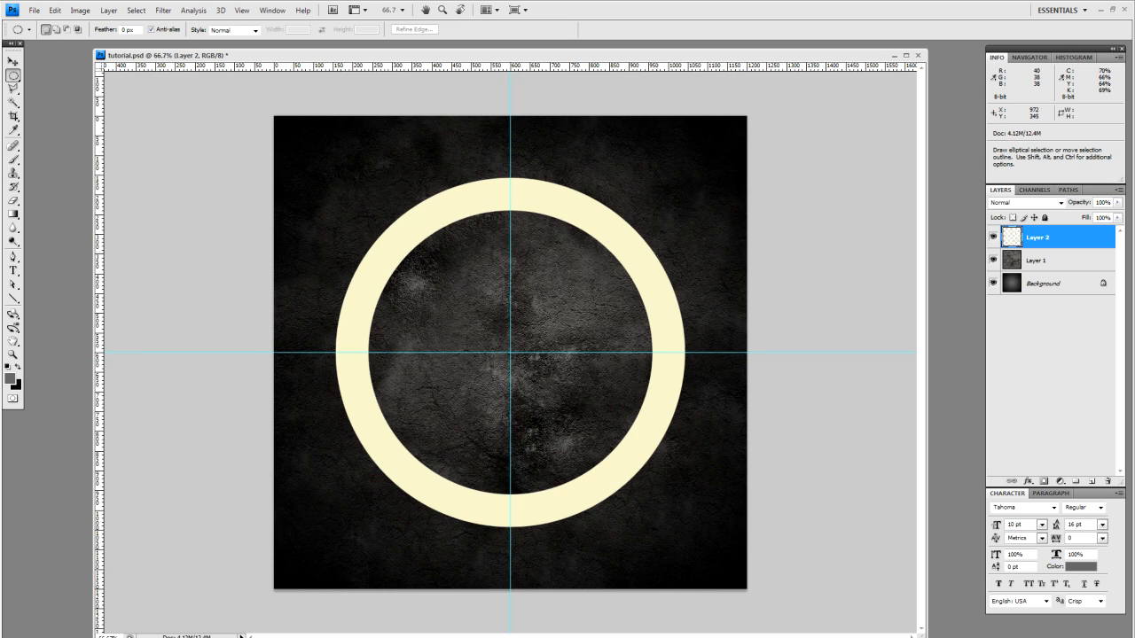
Step: Duplicate the stone texture layer, place the copy above the ring layer and set its blend mode to Color Burn
key("v")
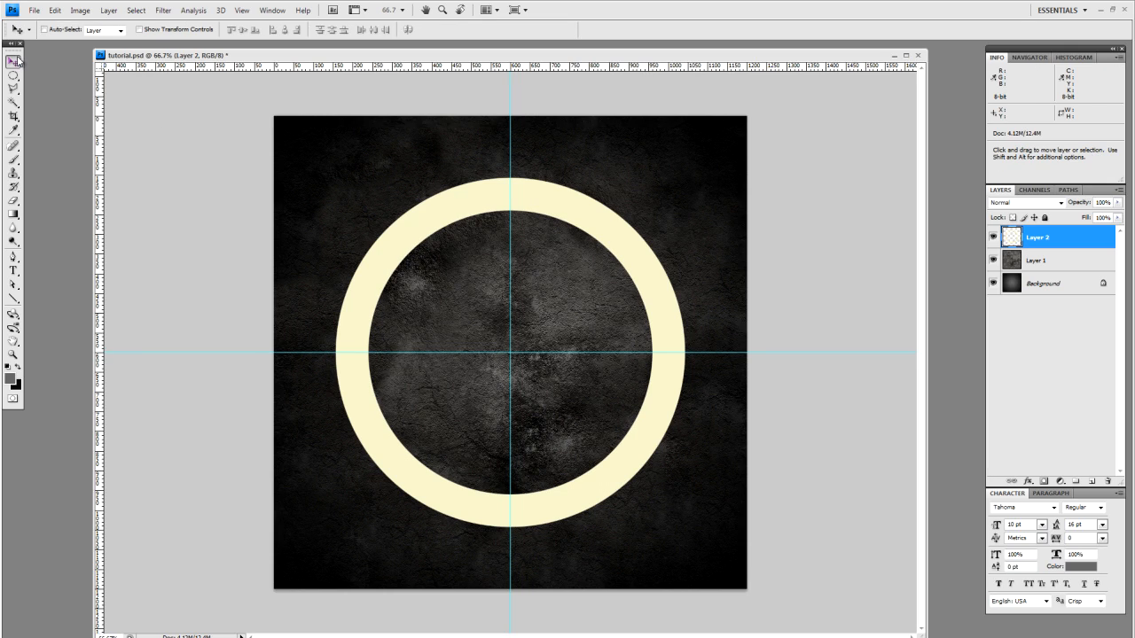
left_click(1054, 263)
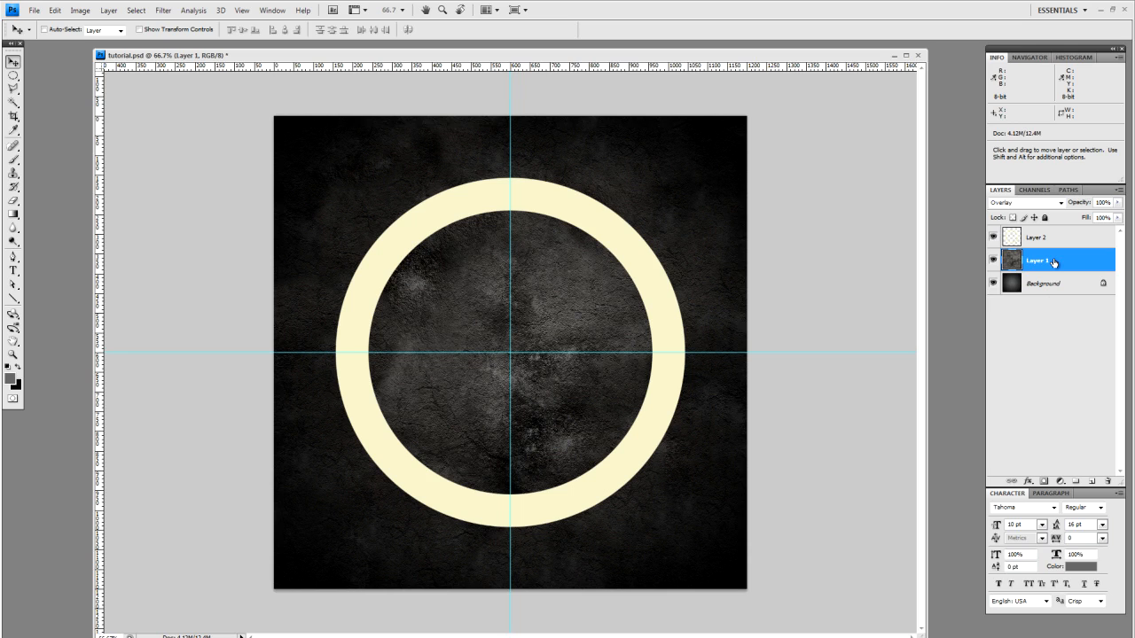
key("ctrl+j")
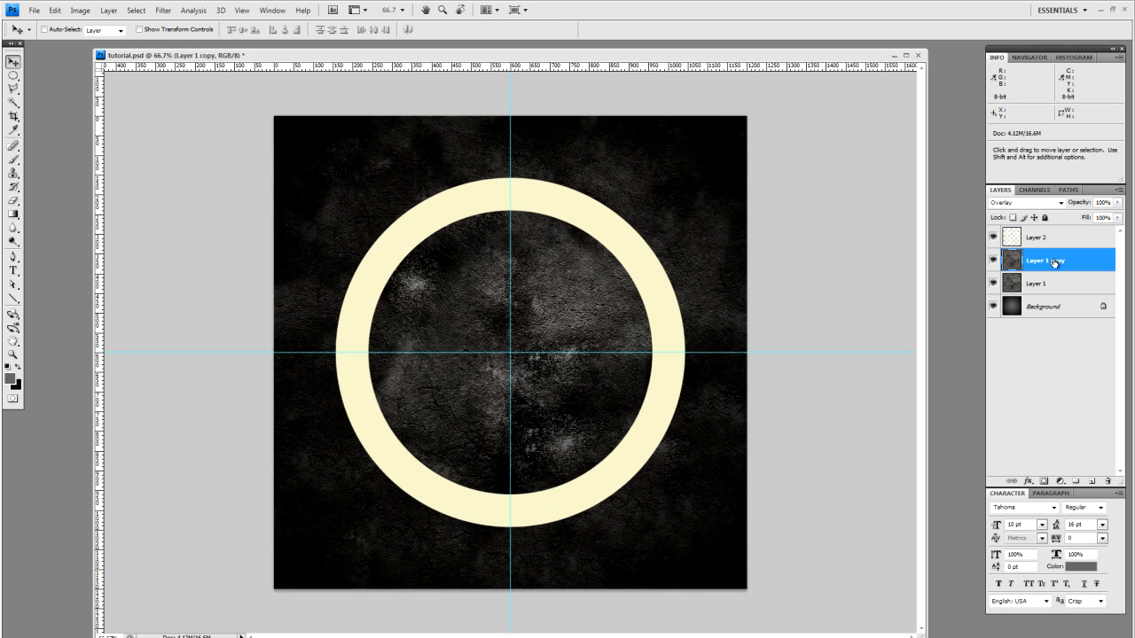
left_click_drag(1054, 262, 1055, 232)
left_click(1061, 203)
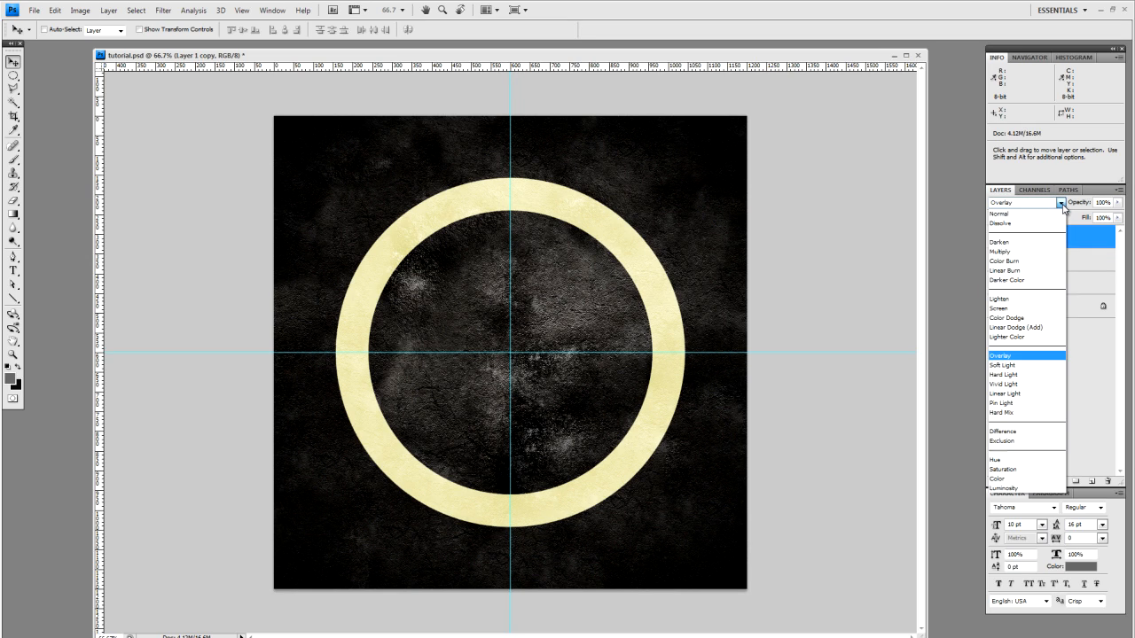
left_click(1037, 261)
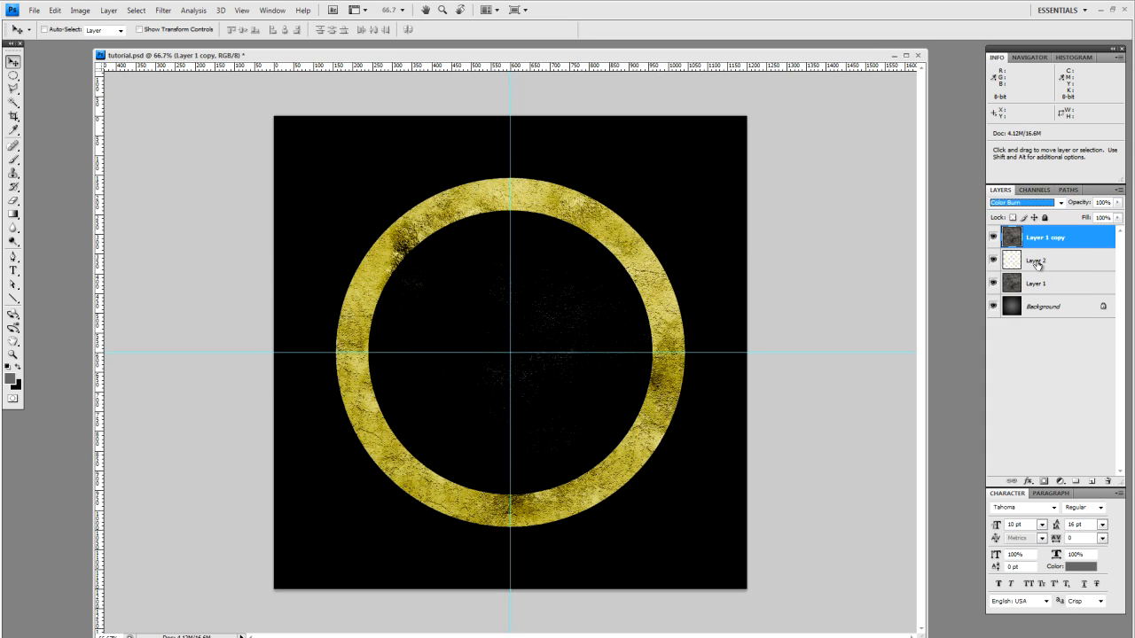
Step: Try the Color Dodge blend mode on the copied texture layer and return it to Color Burn
left_click(1060, 203)
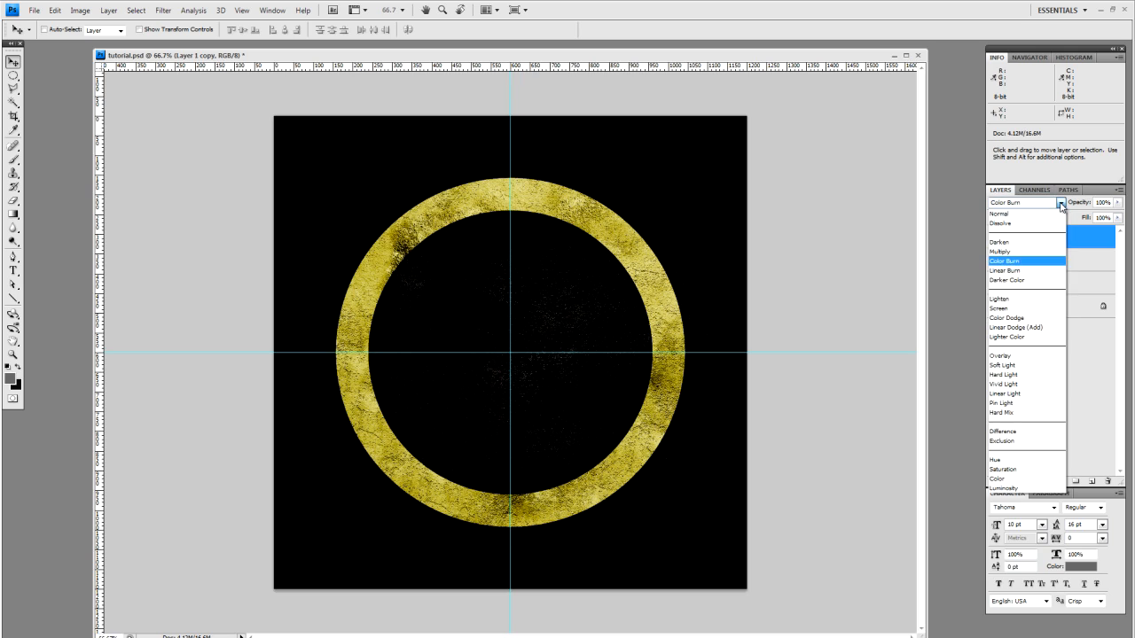
left_click(1015, 318)
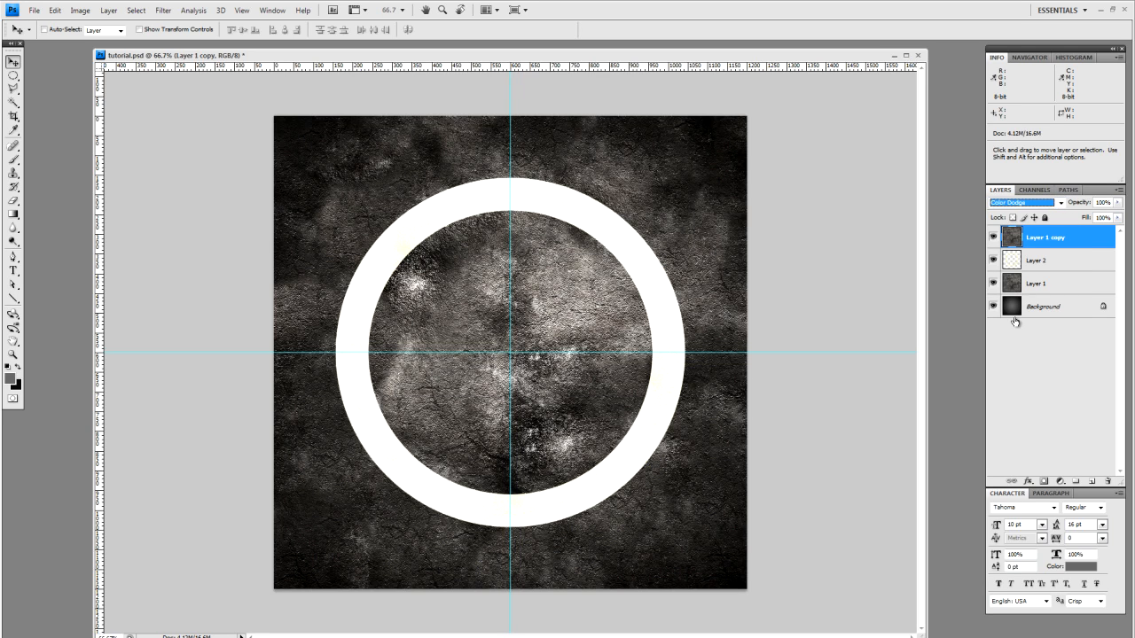
left_click(1060, 203)
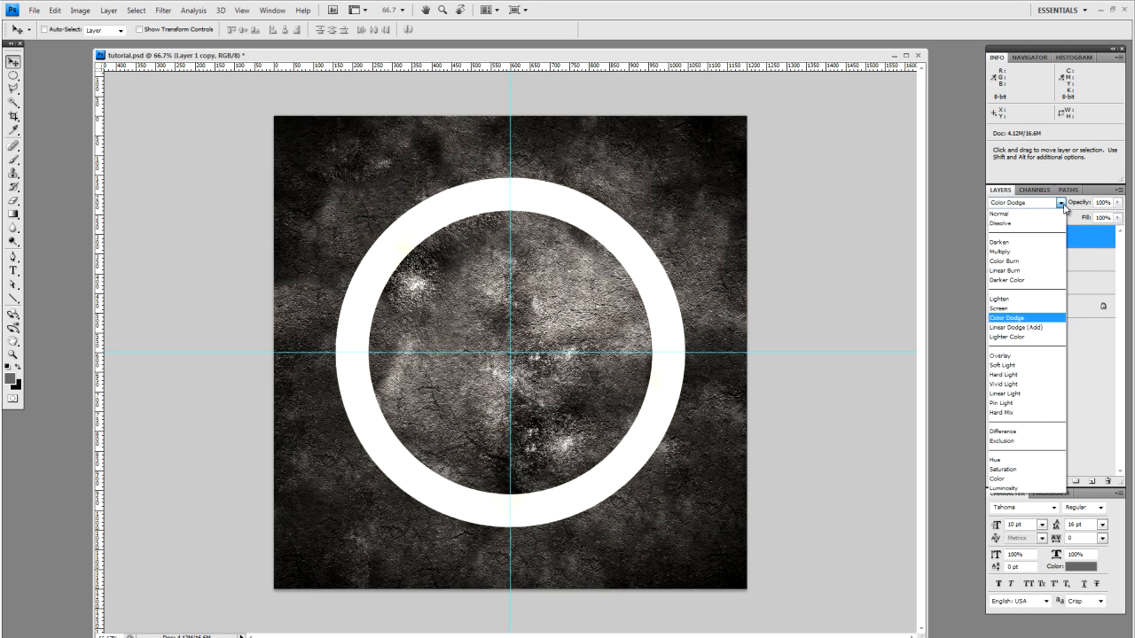
left_click(1028, 261)
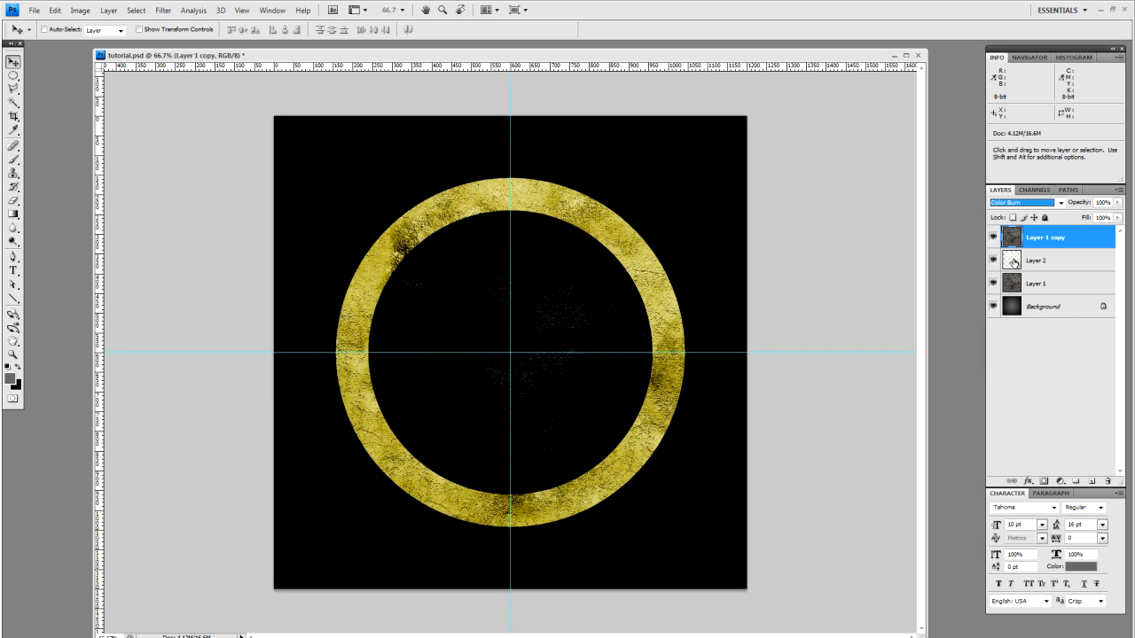
Step: Mask the copied texture layer to the ring's shape using a selection loaded from Layer 2
left_click(1013, 261, "ctrl")
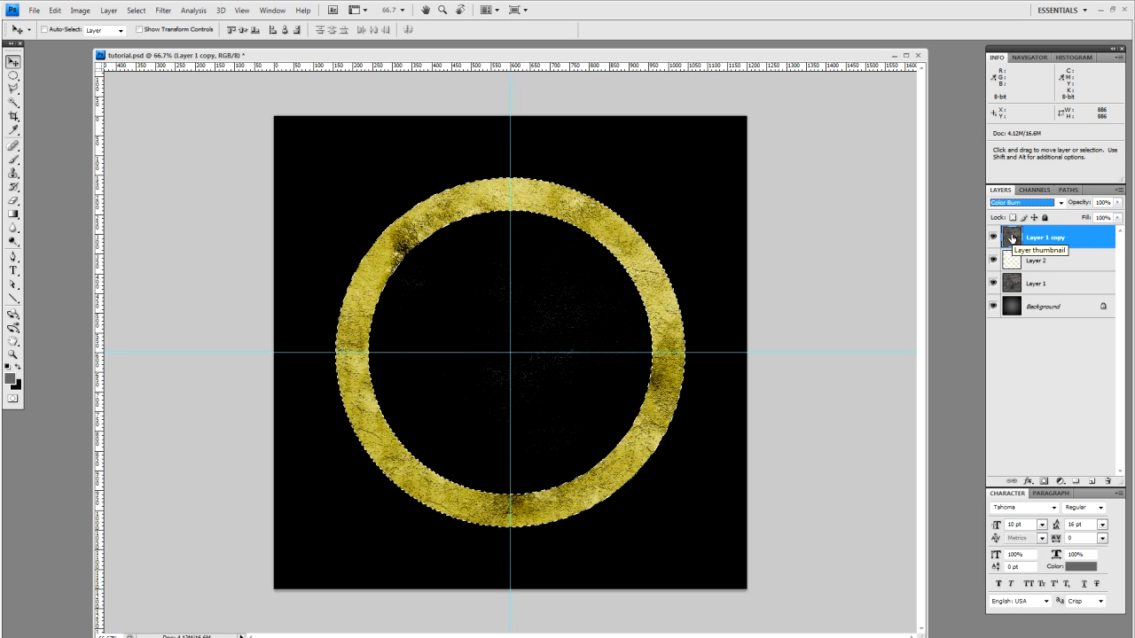
left_click(1044, 481)
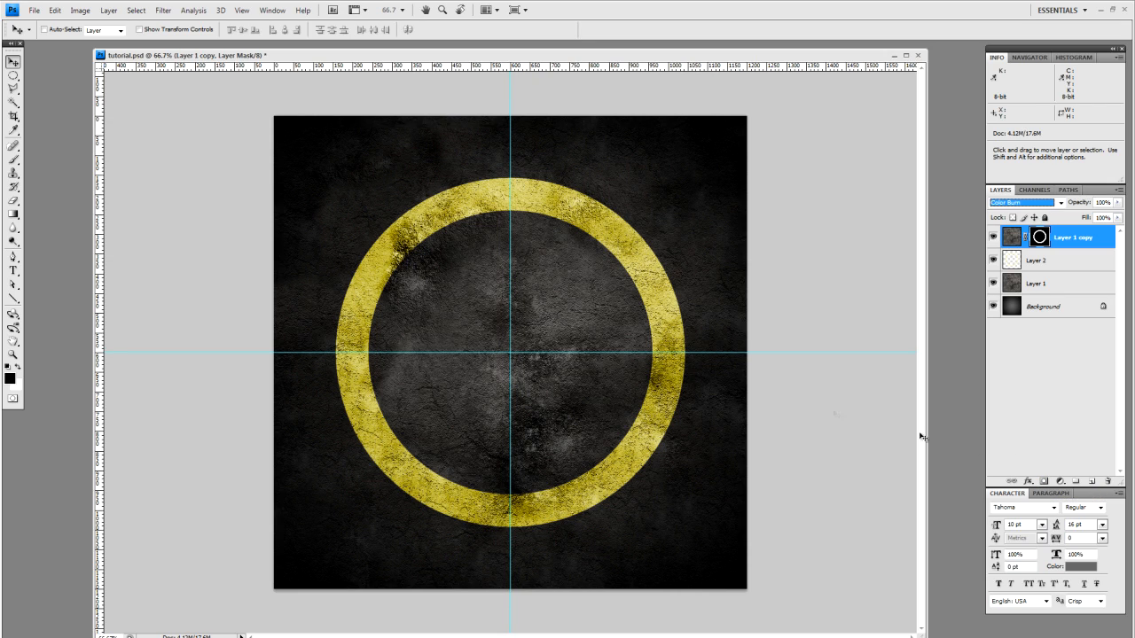
Step: Lighten the ring's upper-left, top, upper-right and lower-right areas on Layer 2 using the Dodge tool with a soft 300 px brush
left_click(12, 355)
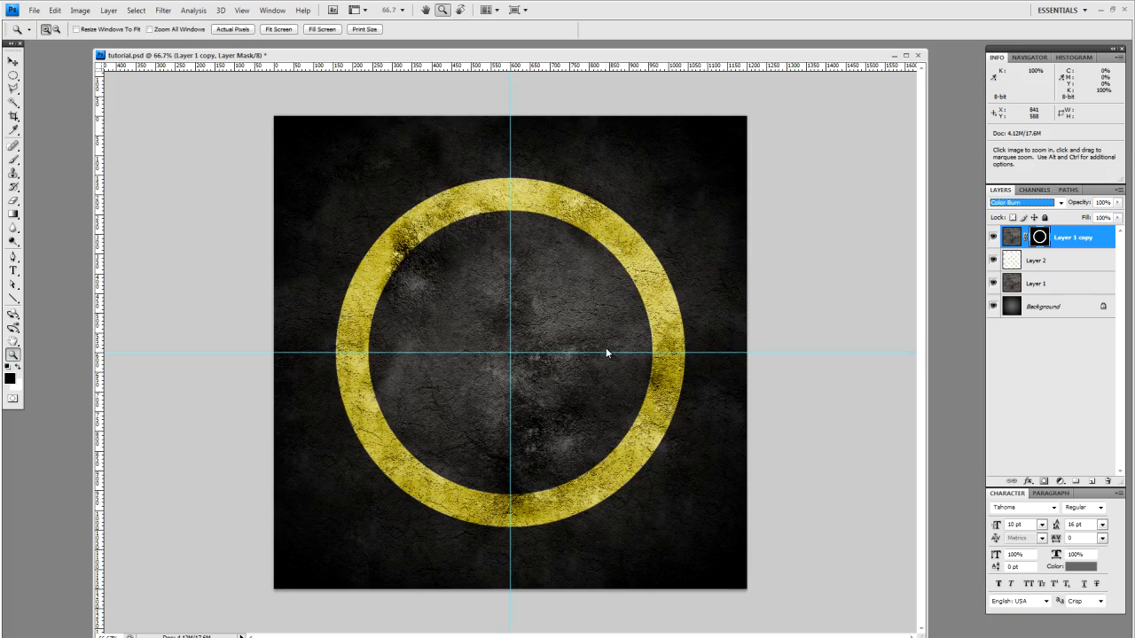
left_click(606, 350)
mouse_move(587, 354)
left_mouse_down()
mouse_move(585, 378)
mouse_move(586, 345)
mouse_move(568, 352)
left_mouse_up()
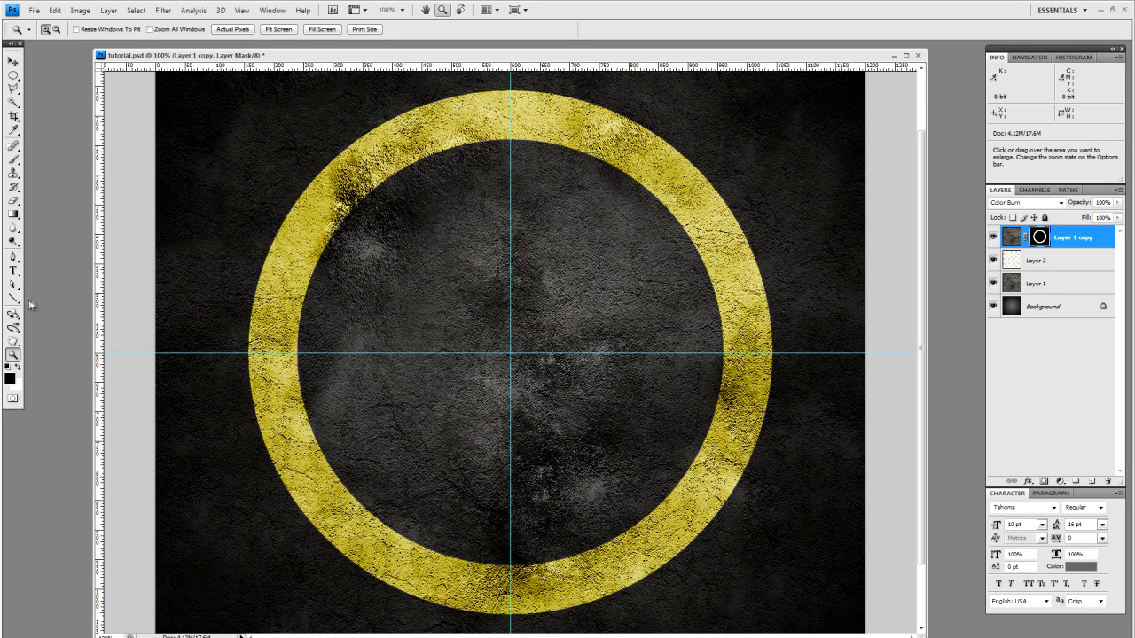
left_click(14, 242)
left_click(56, 241)
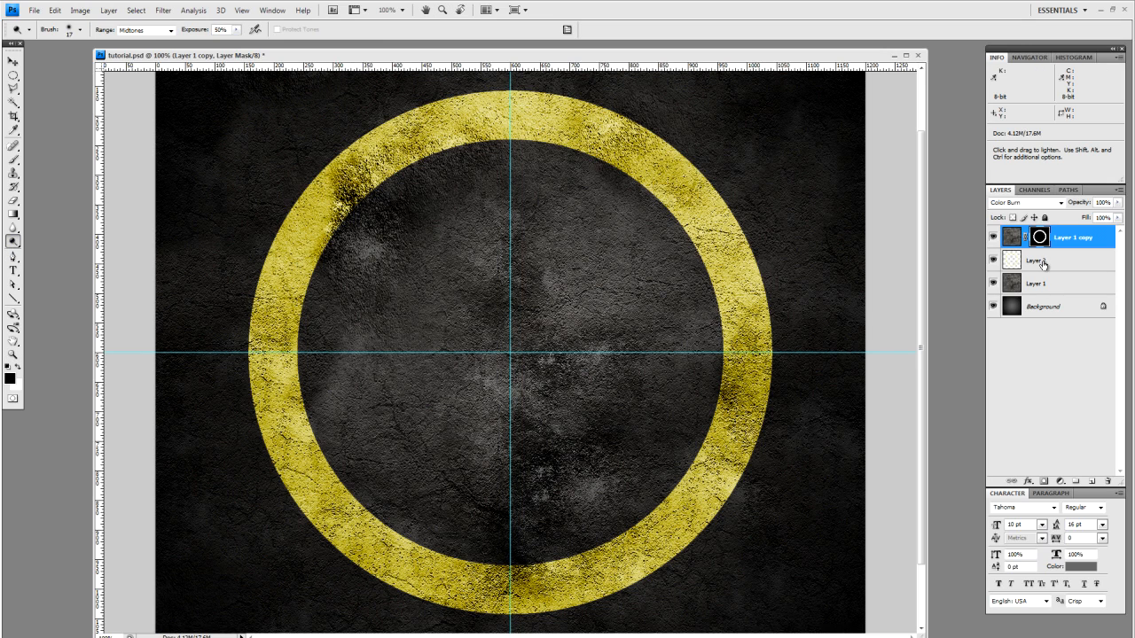
left_click(1042, 263)
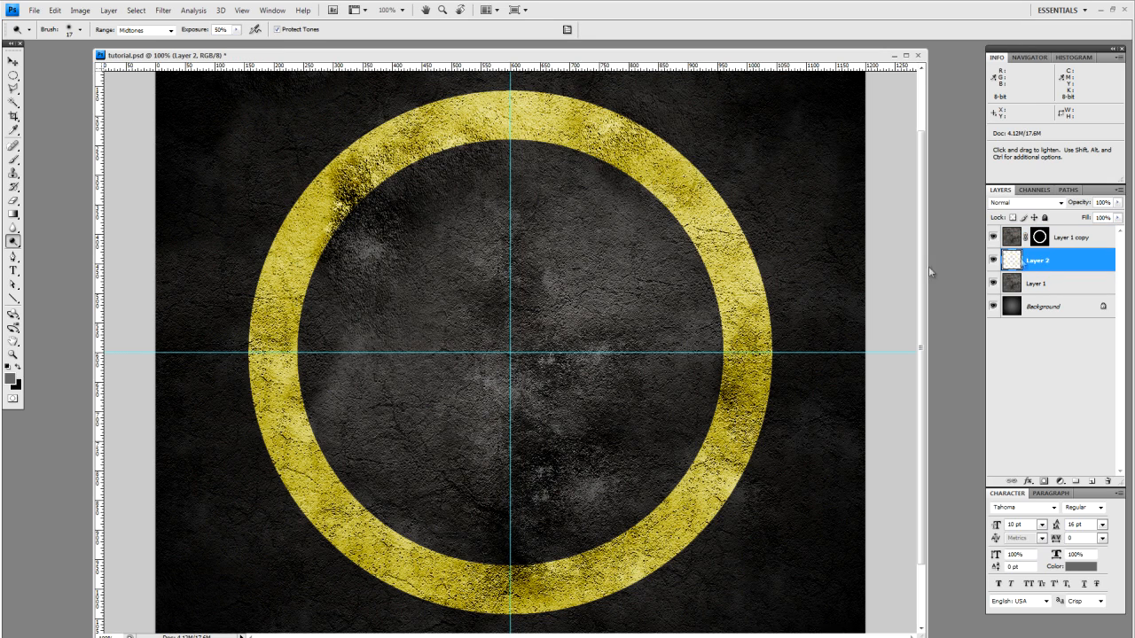
right_click(493, 366)
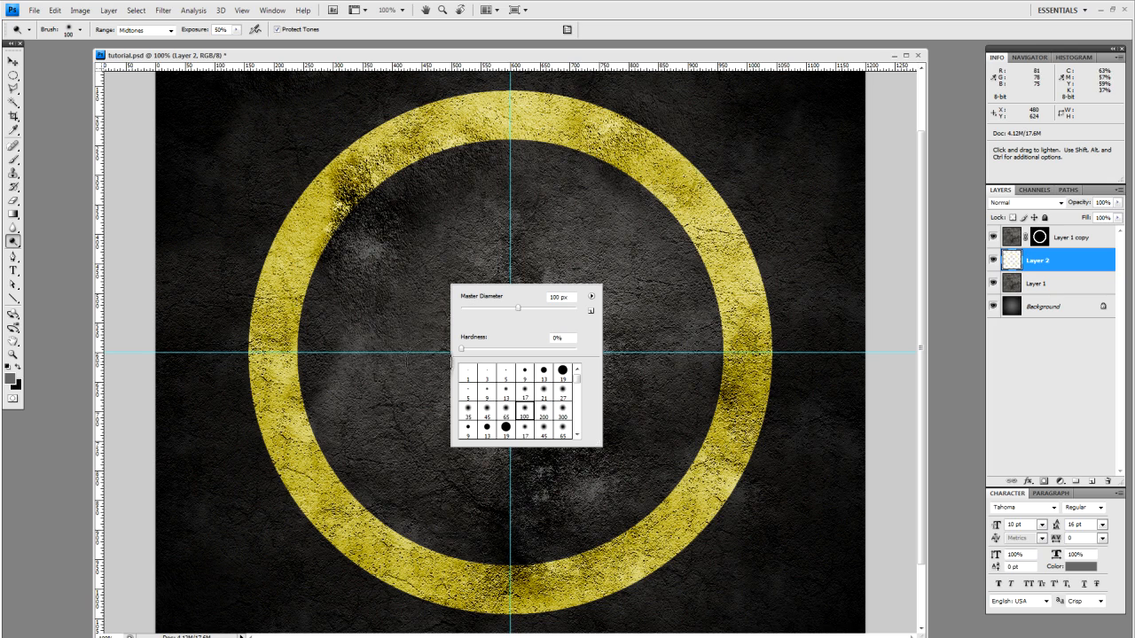
left_click(562, 410)
key("Return")
left_click_drag(253, 187, 304, 237)
mouse_move(718, 178)
left_mouse_down()
mouse_move(715, 424)
mouse_move(748, 487)
mouse_move(644, 482)
mouse_move(715, 559)
mouse_move(658, 487)
mouse_move(560, 585)
left_mouse_up()
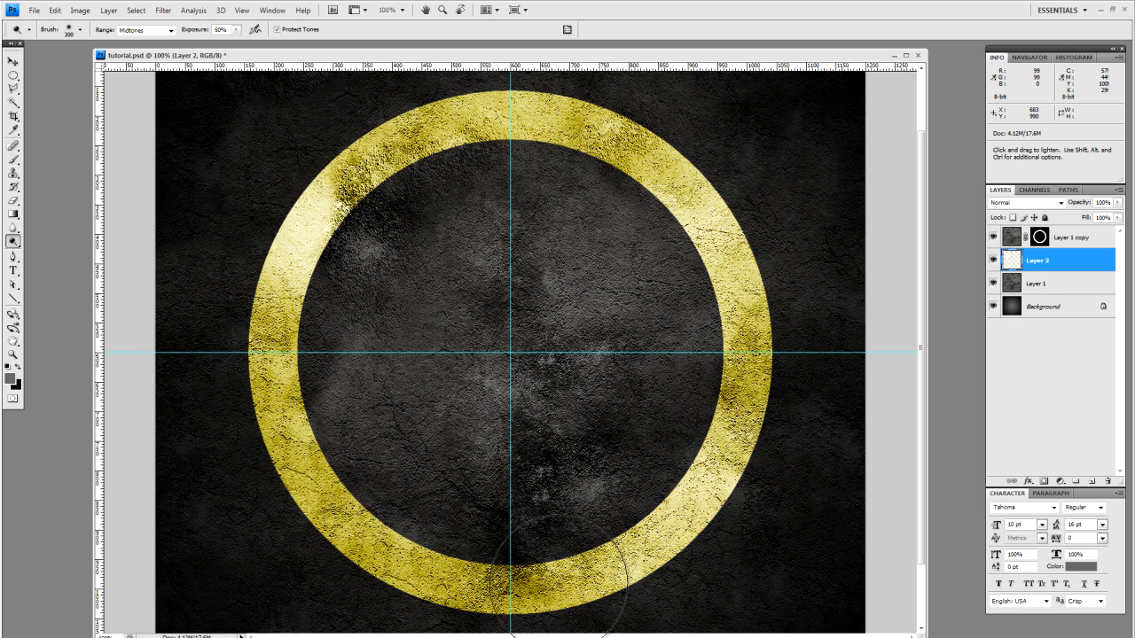
mouse_move(674, 227)
left_mouse_down()
mouse_move(633, 167)
mouse_move(470, 168)
left_mouse_up()
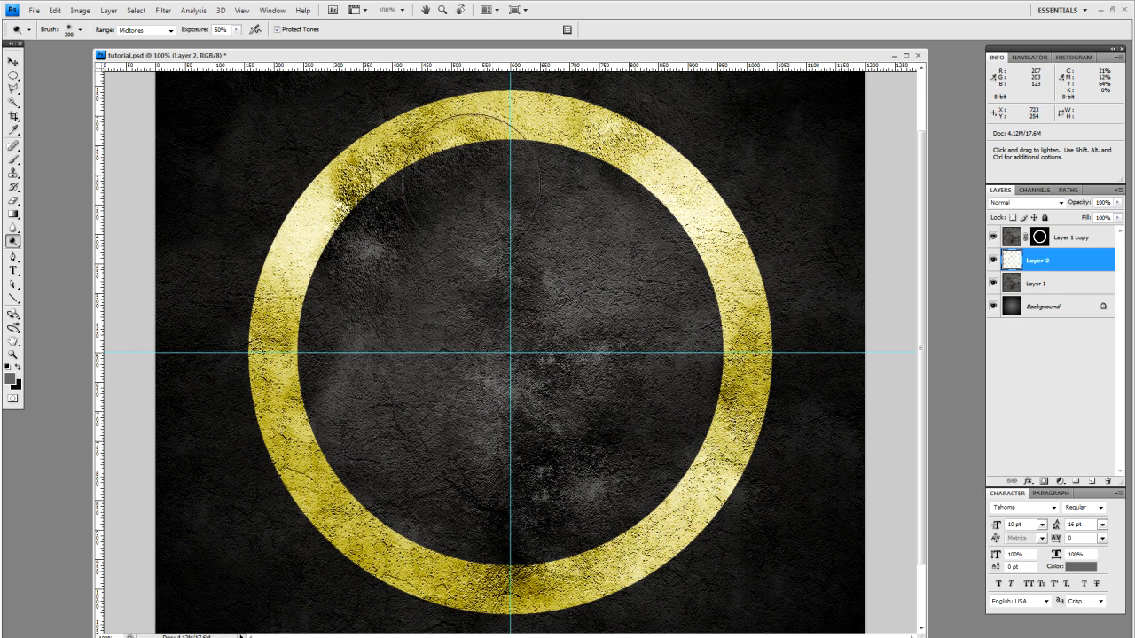
left_click_drag(687, 200, 544, 146)
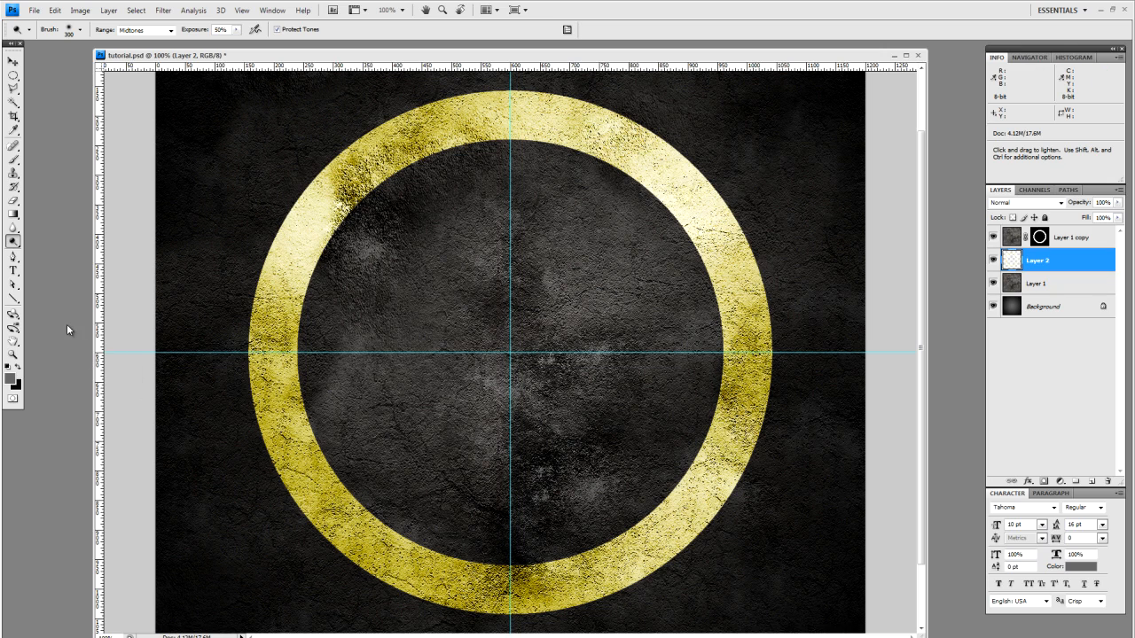
Step: Darken the ring's lower-left and right areas on Layer 2 using the Burn tool with a soft 300 px brush
left_click_drag(13, 240, 49, 251)
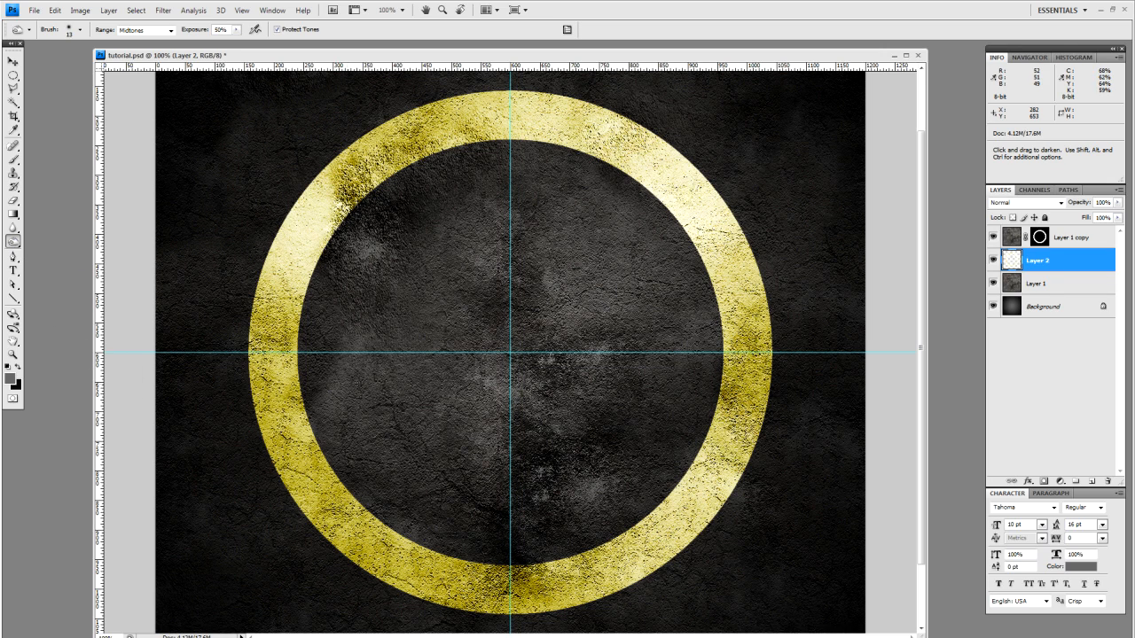
right_click(376, 383)
left_click(486, 505)
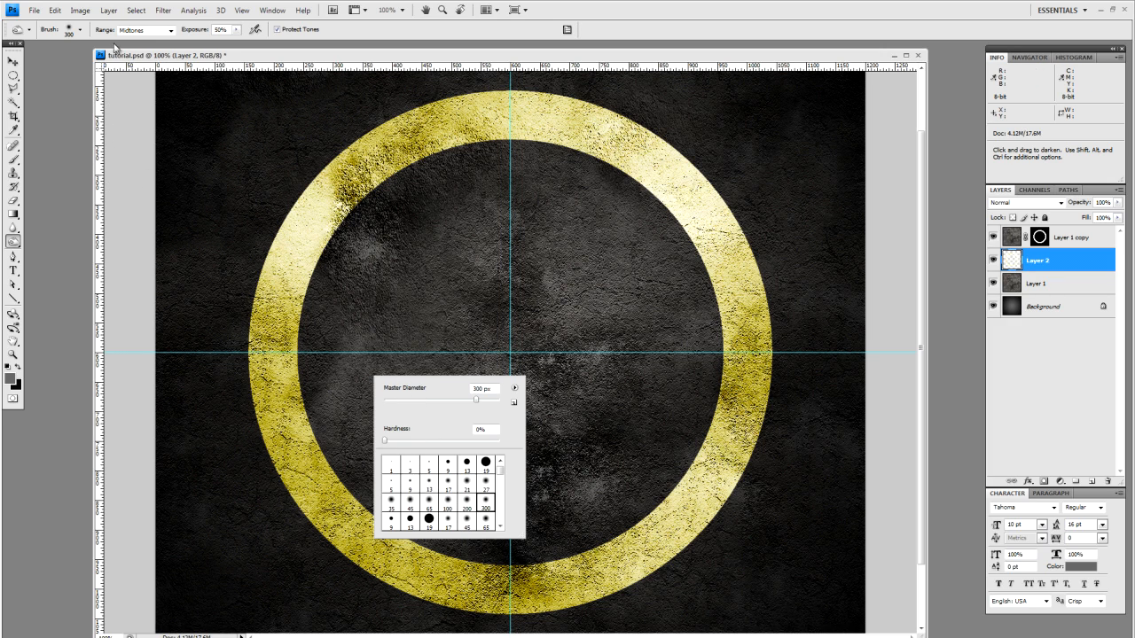
left_click(115, 126)
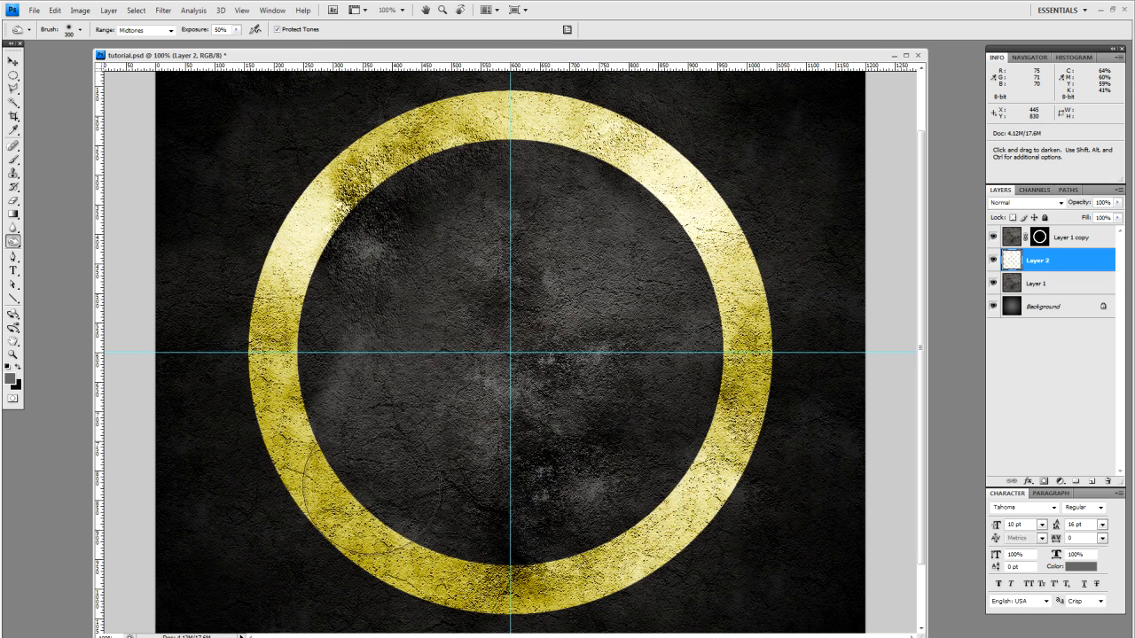
left_click_drag(362, 477, 371, 435)
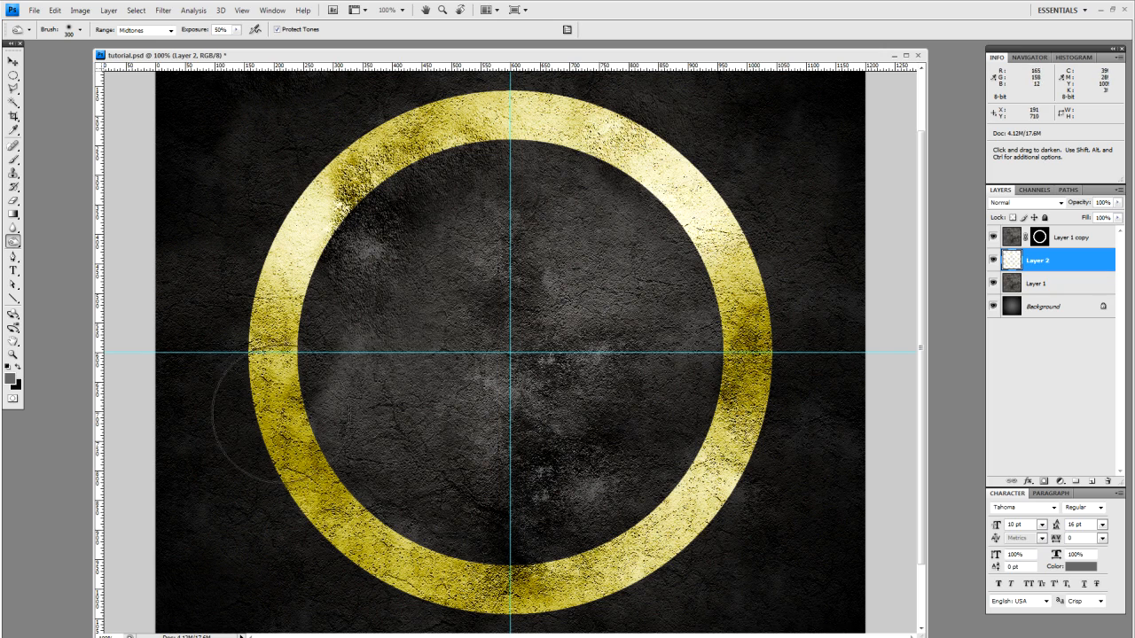
left_click(14, 62)
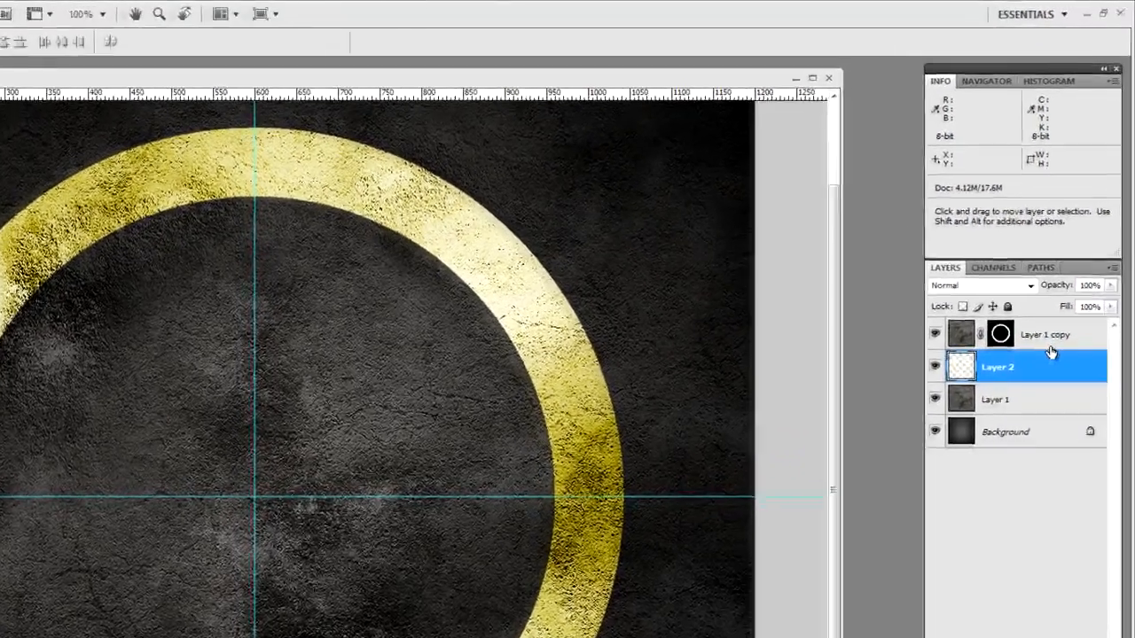
Step: Reduce the opacity of the Layer 1 copy texture layer to 62%
left_click(1073, 236)
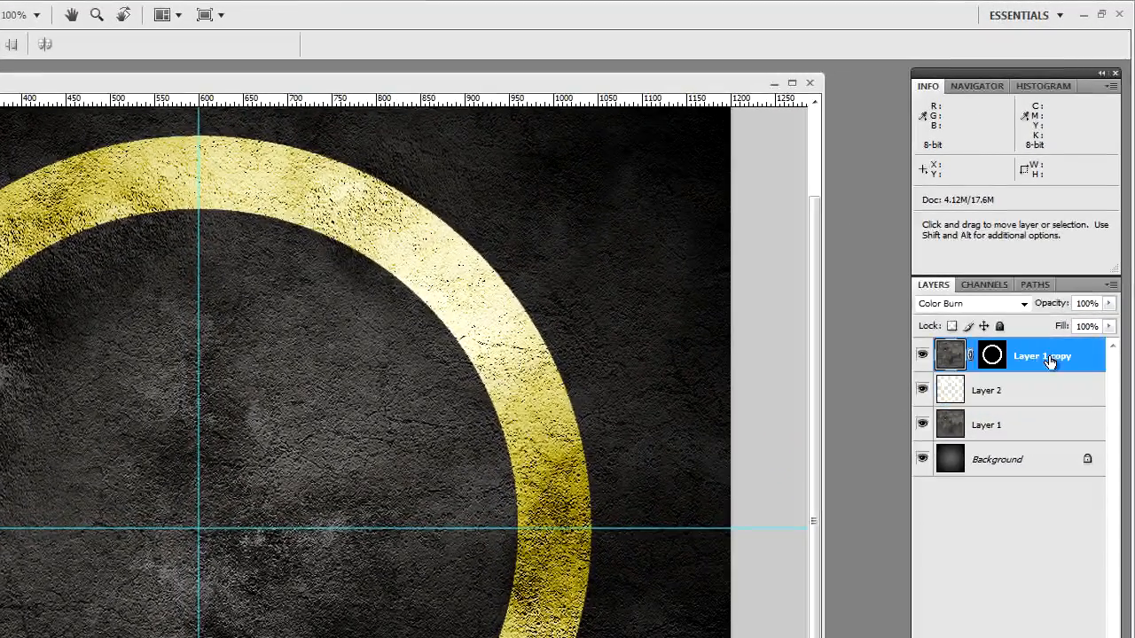
left_click(1108, 303)
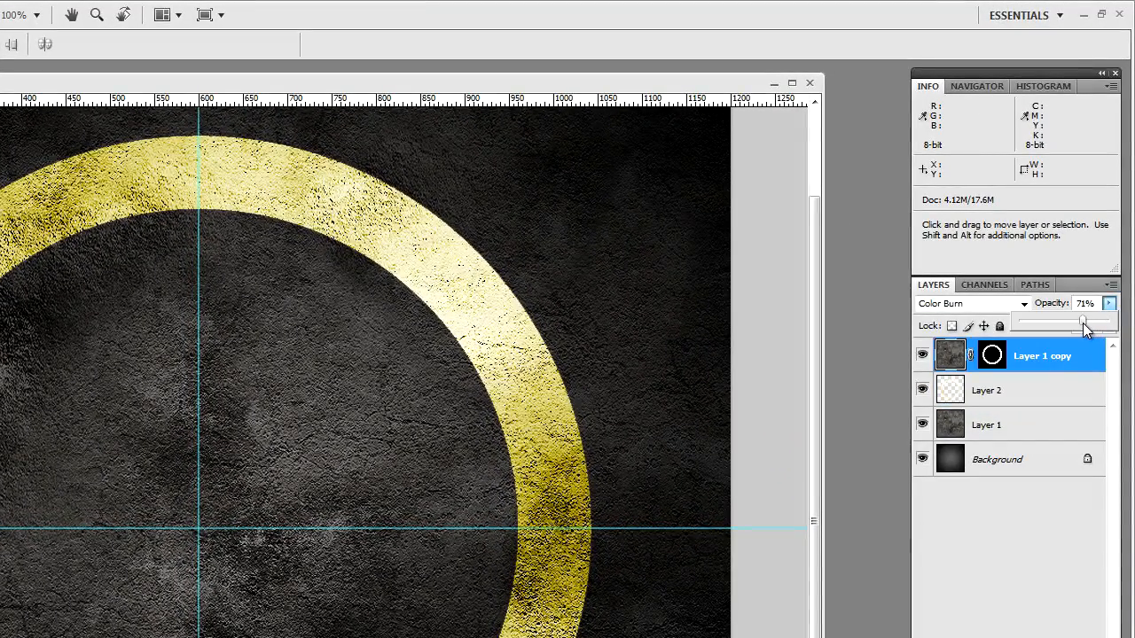
left_click_drag(1082, 322, 1077, 324)
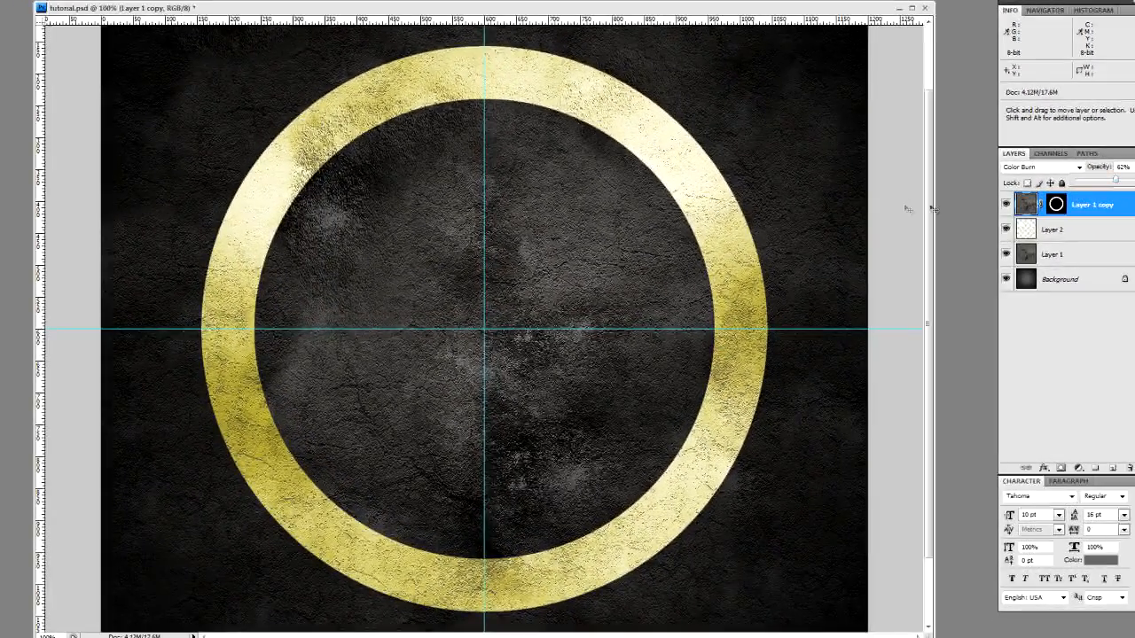
left_click(899, 208)
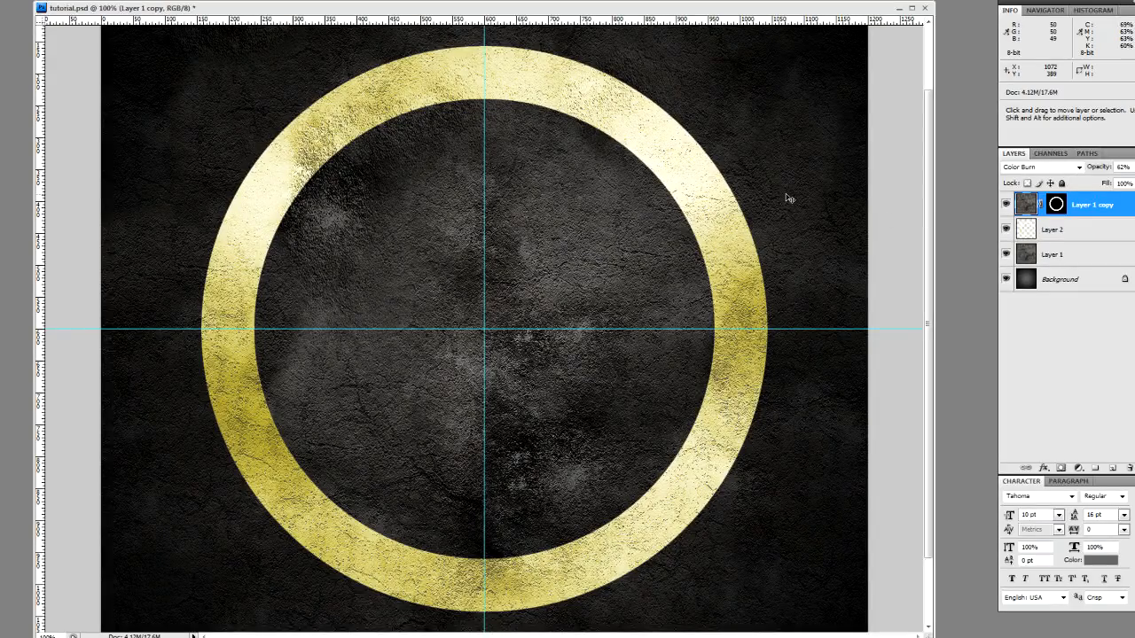
mouse_move(405, 275)
left_mouse_down()
mouse_move(404, 222)
mouse_move(402, 268)
mouse_move(393, 266)
left_mouse_up()
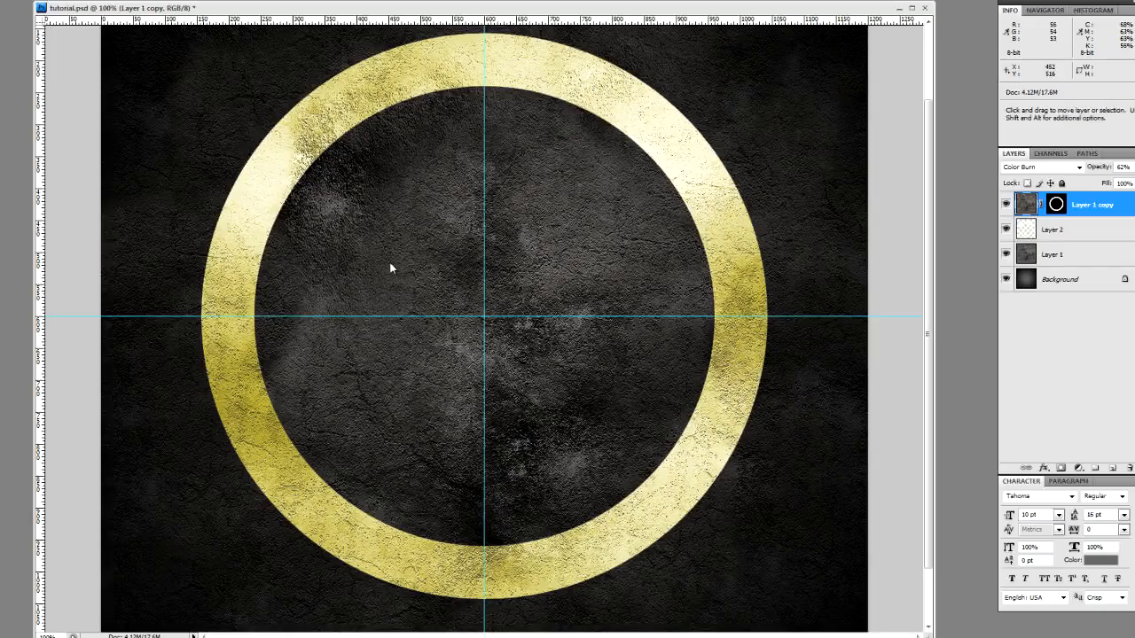
Step: Add an Outer Glow to Layer 2 with Normal blend mode and black (000000) as the glow colour
left_click(1062, 232)
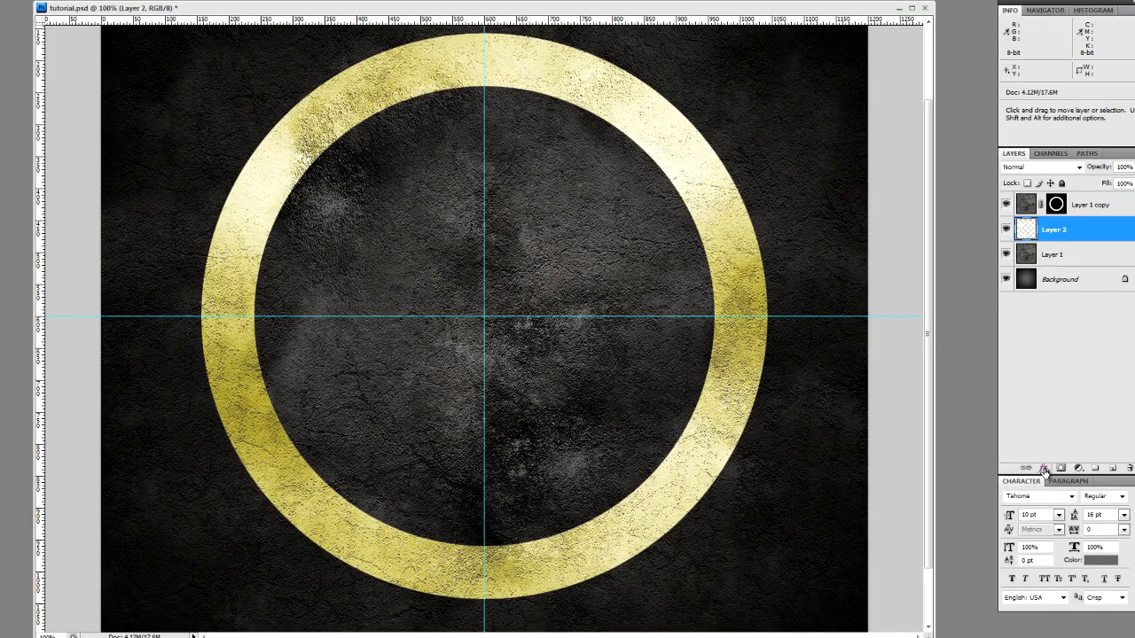
left_click(1045, 470)
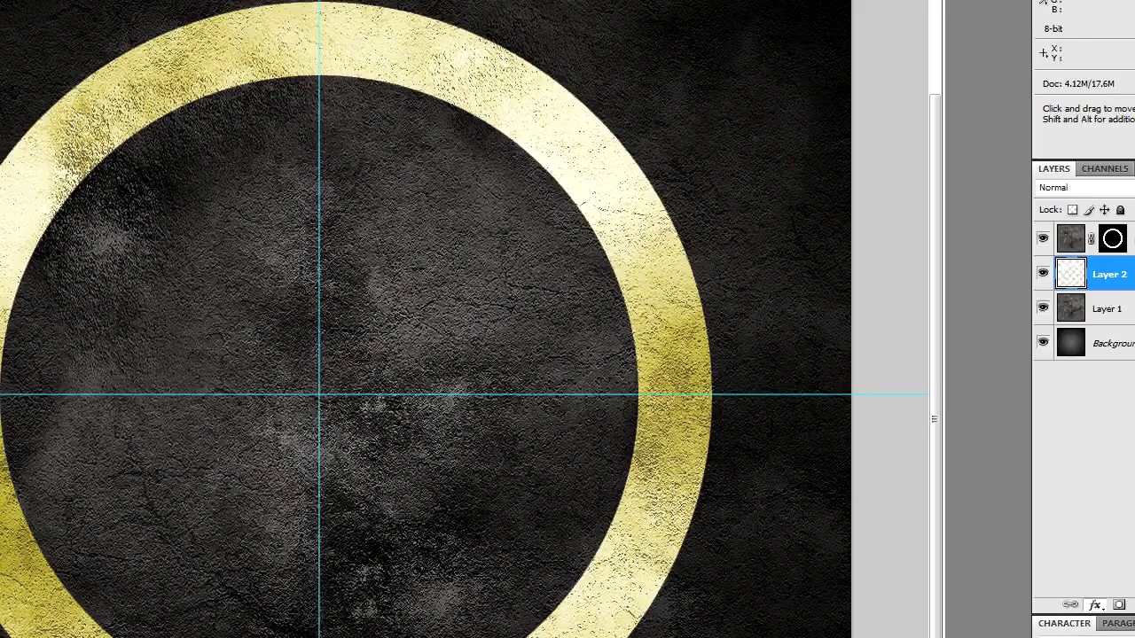
left_click_drag(591, 64, 578, 204)
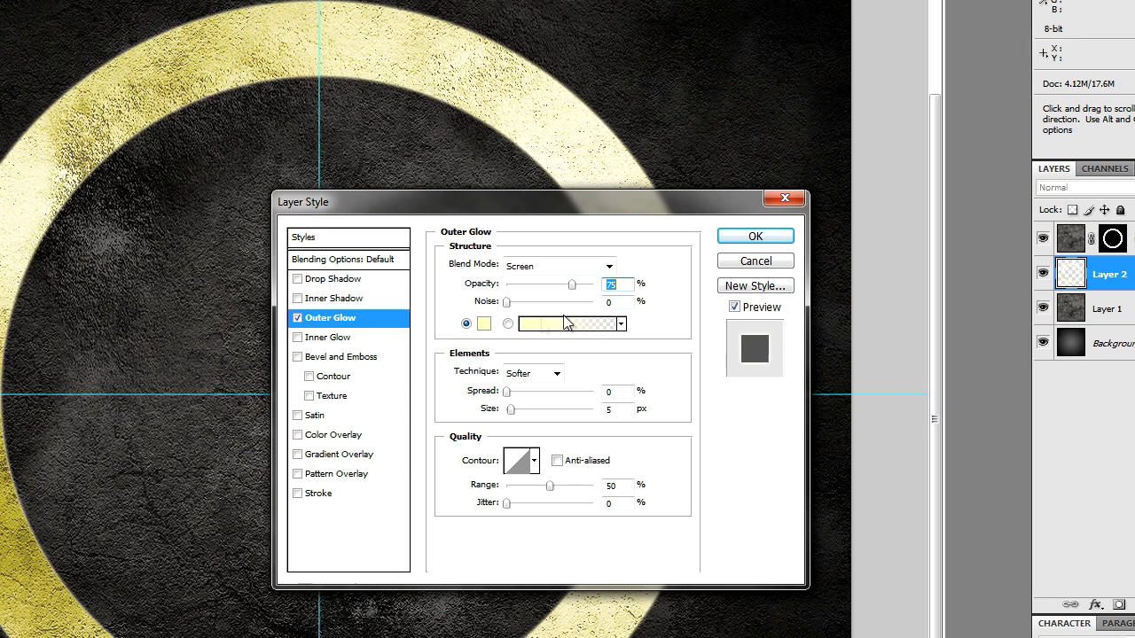
left_click(545, 266)
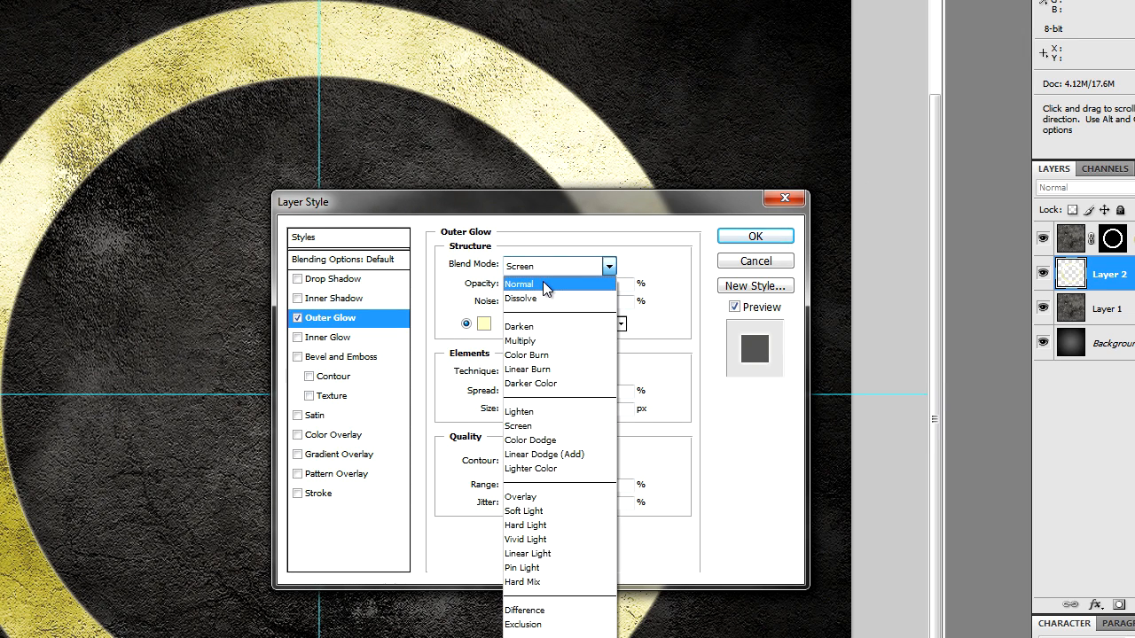
left_click(543, 281)
left_click(485, 324)
type("0")
left_click(855, 203)
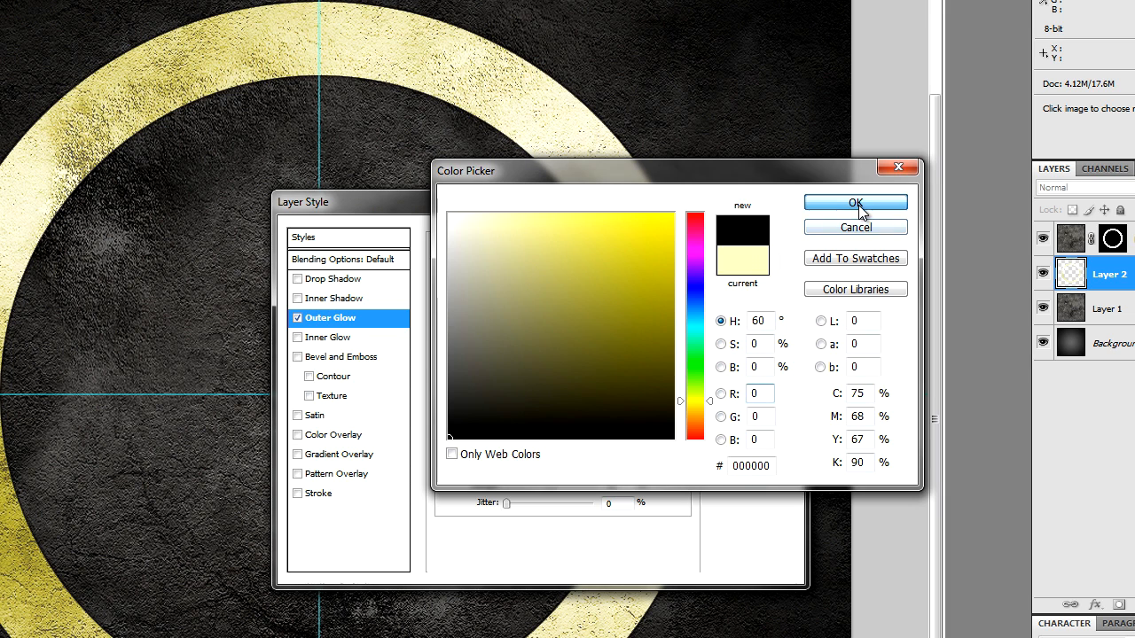
Step: Set the black glow's size to 29 px, lower its opacity, and apply the layer style
left_click_drag(514, 419, 520, 413)
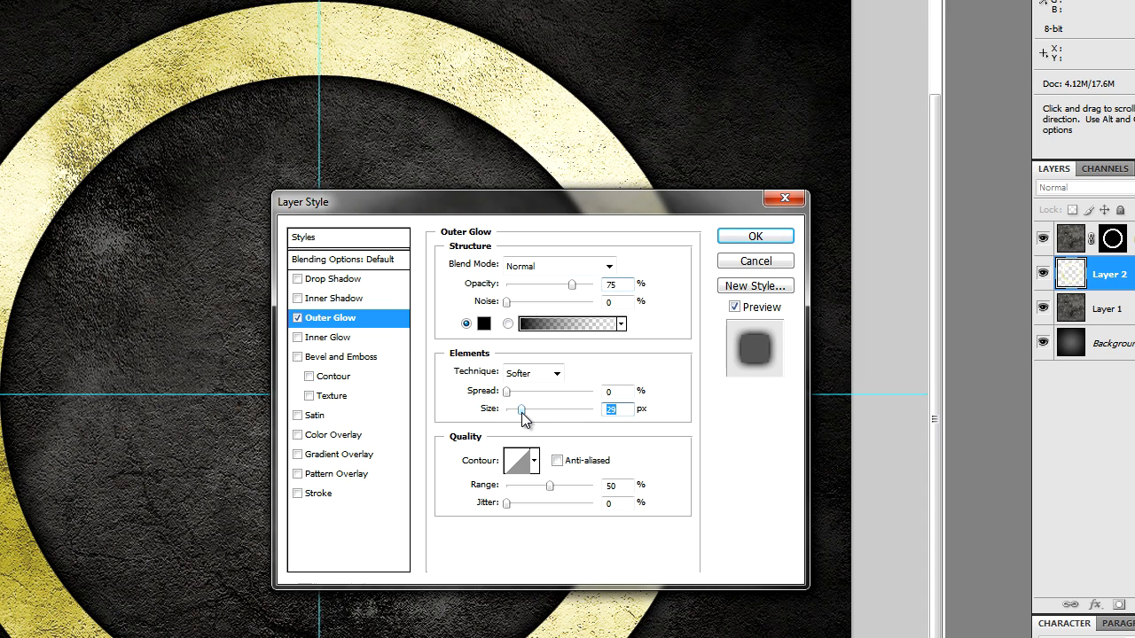
left_click_drag(572, 286, 541, 291)
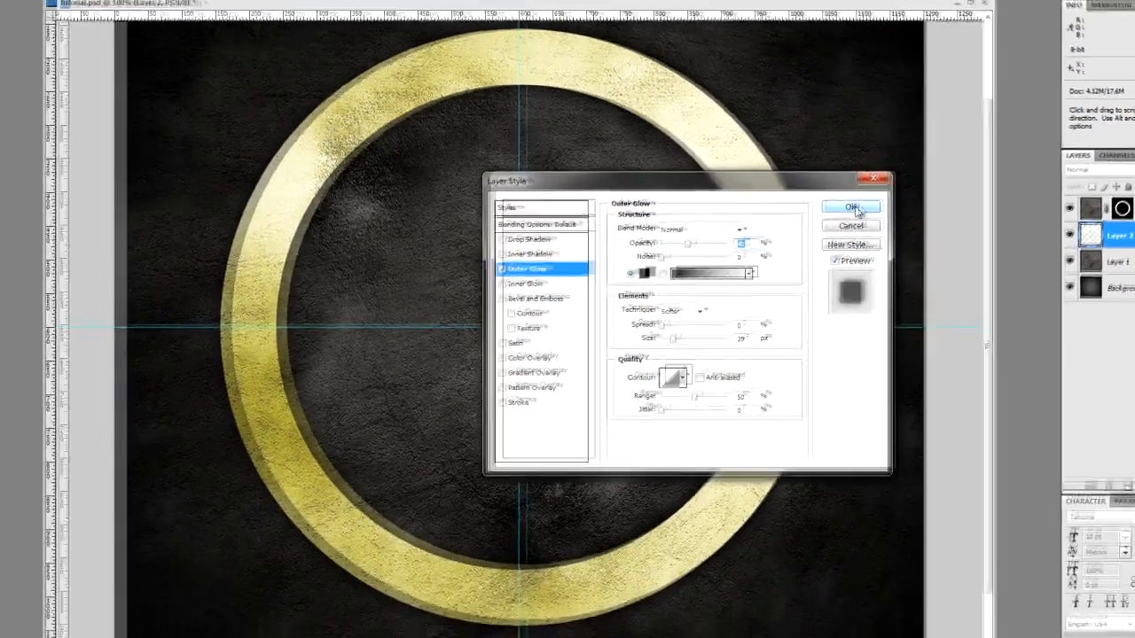
left_click(757, 238)
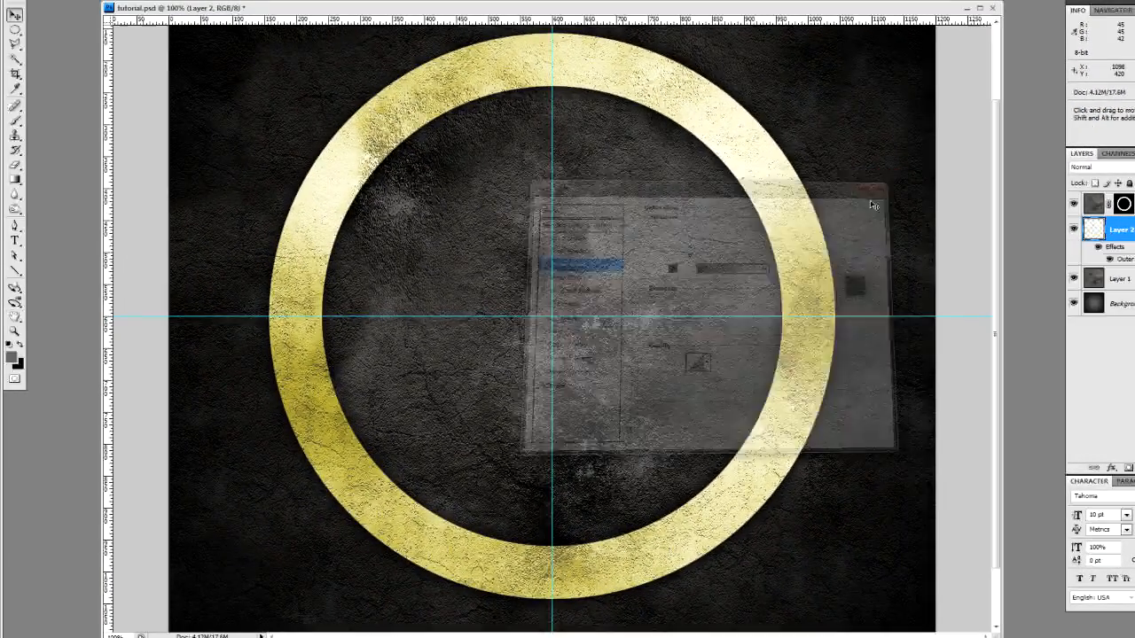
Step: Create a new layer above Layer 1 copy and set the background colour to a pale yellow sampled from the ring's bright upper part
scroll(643, 271, "up", 2)
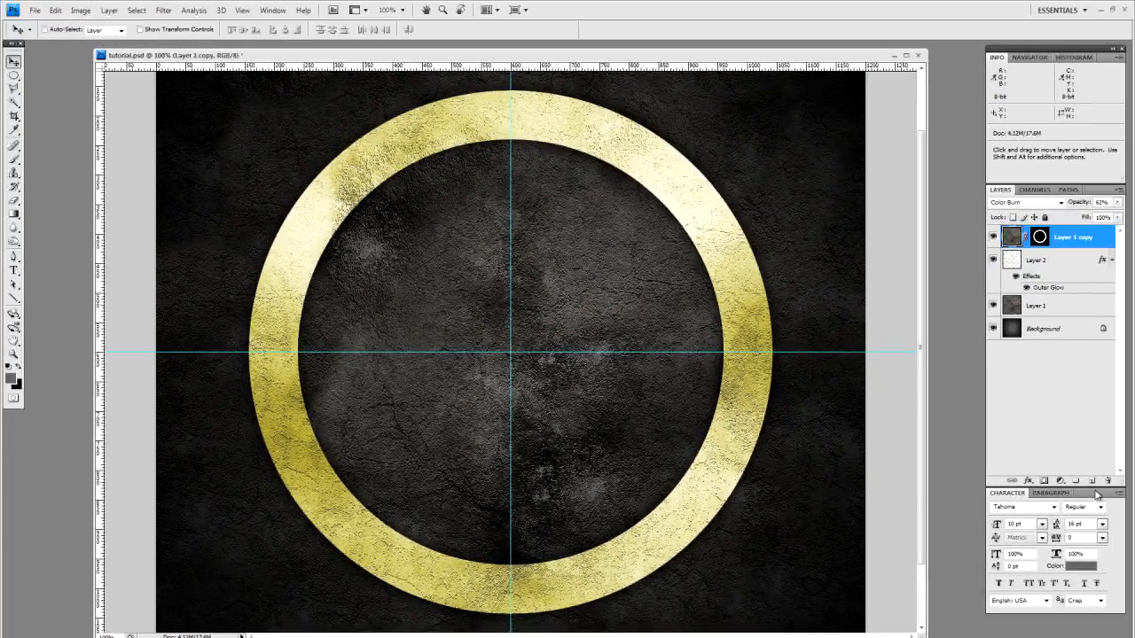
left_click(1091, 479)
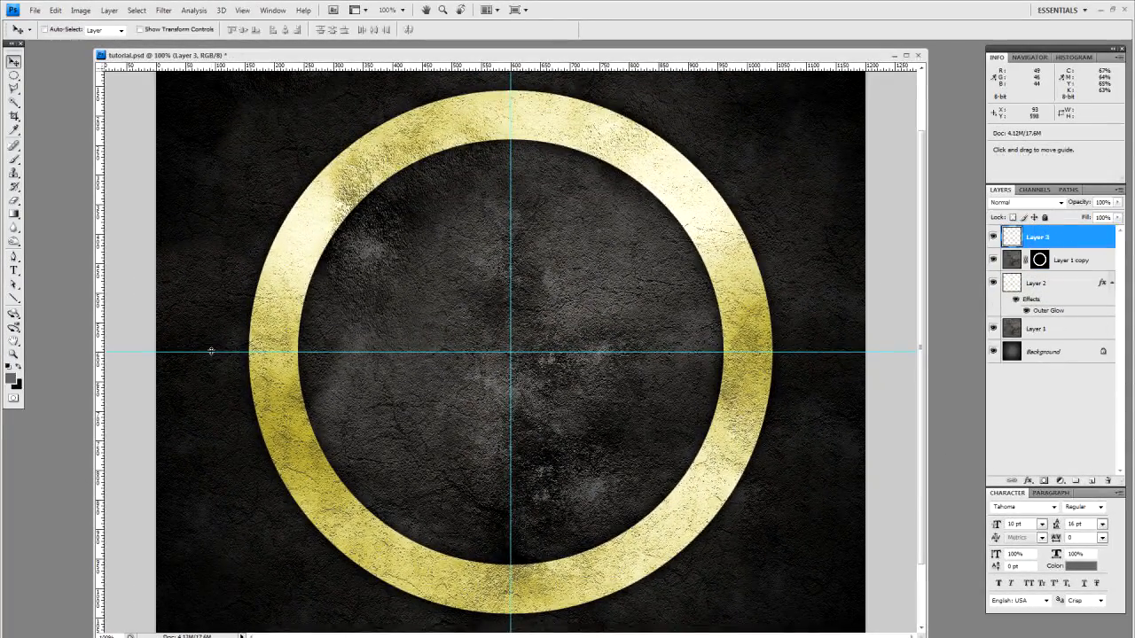
left_click(16, 385)
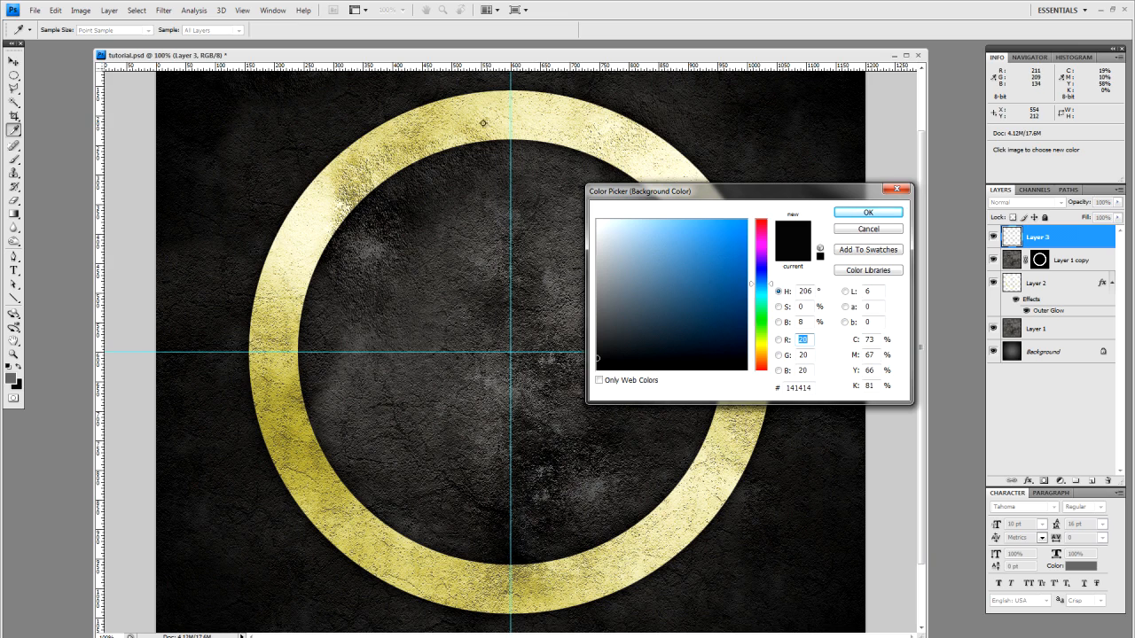
left_click_drag(554, 124, 556, 118)
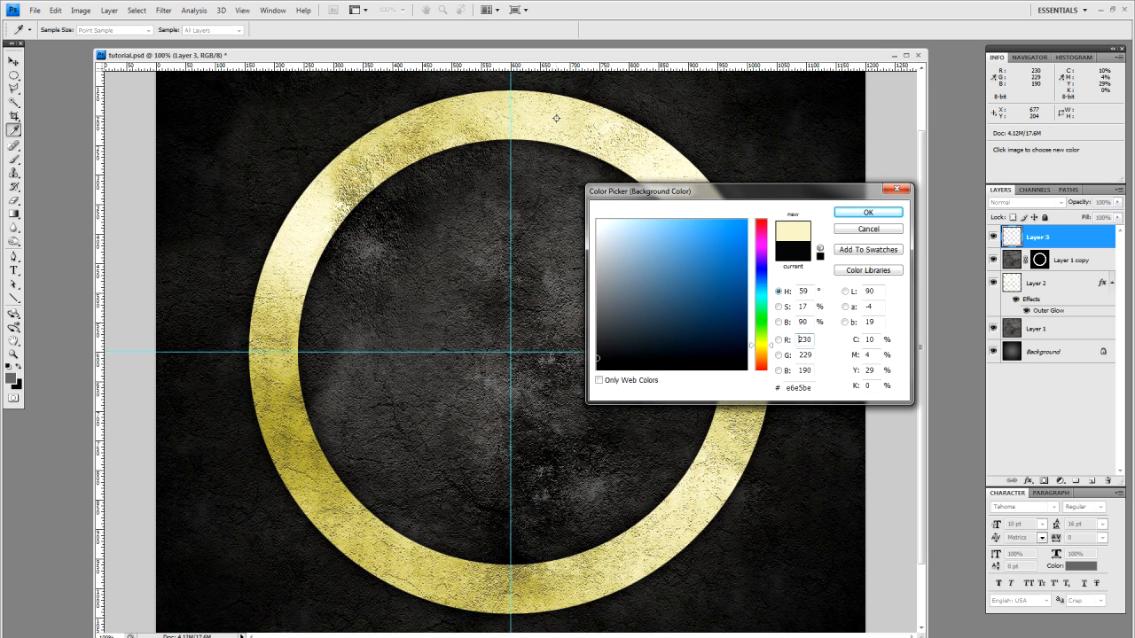
left_click_drag(556, 118, 557, 124)
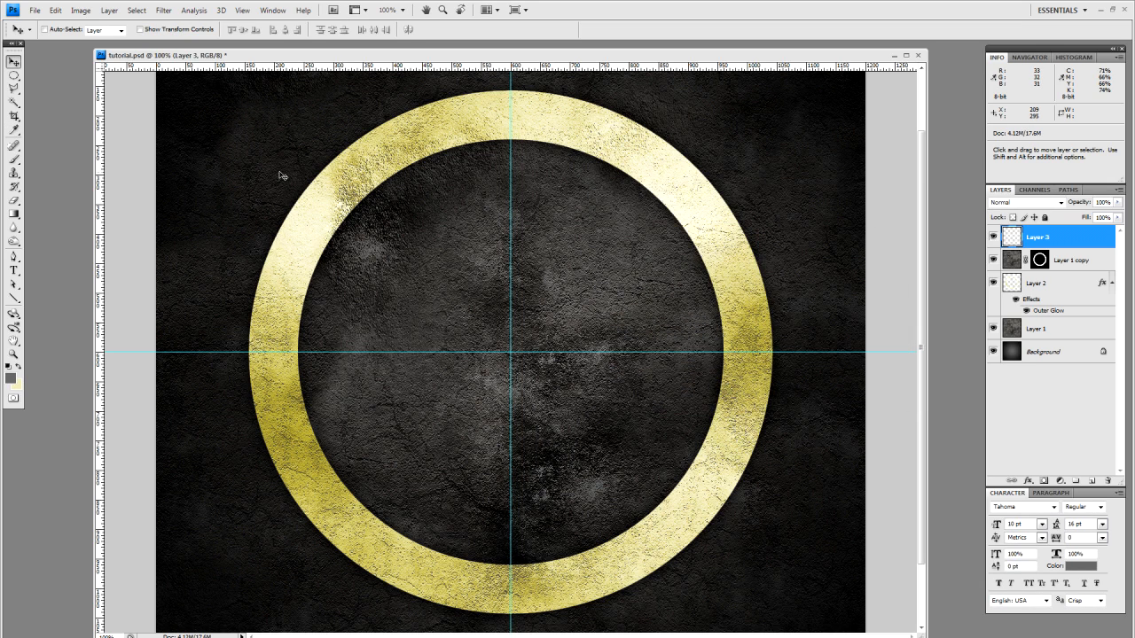
Step: Draw a circular selection about 810 px in diameter, centred on the guides' intersection, running along the middle of the ring band
left_click(14, 77)
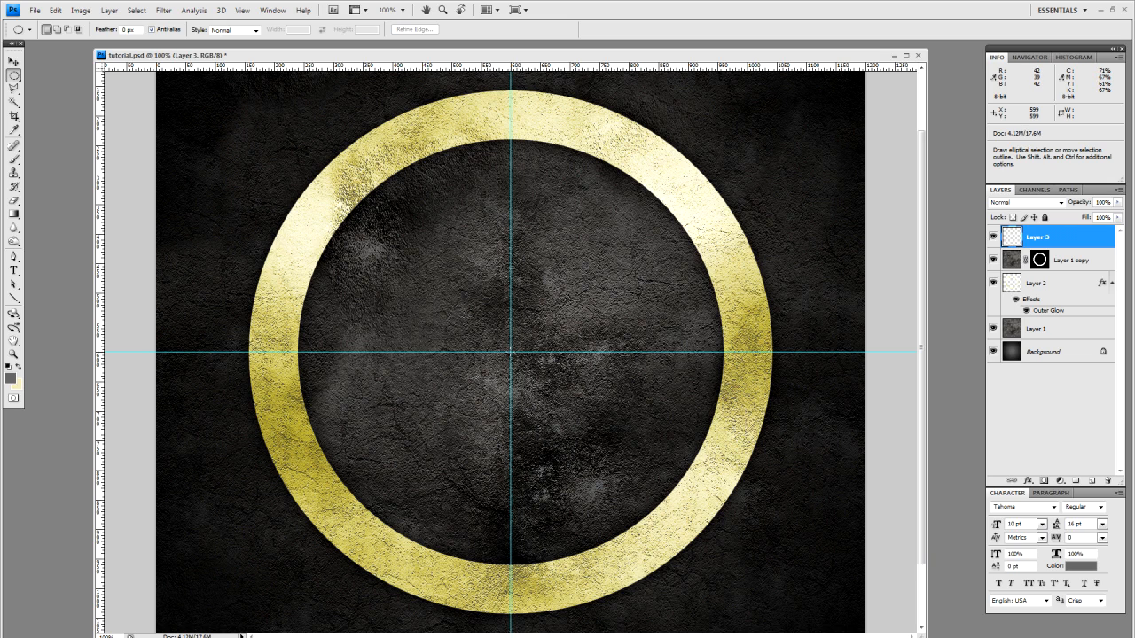
key("shift+alt")
left_click_drag(509, 351, 611, 272)
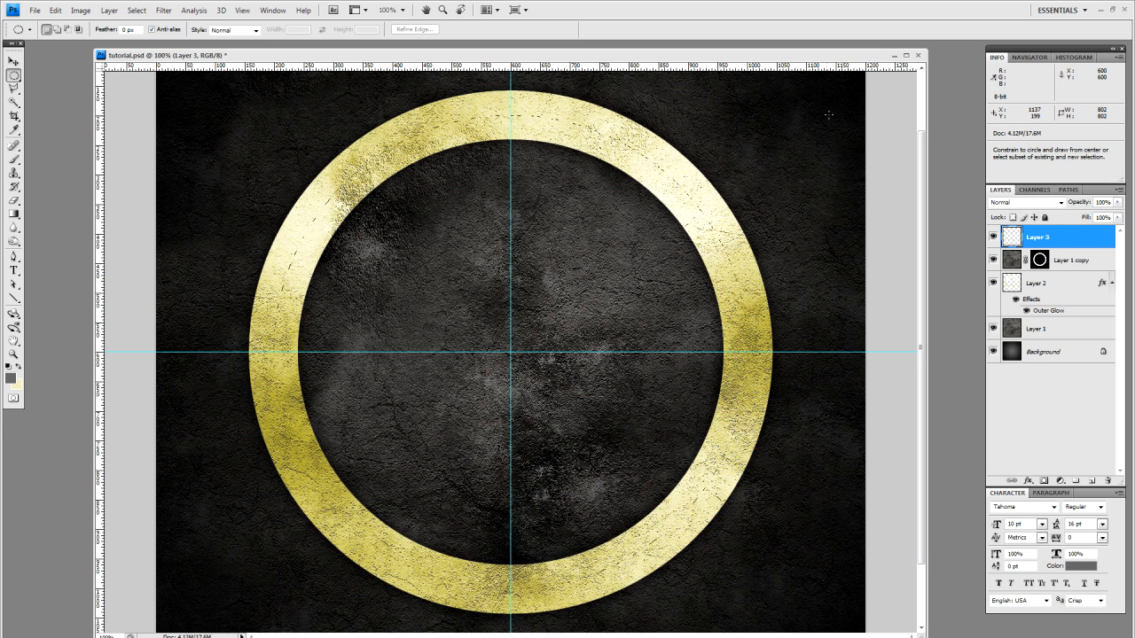
left_click_drag(832, 114, 832, 113)
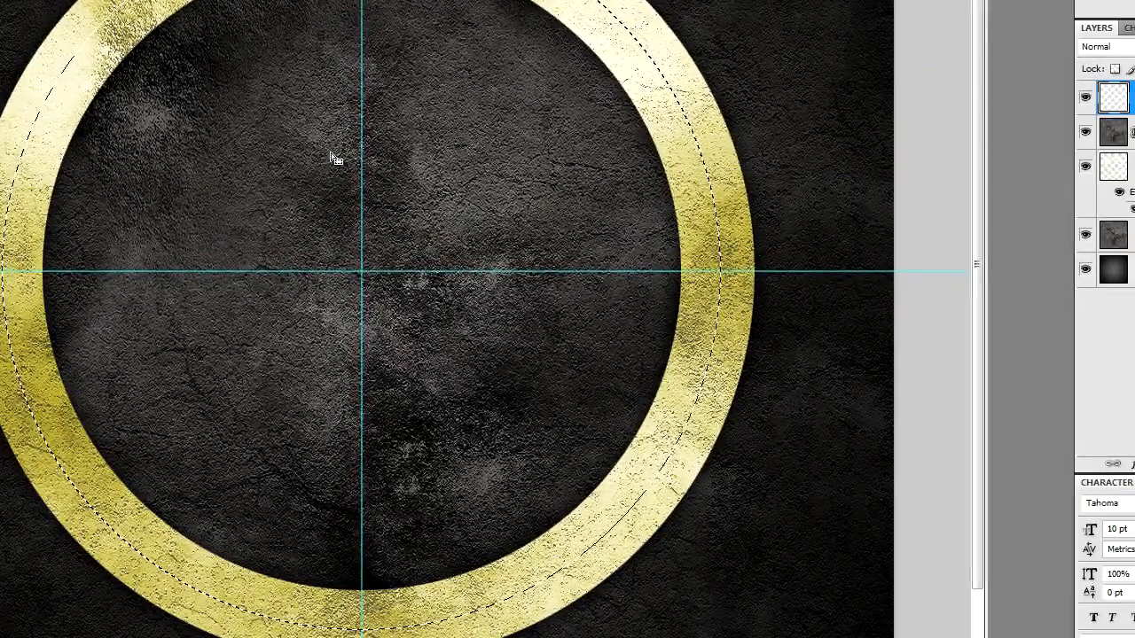
Step: Fill the circular selection on Layer 3 with the background colour and deselect it
right_click(394, 139)
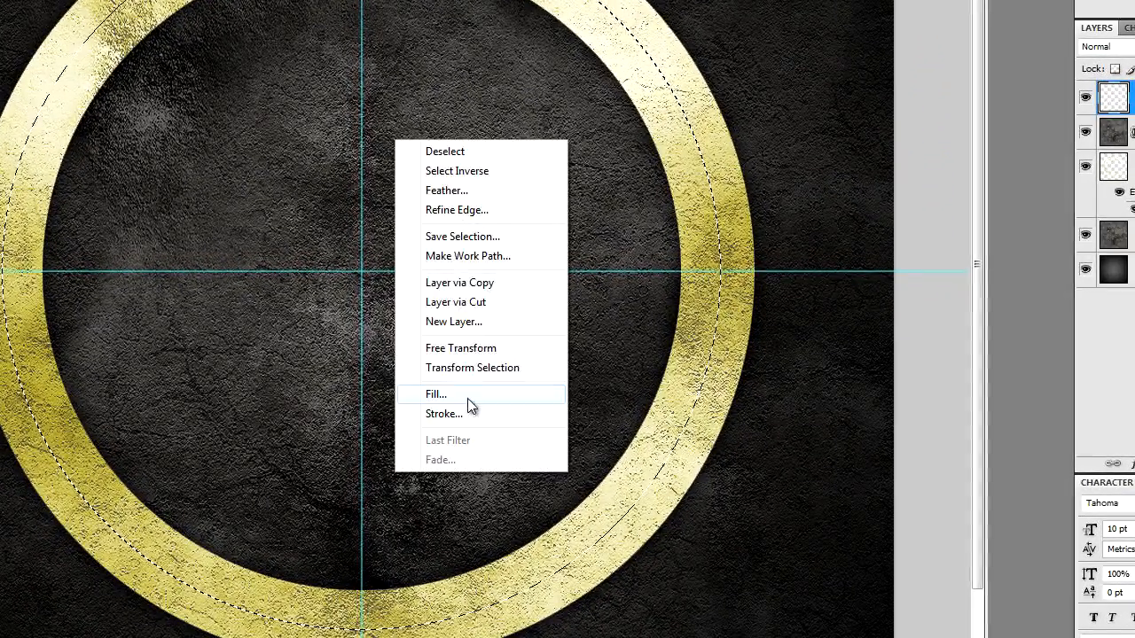
left_click(467, 397)
left_click(487, 72)
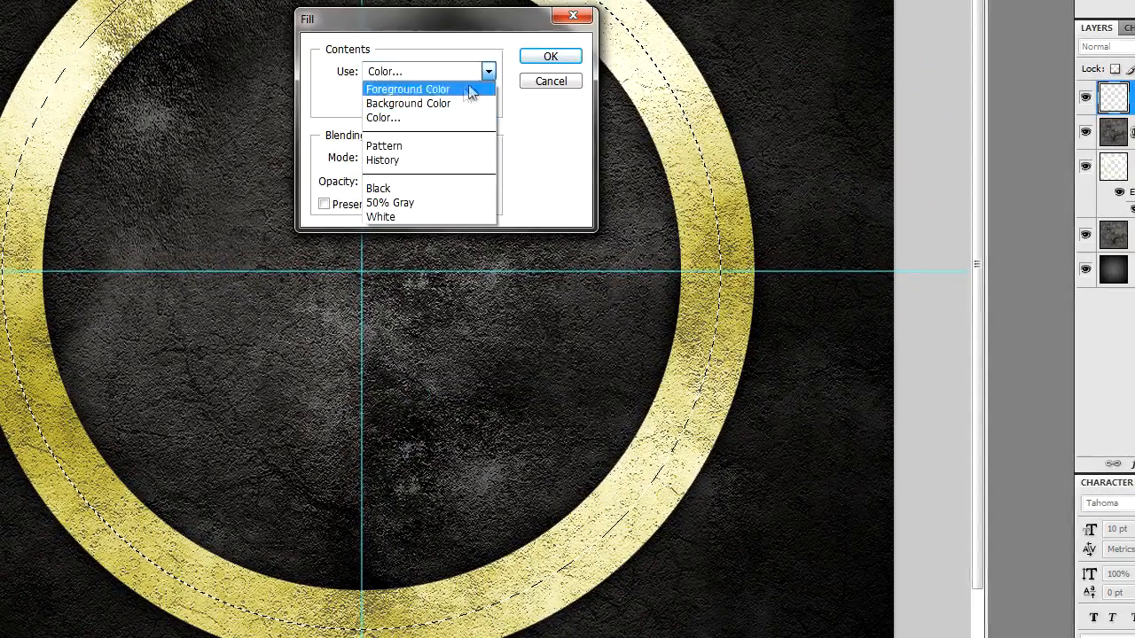
left_click(447, 103)
left_click(542, 56)
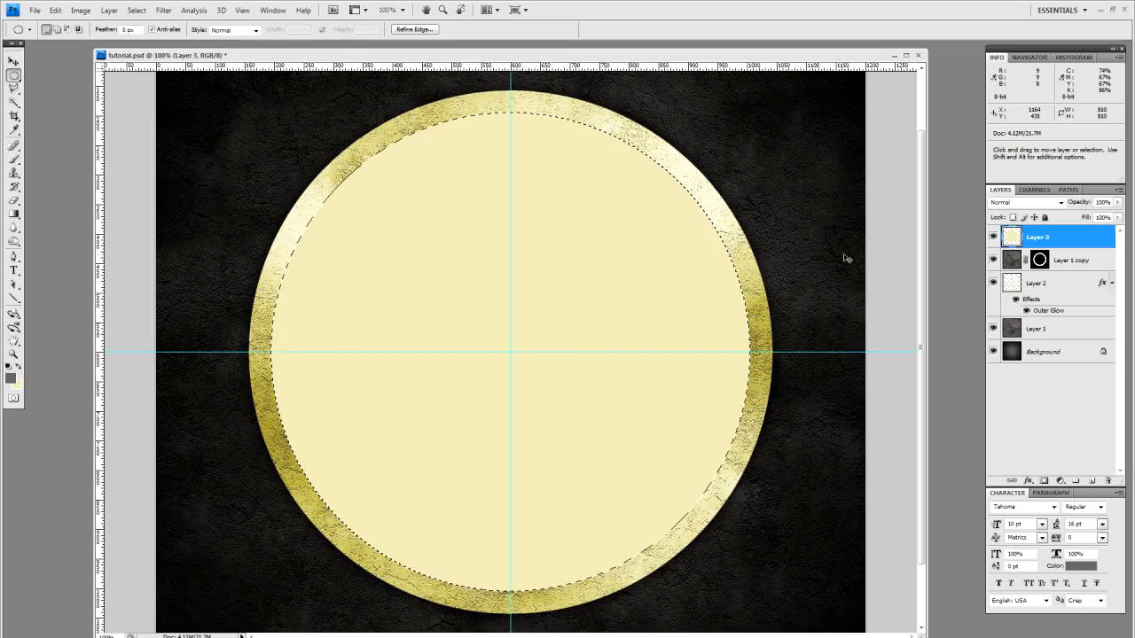
key("ctrl+d")
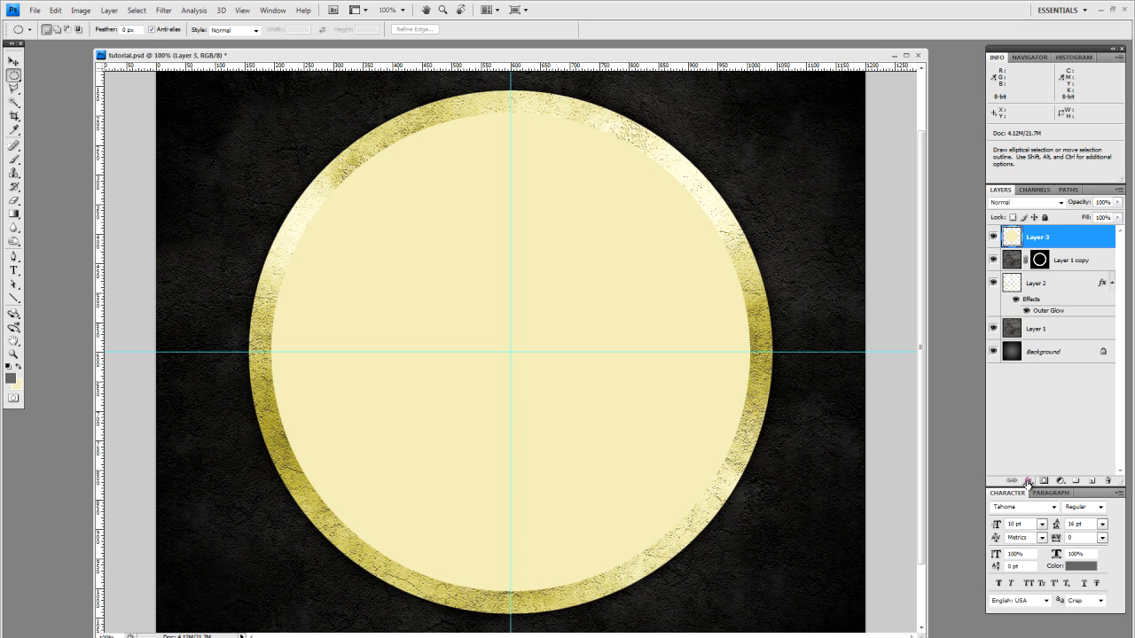
Step: Add a 1 px Stroke to Layer 3, positioned Inside, in the pale yellow sampled from the filled disc
left_click(1028, 481)
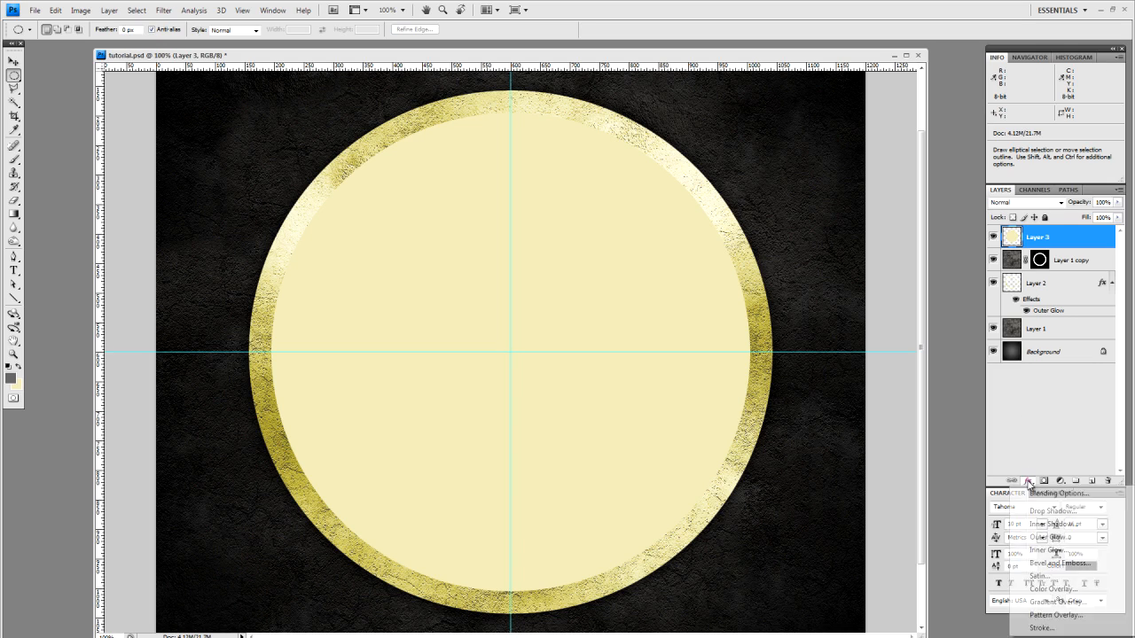
left_click(1041, 628)
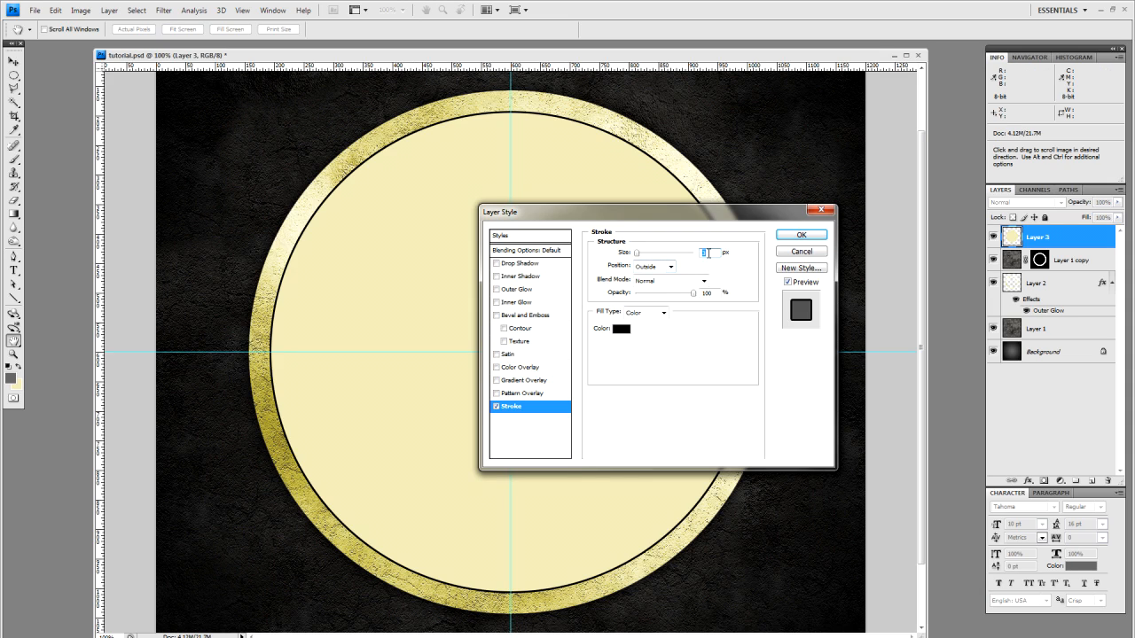
type("1")
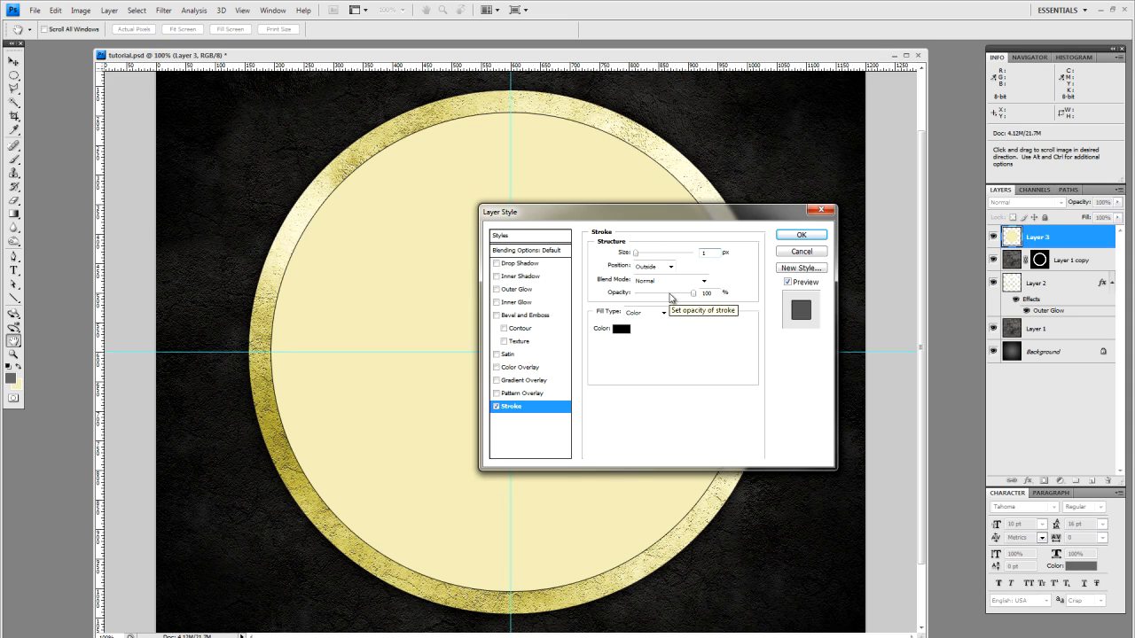
left_click(670, 268)
left_click(661, 285)
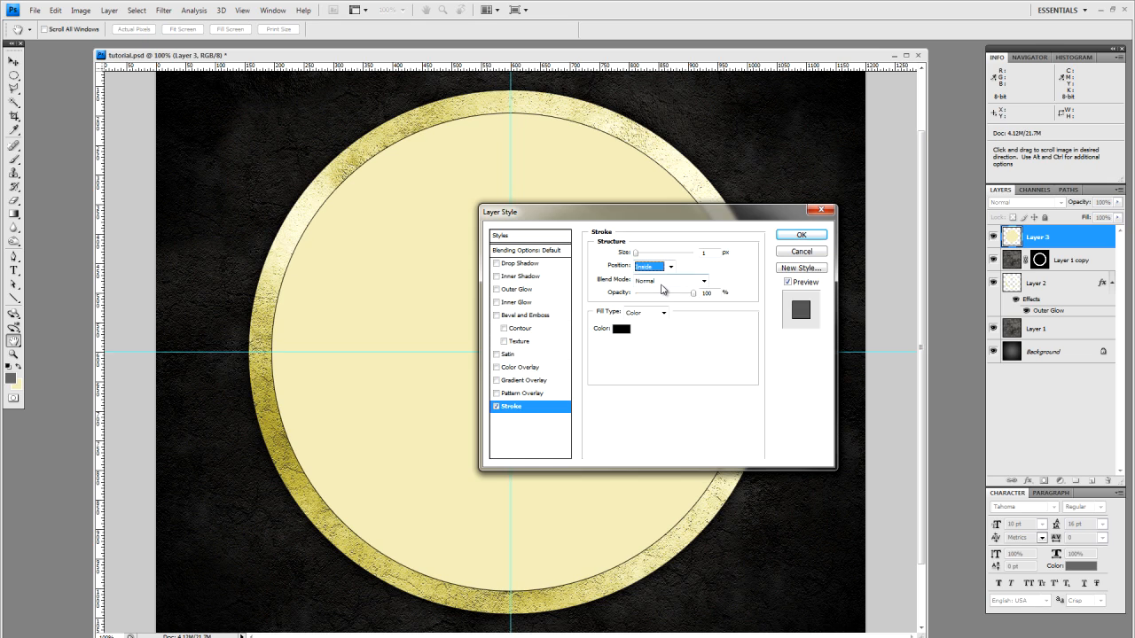
left_click(619, 330)
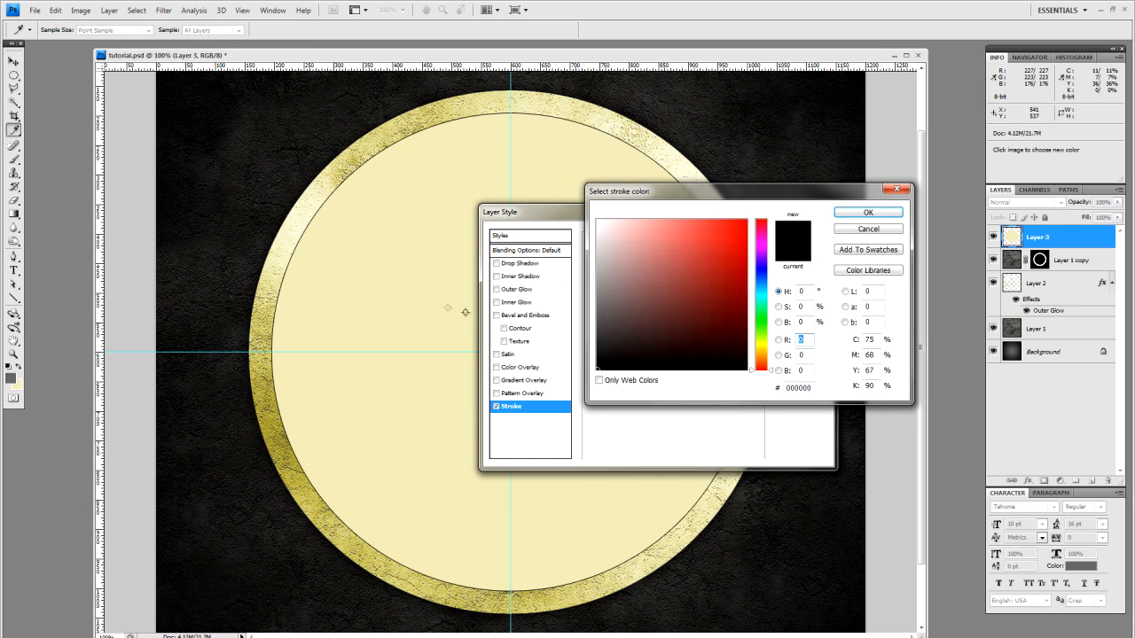
left_click(382, 285)
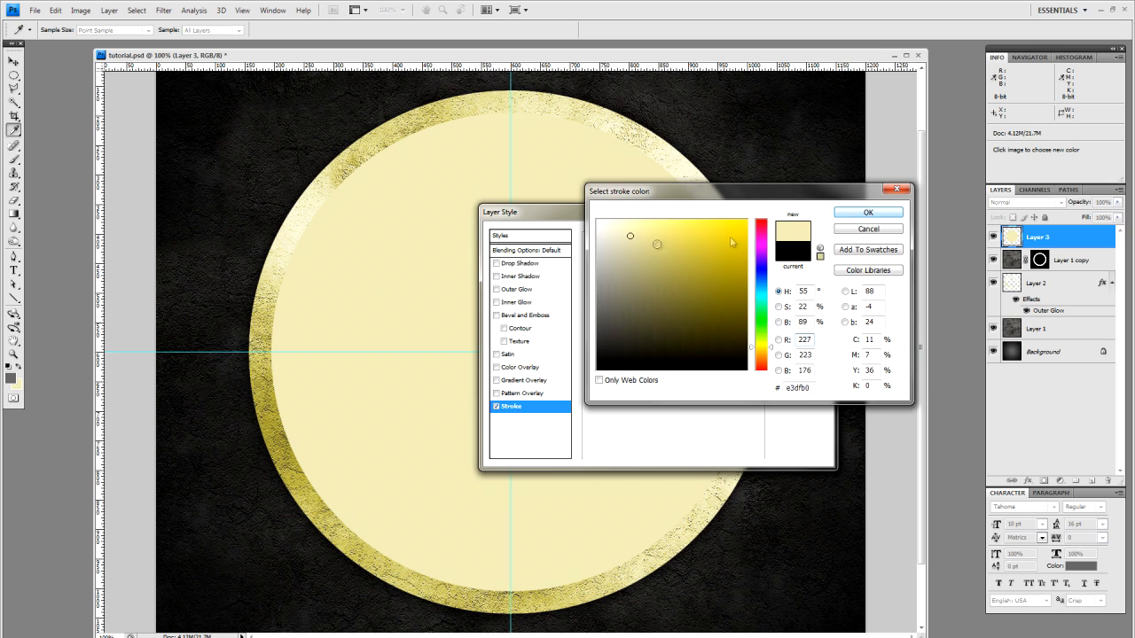
left_click(868, 213)
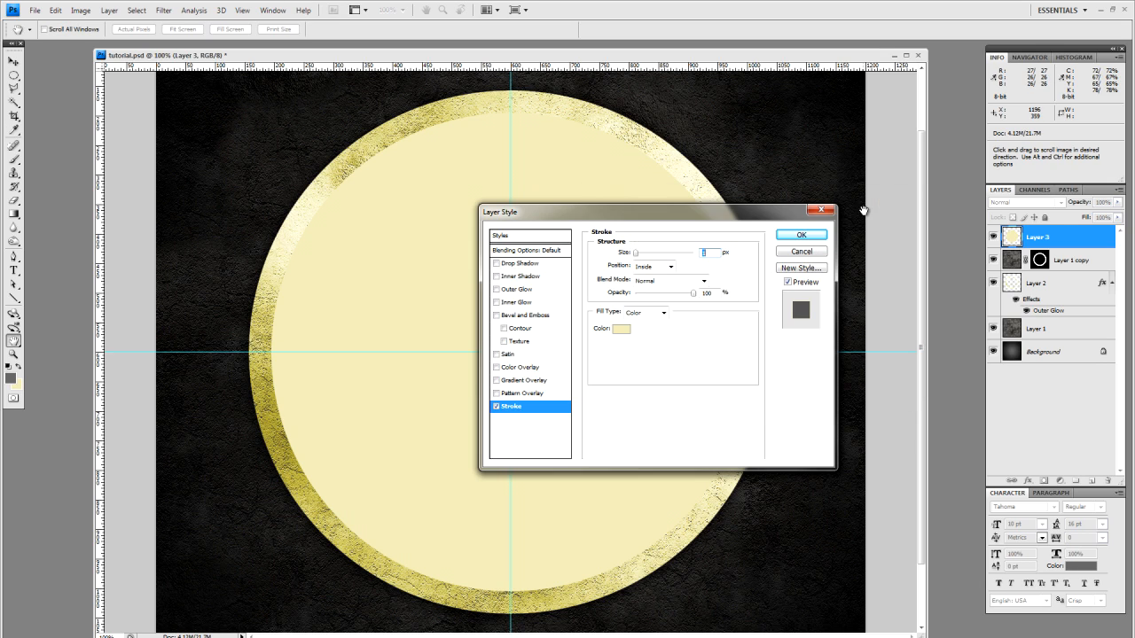
Step: Set Layer 3's fill opacity to 0% in the blending options and apply the layer style
left_click(519, 252)
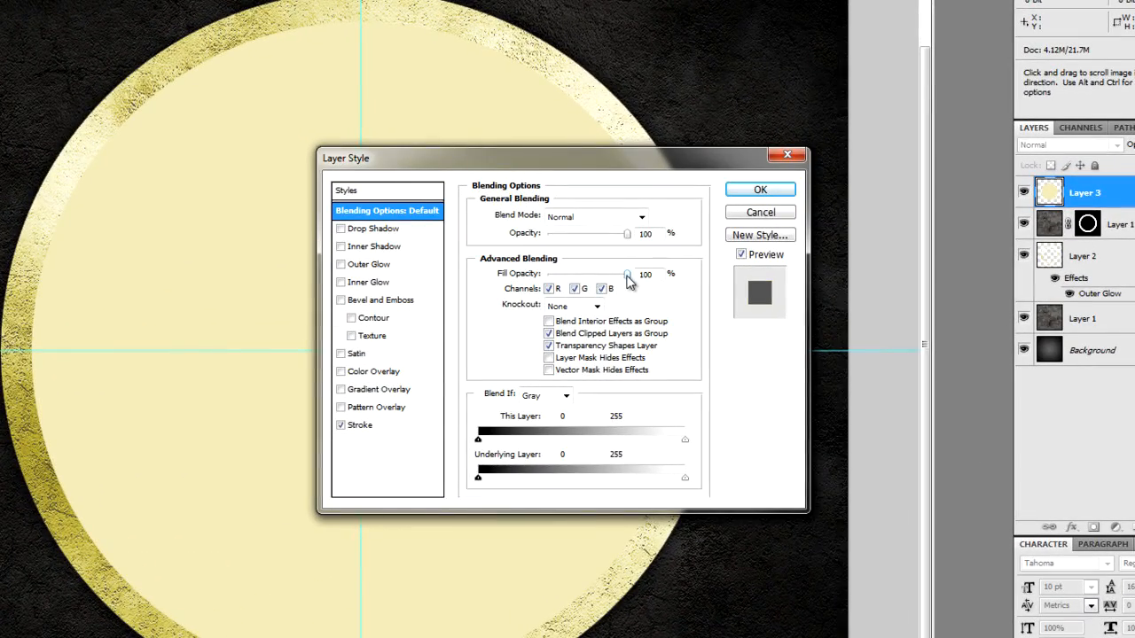
left_click_drag(627, 279, 522, 278)
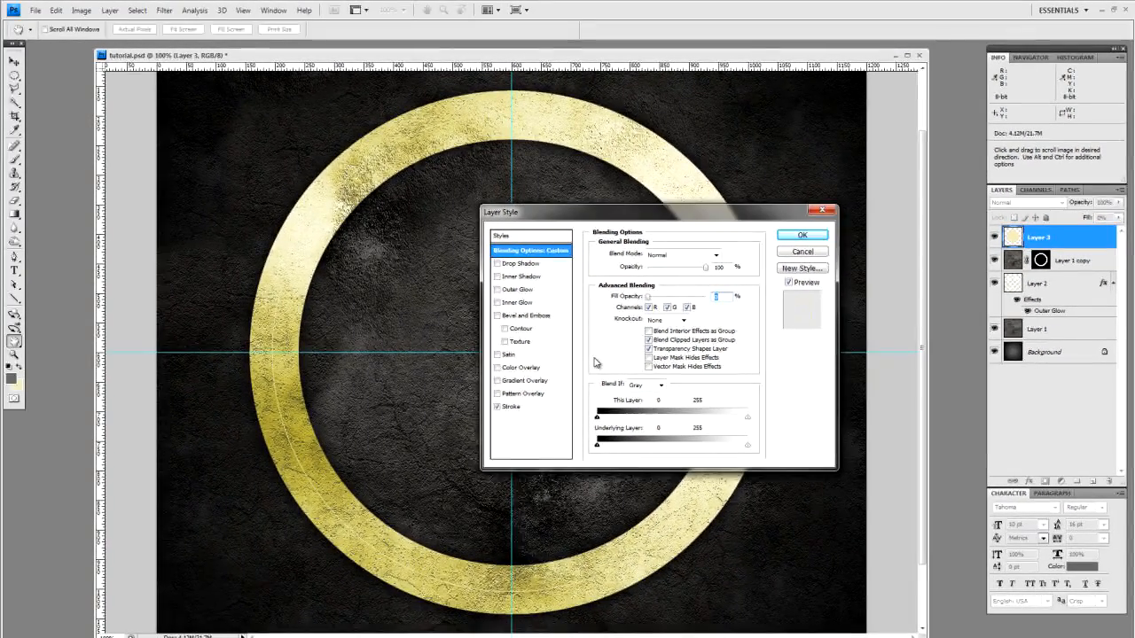
left_click(802, 236)
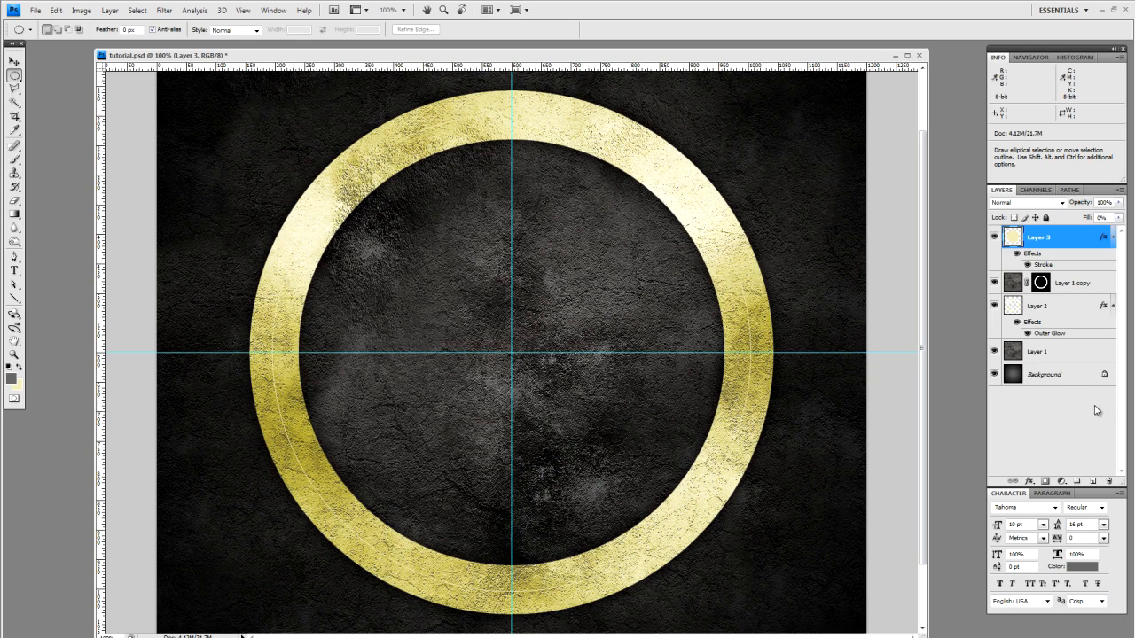
Step: Rasterize Layer 3's stroke by creating an empty layer above it and merging the two layers
left_click(1092, 481)
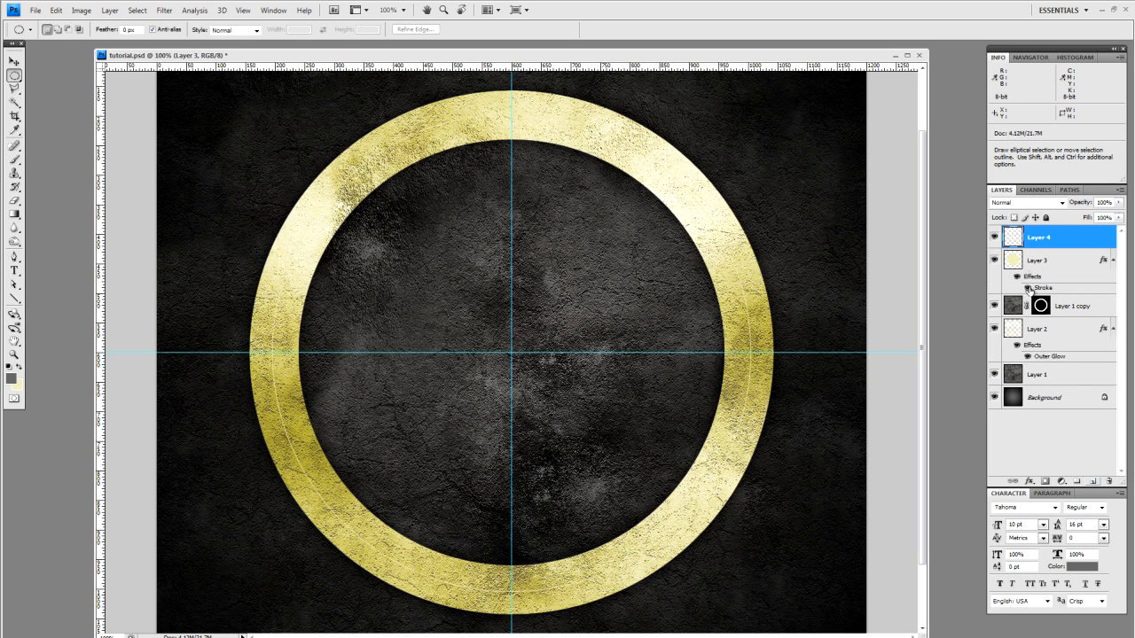
left_click(1041, 262, "ctrl")
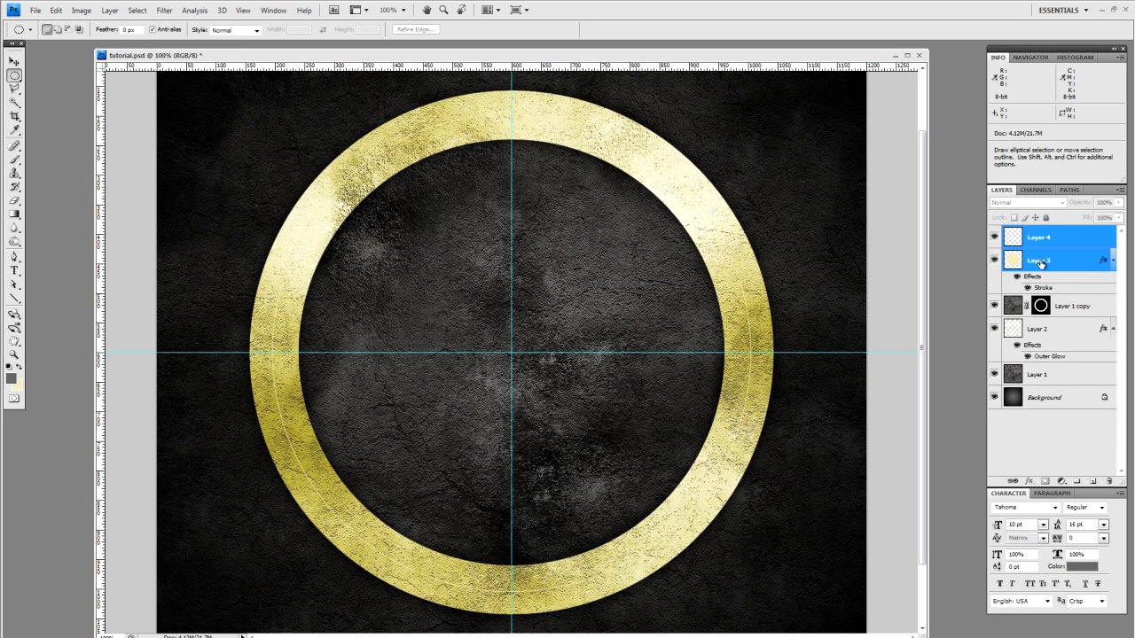
key("ctrl+e")
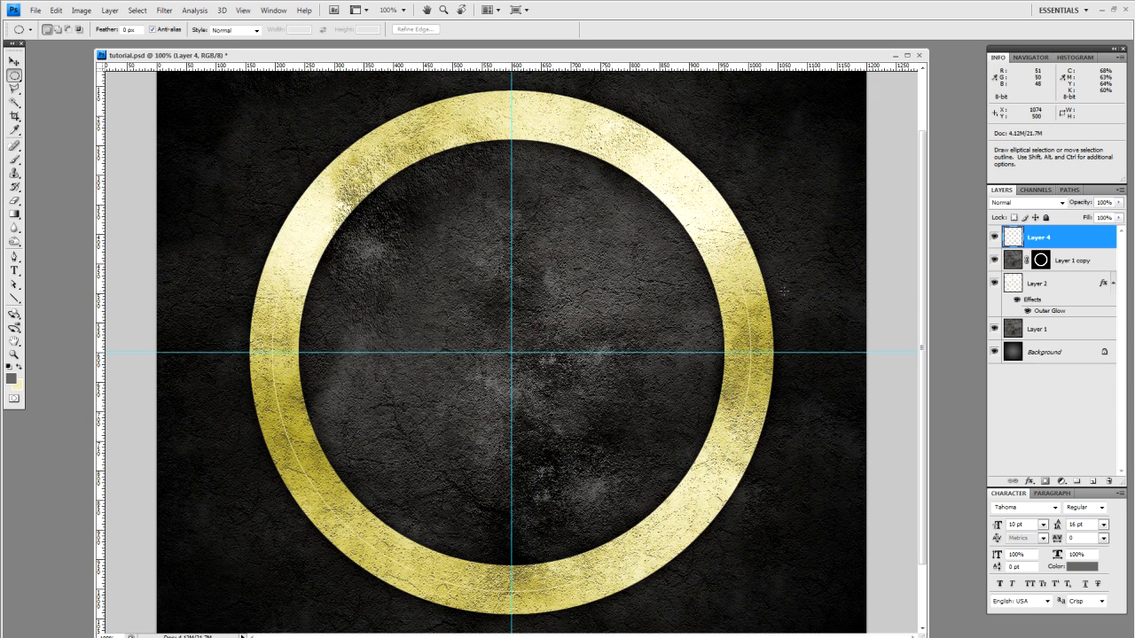
Step: Duplicate the merged circle line on Layer 4
left_click(14, 354)
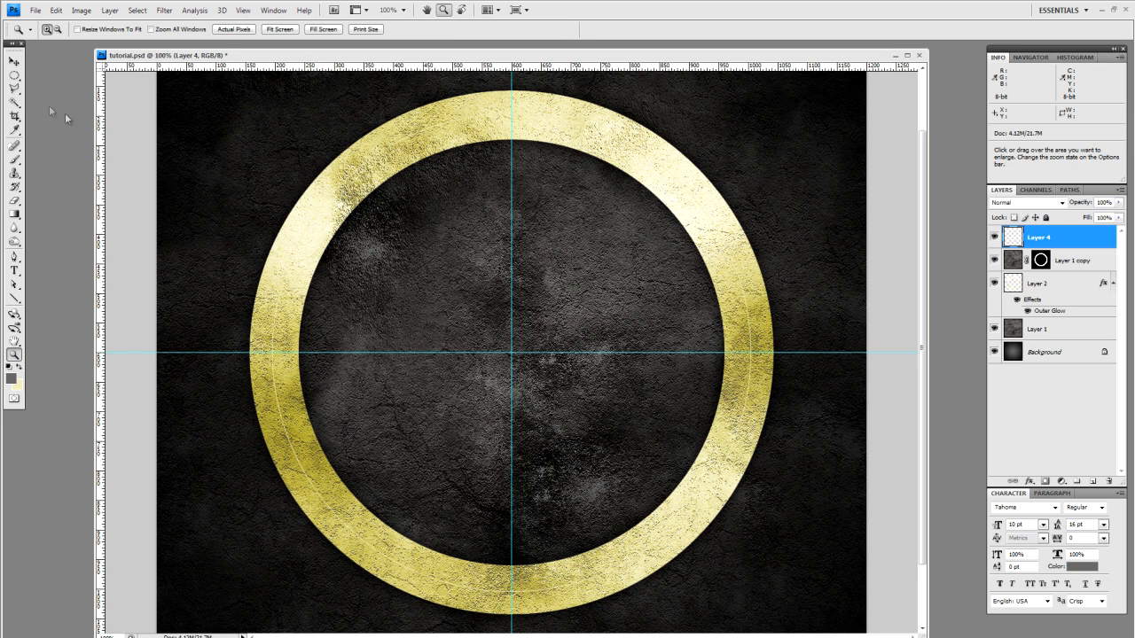
left_click(14, 61)
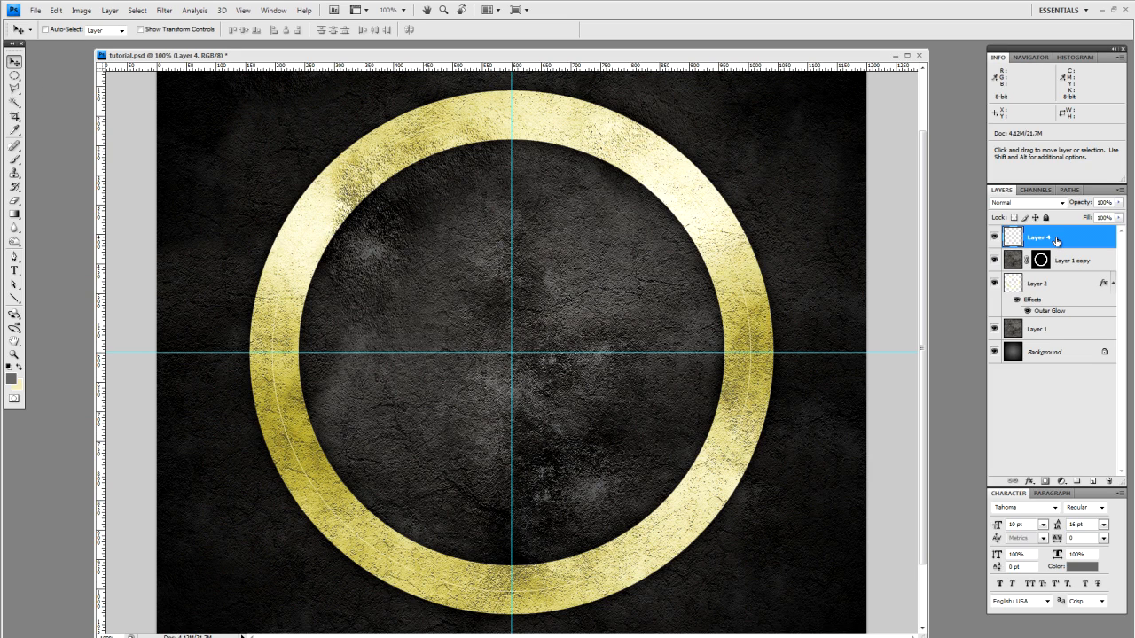
key("ctrl+j")
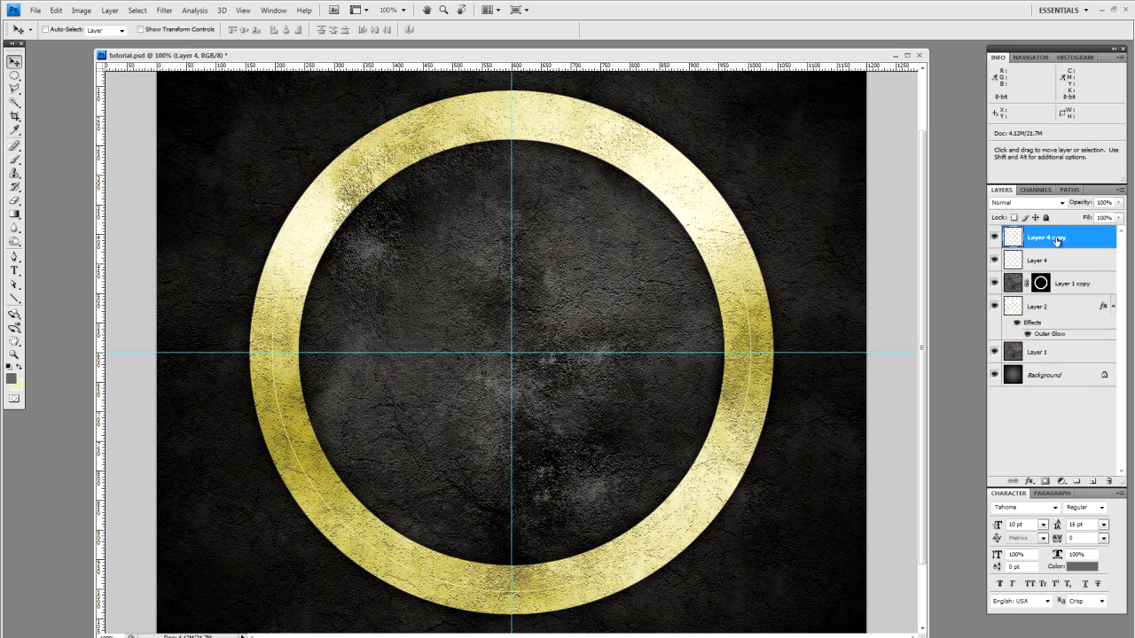
Step: Apply a small-radius Gaussian Blur to the original Layer 4 beneath its copy
left_click(1053, 262)
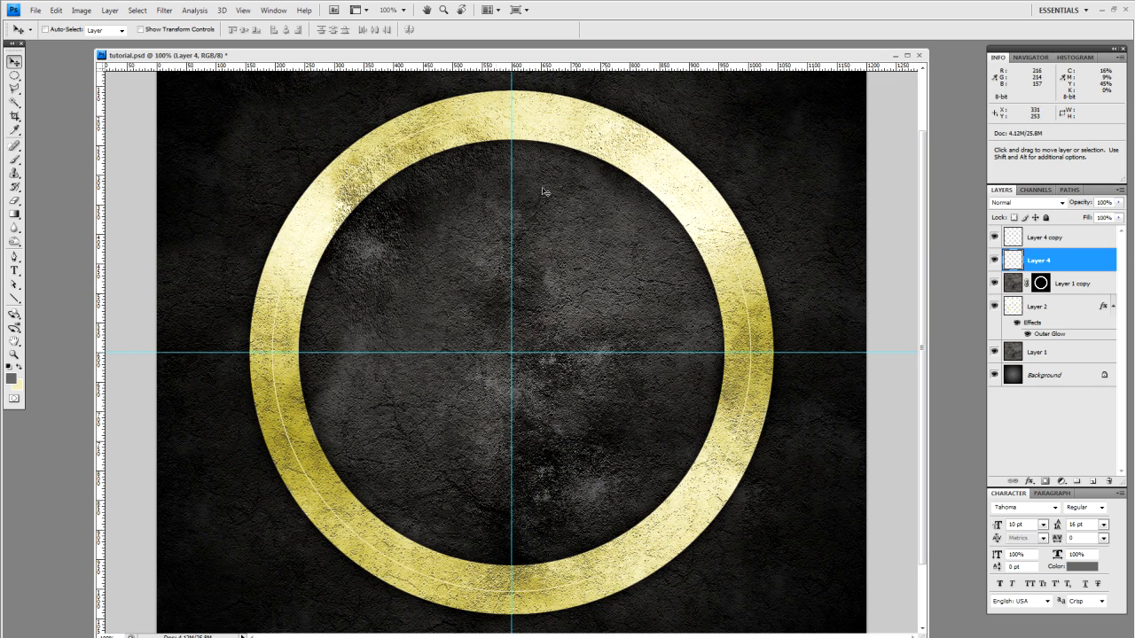
left_click(164, 11)
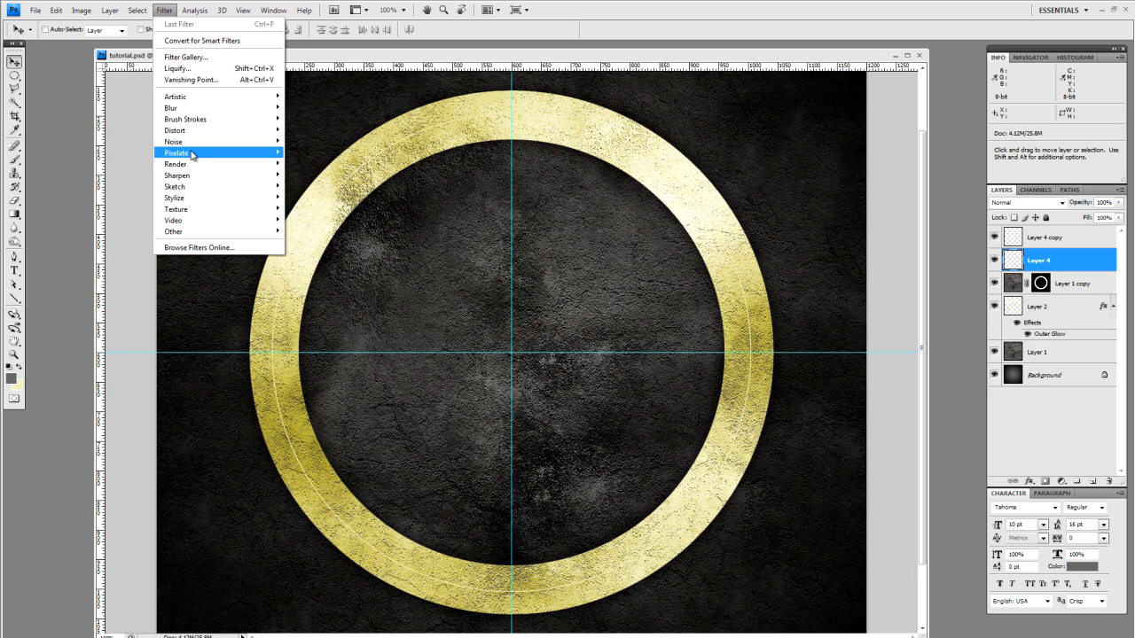
mouse_move(192, 115)
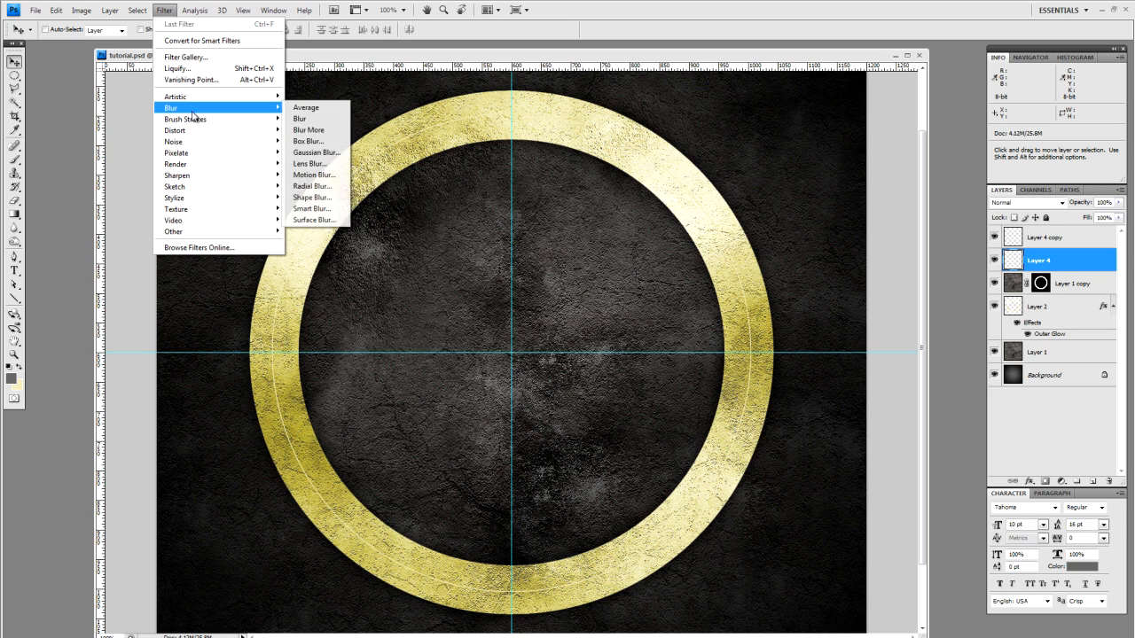
left_click(312, 155)
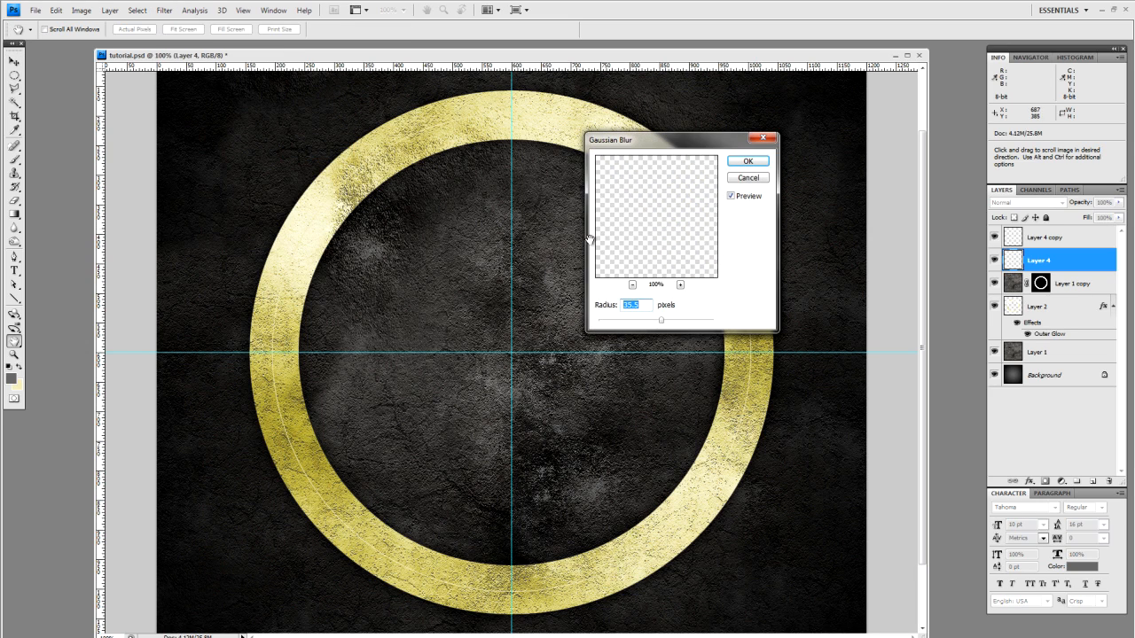
left_click_drag(627, 320, 606, 323)
key("Return")
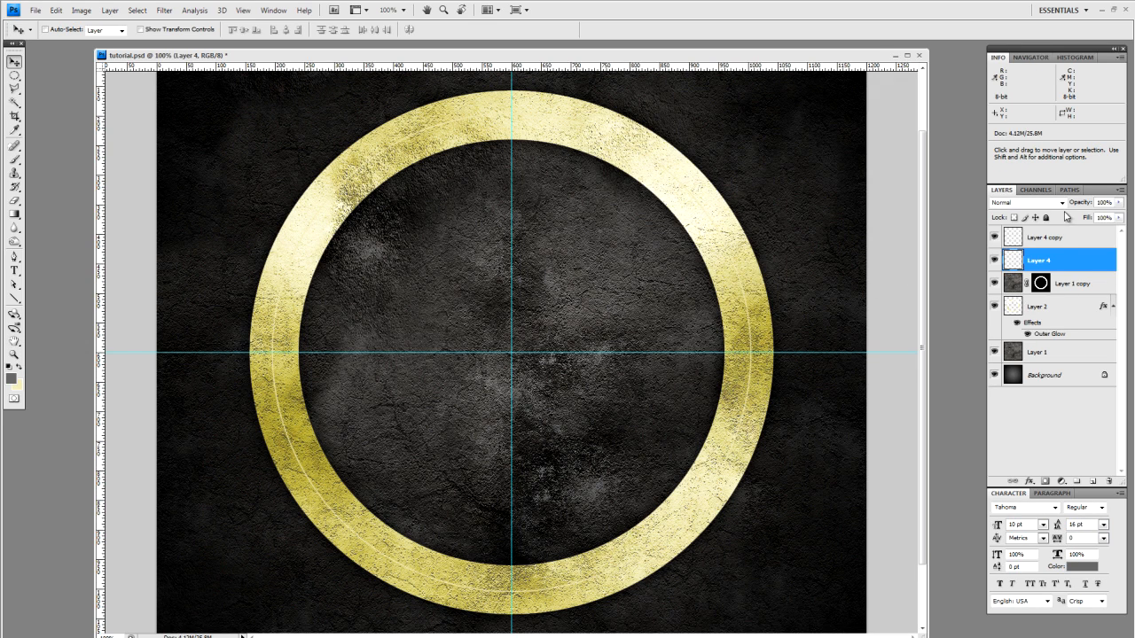
Step: Try the Overlay and Lighten blend modes on the blurred Layer 4
left_click(1062, 203)
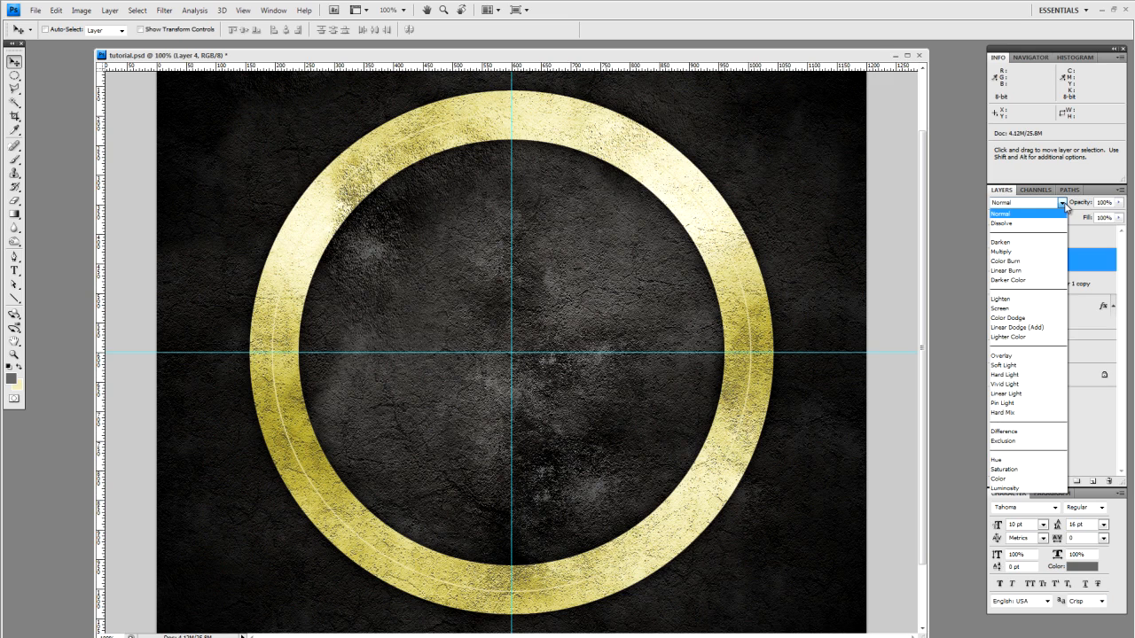
left_click(1008, 357)
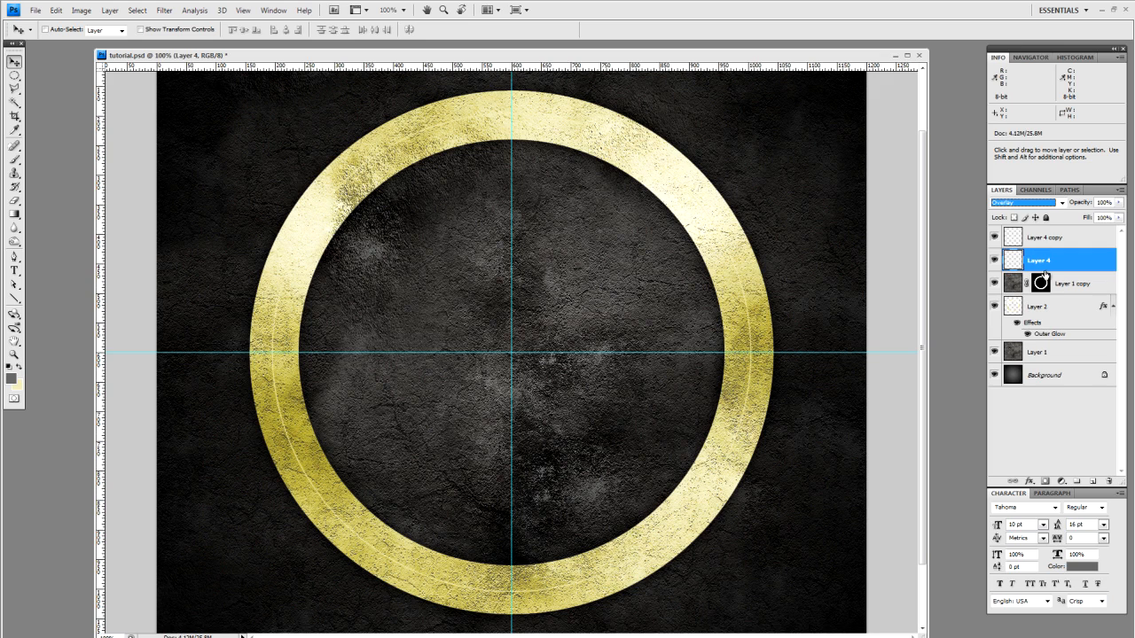
left_click(1062, 203)
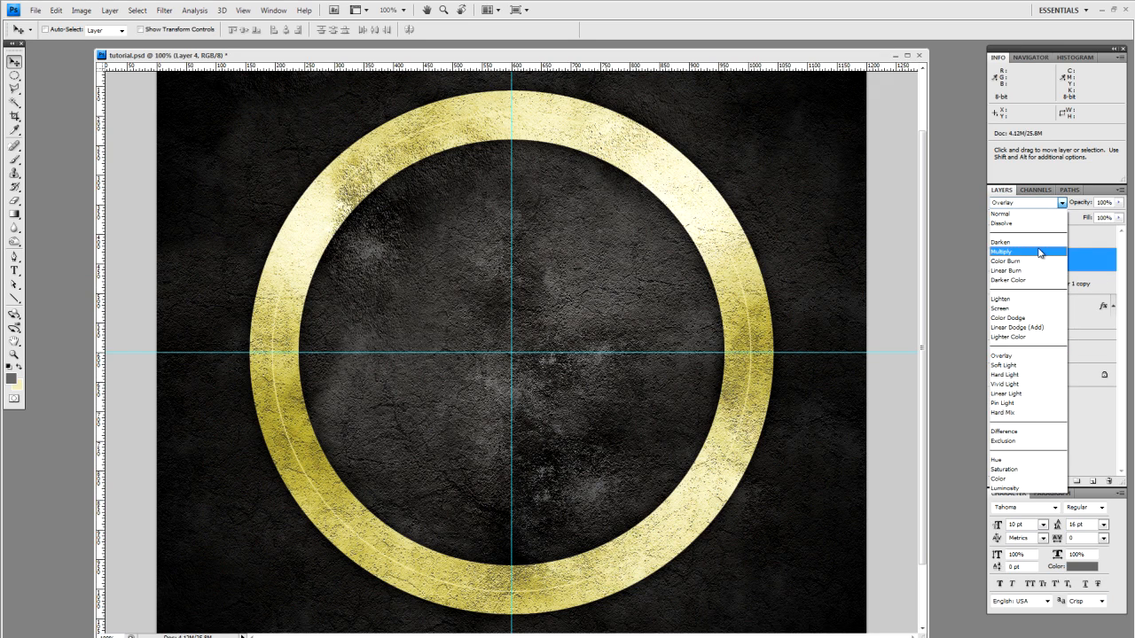
left_click(1025, 300)
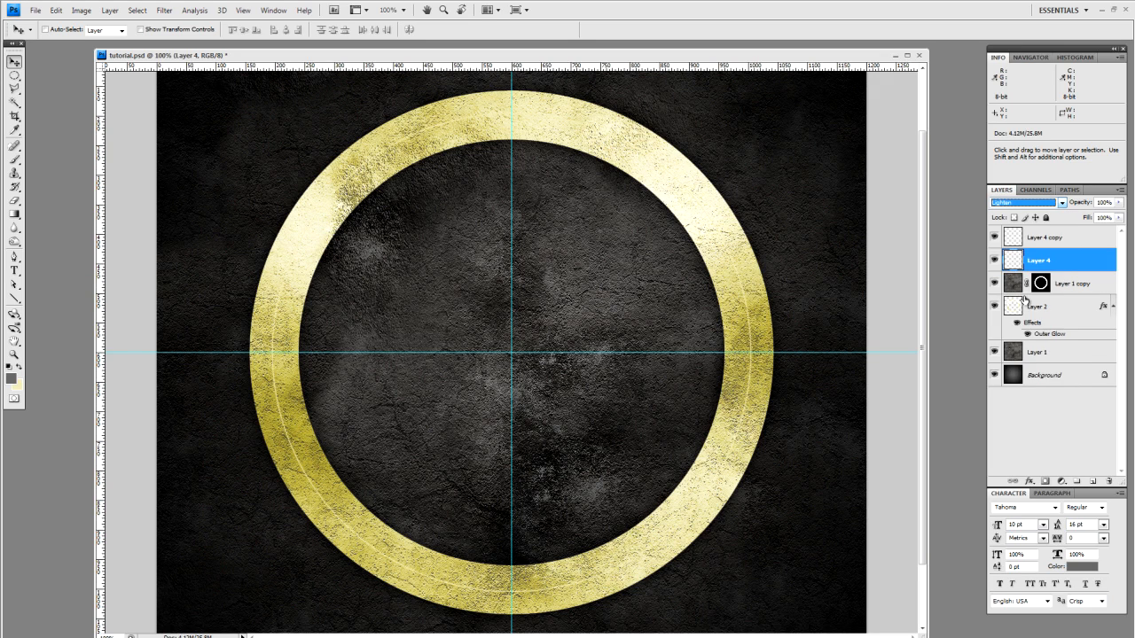
Step: Set the blurred Layer 4's blend mode to Screen
left_click(1062, 204)
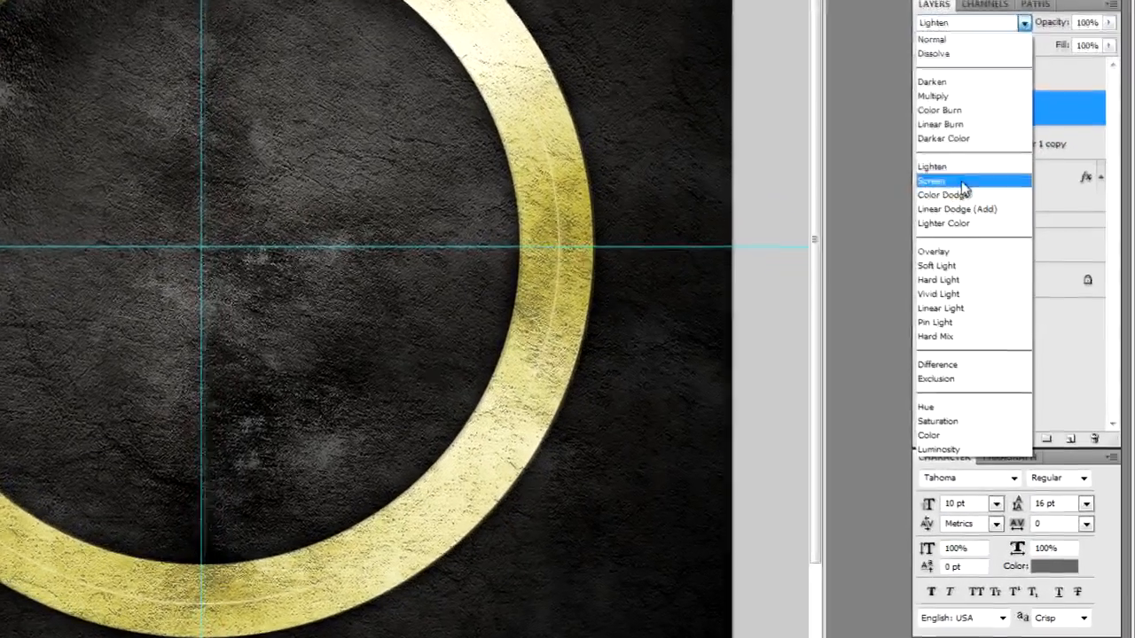
left_click(999, 265)
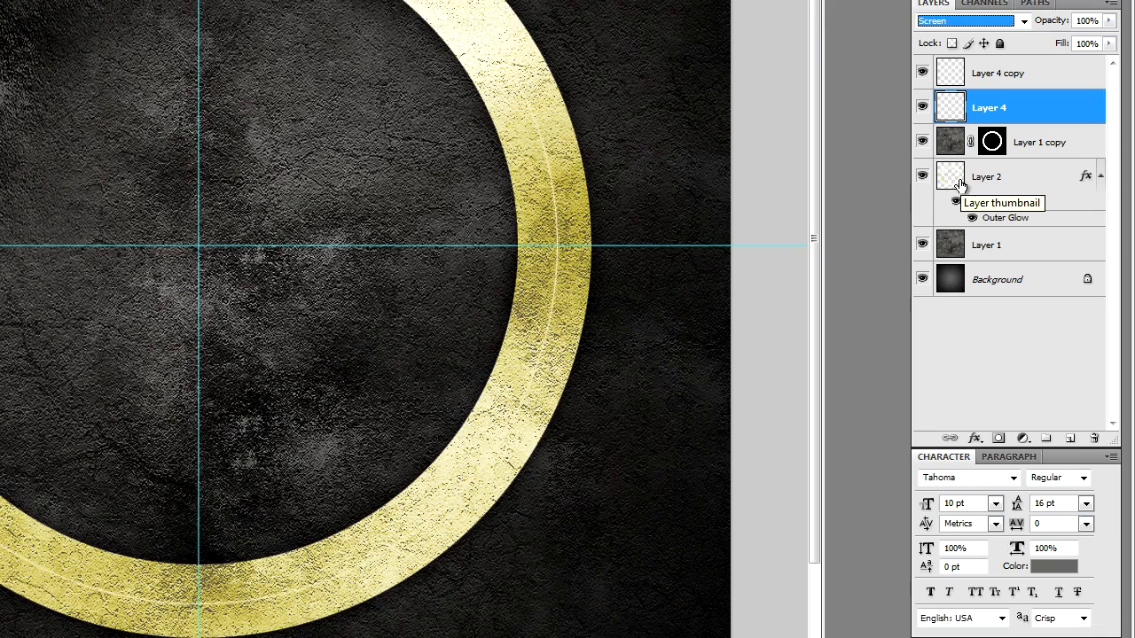
Step: Add a white (ffffff) Color Overlay in Normal mode at 100% opacity to Layer 4 copy
left_click(1011, 77)
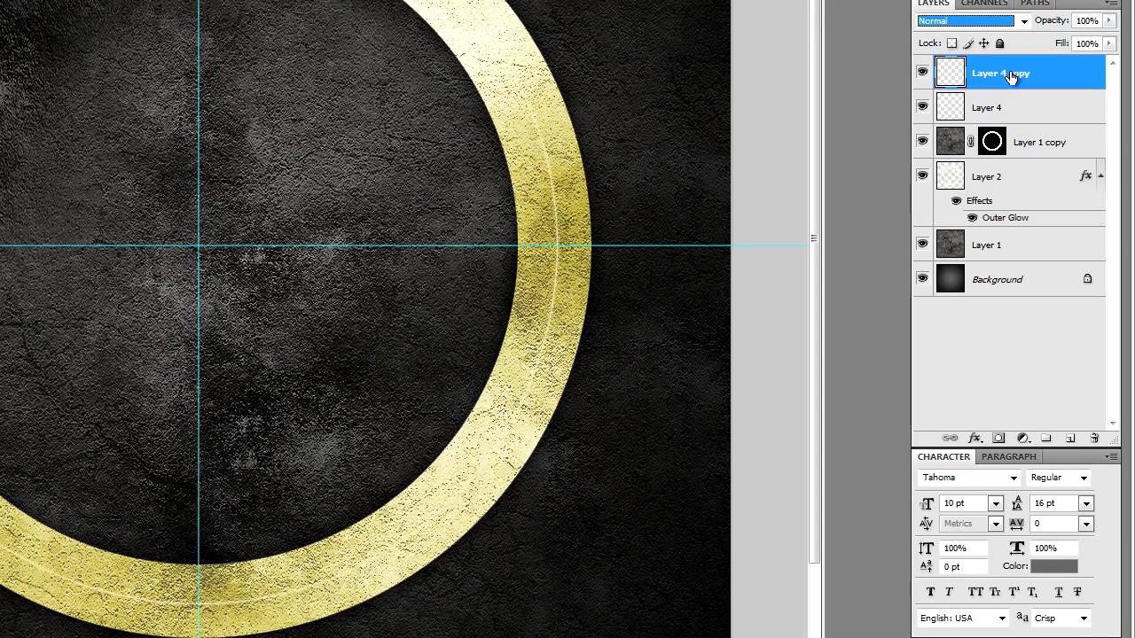
left_click(975, 438)
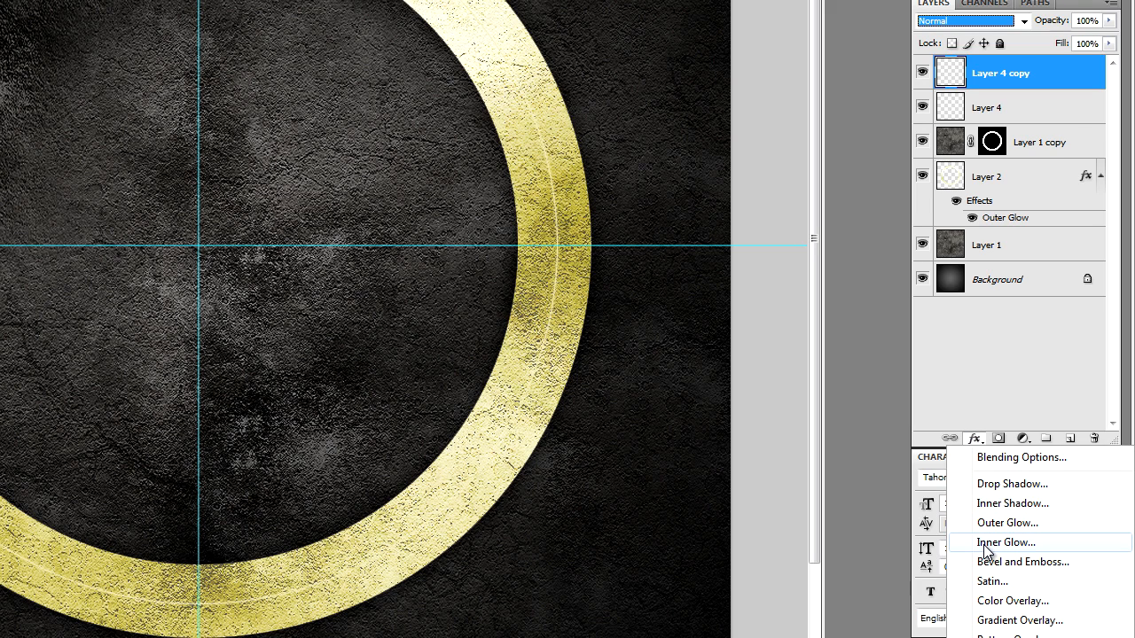
left_click(1011, 602)
left_click(512, 97)
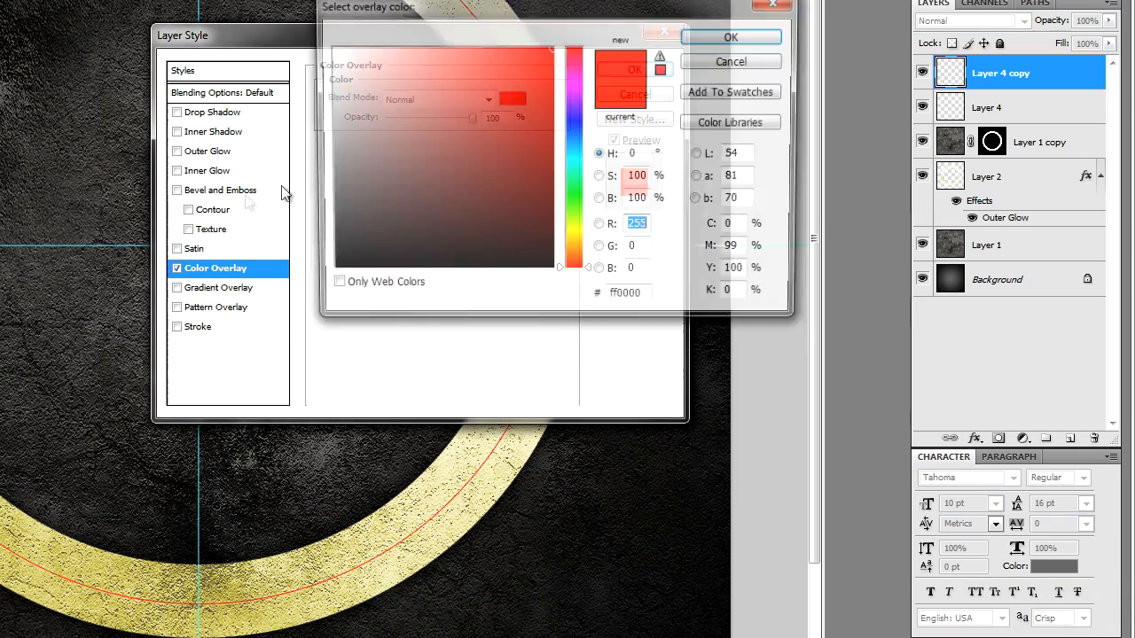
left_click_drag(393, 91, 328, 48)
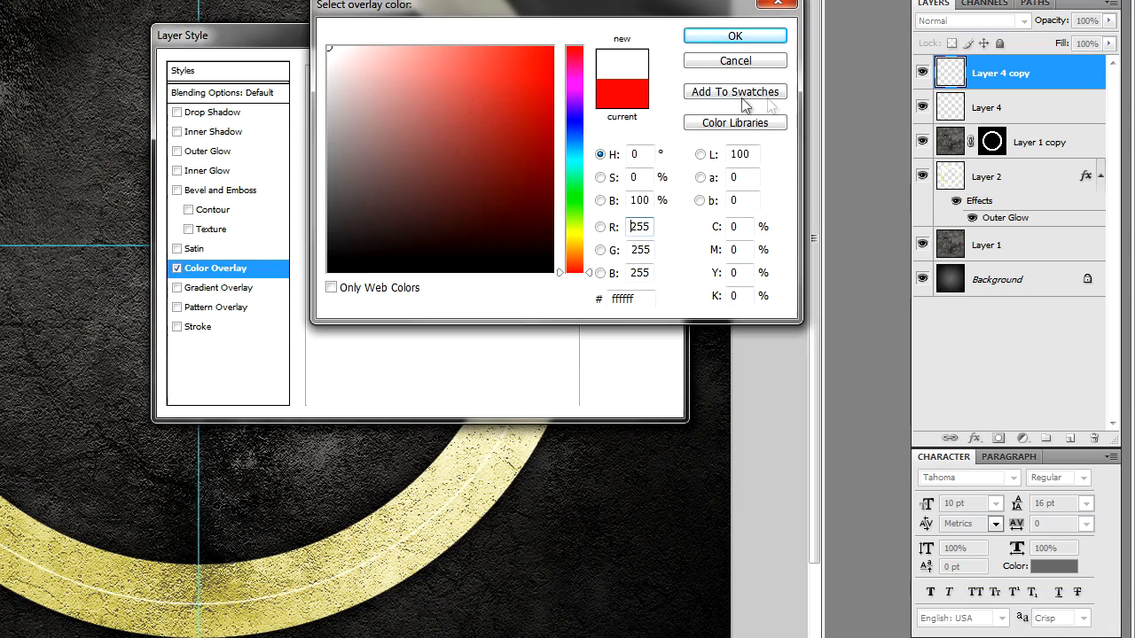
left_click(735, 36)
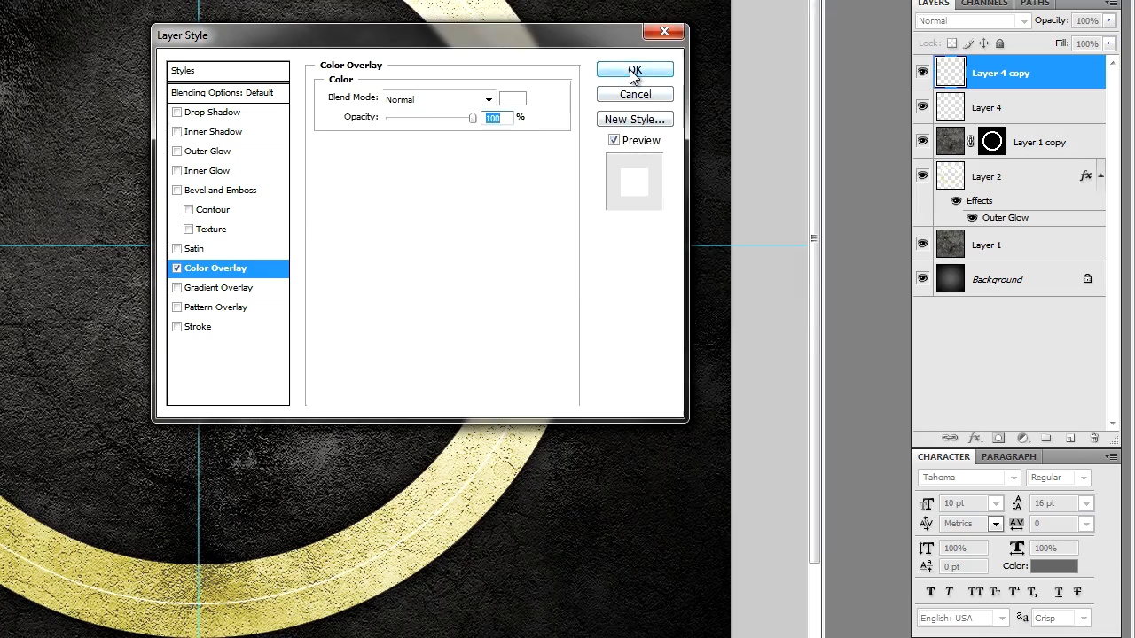
left_click(631, 69)
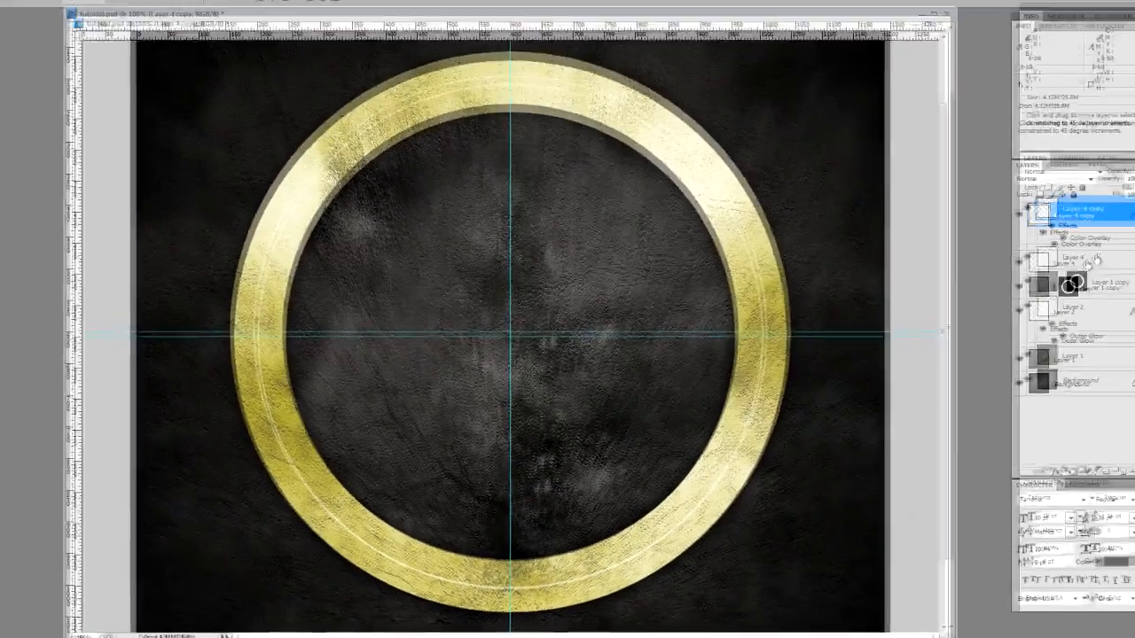
Step: Duplicate Layer 4 and Layer 4 copy together and scale the duplicates about their centre to about 97.6%
left_click(1057, 285, "shift")
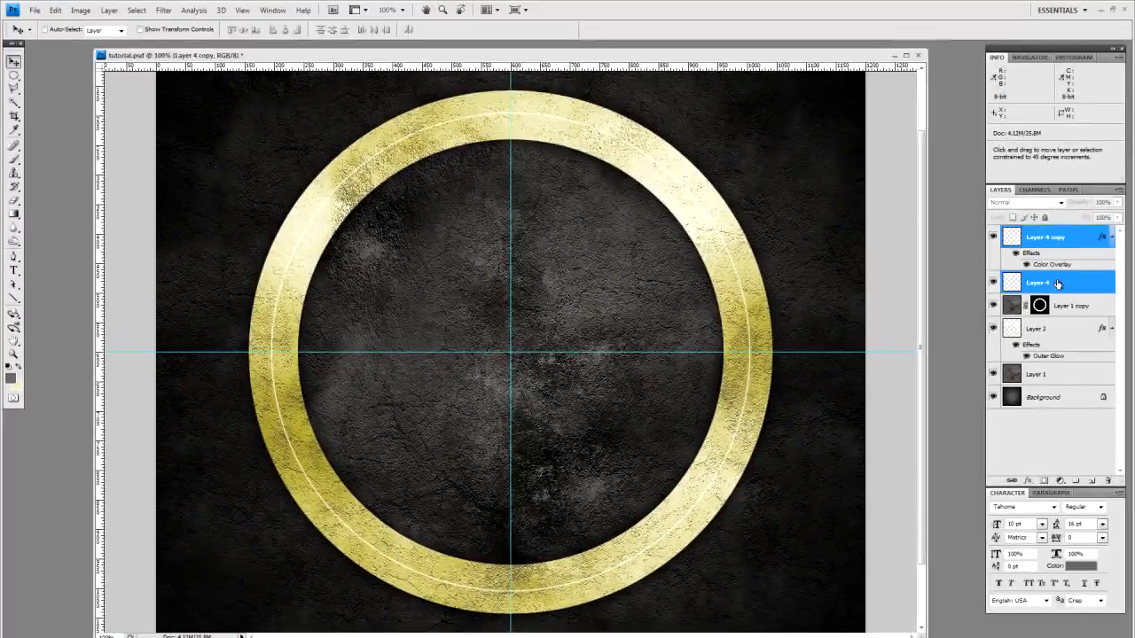
left_click_drag(1074, 284, 1091, 480)
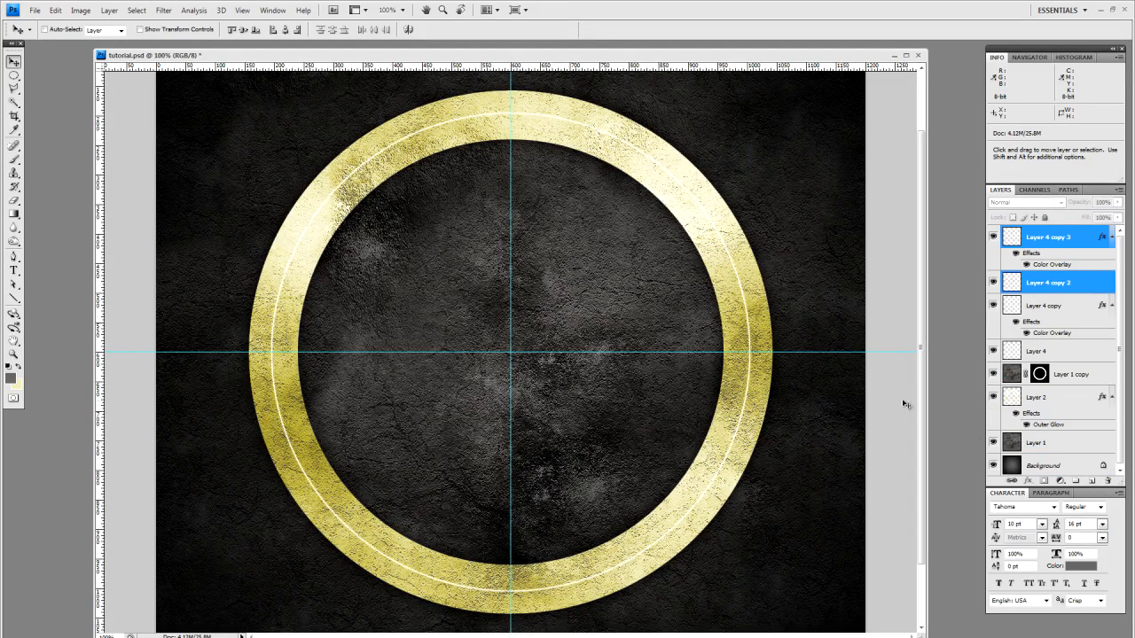
key("ctrl+t")
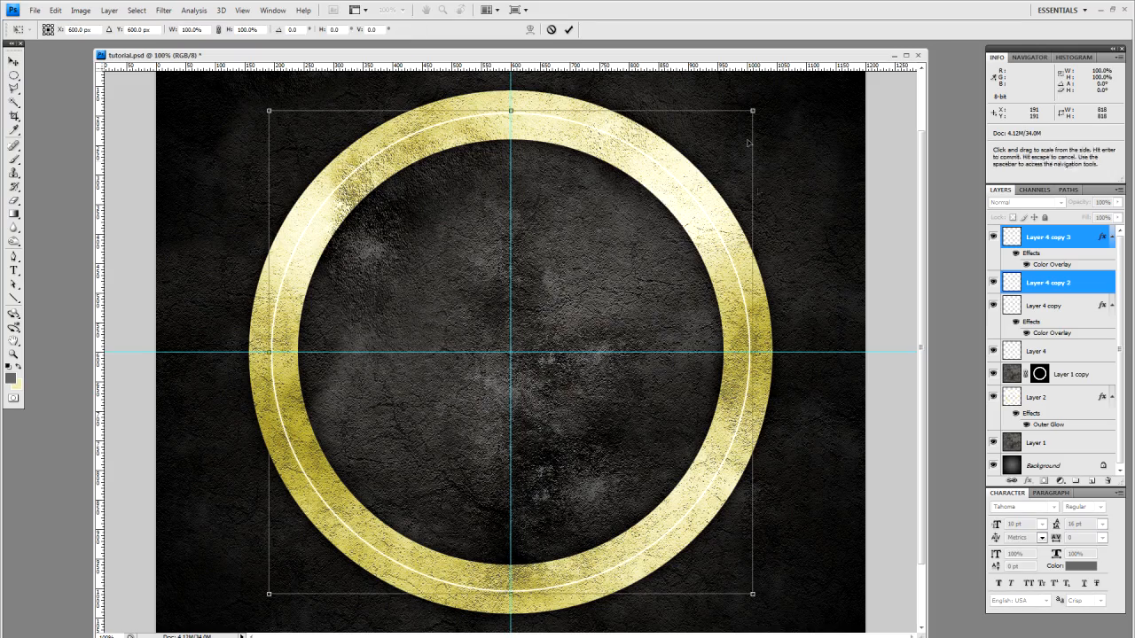
left_click_drag(752, 113, 741, 118)
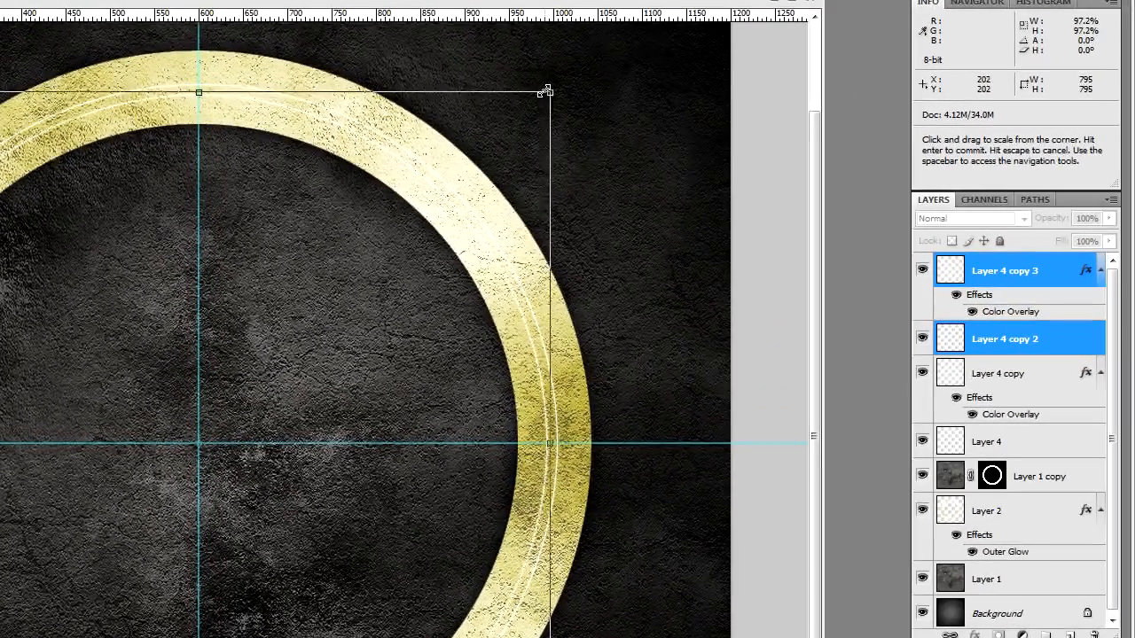
left_click_drag(546, 92, 548, 91)
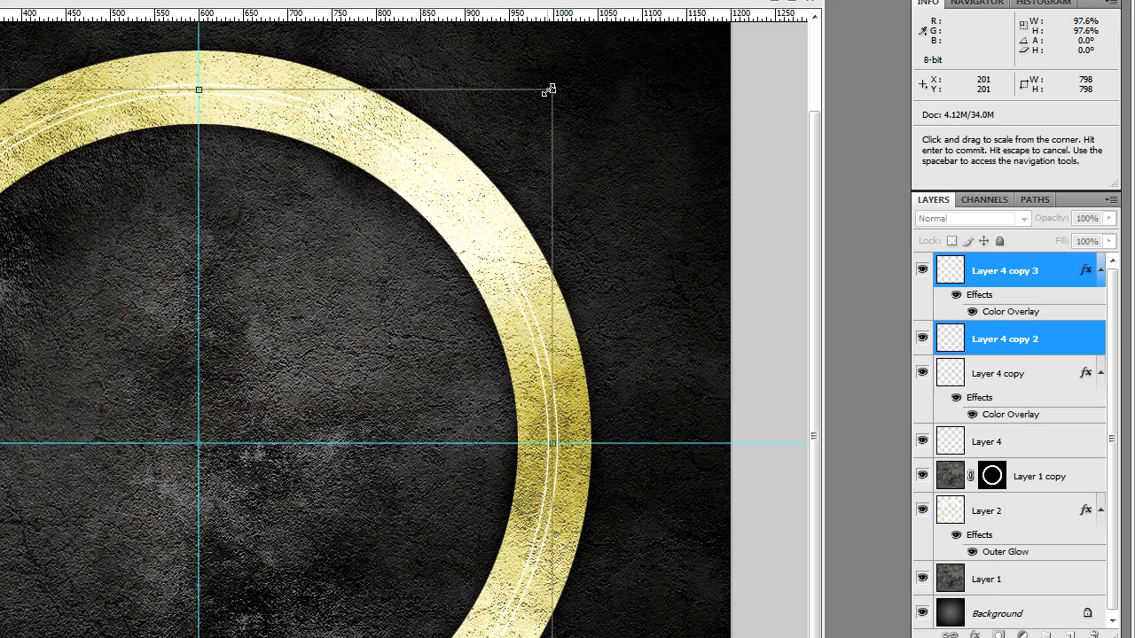
key("Return")
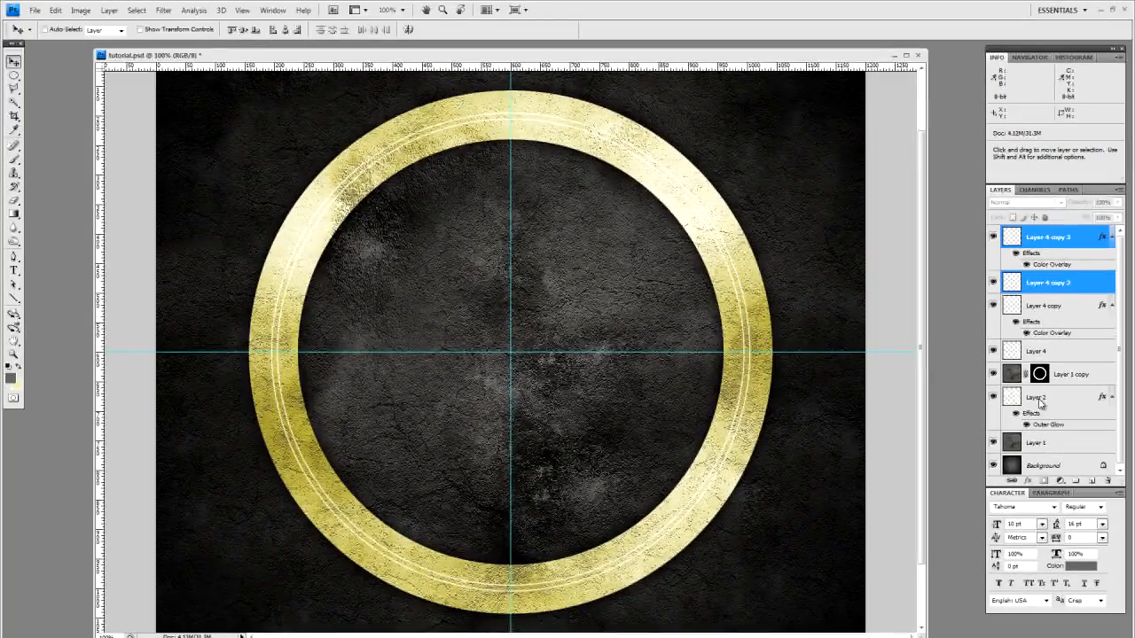
Step: Add a new layer directly above Layer 2 and set the Gradient tool to an angle gradient
left_click(1037, 402)
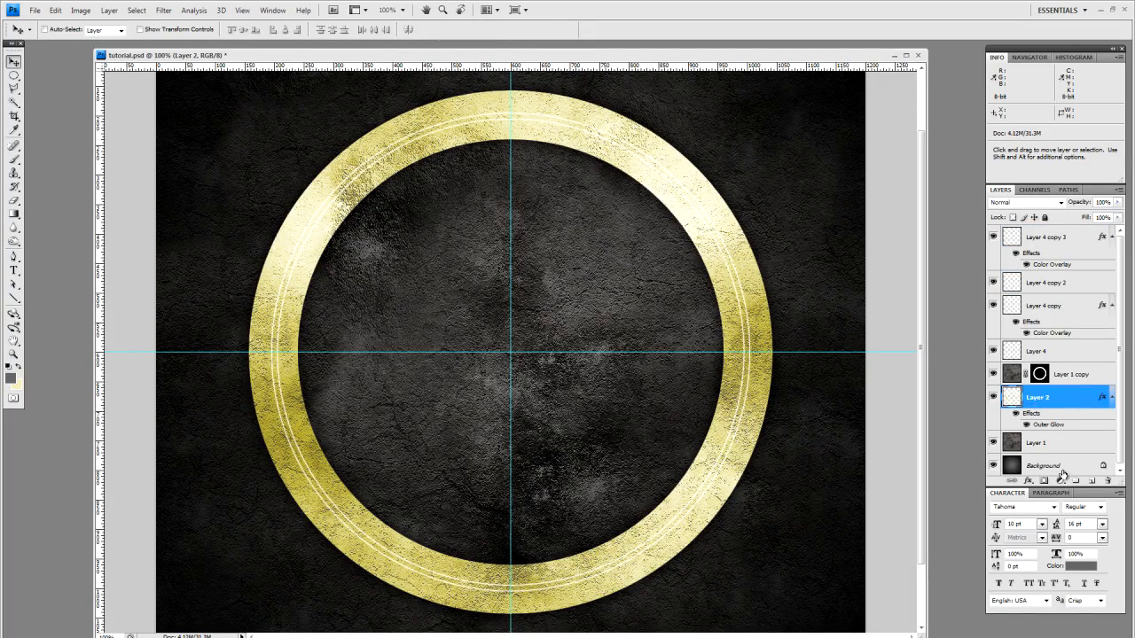
left_click(1091, 480)
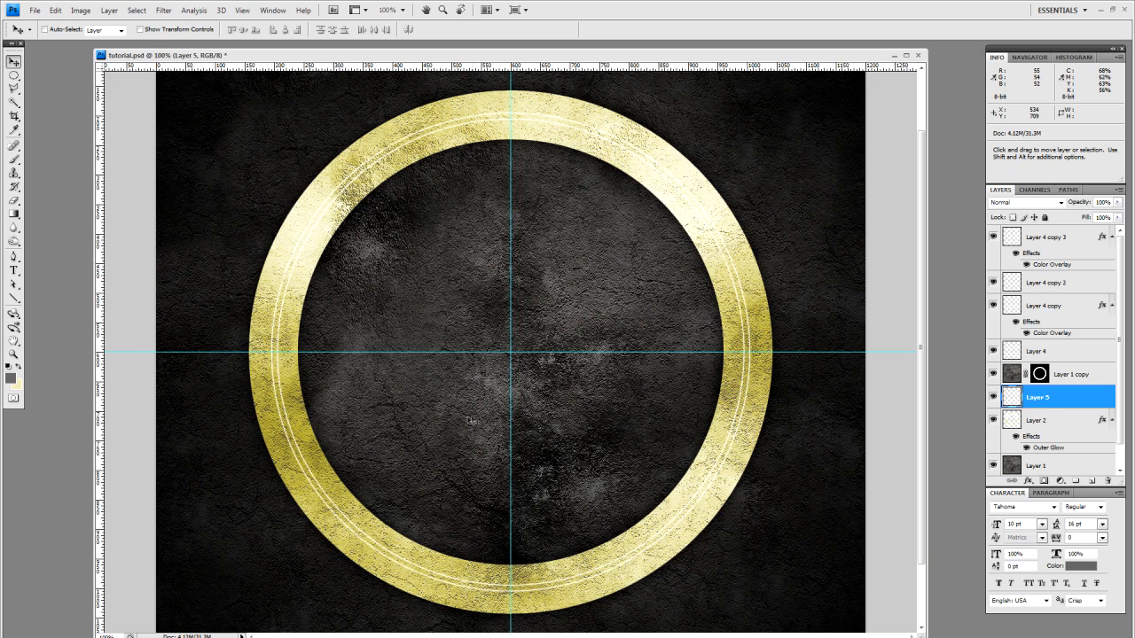
left_click(14, 214)
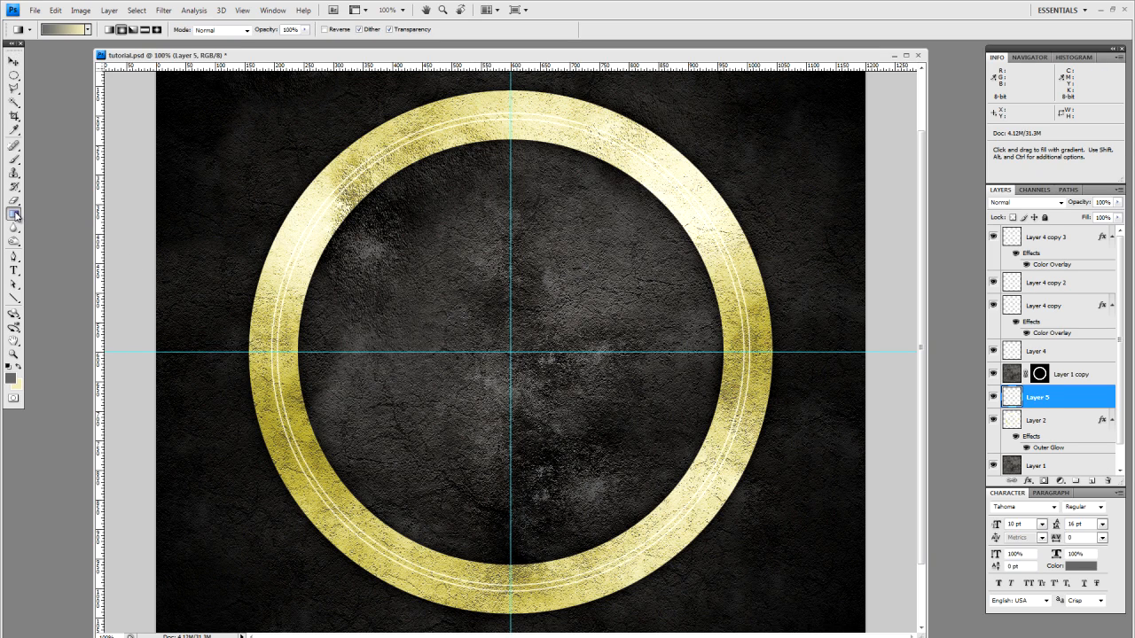
left_click(133, 30)
Step: Load the repeating multi-stop striped preset as the gradient and set its first colour stop to black (000000)
left_click(59, 30)
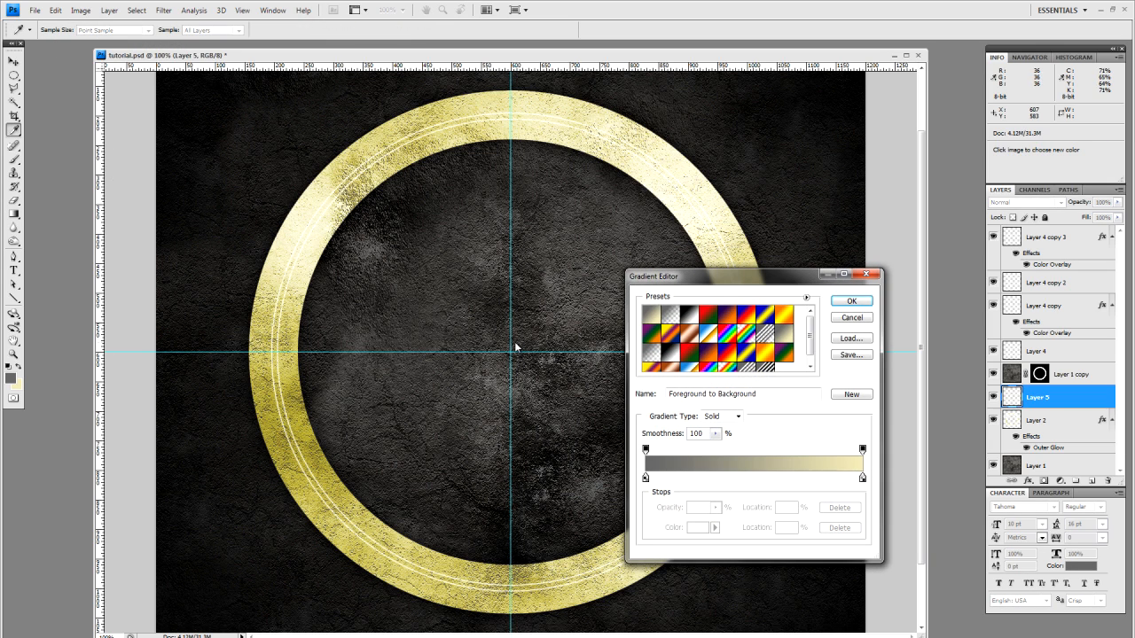
scroll(813, 353, "down", 1)
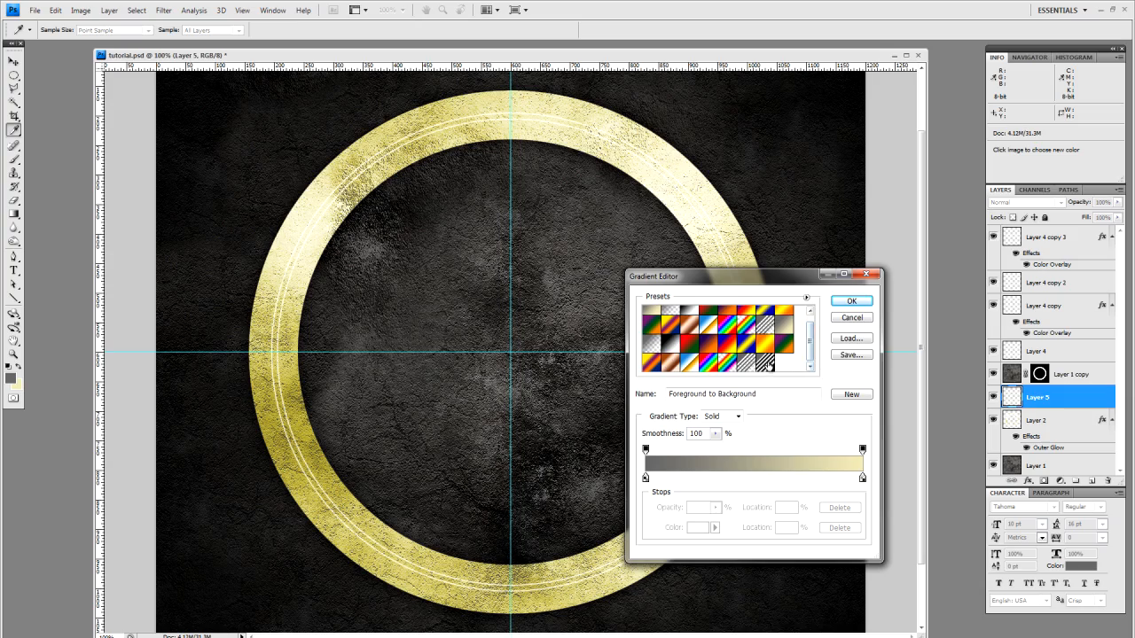
left_click(766, 363)
left_click(645, 479)
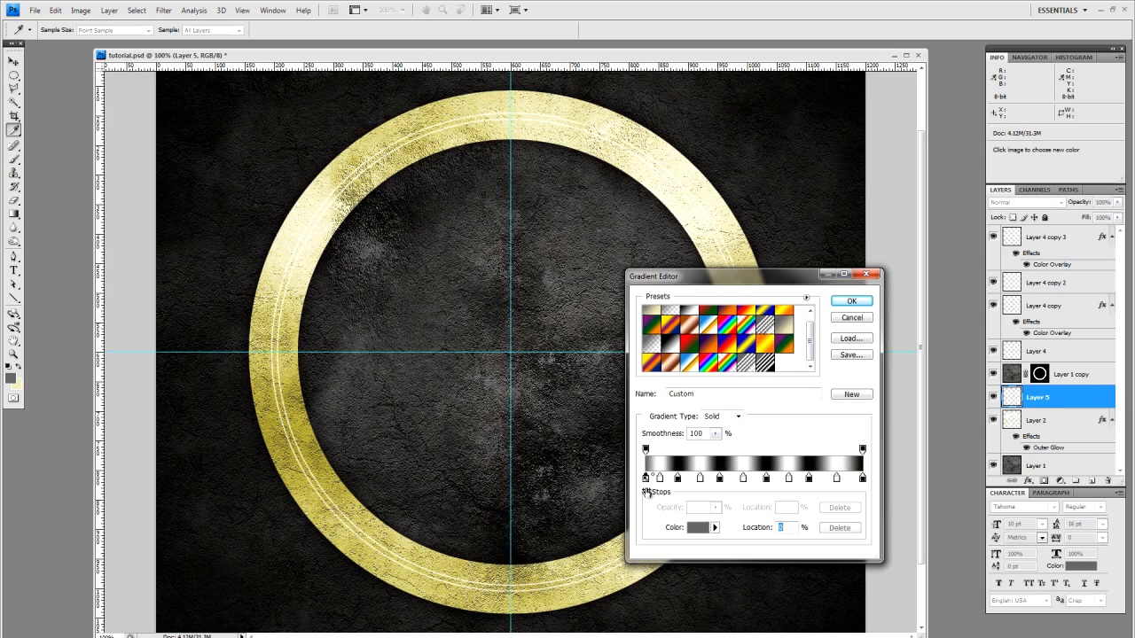
left_click(696, 529)
left_click(603, 367)
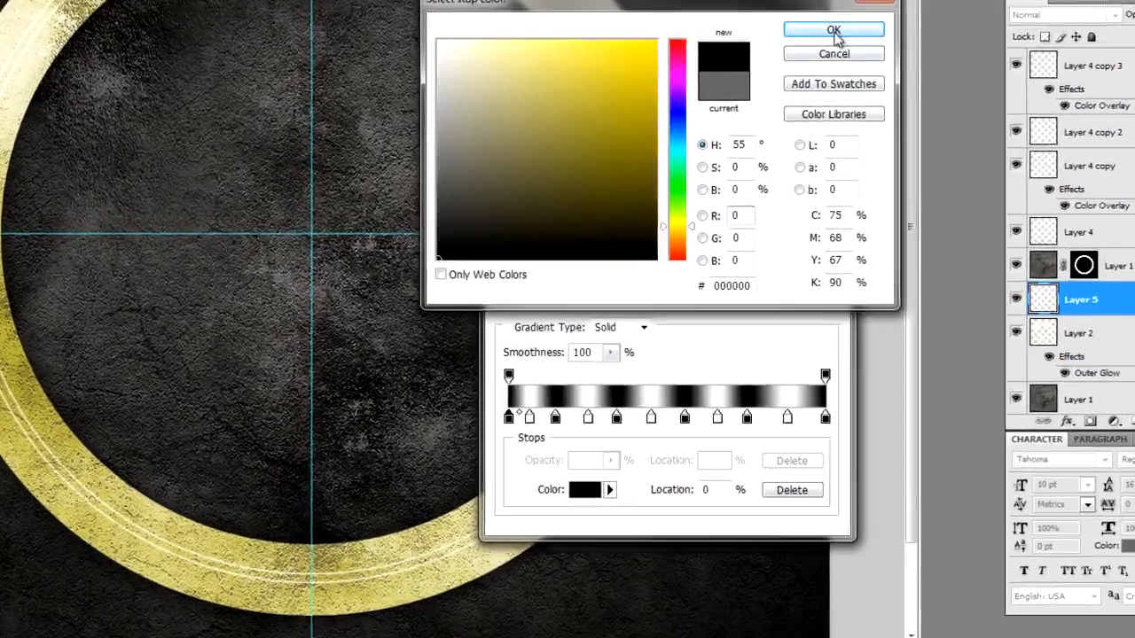
left_click(869, 212)
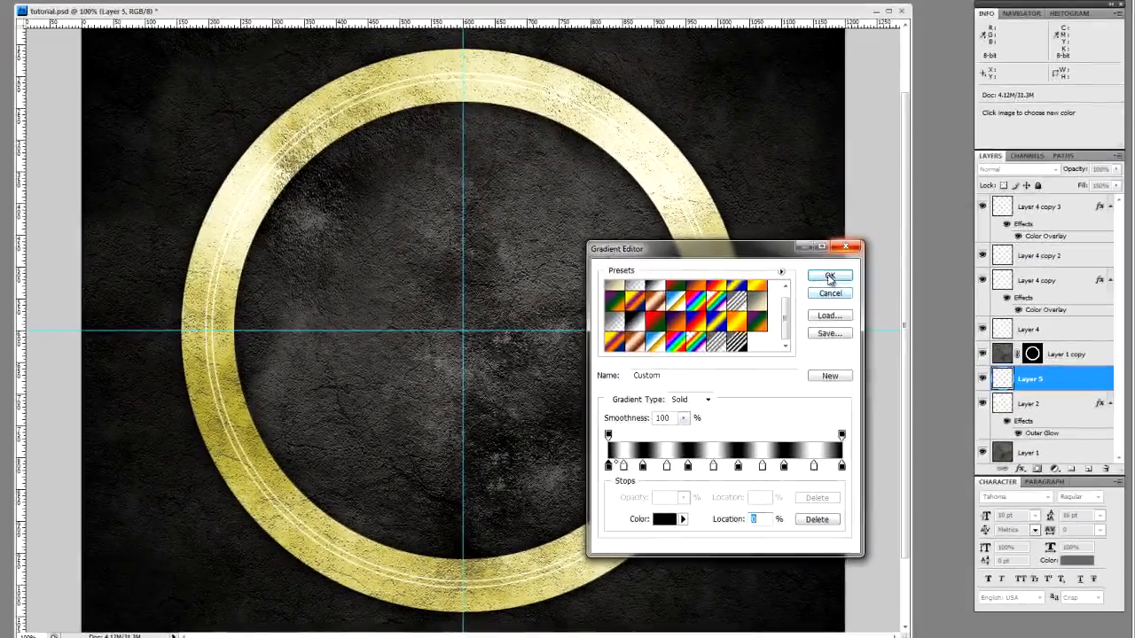
left_click(817, 211)
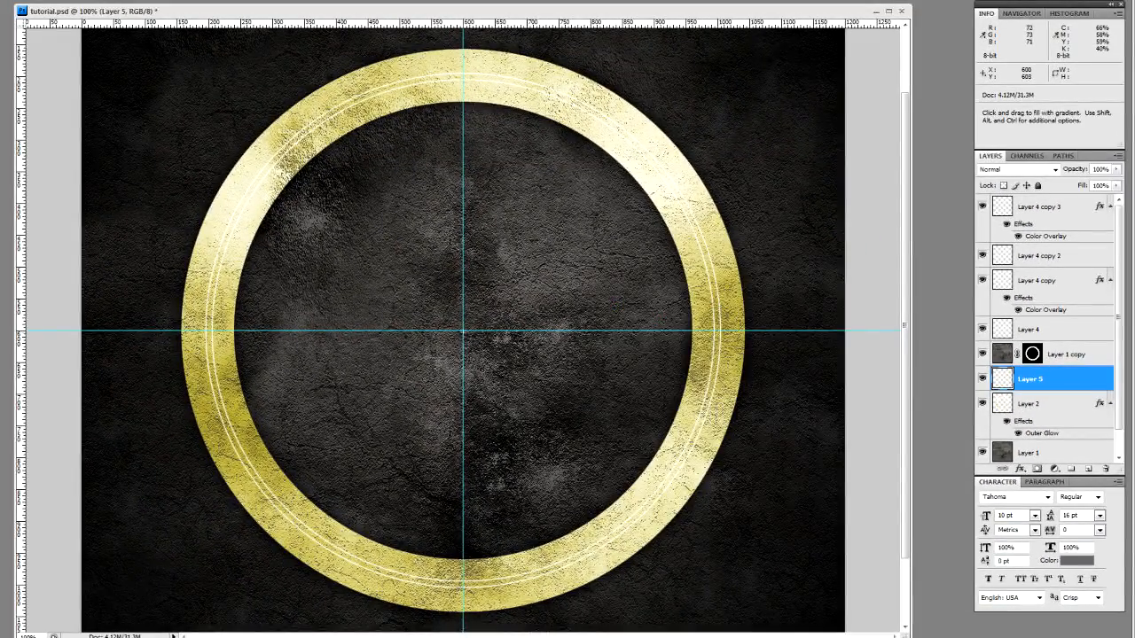
Step: Fill Layer 5 with the angle gradient from the ring's centre outward to the upper right and set its blend mode to Overlay
left_click_drag(462, 331, 709, 142)
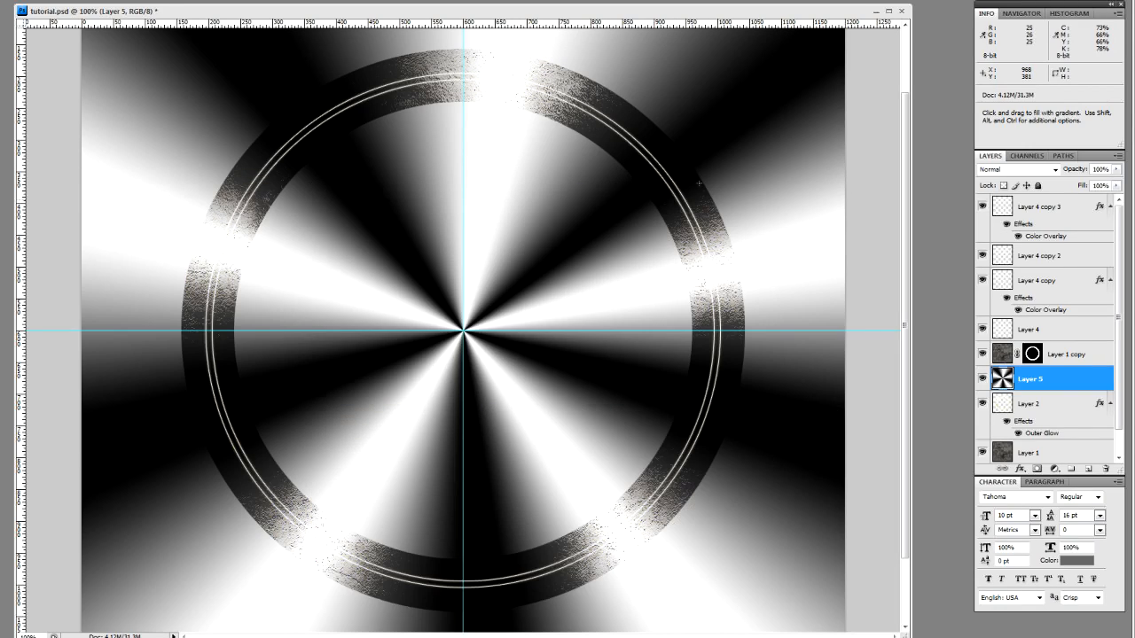
left_click(1055, 169)
left_click(1018, 334)
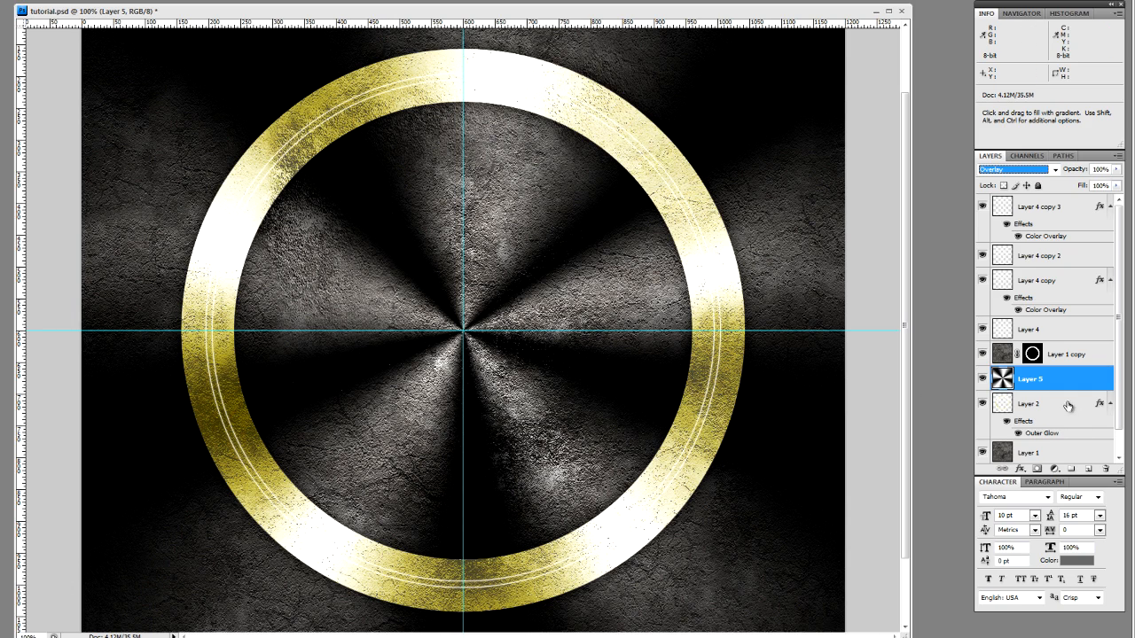
Step: Mask Layer 5 to the ring outline of Layer 2 and switch to the Move tool
left_click(1004, 405, "ctrl")
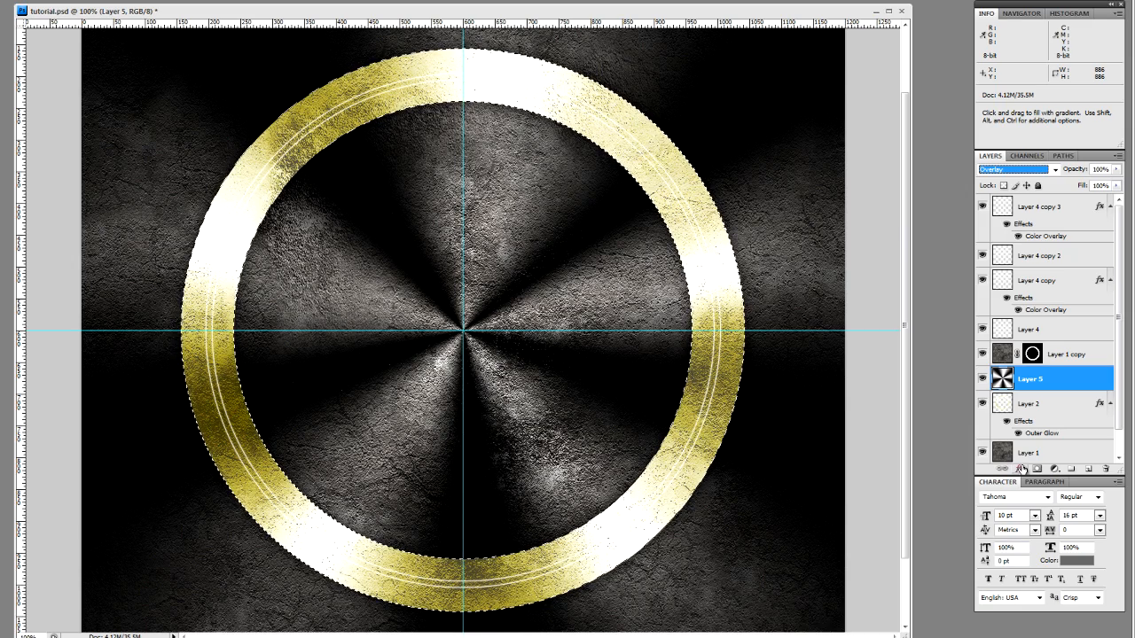
left_click(1036, 469)
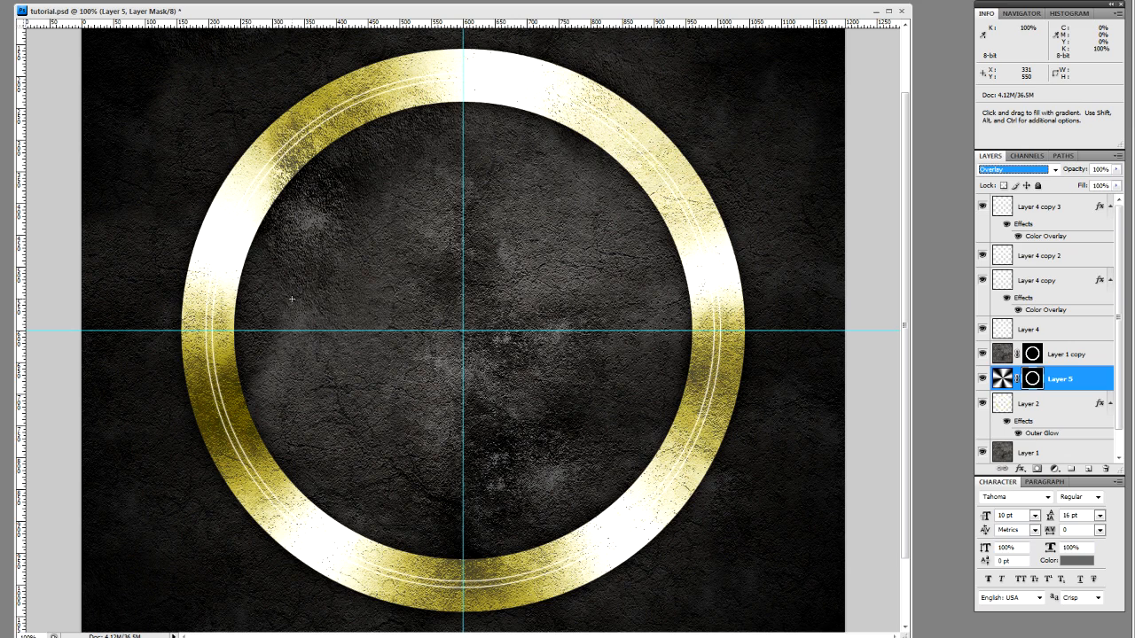
key("ctrl+h")
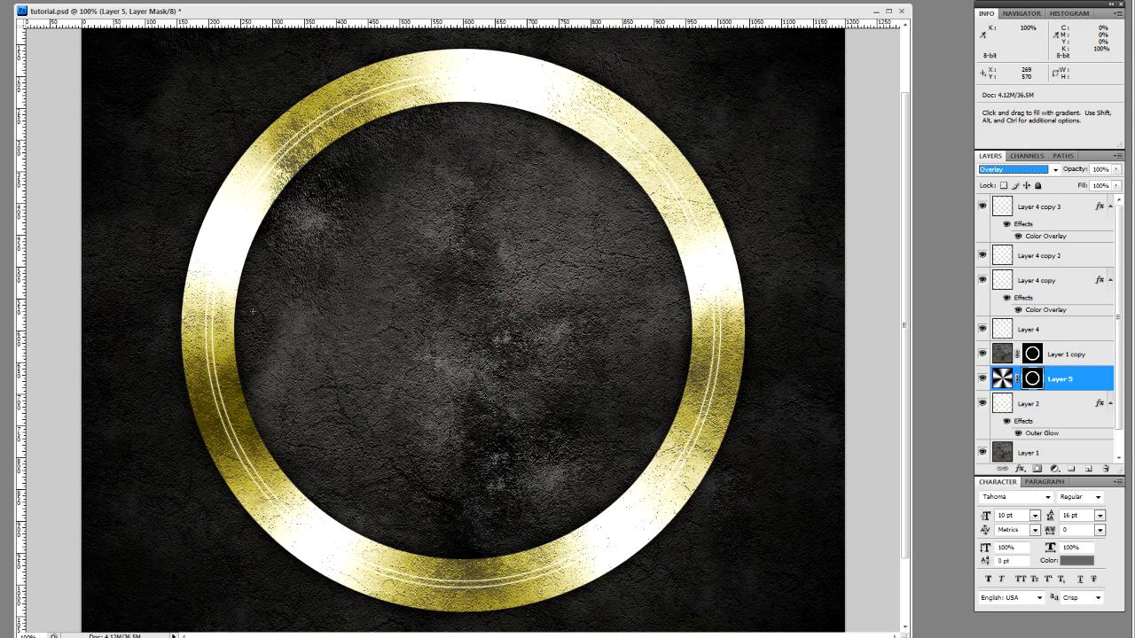
key("v")
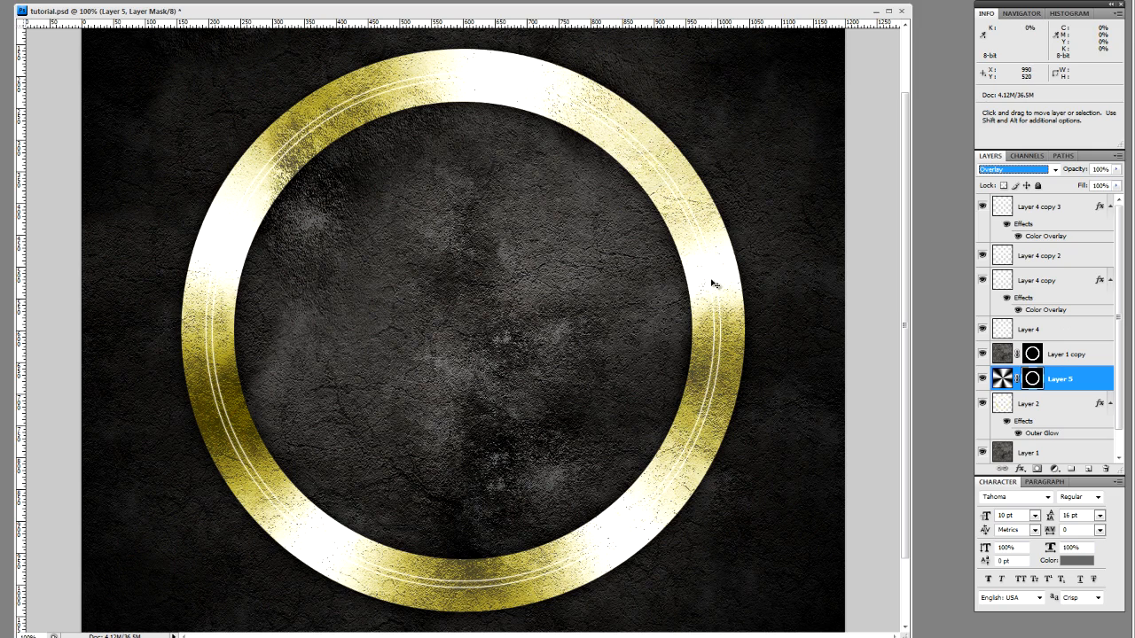
Step: Group the layers from Layer 4 copy 3 down to Layer 2 and name the group ring
left_click(1049, 206)
scroll(1037, 315, "down", 1)
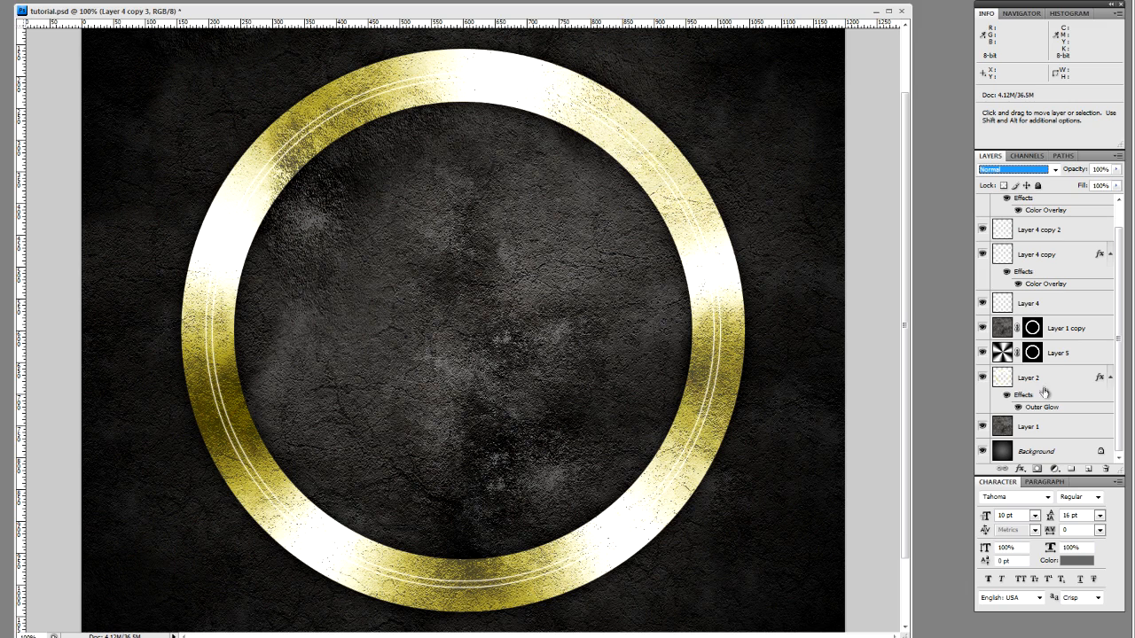
left_click(982, 378)
left_click(983, 379)
left_click(1044, 384, "shift")
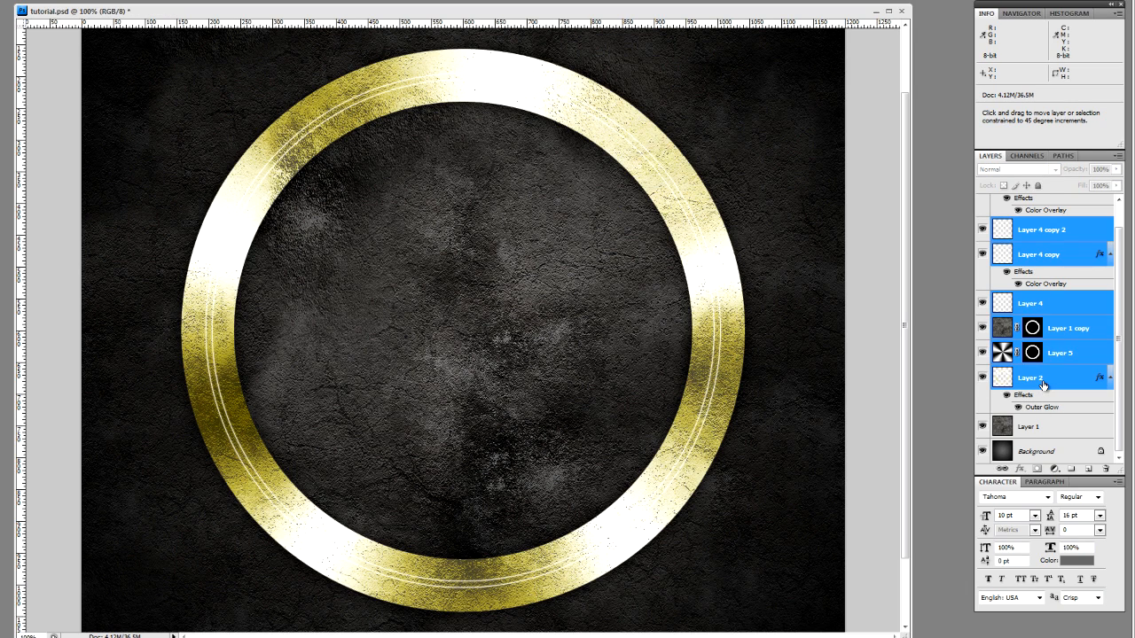
left_click(1072, 470)
double_click(1034, 204)
type("r")
key("Return")
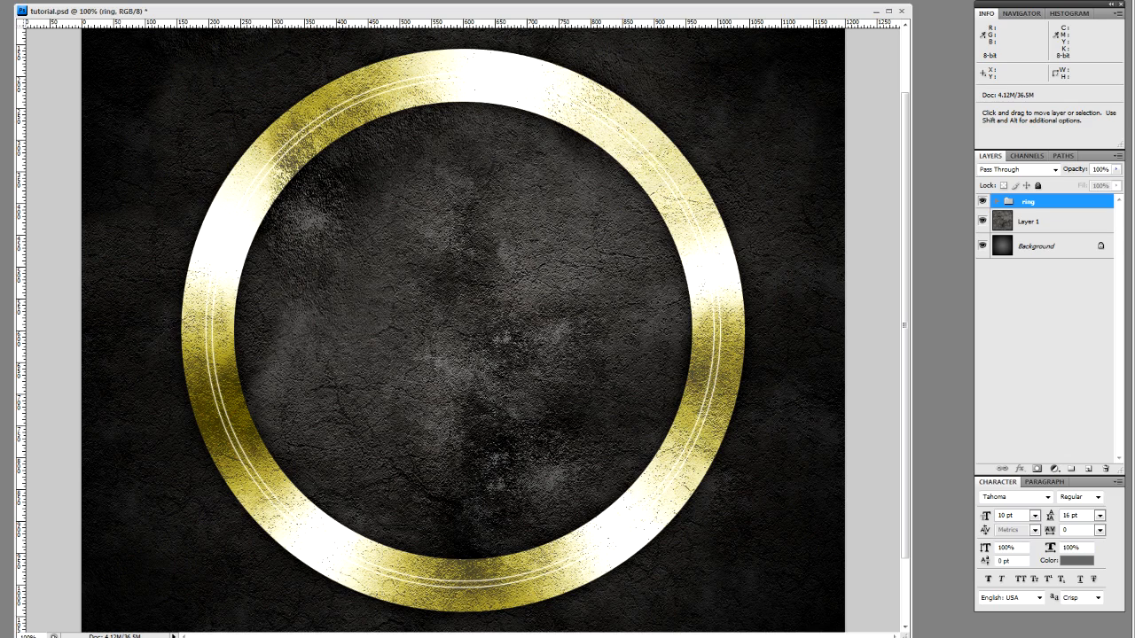
Step: Add a new layer above the ring group and set the foreground colour to pink-red ed0059
key("z")
left_click(478, 338, "alt")
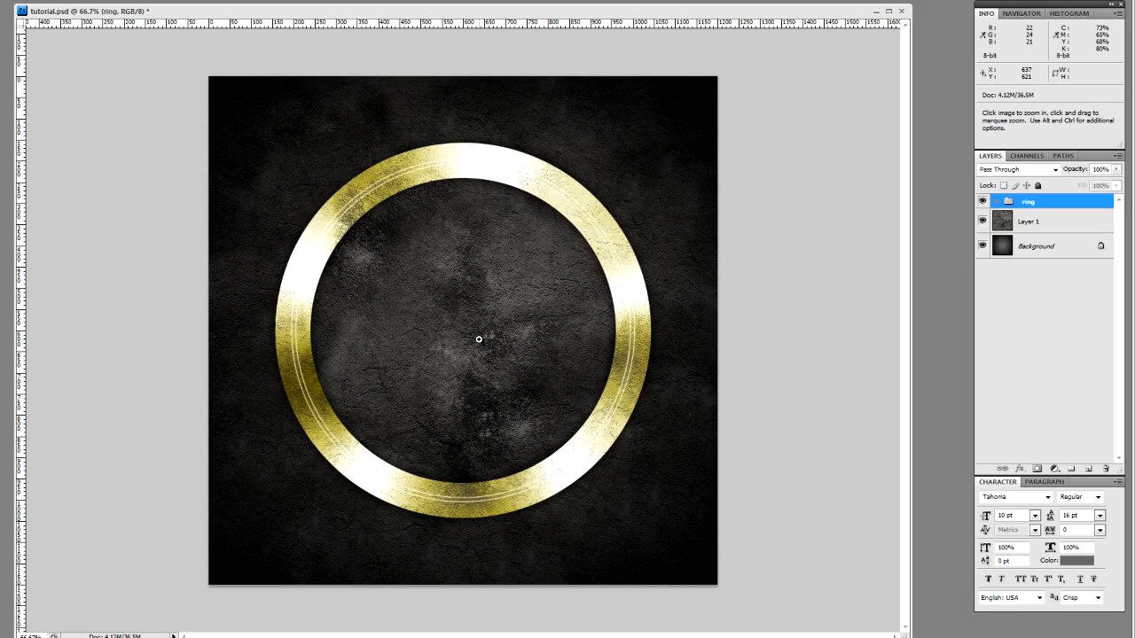
left_click(1087, 471)
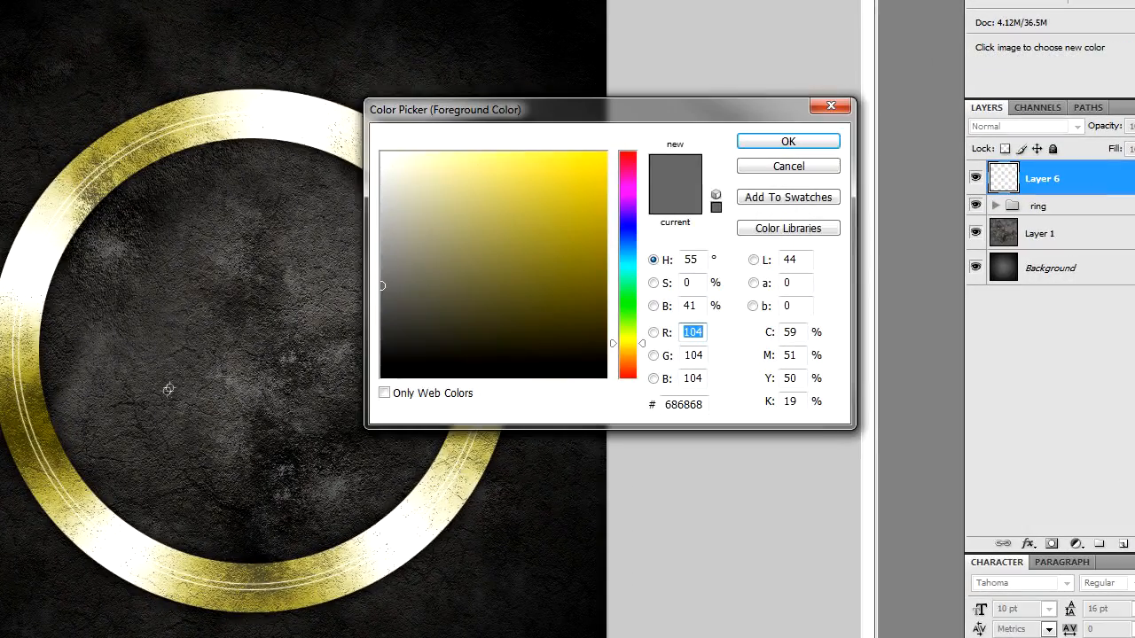
left_click_drag(511, 133, 420, 206)
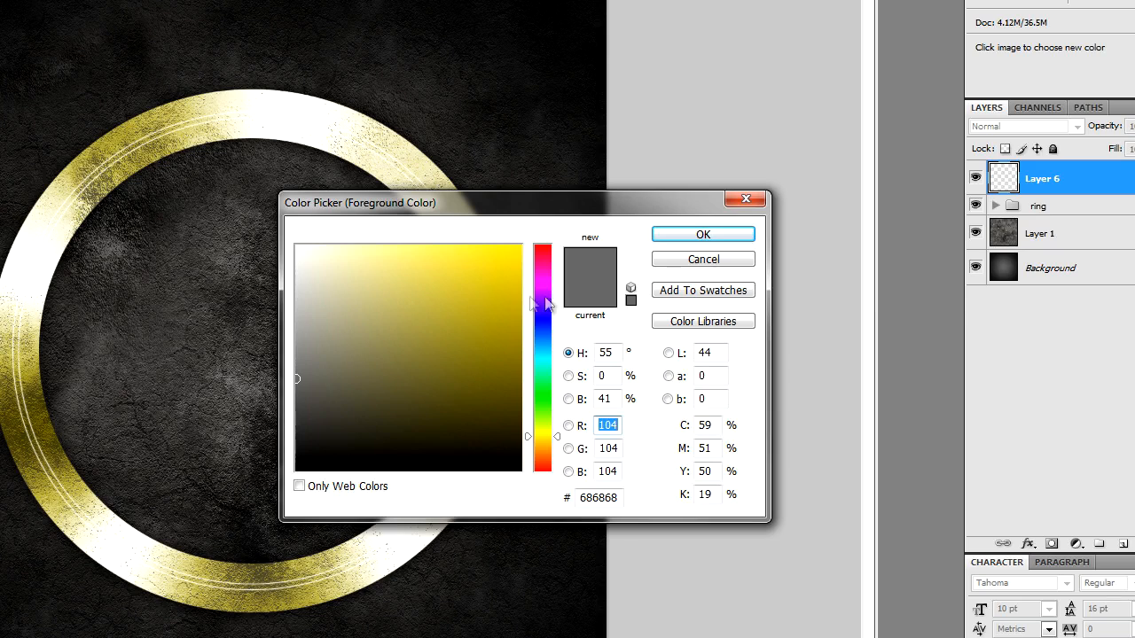
left_click(551, 287)
left_click_drag(551, 286, 531, 260)
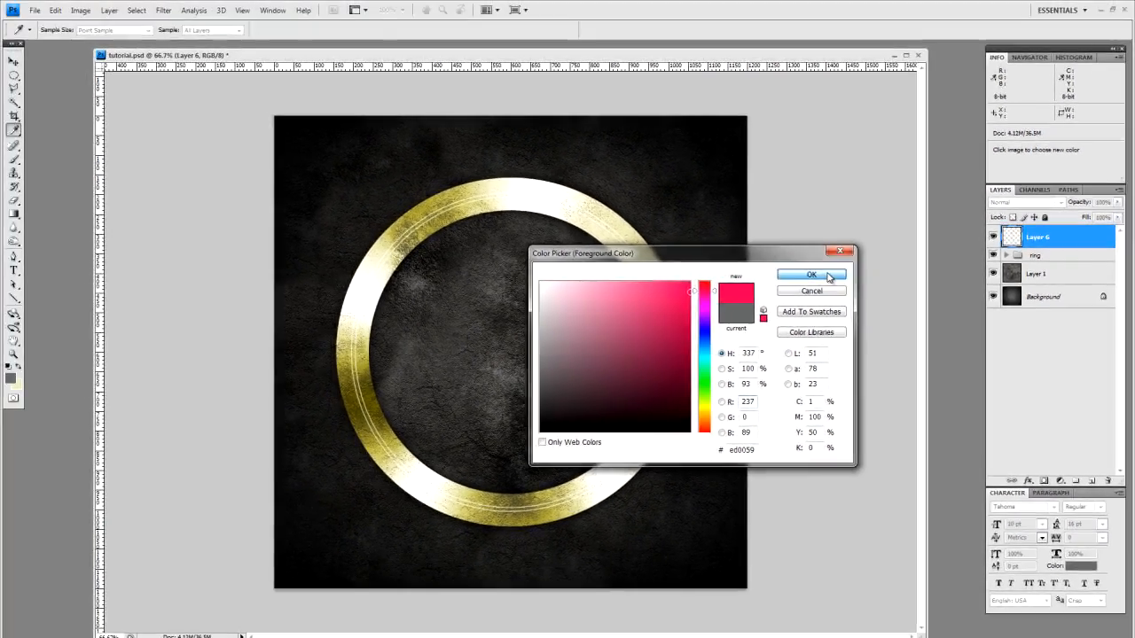
left_click(810, 275)
key("z")
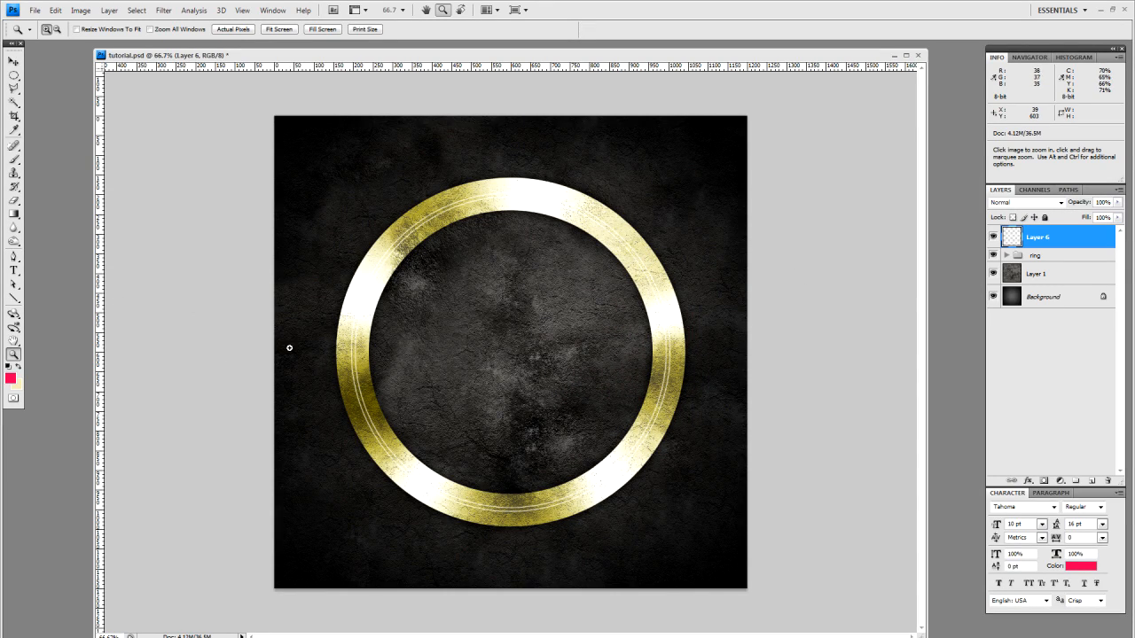
Step: Draw a 100 px wide line shape at 45 degrees from the lower left across the ring to its upper right and rasterize it
left_click(14, 299)
left_click(249, 30)
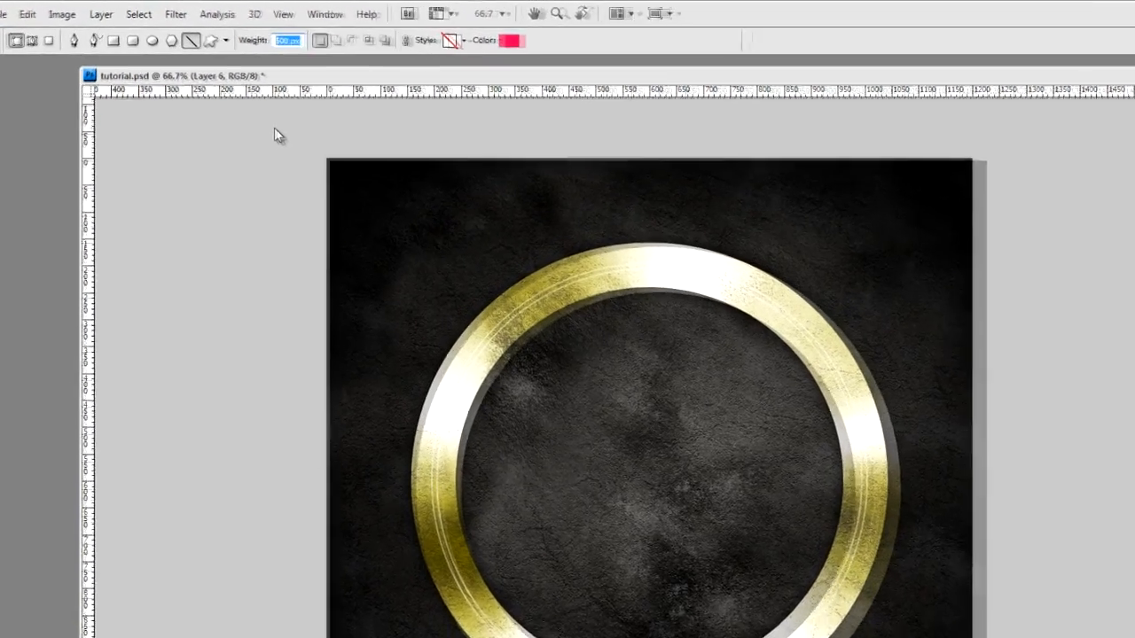
type("100")
key("Return")
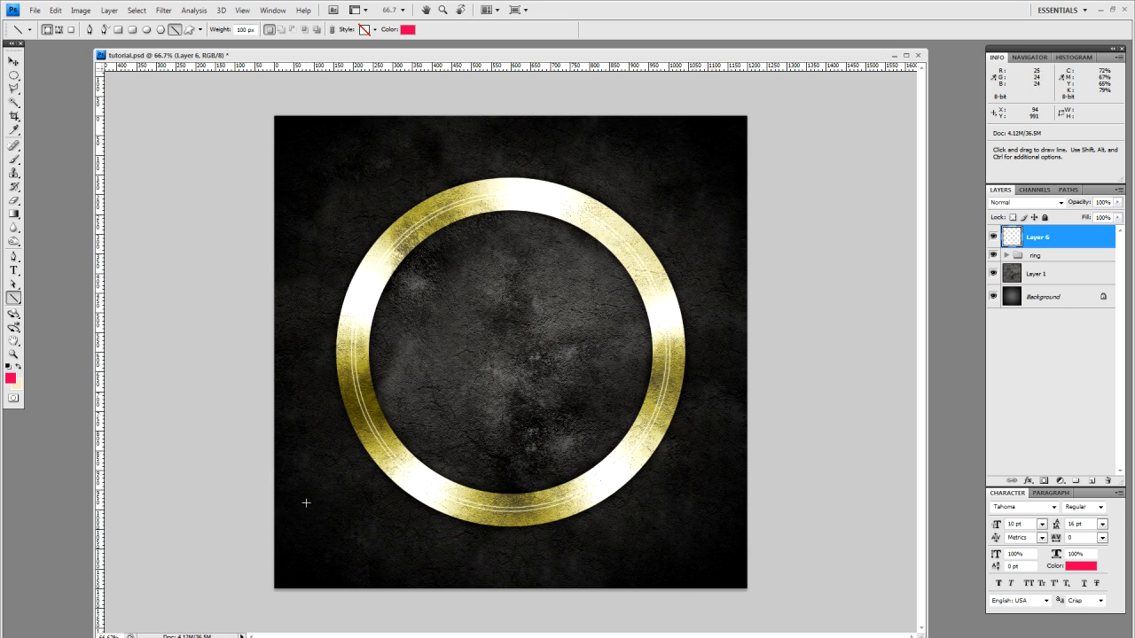
key("shift")
key("shift")
left_click_drag(316, 547, 470, 393)
left_click_drag(523, 369, 710, 208)
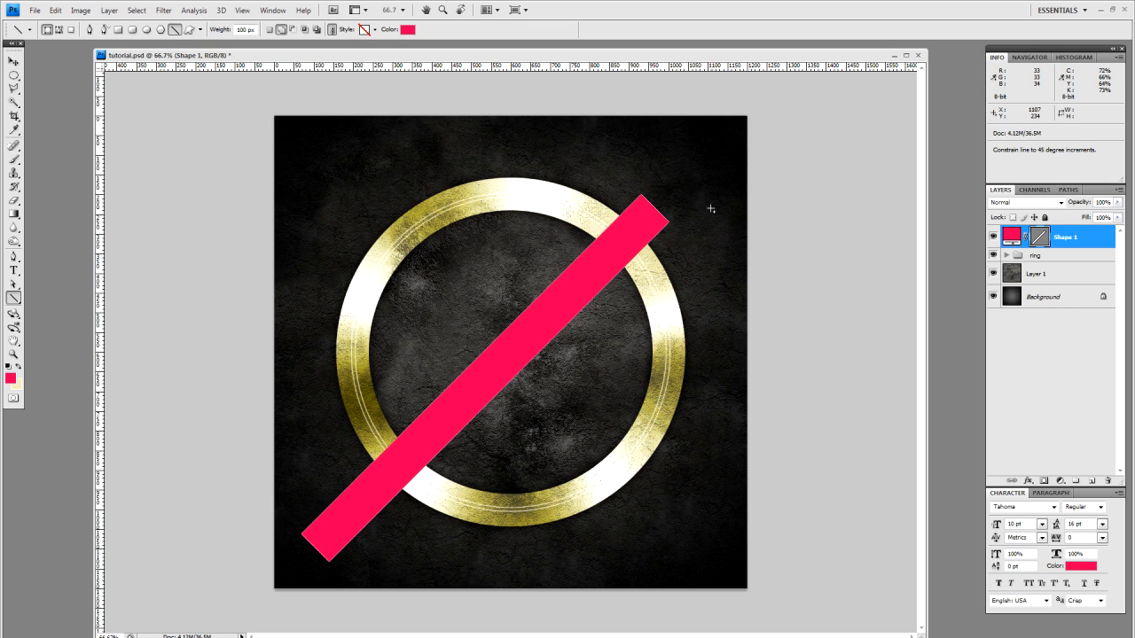
right_click(1071, 237)
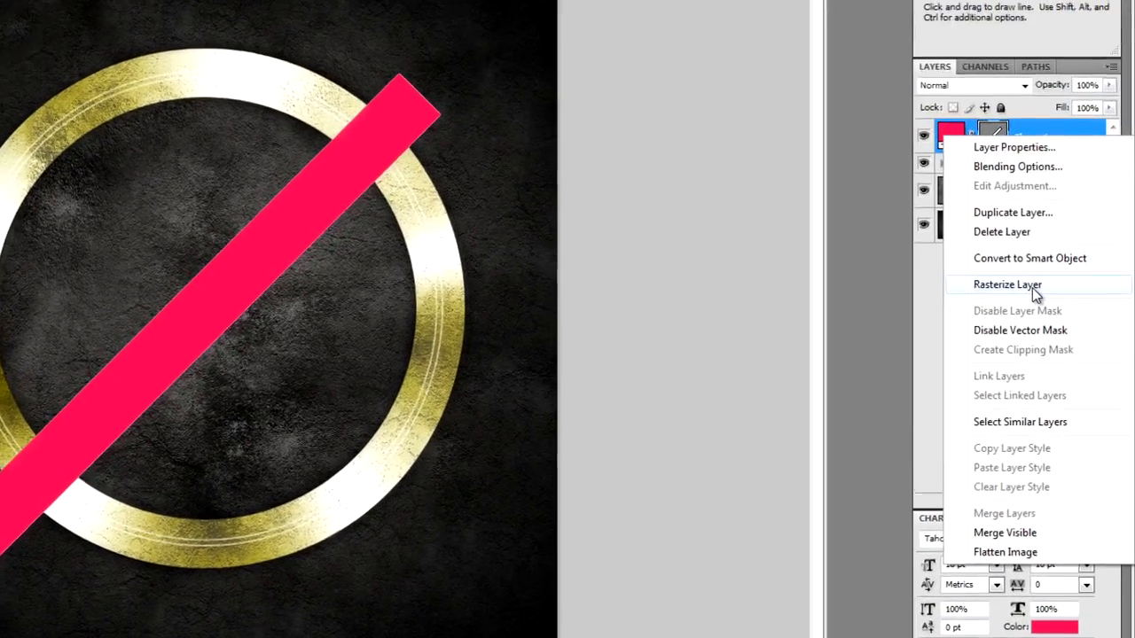
left_click(1033, 287)
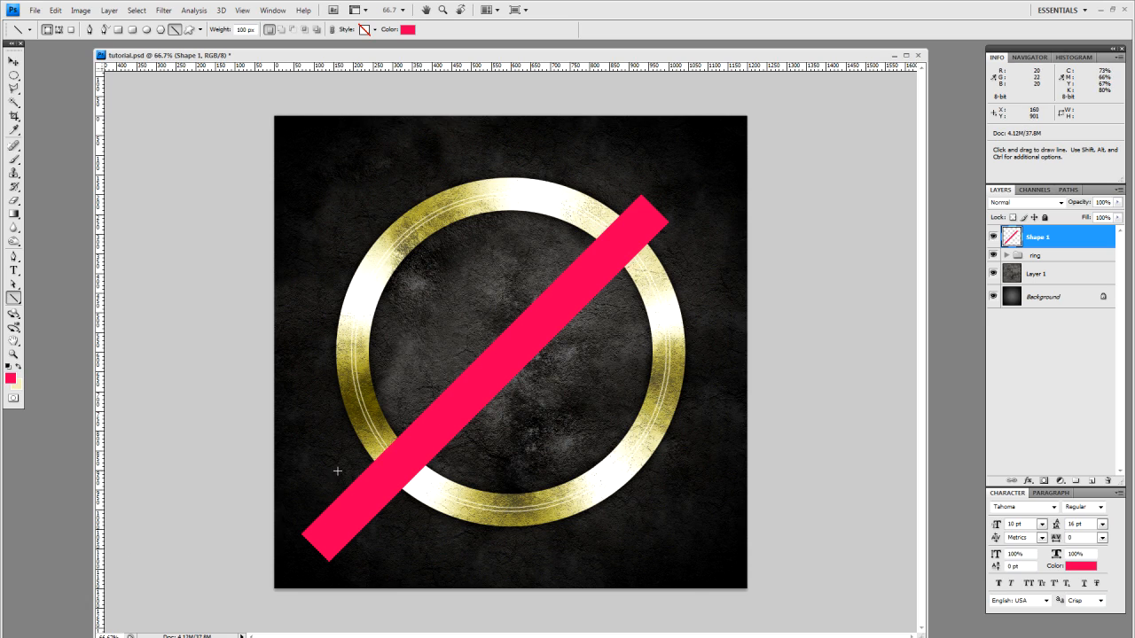
Step: Select the lower-right half of the pink bar with the Polygonal Lasso, cutting diagonally along the bar's centre line
left_click(14, 90)
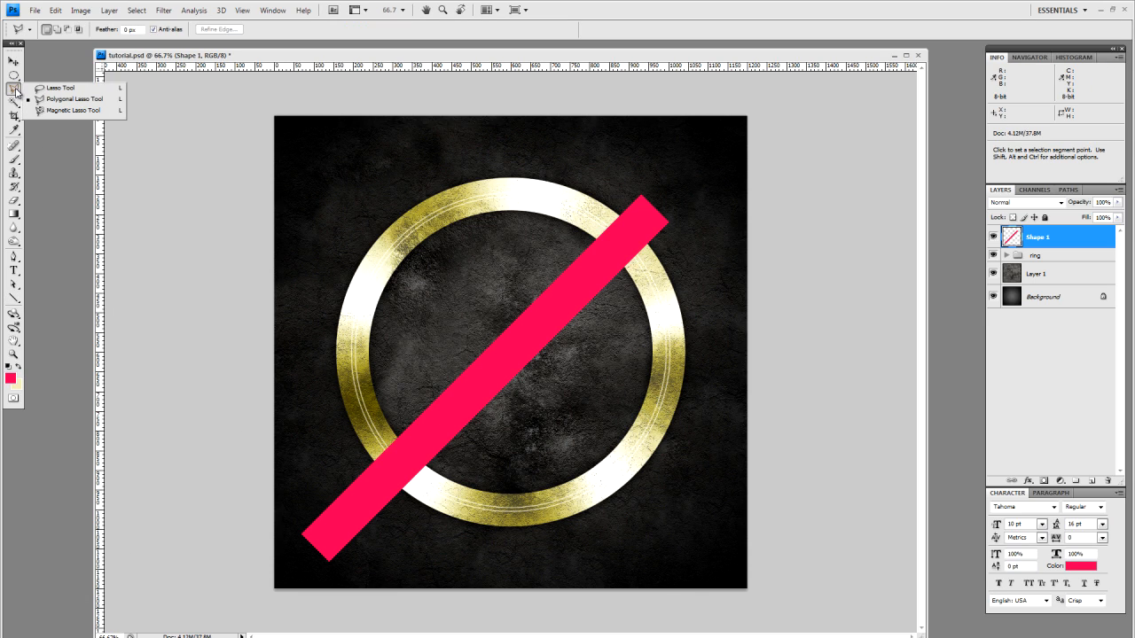
left_click(74, 98)
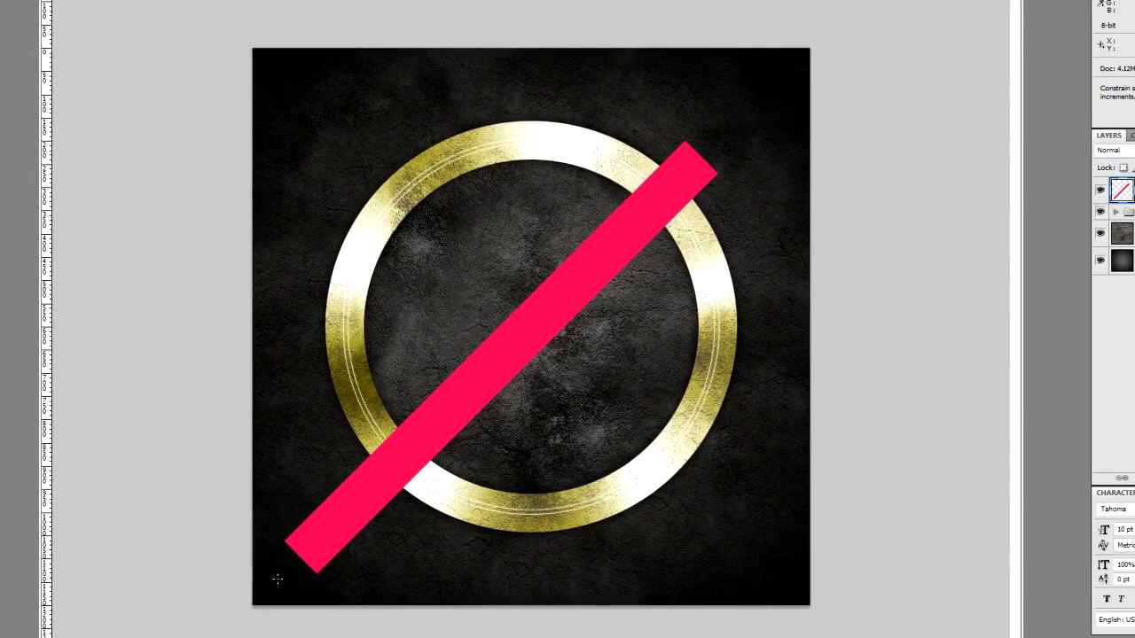
left_click(295, 565)
left_click(804, 84)
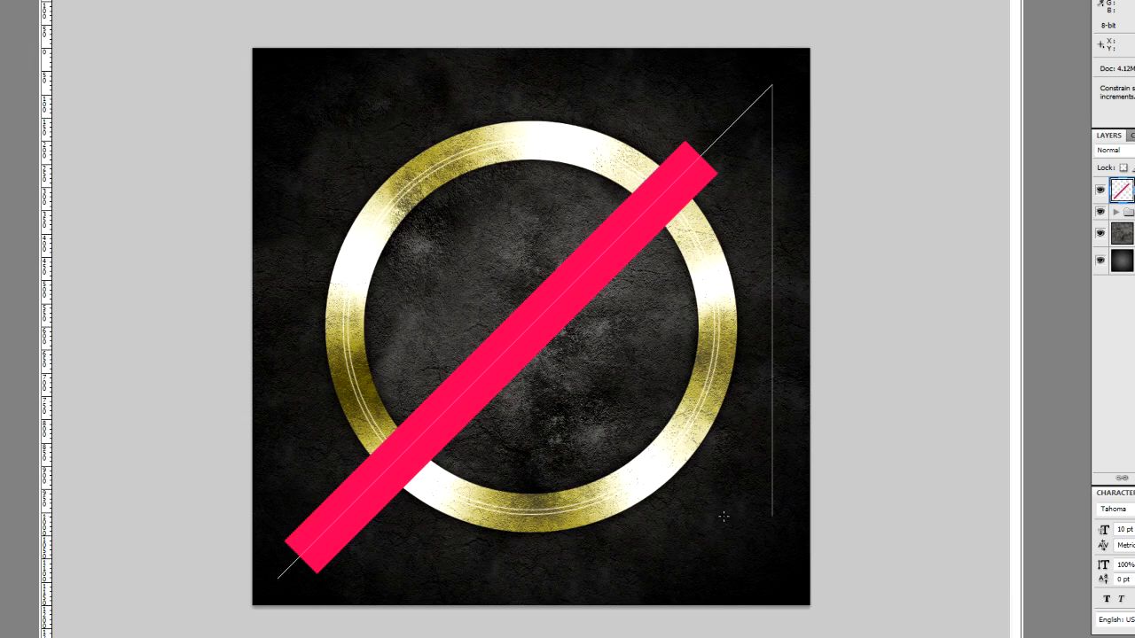
left_click(722, 560)
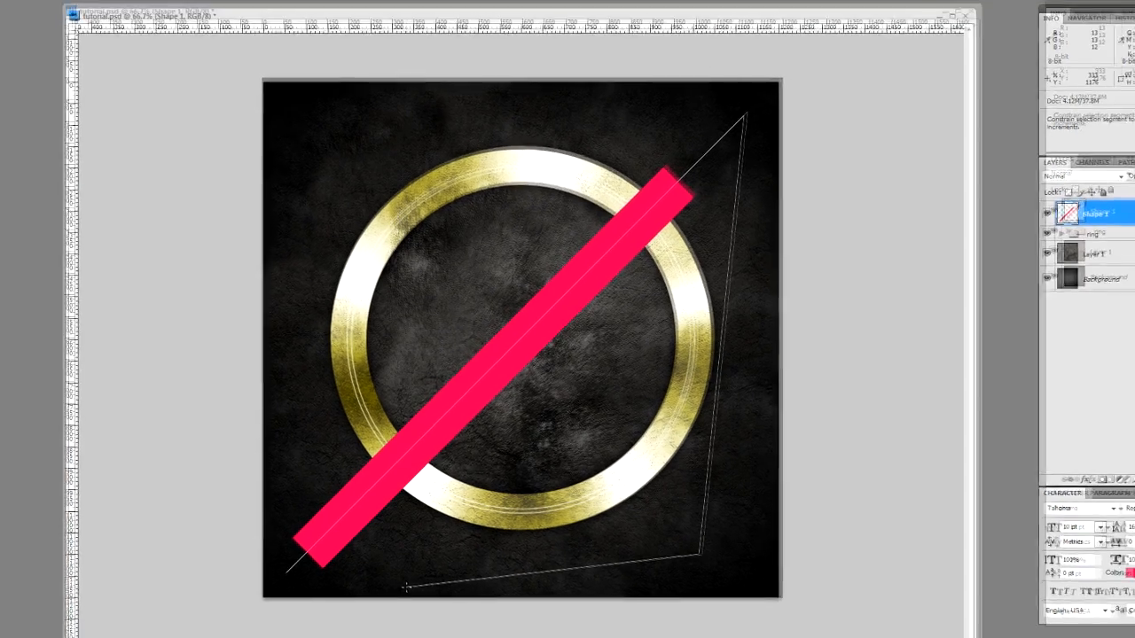
double_click(406, 586)
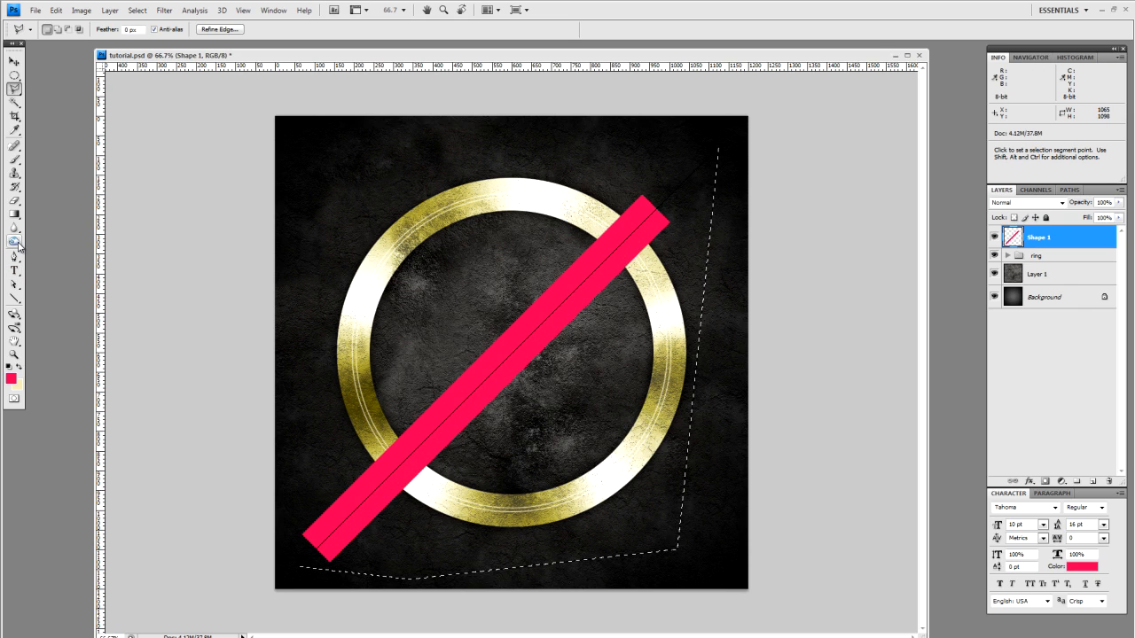
Step: Darken the selected half of the bar toward both ends with the Burn tool at Midtones and 50% exposure, and deselect
left_click_drag(19, 245, 46, 252)
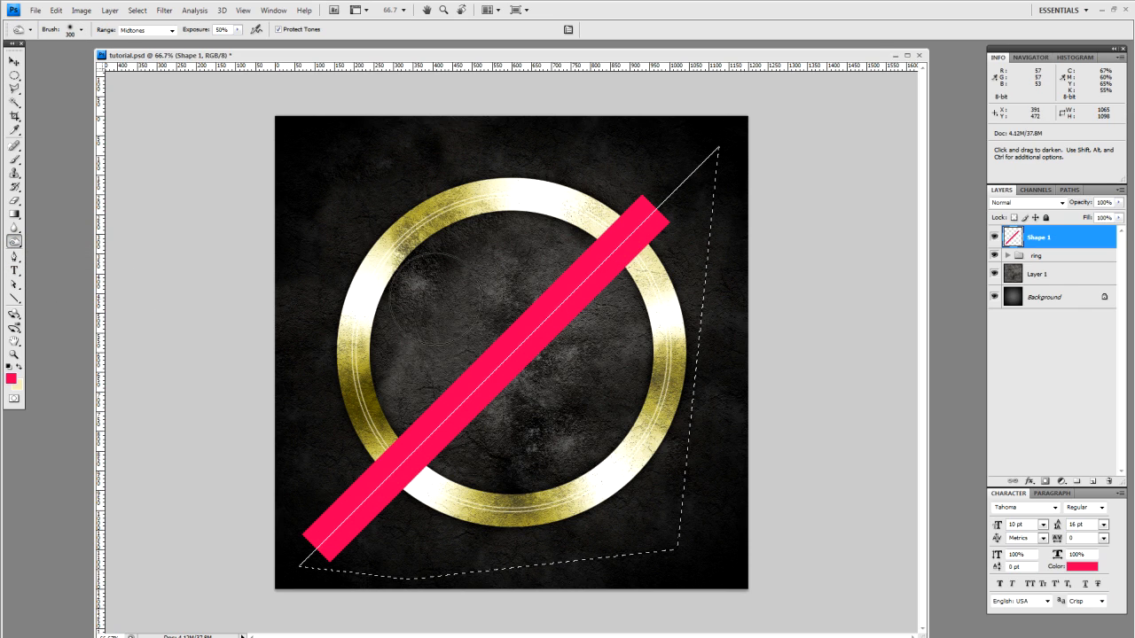
left_click_drag(586, 358, 660, 236)
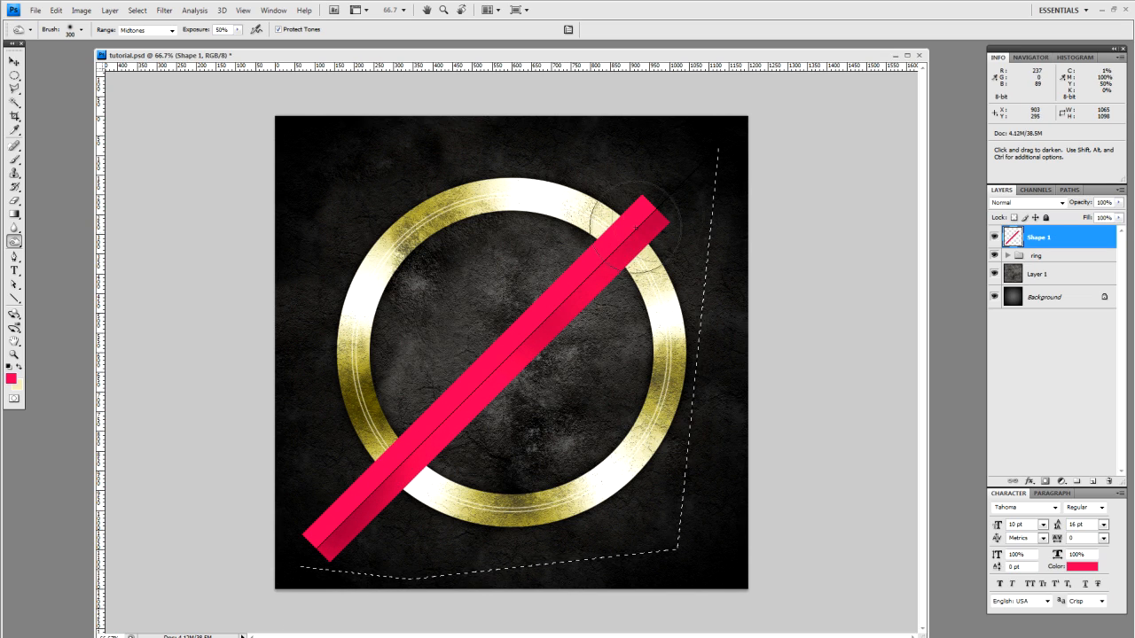
left_click(650, 230)
left_click(351, 514)
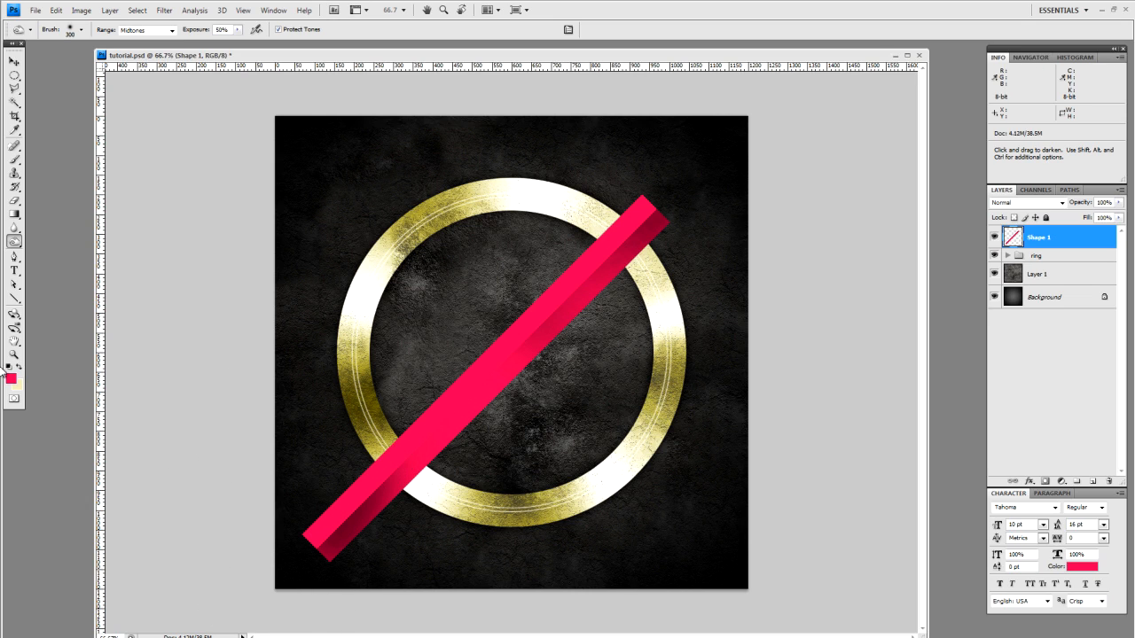
Step: Add a new empty layer above the pink bar's Shape 1 layer
key("z")
left_click(577, 406)
left_click_drag(547, 332, 547, 396)
left_click_drag(506, 471, 486, 337)
left_click_drag(497, 391, 506, 331)
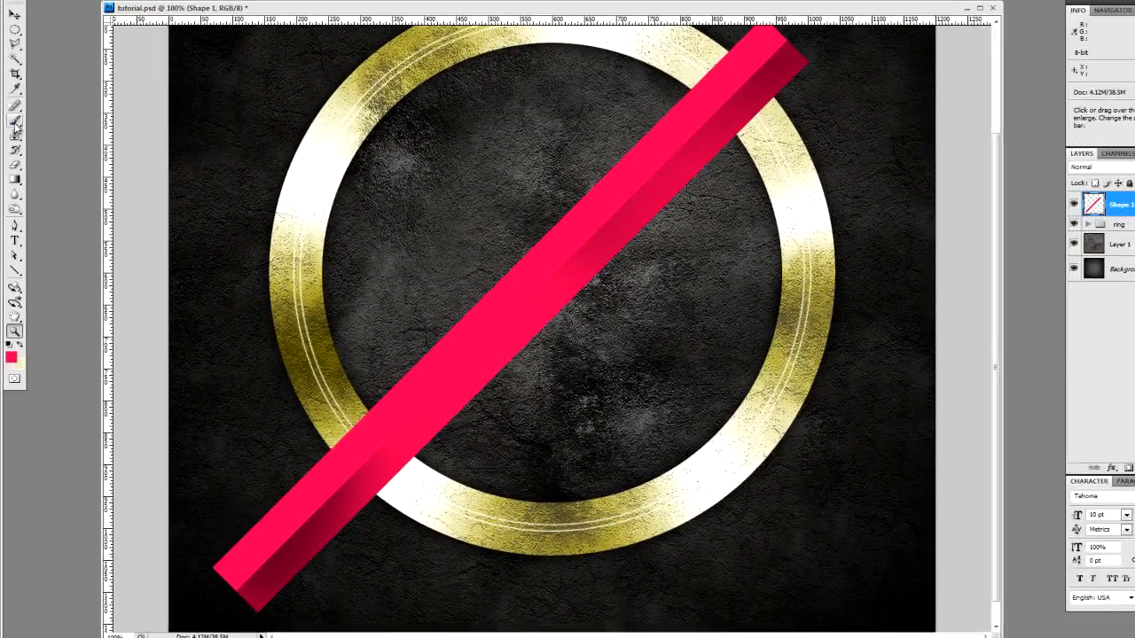
left_click(15, 123)
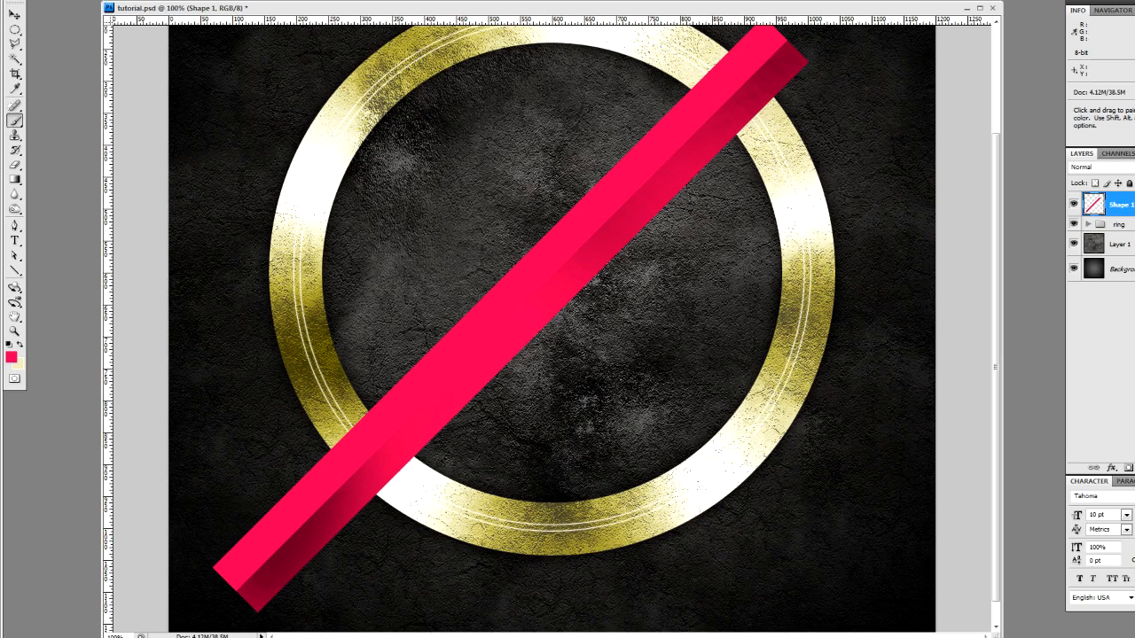
key("ctrl+shift+alt+n")
Step: Paint a thin horizontal pink line across the ring's upper half with the 900 px line brush set to 432 px
right_click(477, 346)
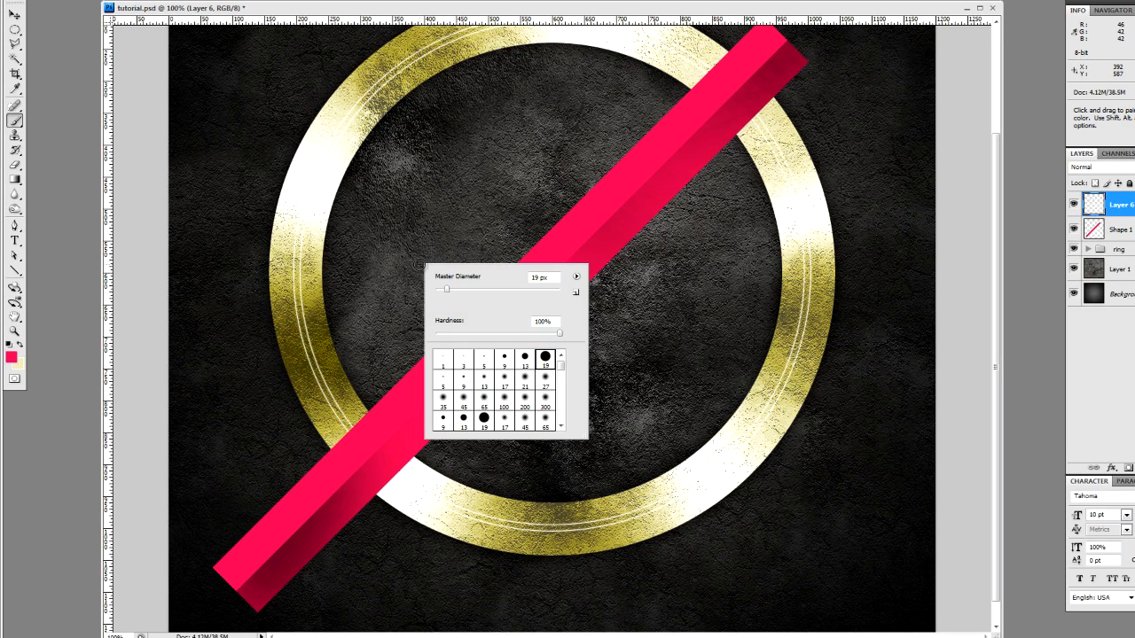
scroll(469, 383, "down", 10)
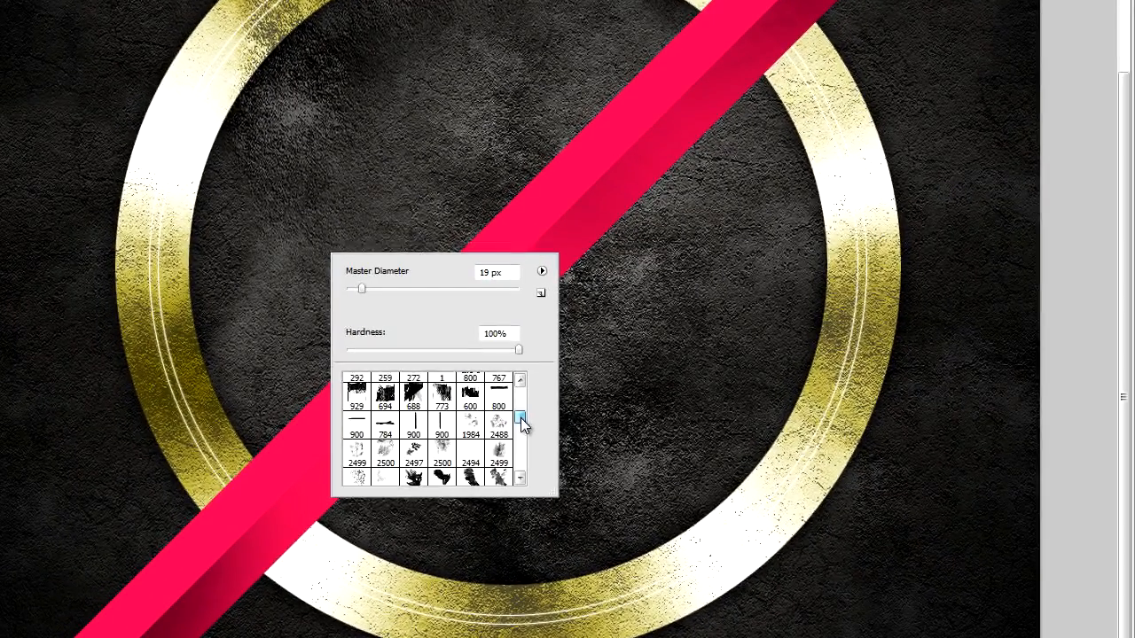
scroll(561, 383, "down", 1)
left_click(356, 398)
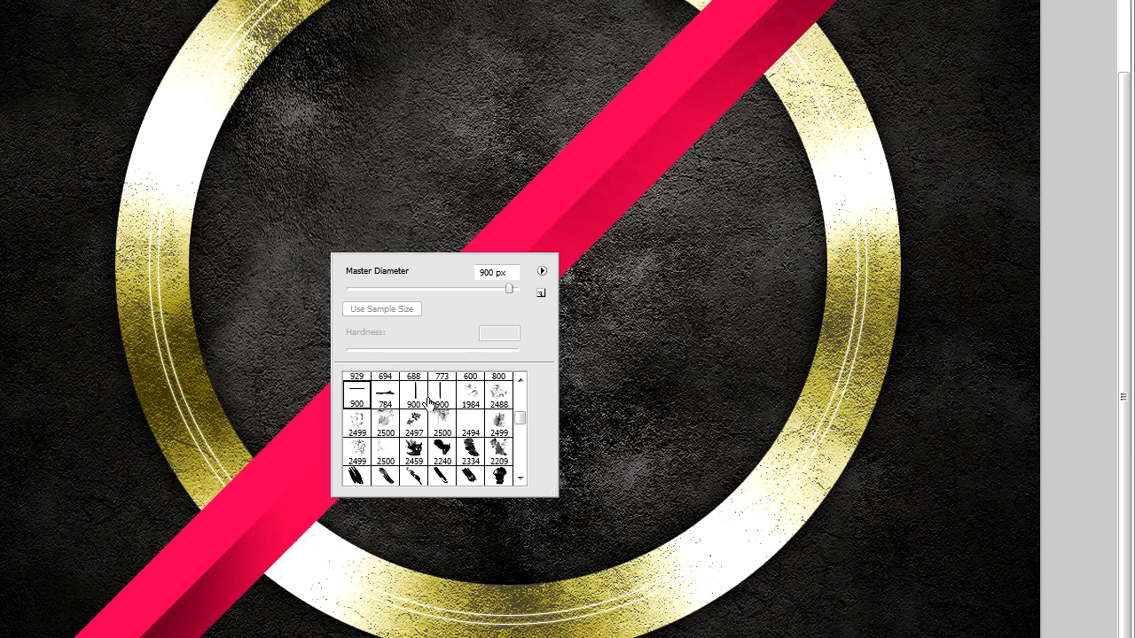
left_click_drag(508, 290, 495, 290)
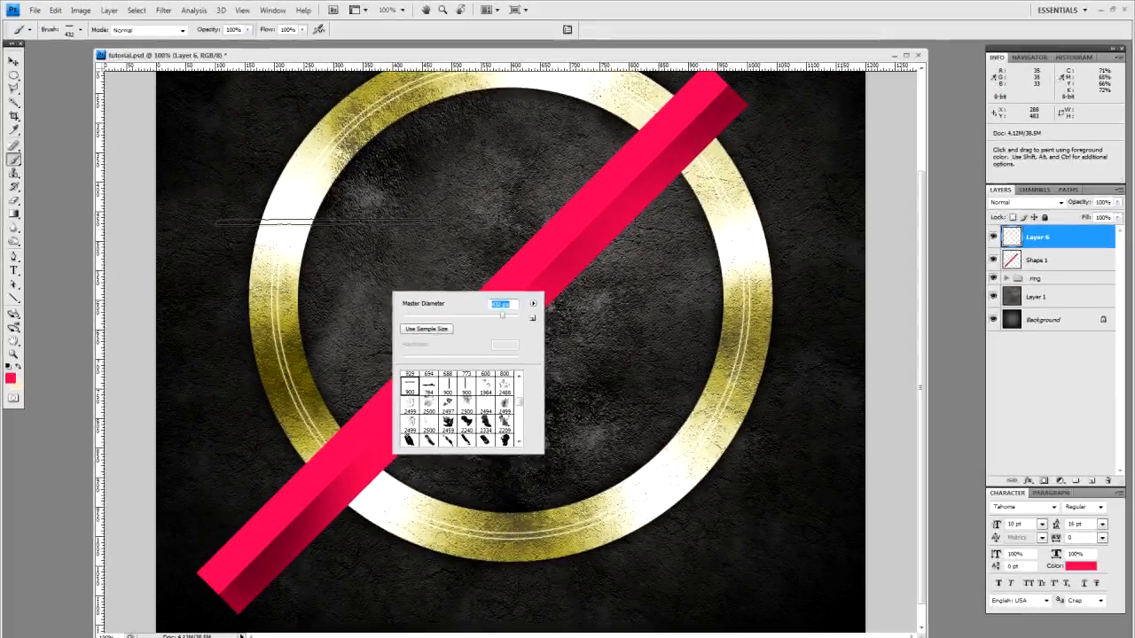
key("Return")
left_click(235, 151)
left_click(525, 221)
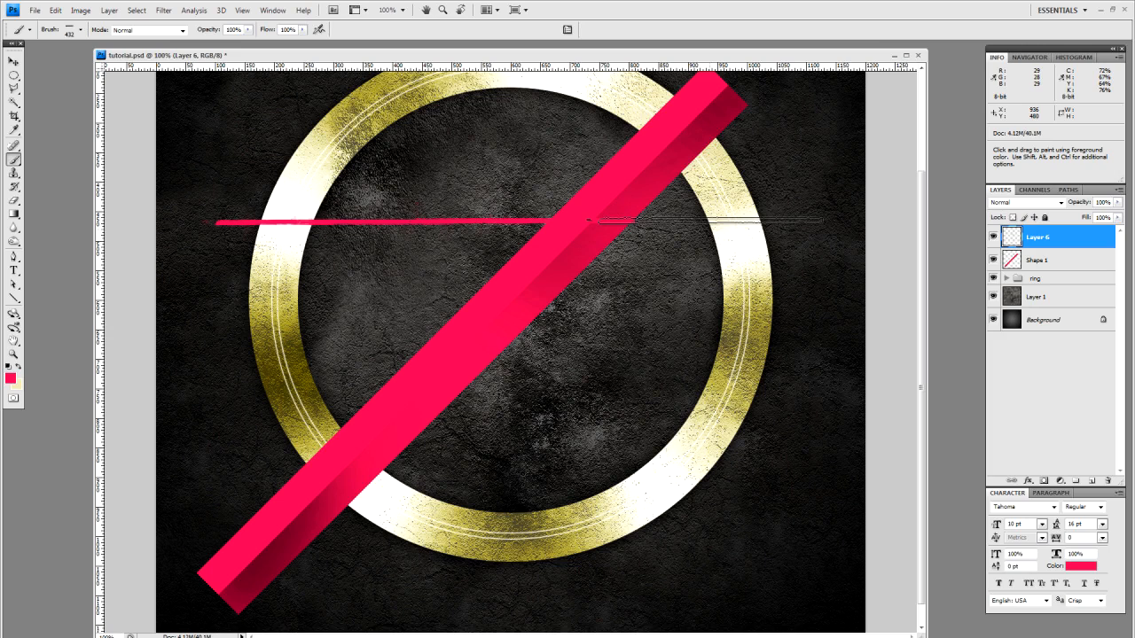
left_click(705, 219)
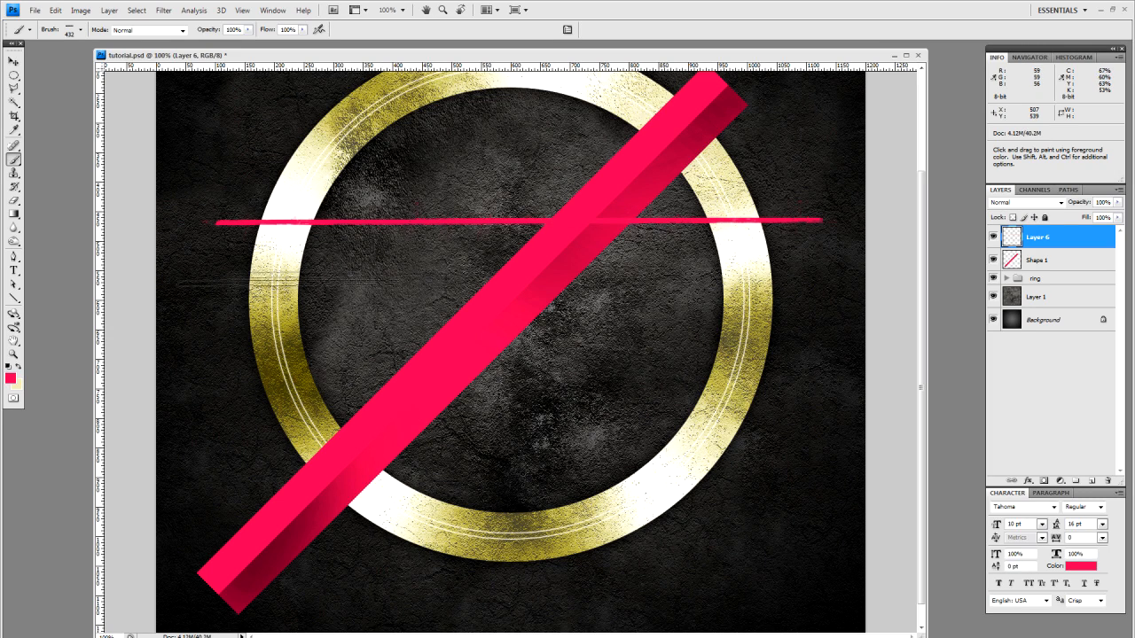
Step: Sharpen the painted line with Unsharp Mask at a 1.0 pixel radius and threshold 0
left_click(14, 61)
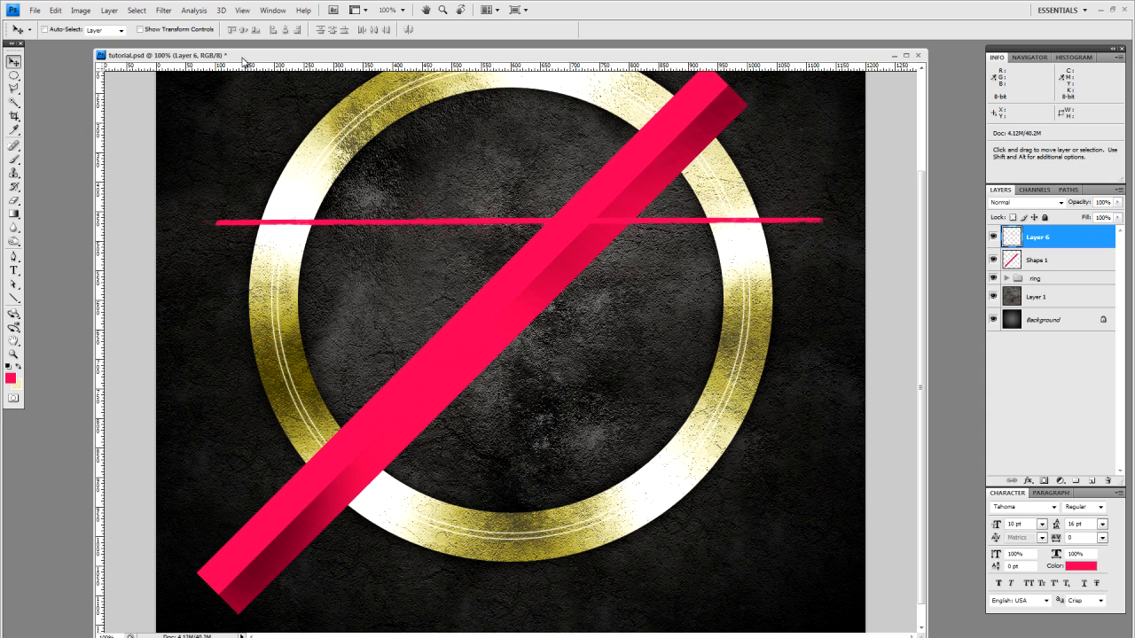
left_click(164, 10)
mouse_move(217, 177)
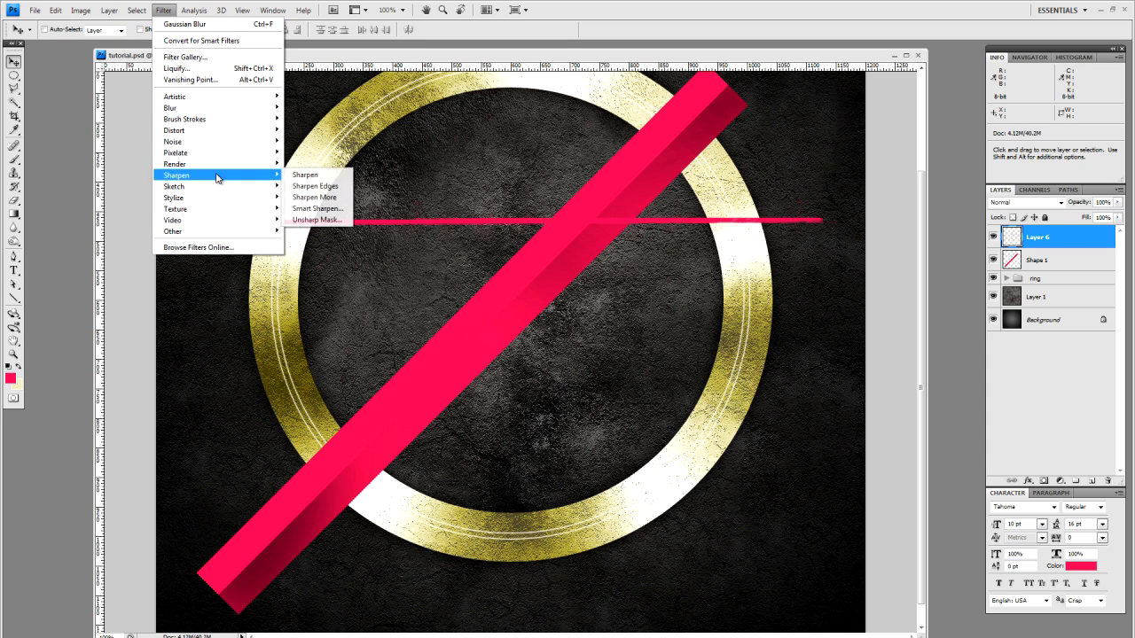
left_click(324, 221)
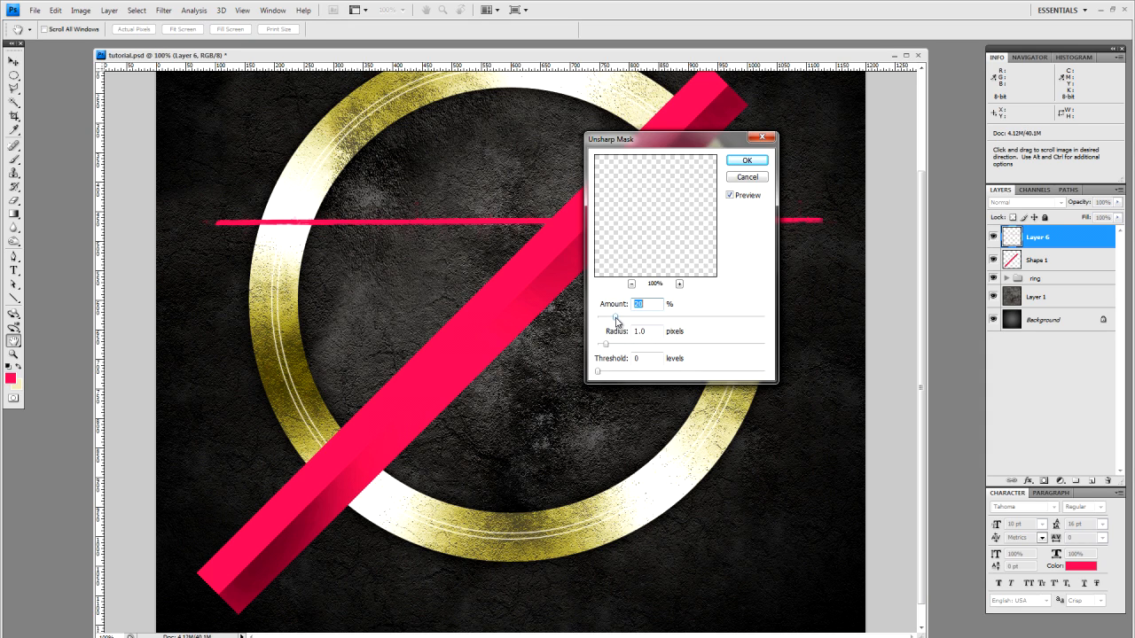
left_click_drag(629, 322, 639, 323)
left_click(747, 161)
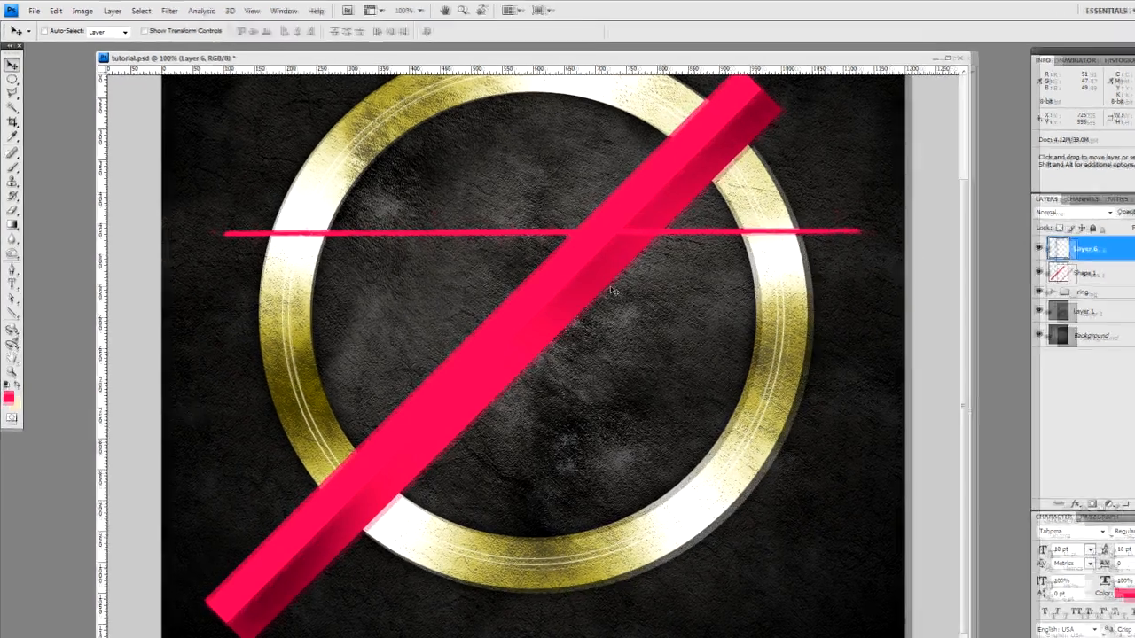
Step: Rotate the painted line by -45° and place it close alongside the bar's upper-left edge
key("ctrl+t")
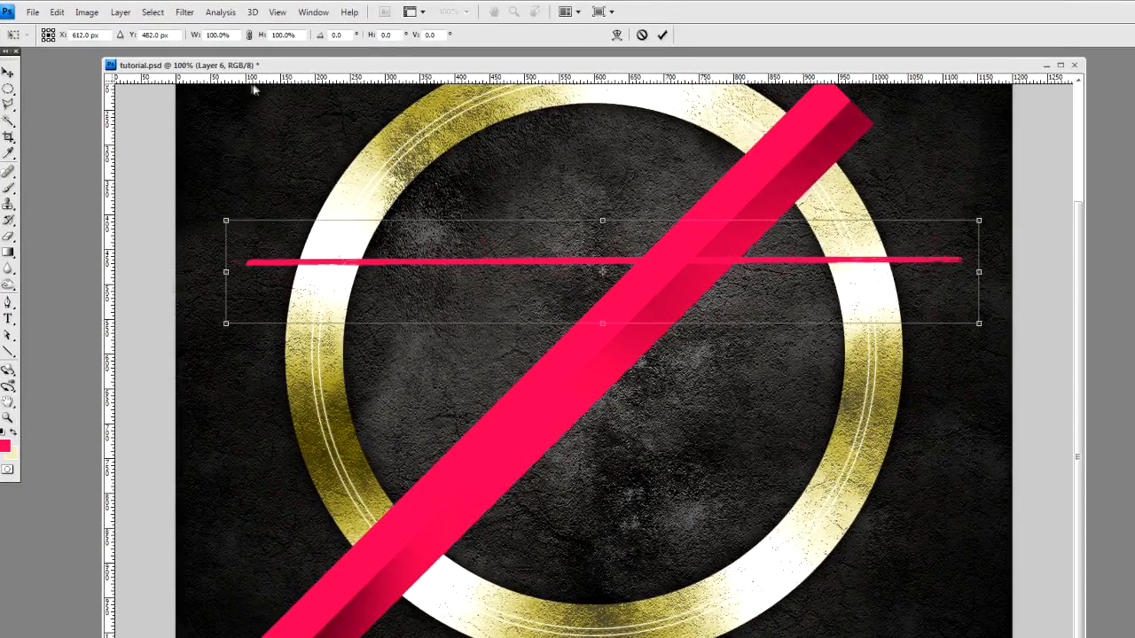
type("45")
key("Return")
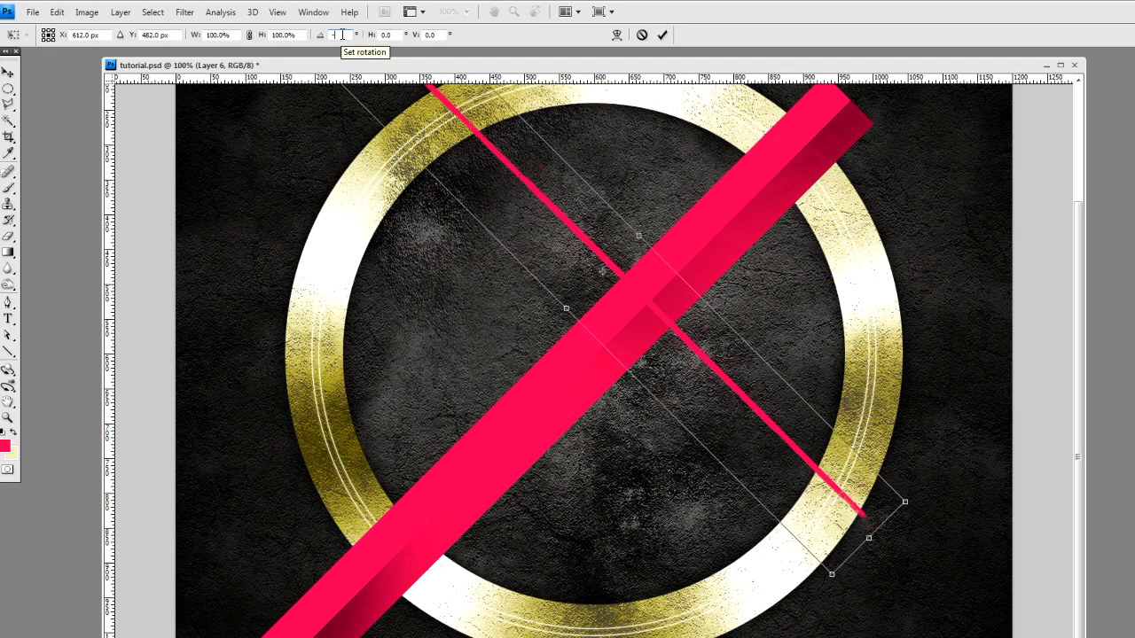
type("-45")
key("Return")
key("Return")
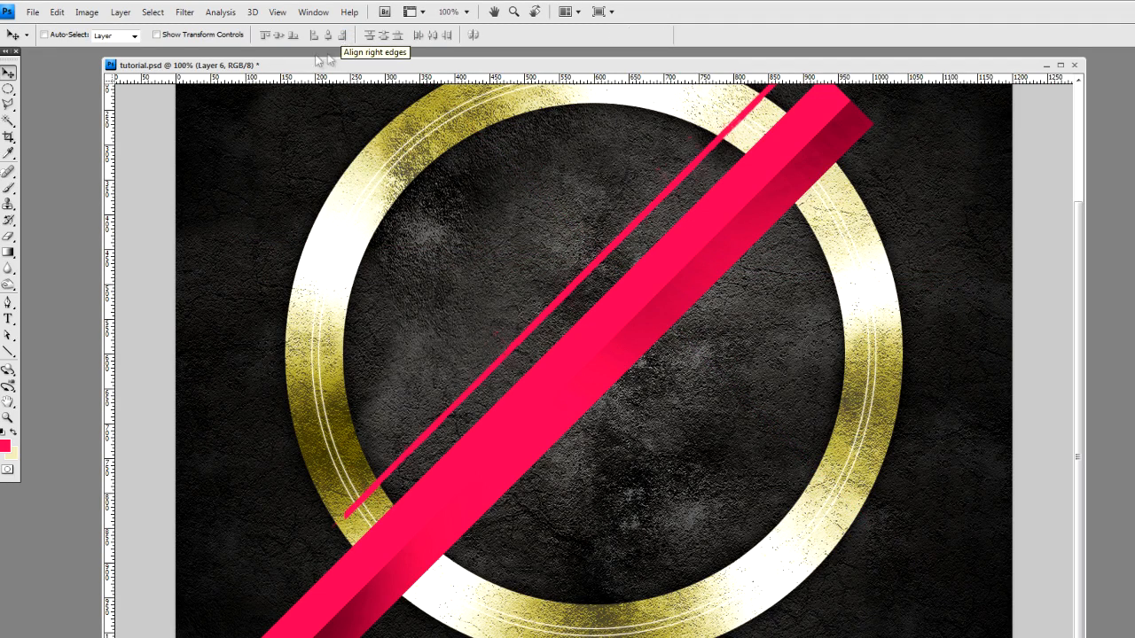
left_click_drag(600, 264, 516, 370)
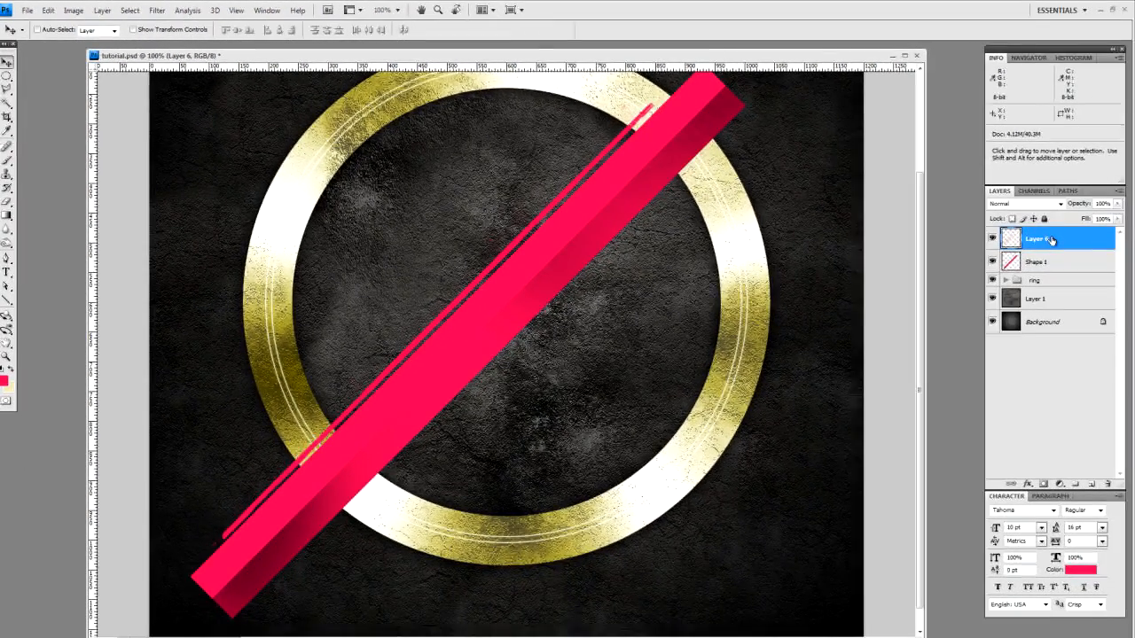
Step: Duplicate the thin line, rotate the copy 180° and place it alongside the bar's lower-right edge
key("ctrl+j")
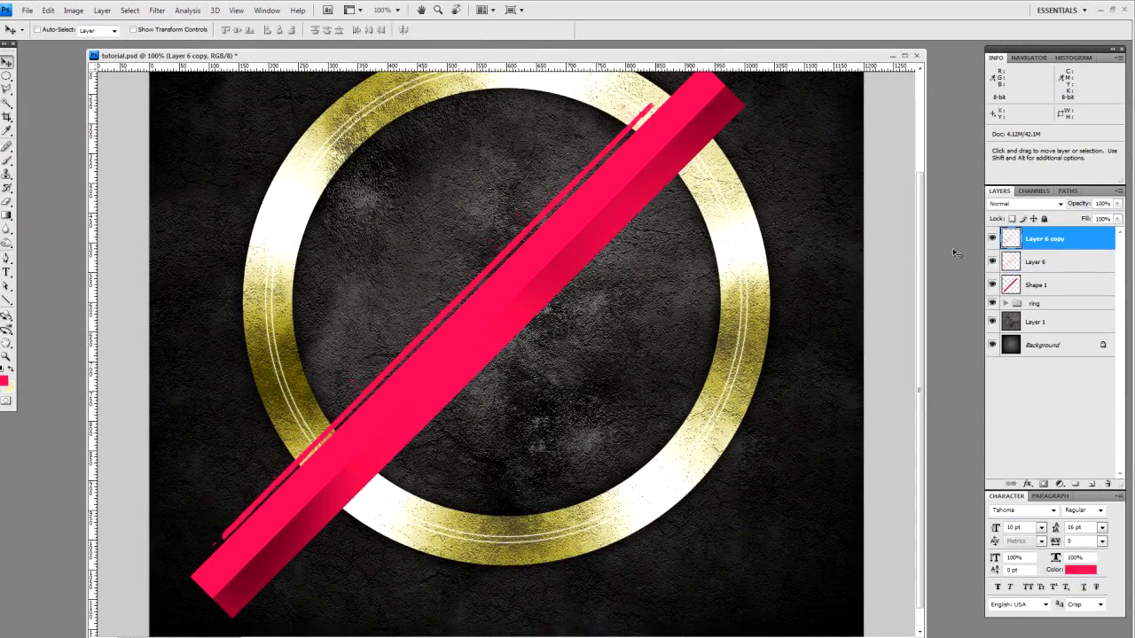
left_click(48, 10)
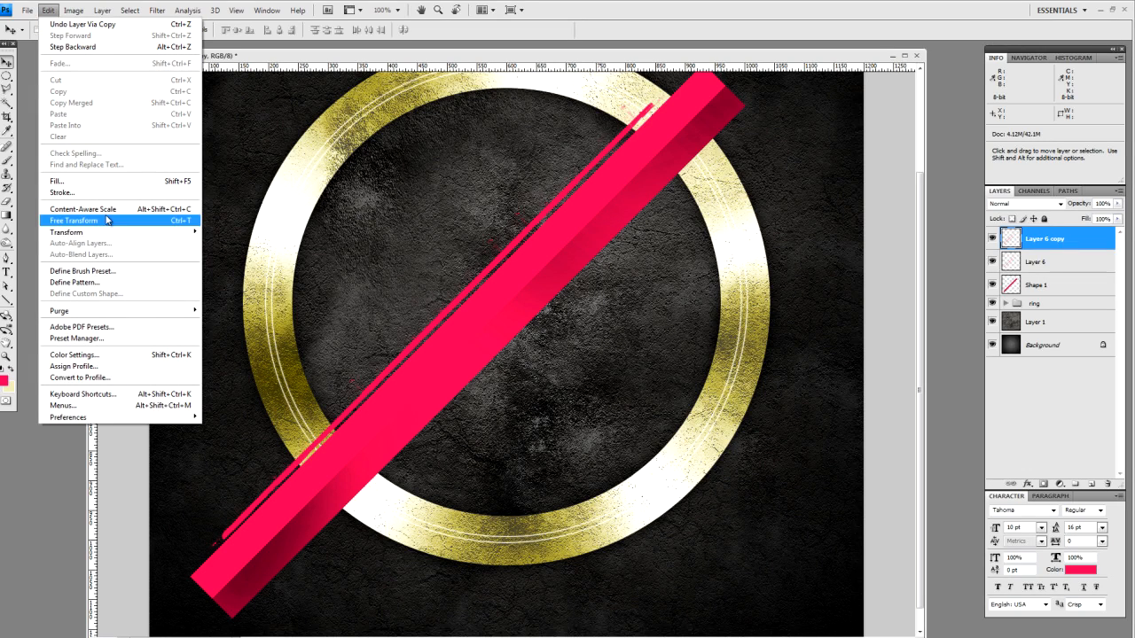
mouse_move(146, 232)
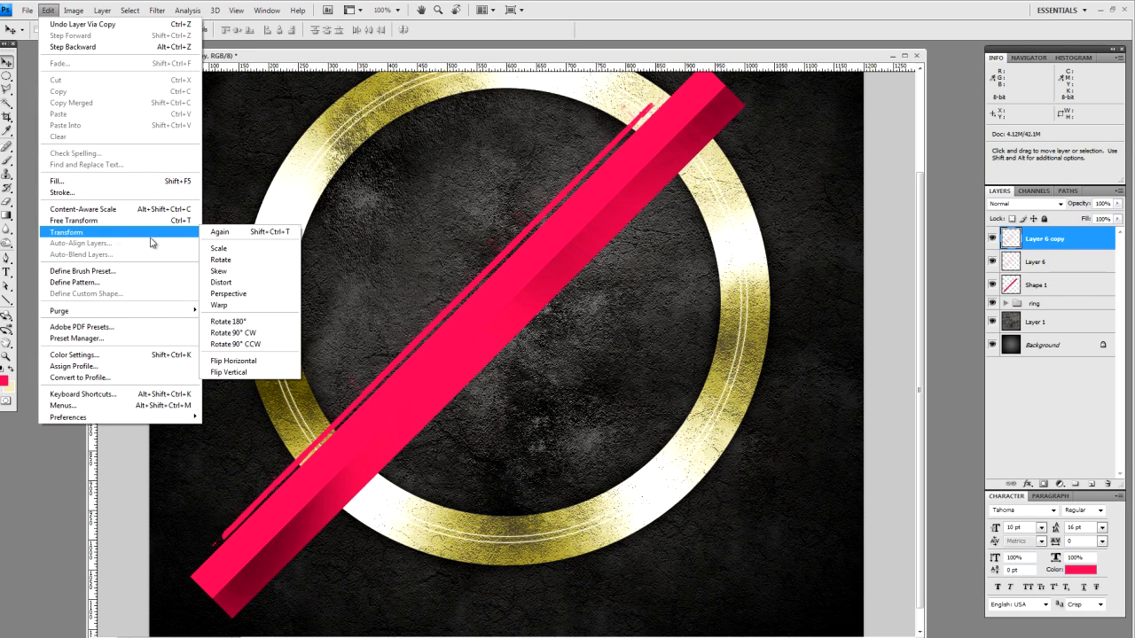
left_click(279, 322)
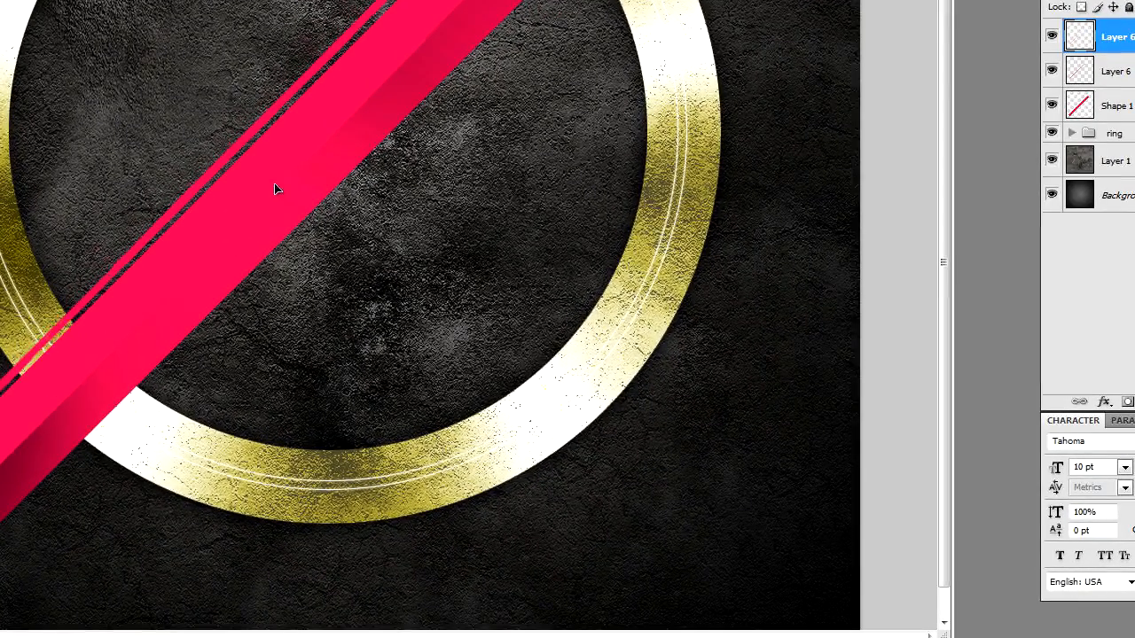
left_click_drag(275, 189, 308, 225)
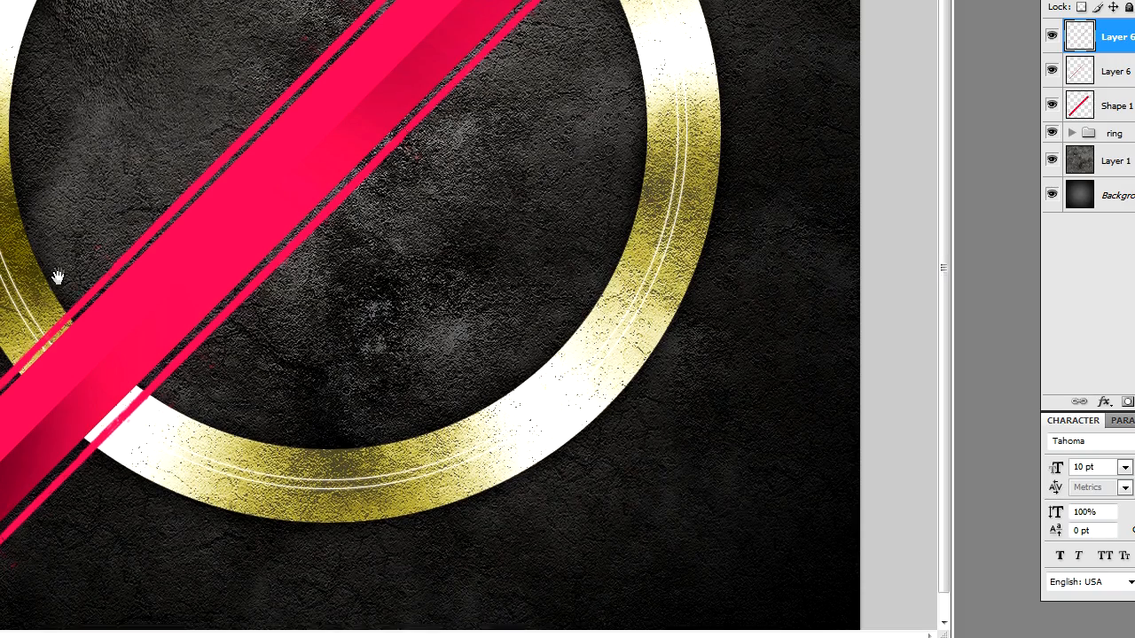
scroll(57, 281, "down", 1)
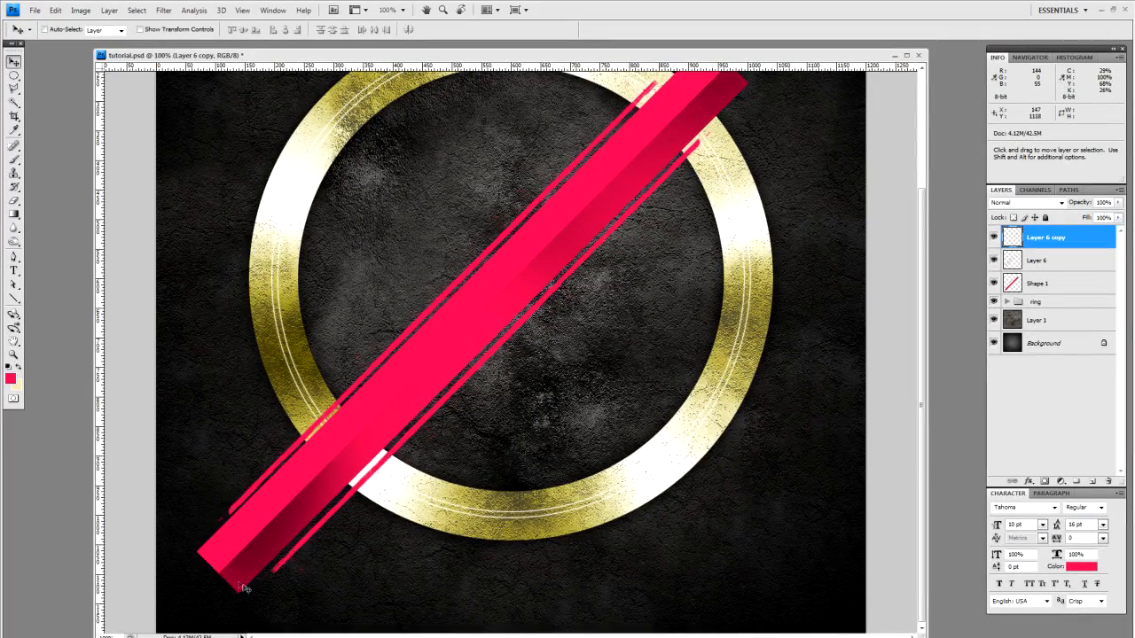
left_click_drag(452, 328, 413, 311)
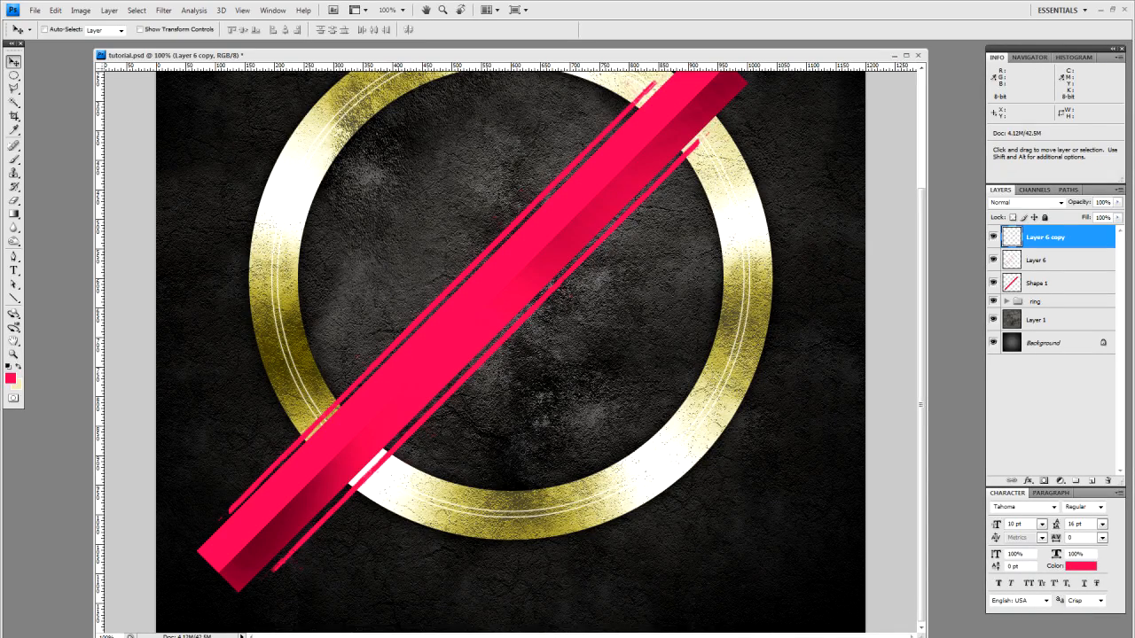
Step: Roughen the lower-left end of the bar on Shape 1 with the Eraser, using the 1418 px grunge brush set to 666 px
left_click(1049, 284)
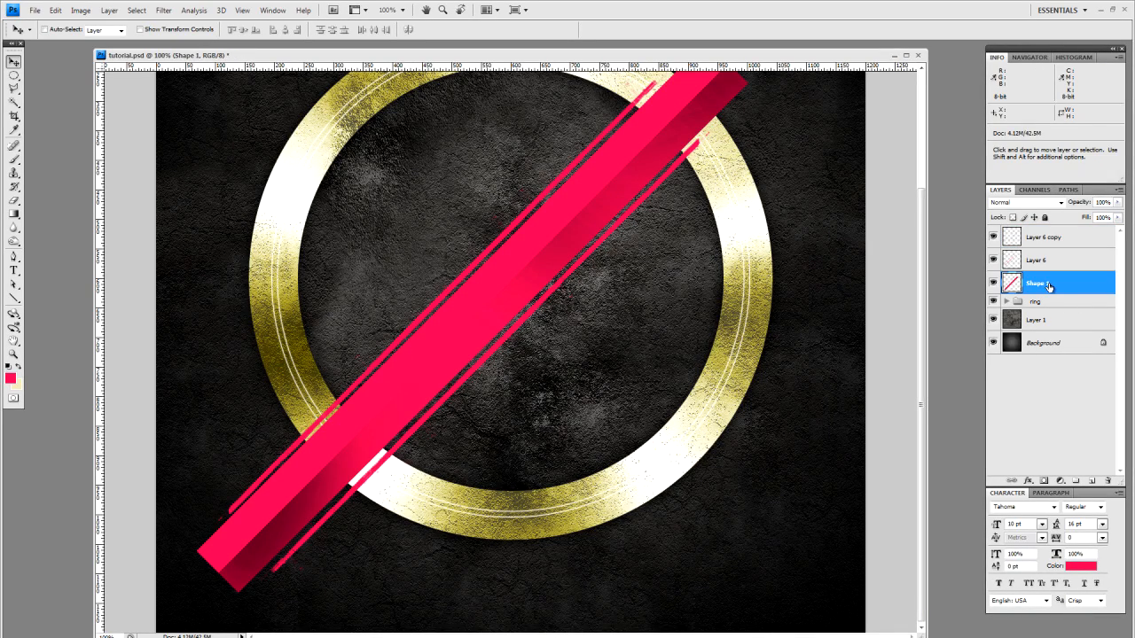
left_click(13, 200)
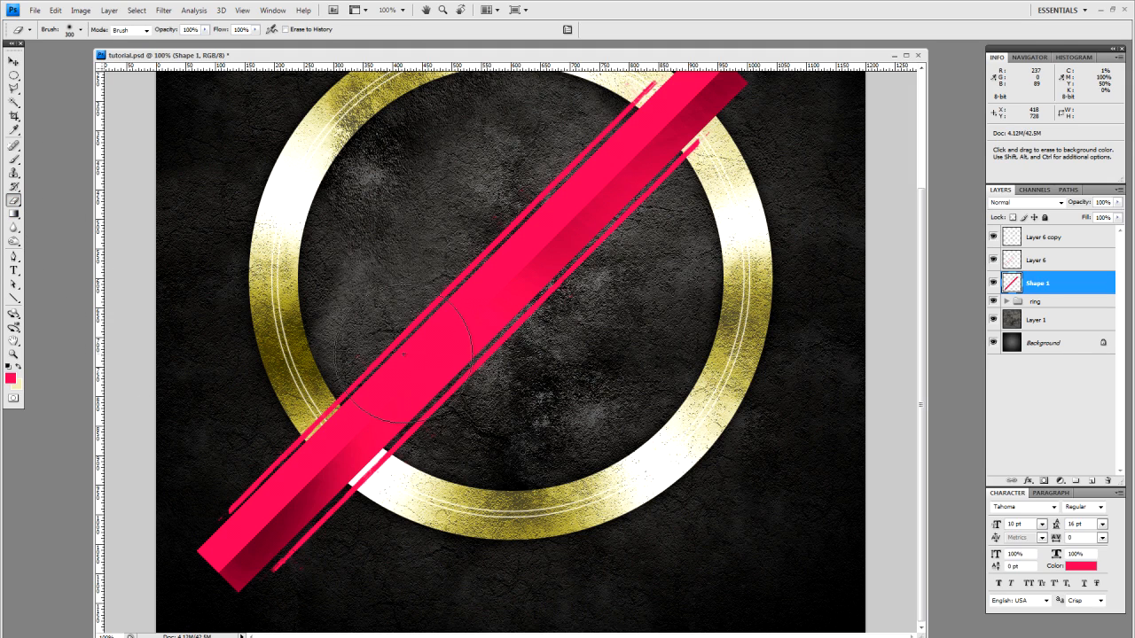
right_click(447, 349)
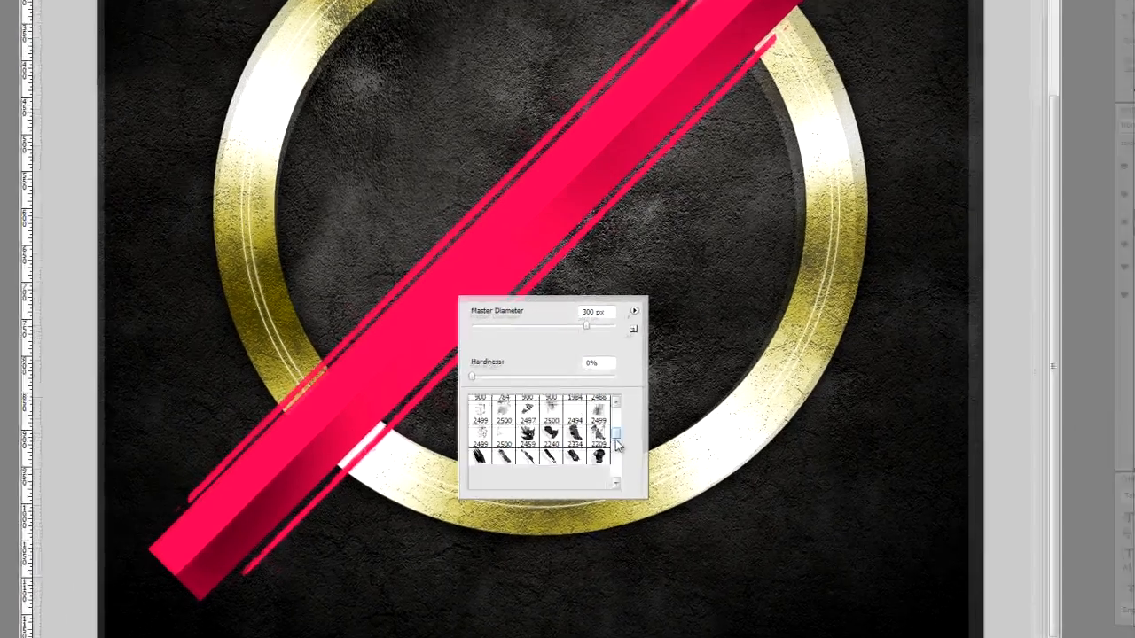
left_click_drag(570, 460, 570, 463)
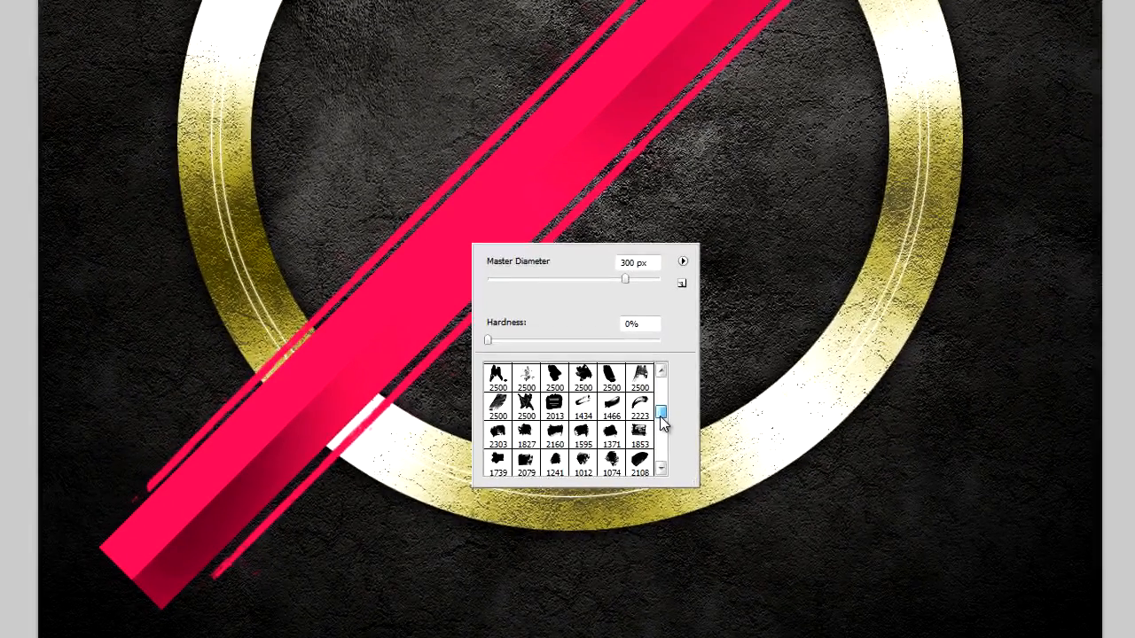
left_click(526, 407)
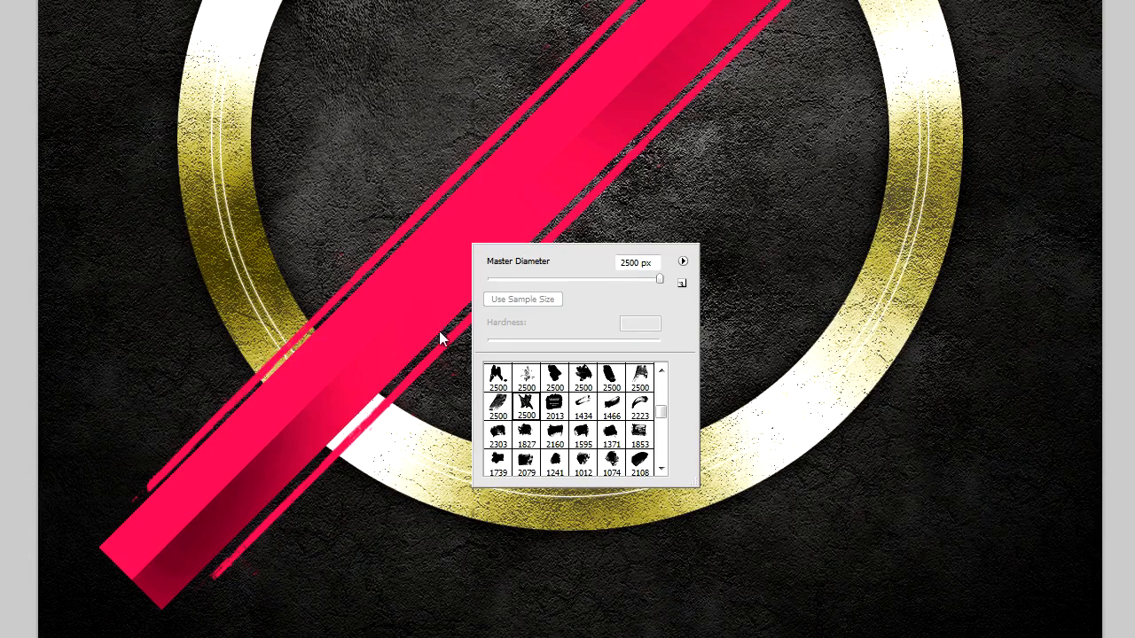
left_click(644, 280)
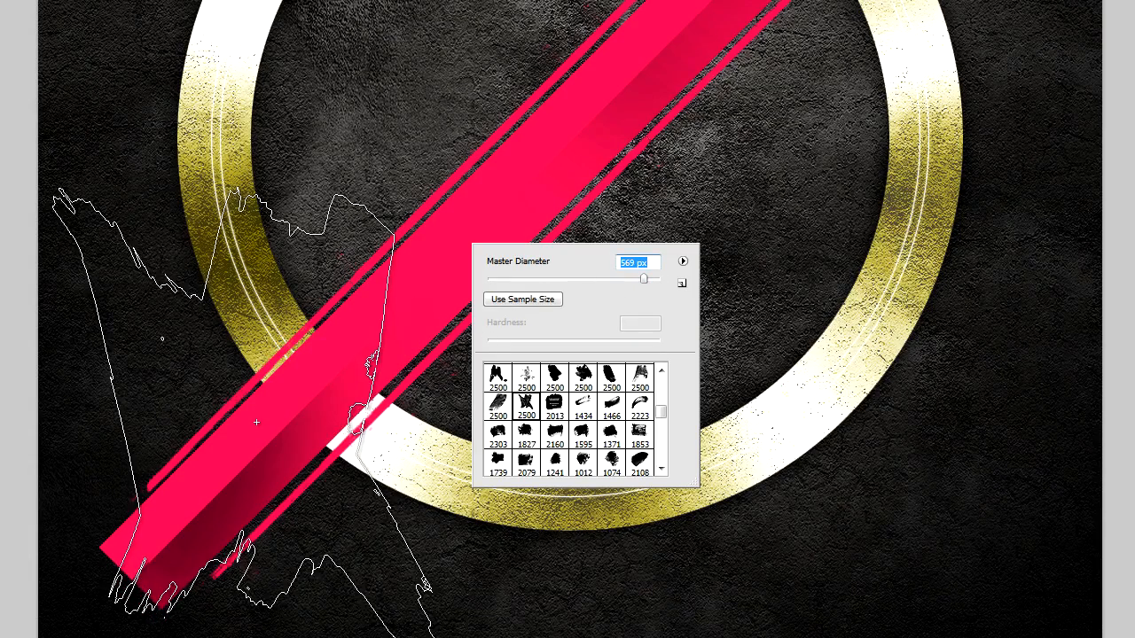
scroll(612, 452, "down", 3)
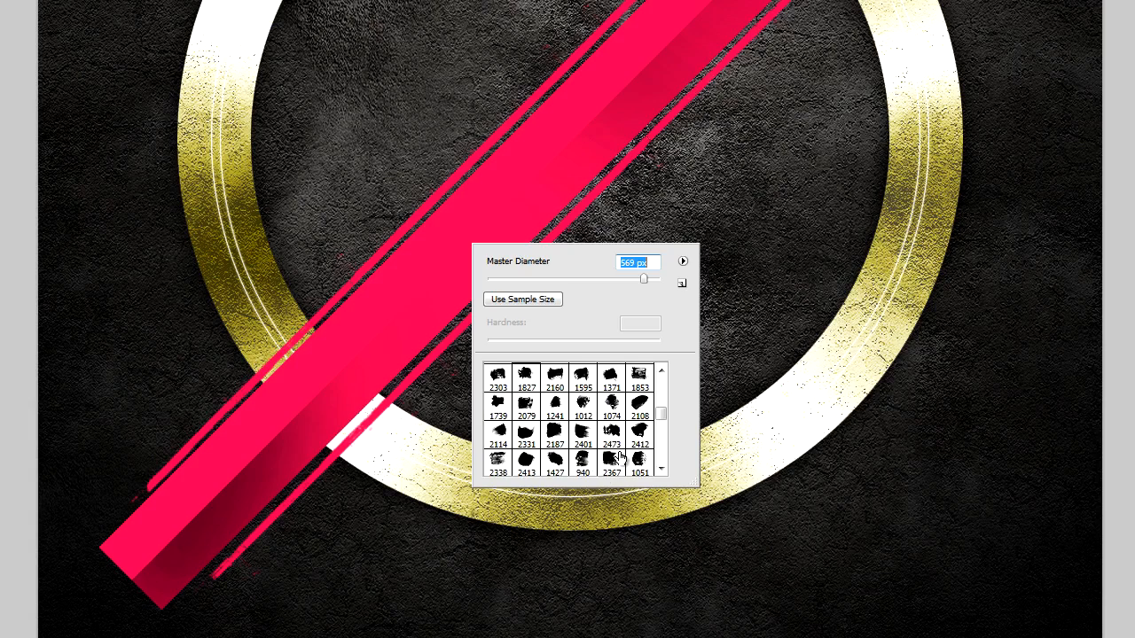
scroll(594, 456, "down", 3)
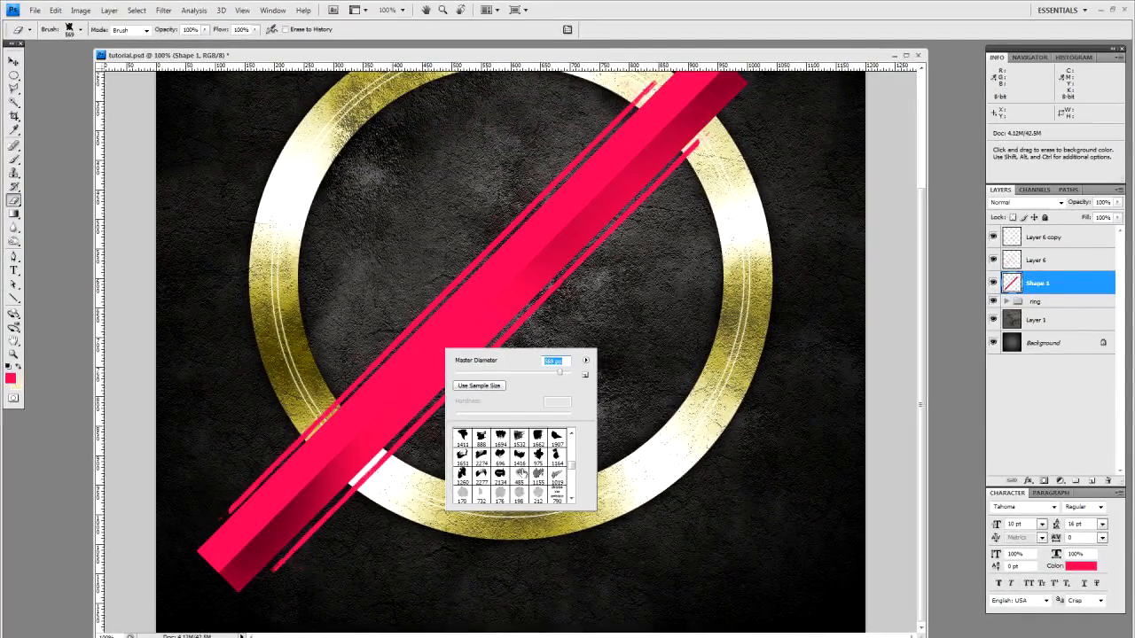
left_click(523, 442)
left_click_drag(565, 371, 540, 371)
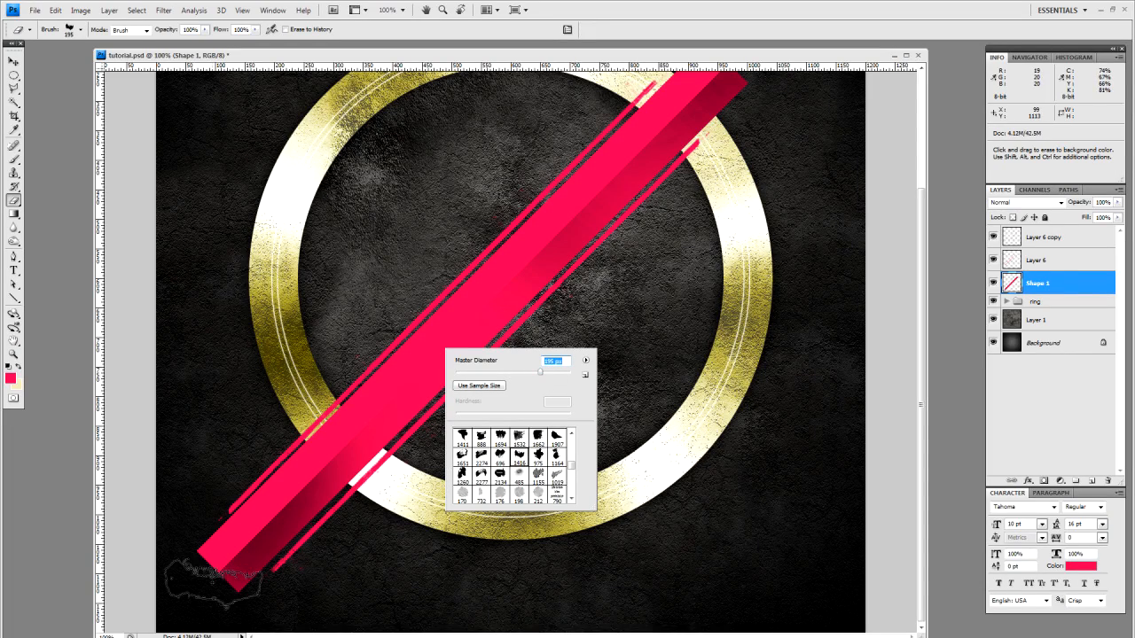
left_click(561, 372)
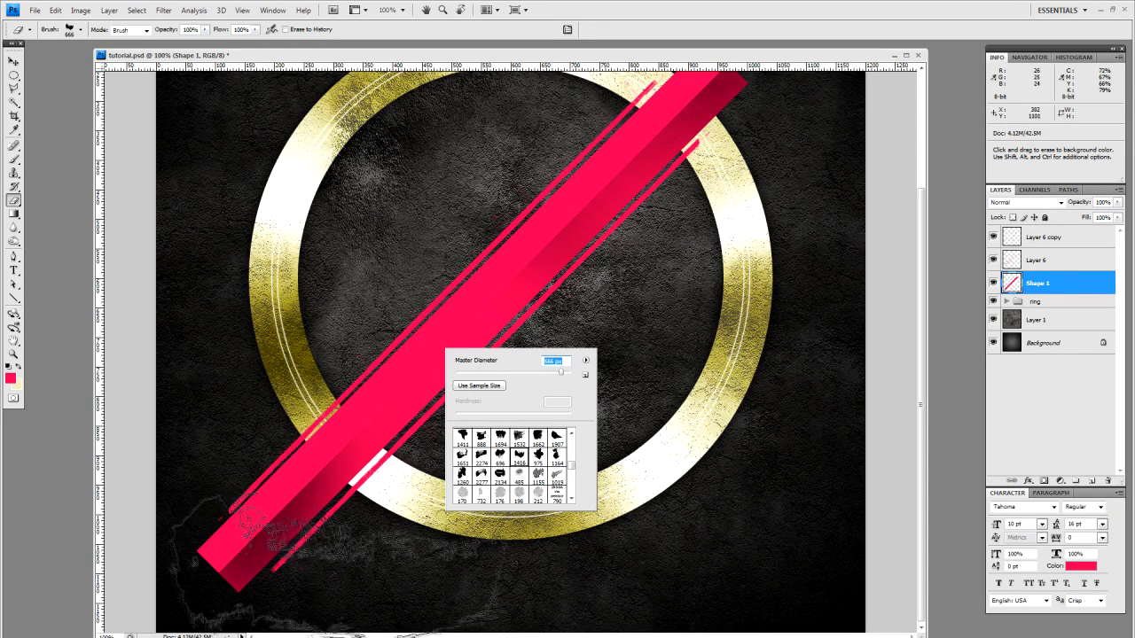
left_click(278, 586)
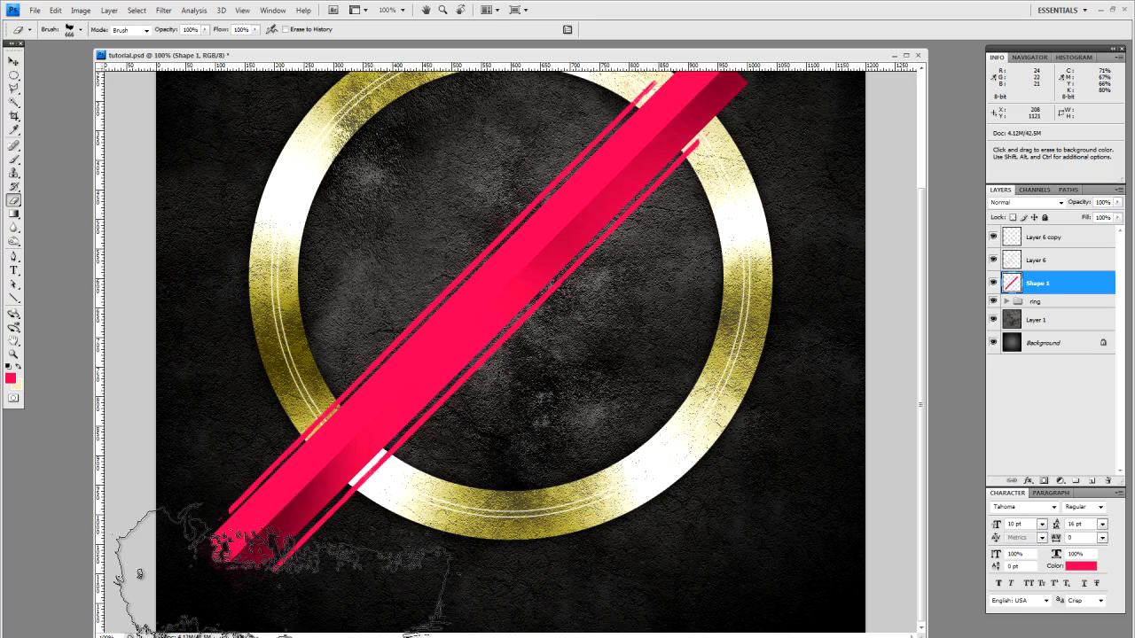
Step: Roughen the upper-right end of the bar on Shape 1 with the Eraser's 666 px grunge brush
left_click_drag(708, 304, 709, 442)
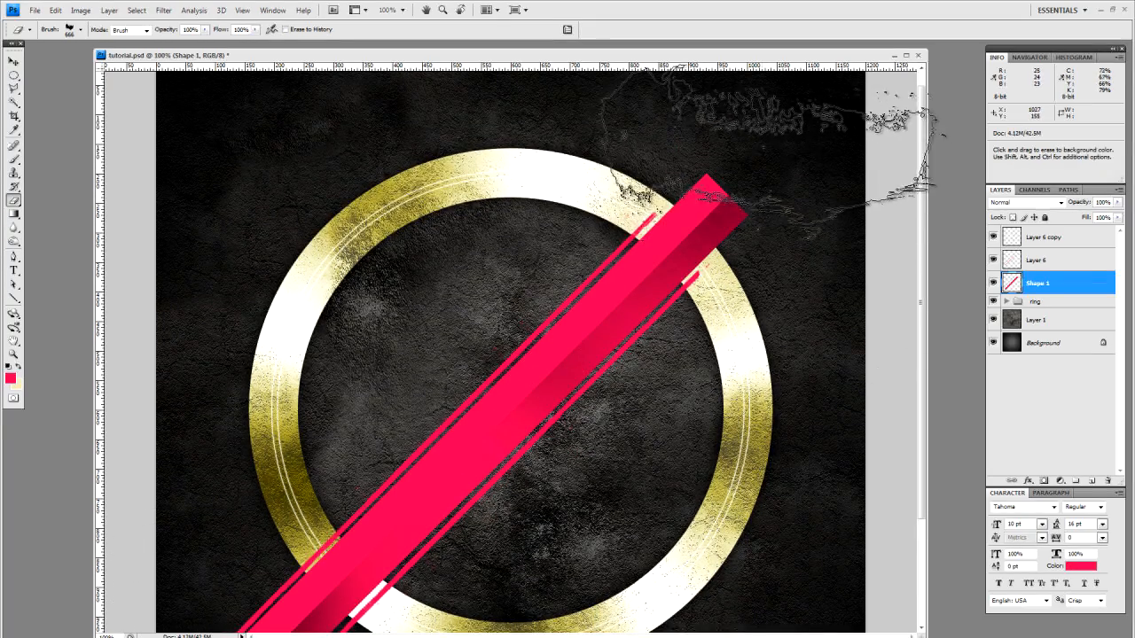
left_click(755, 160)
left_click(755, 161)
left_click(756, 160)
mouse_move(616, 435)
left_mouse_down()
mouse_move(642, 326)
mouse_move(646, 358)
left_mouse_up()
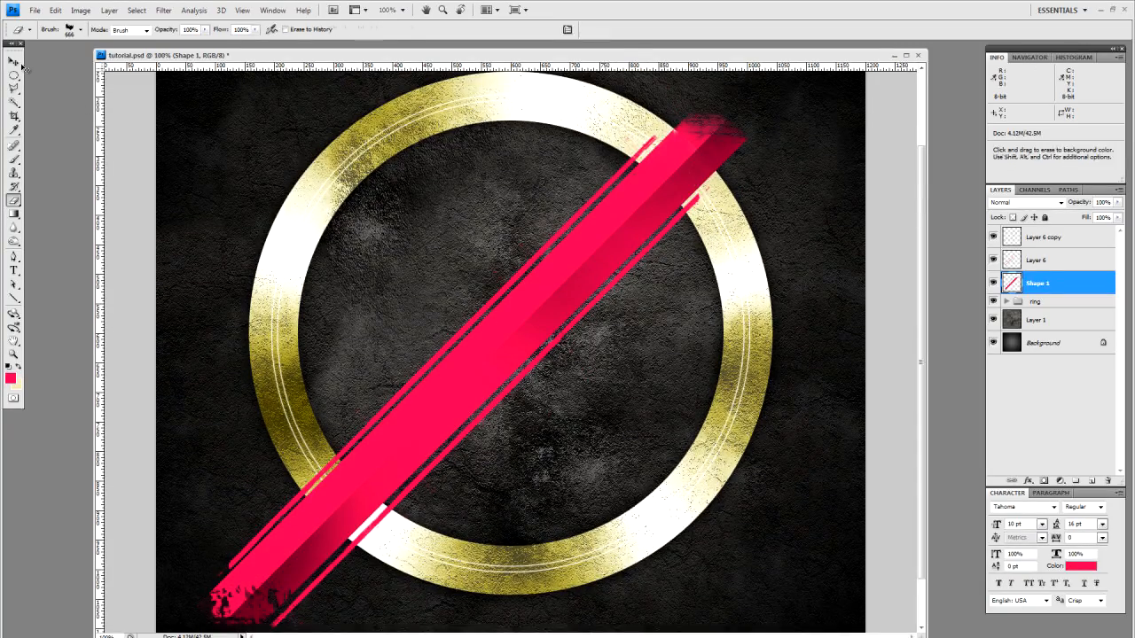
Step: Save tutorial.psd with maximum compatibility enabled
key("v")
key("ctrl+s")
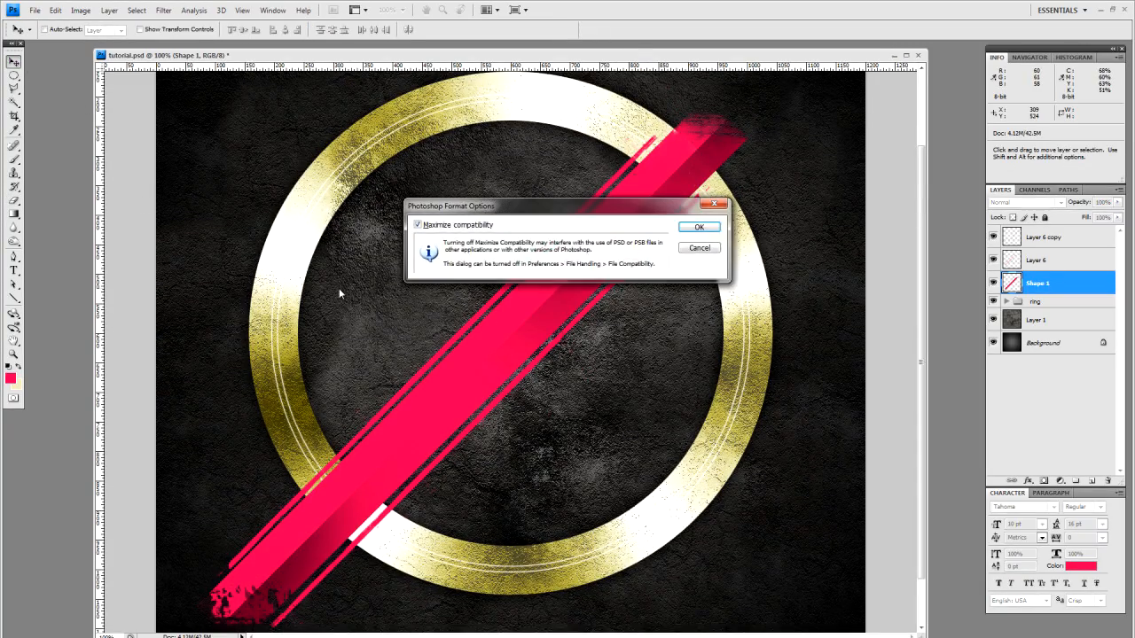
left_click(695, 227)
Step: Select Shape 1, Layer 6 and Layer 6 copy together and move them about 41 px right and 42 px up
left_click_drag(583, 356, 597, 338)
key("shift")
left_click(1062, 237, "shift")
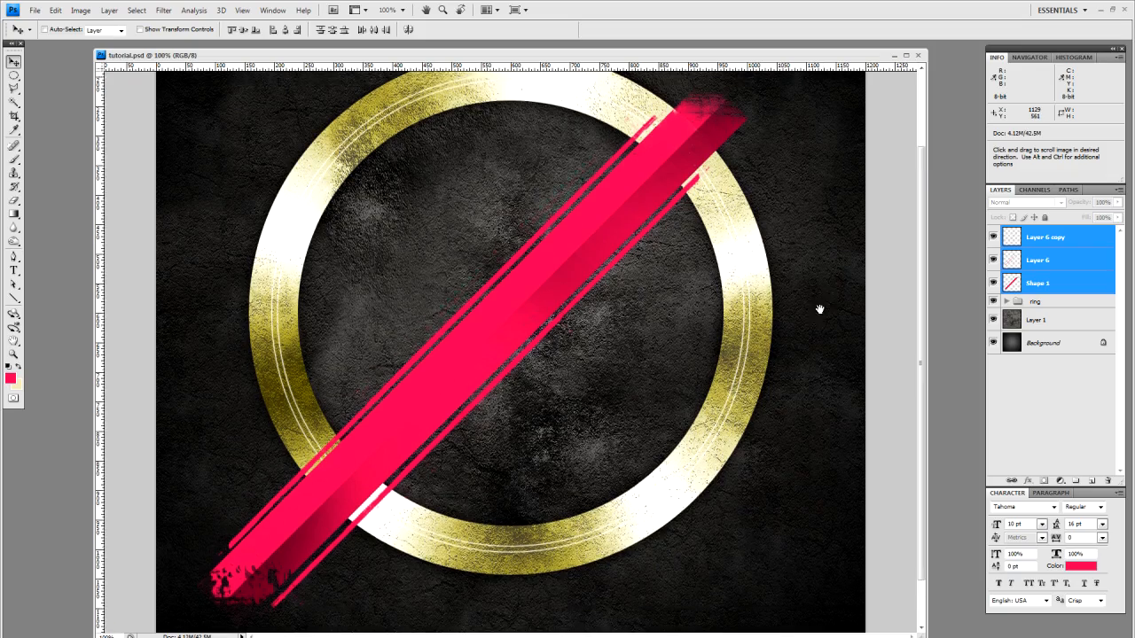
scroll(820, 311, "up", 1)
left_click_drag(550, 314, 570, 296)
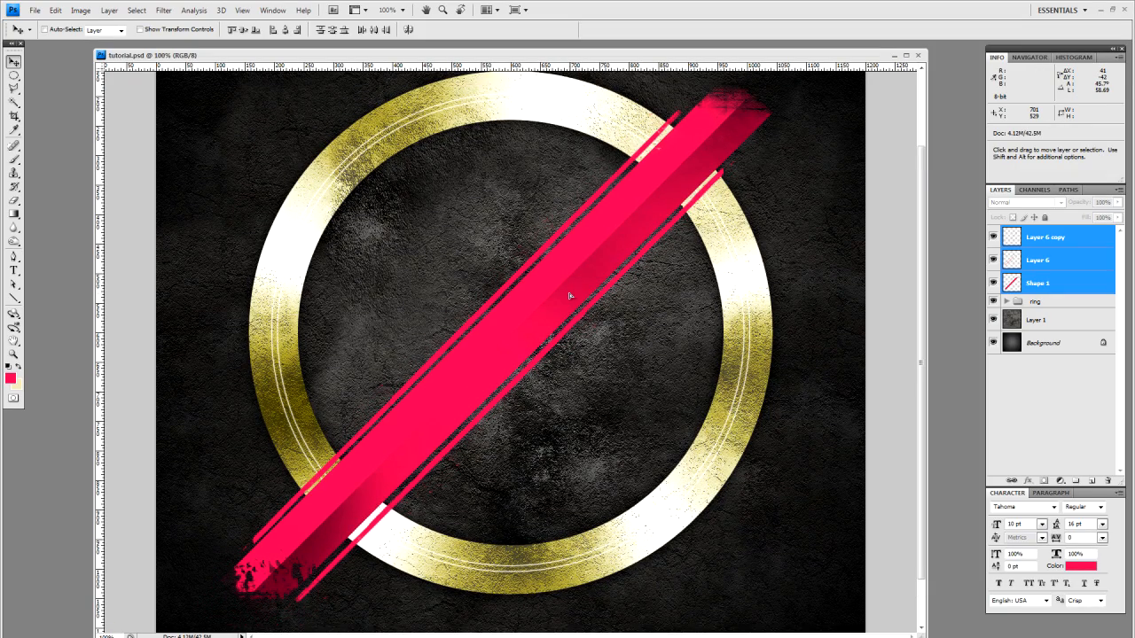
left_click_drag(568, 296, 568, 297)
mouse_move(523, 341)
left_mouse_down()
mouse_move(512, 329)
mouse_move(519, 362)
left_mouse_up()
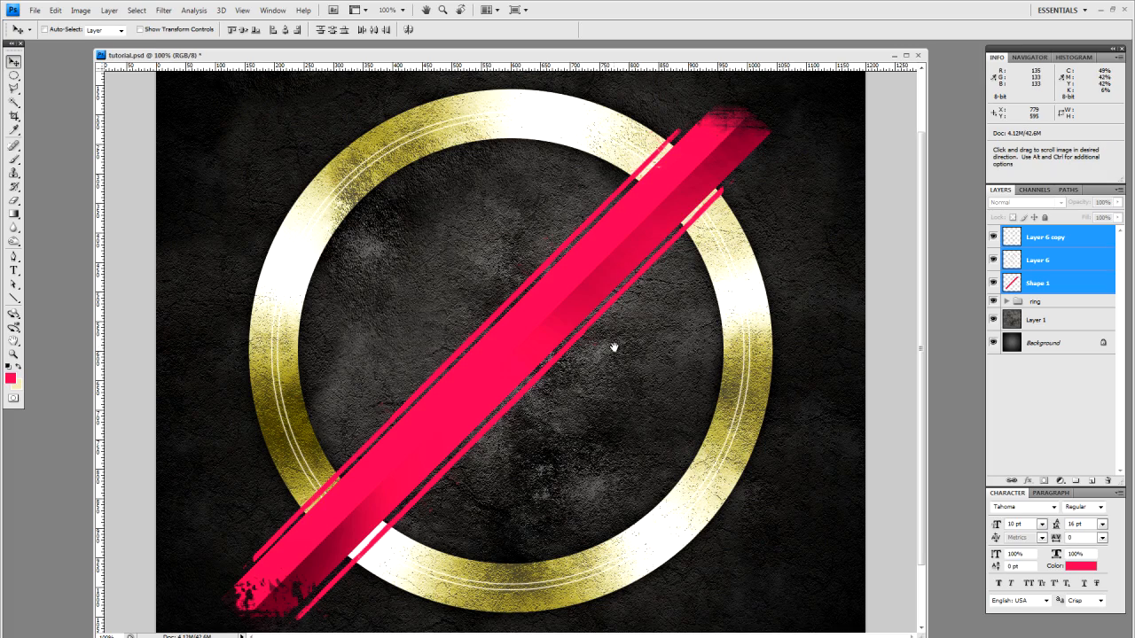
left_click_drag(614, 347, 614, 298)
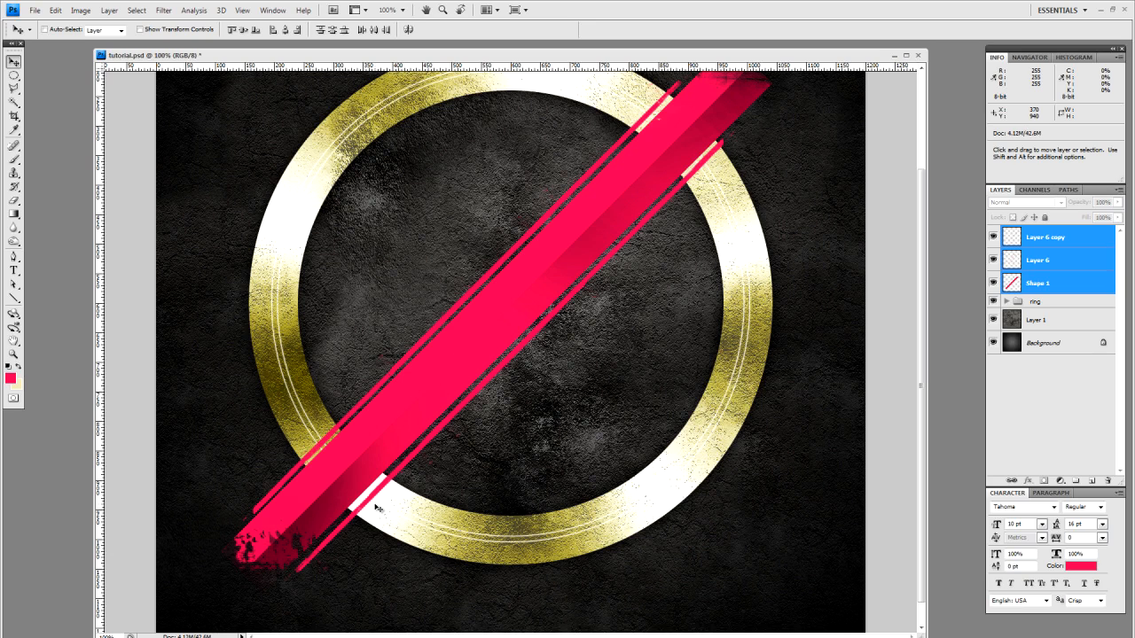
left_click_drag(437, 386, 436, 396)
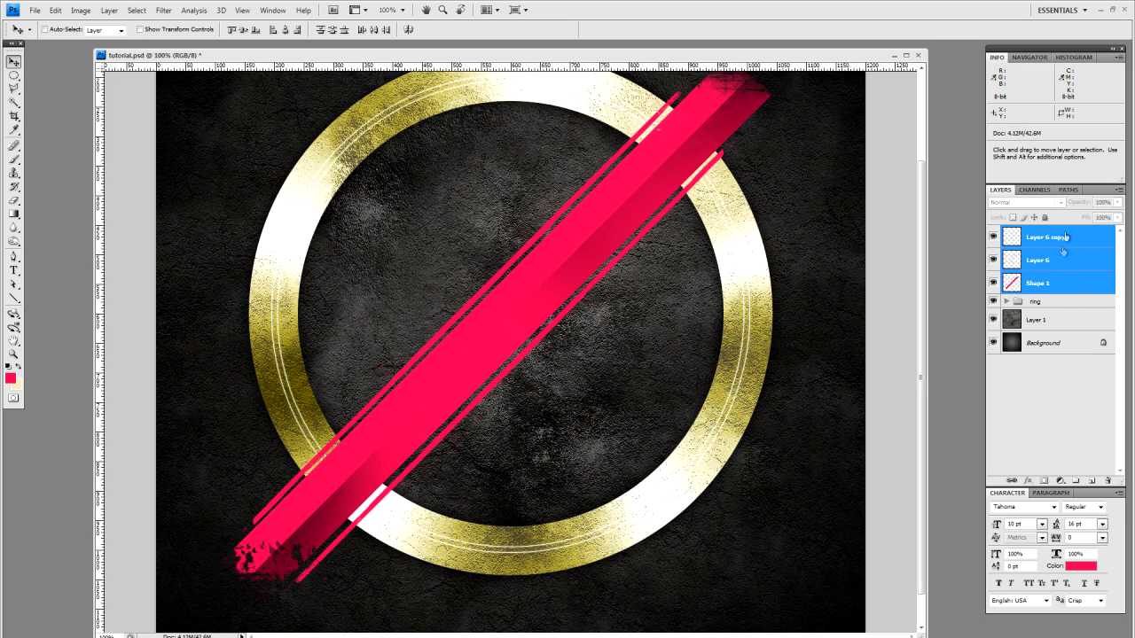
Step: Group the bar and its two side-line layers and name the group "red line"
key("shift")
left_click(1075, 482, "shift")
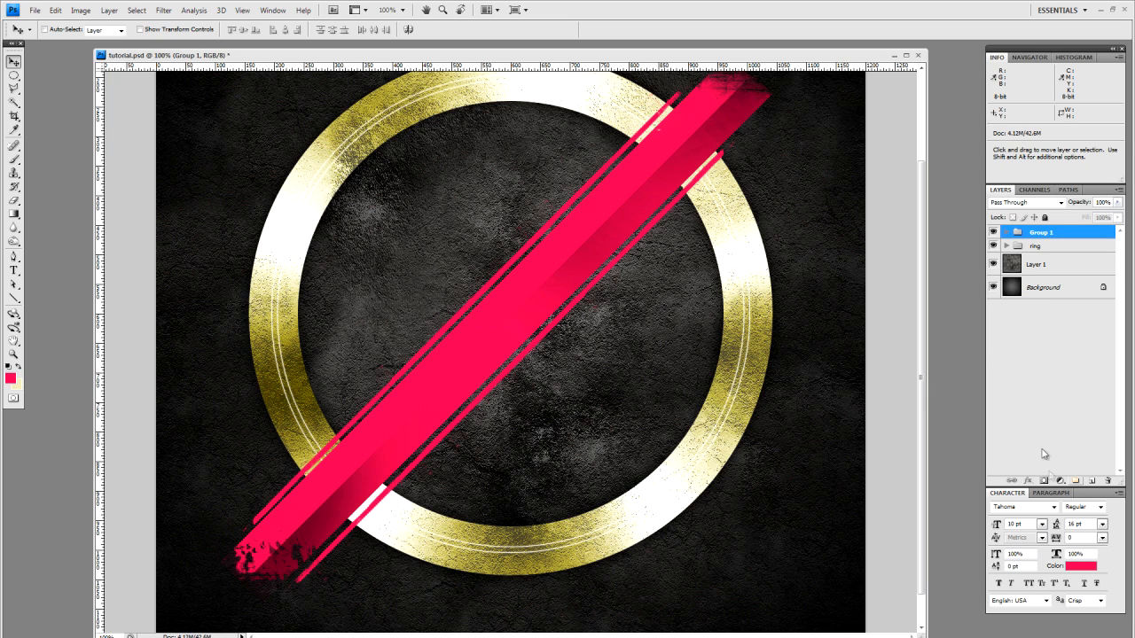
double_click(1042, 237)
type("red")
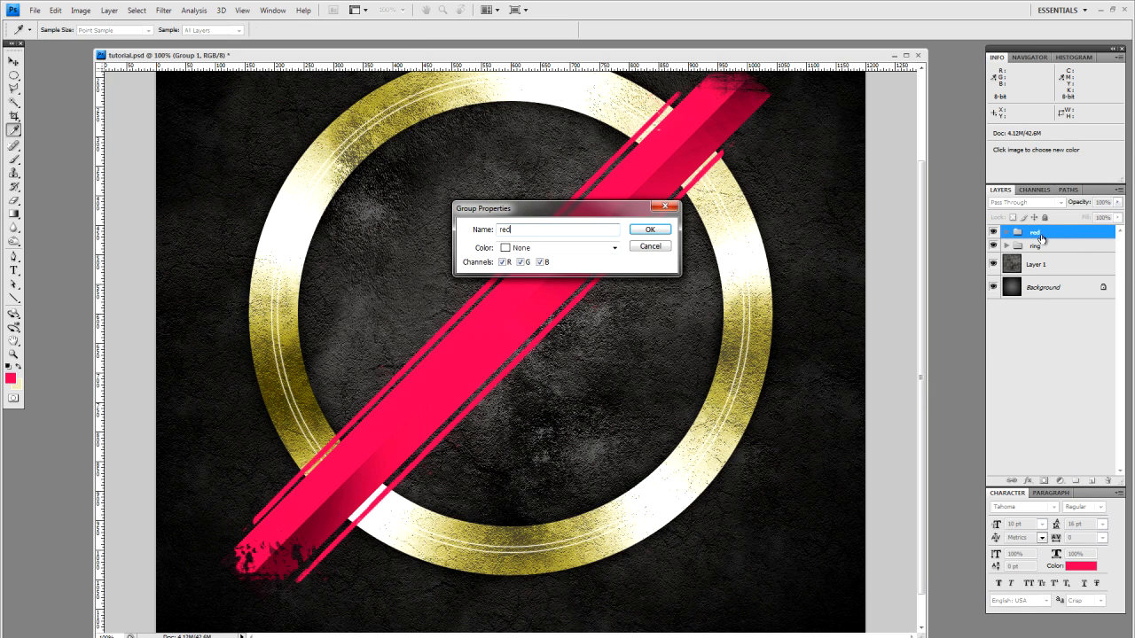
key("Return")
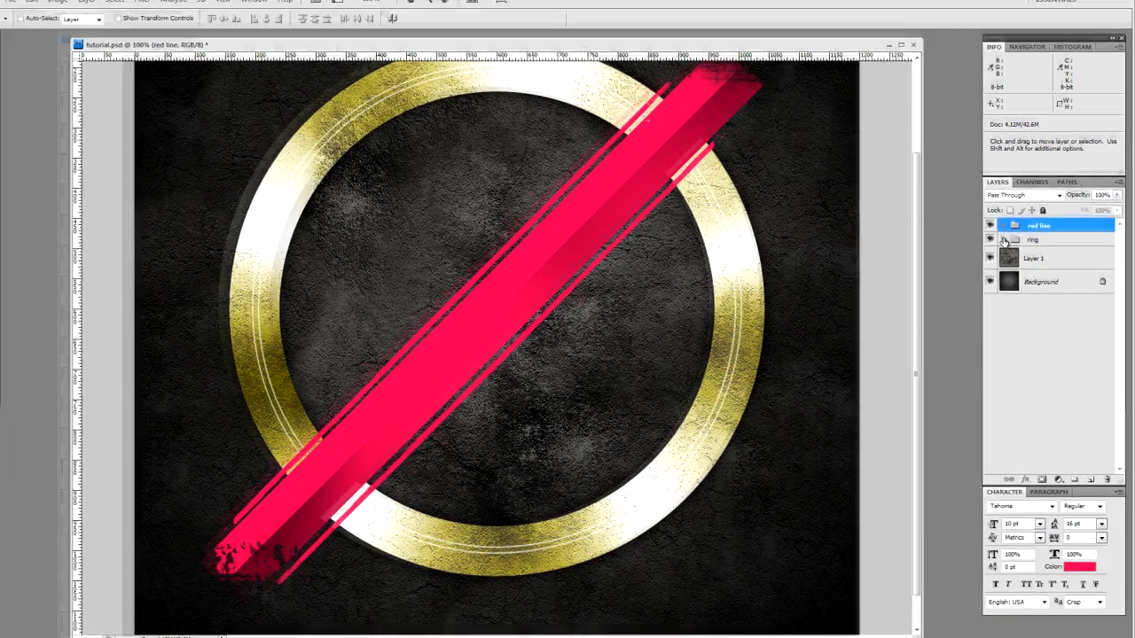
Step: Load the ring outline from Layer 2 as a selection, invert it and add it as a layer mask to the red line group
left_click(1007, 245)
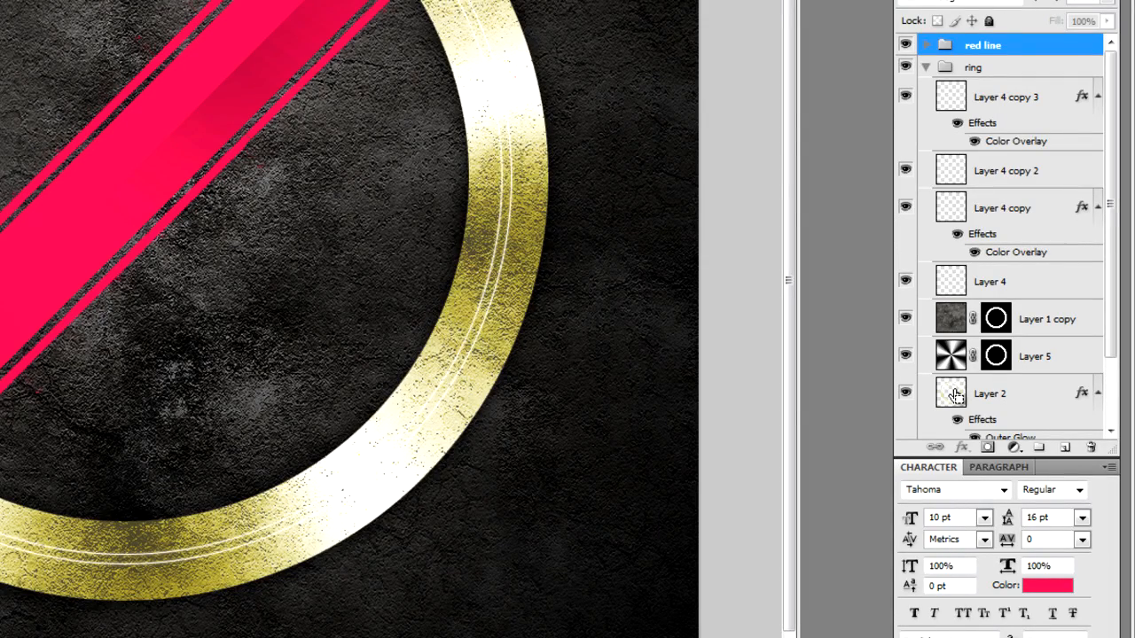
left_click(956, 396, "ctrl")
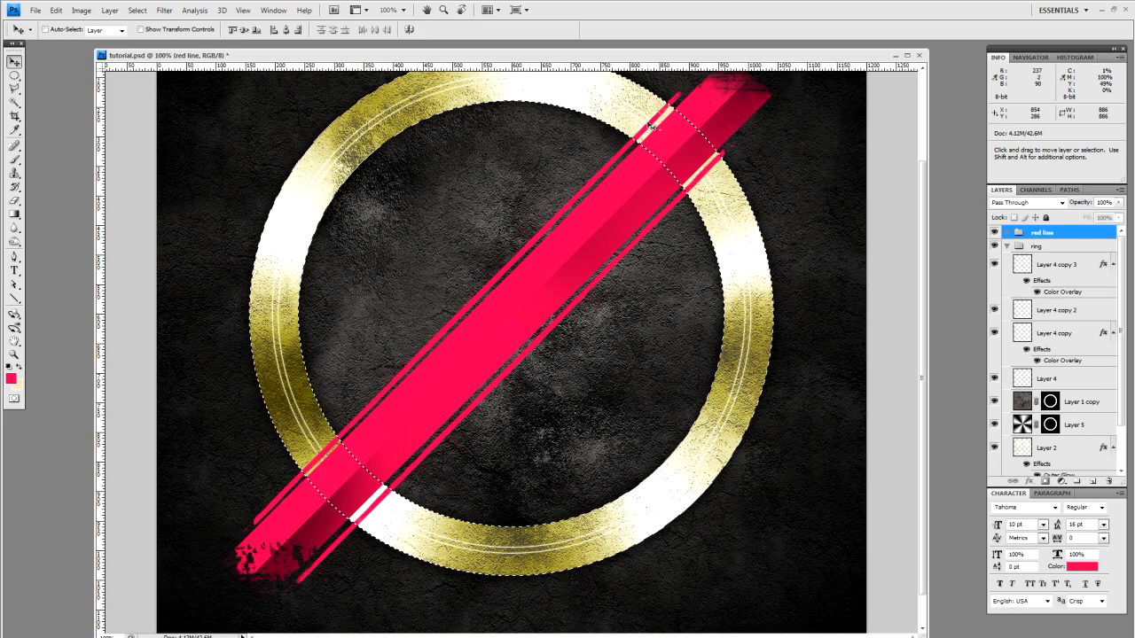
left_click(139, 14)
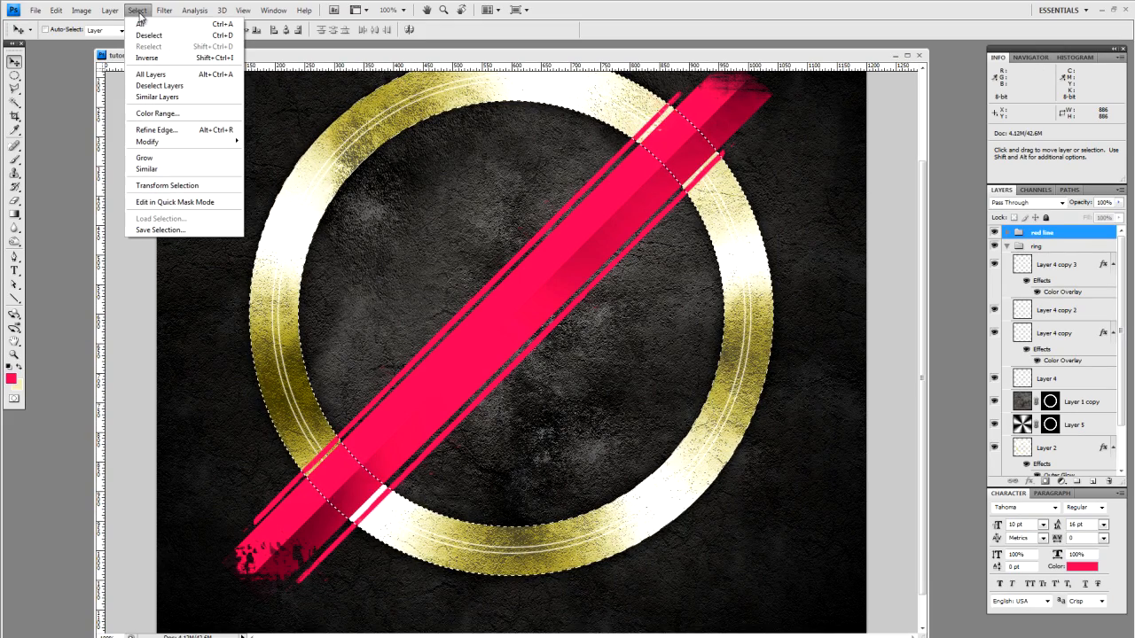
left_click(147, 59)
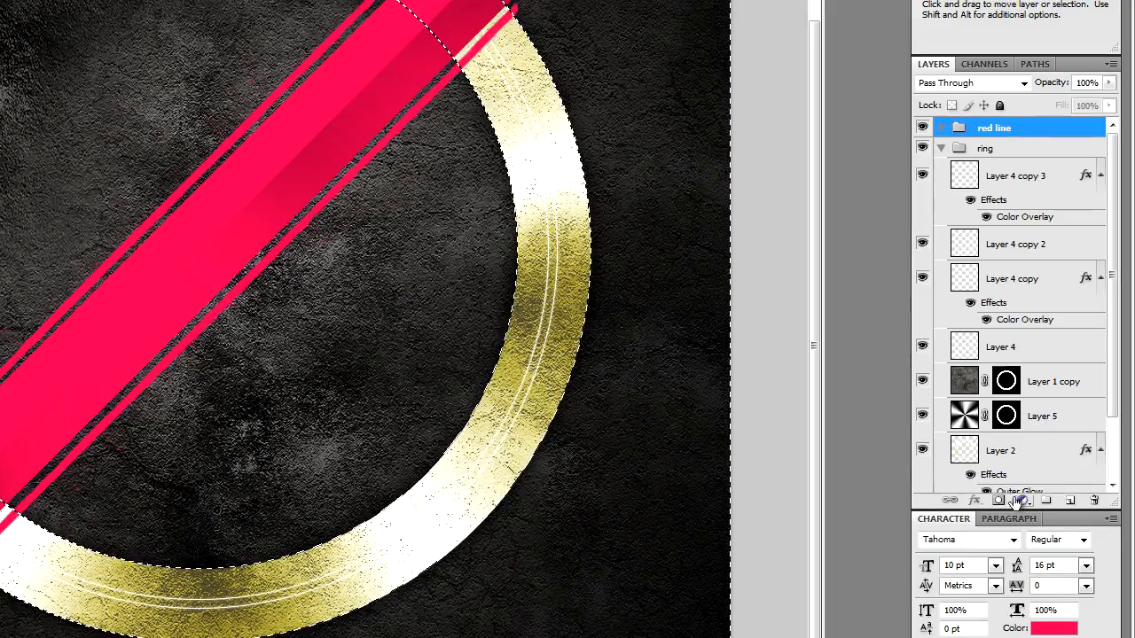
left_click(999, 501)
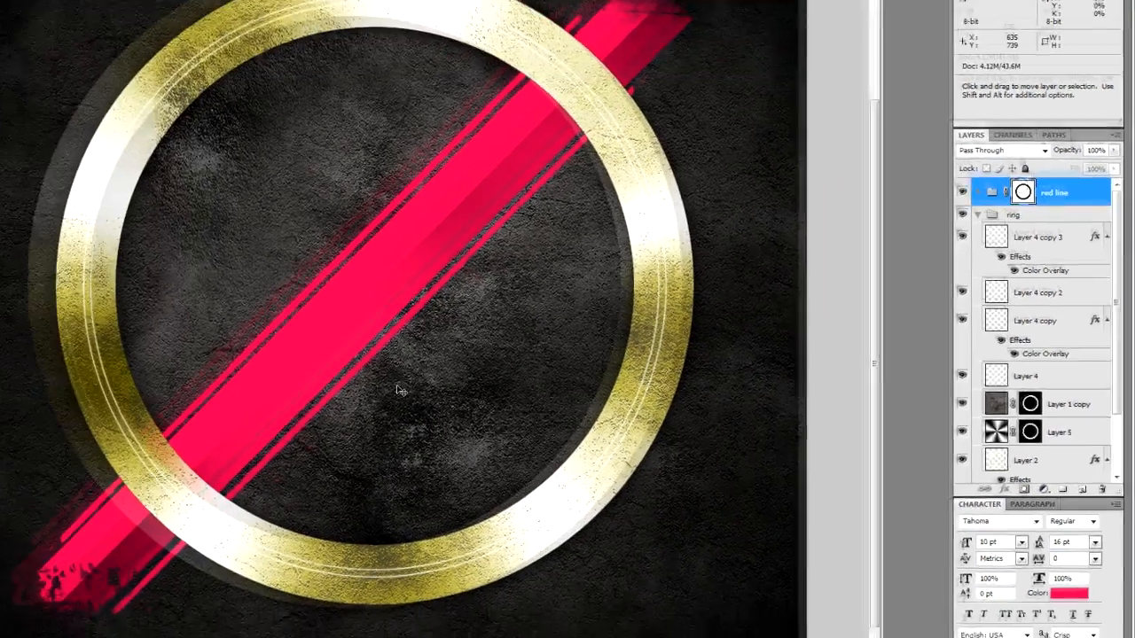
left_click_drag(594, 212, 598, 252)
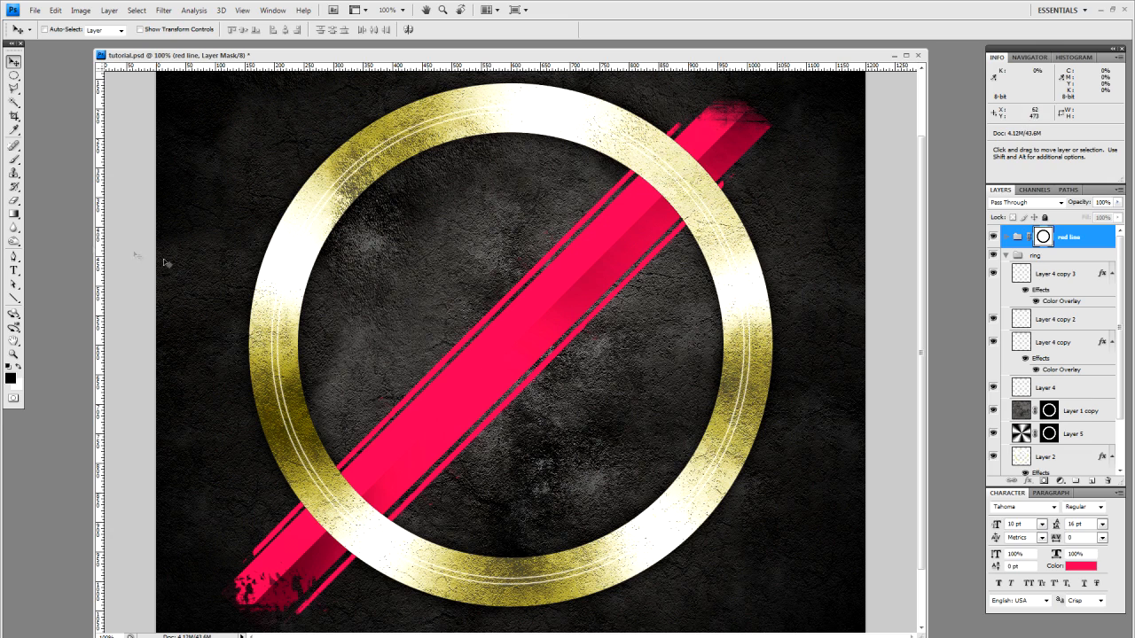
Step: Paint white on the red line mask with a soft 300 px brush to bring the bar over the ring at the upper-right crossing
left_click(13, 160)
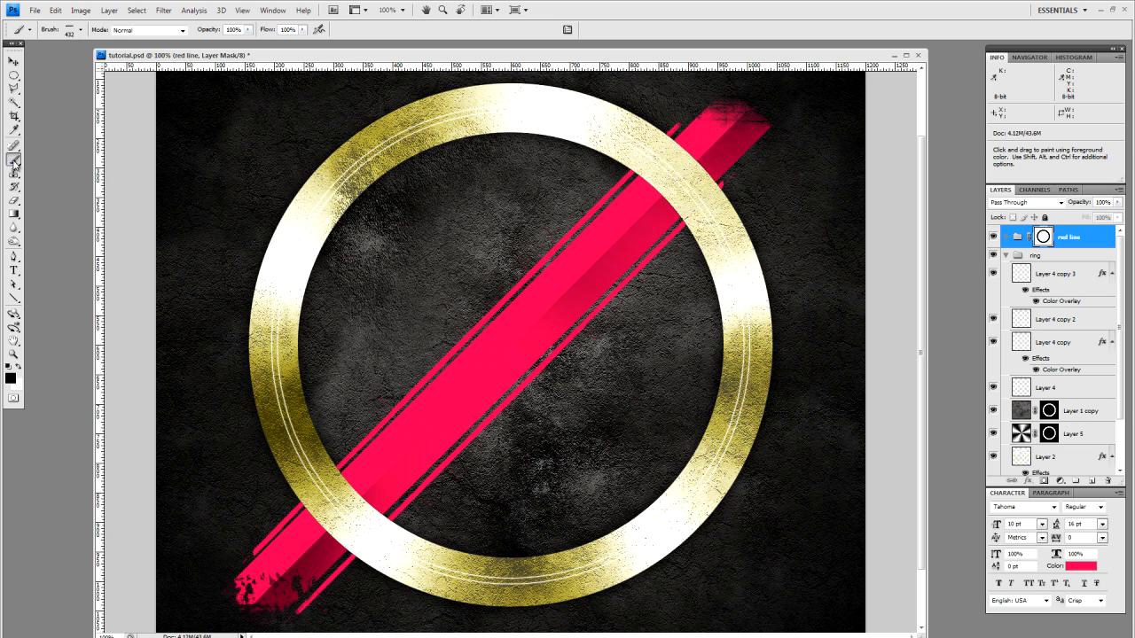
right_click(537, 317)
left_click_drag(663, 465, 666, 411)
left_click(650, 443)
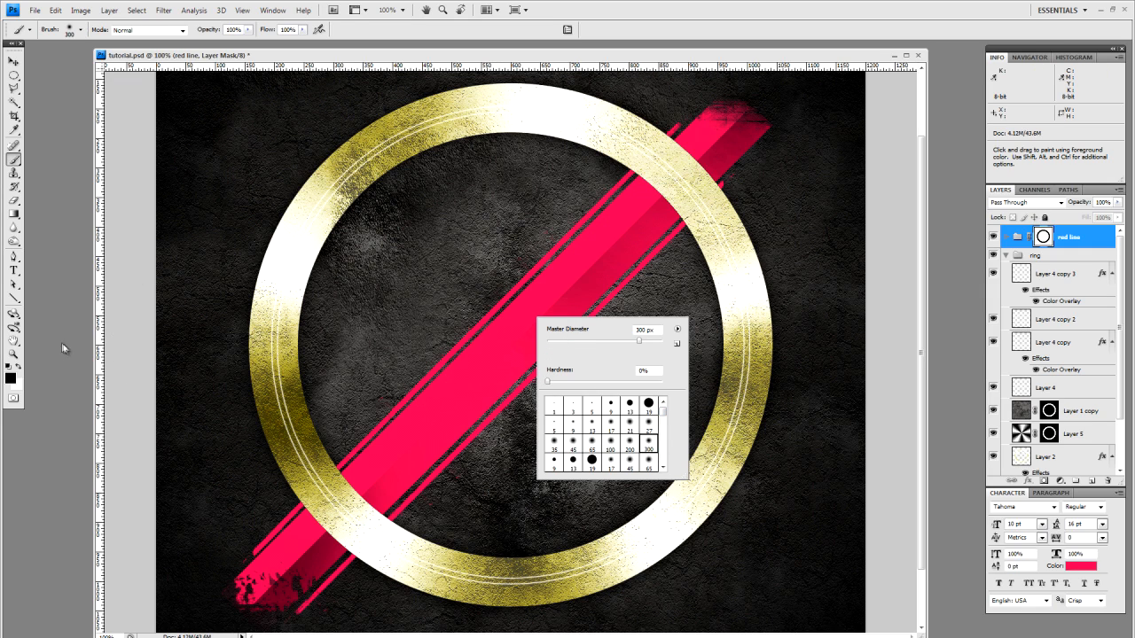
left_click(18, 369)
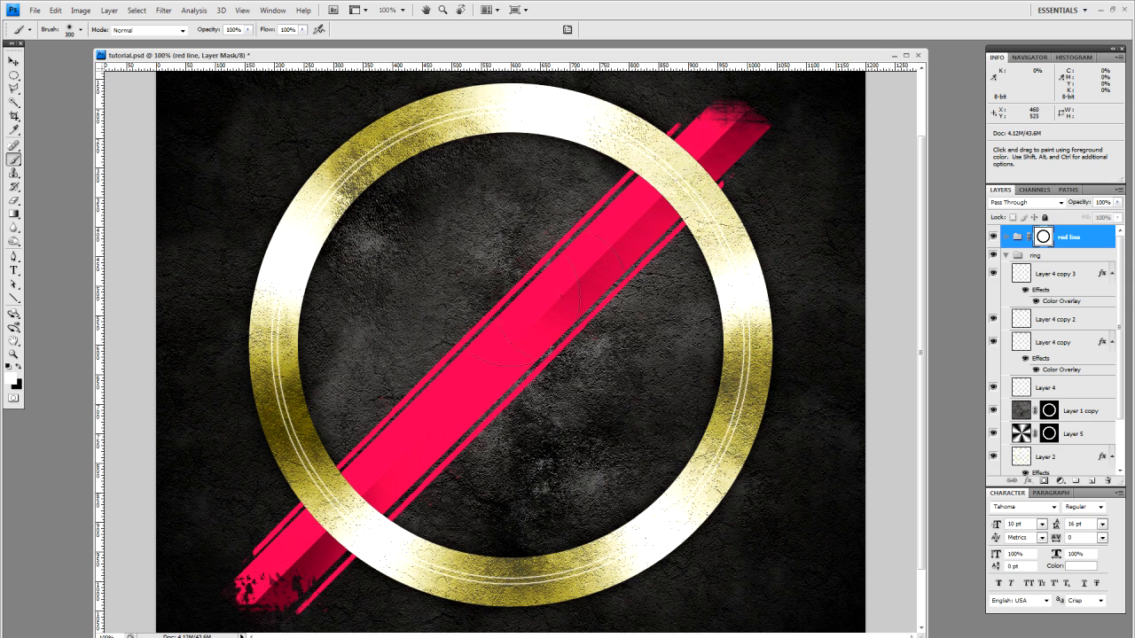
mouse_move(719, 280)
left_mouse_down()
mouse_move(608, 142)
mouse_move(697, 234)
left_mouse_up()
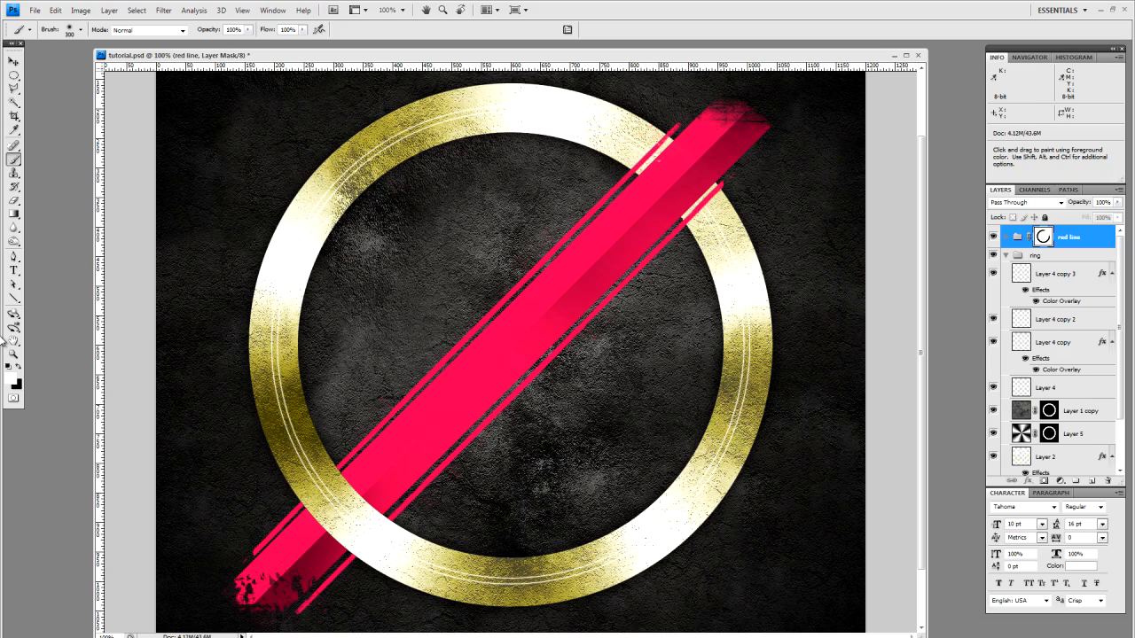
left_click_drag(459, 414, 461, 393)
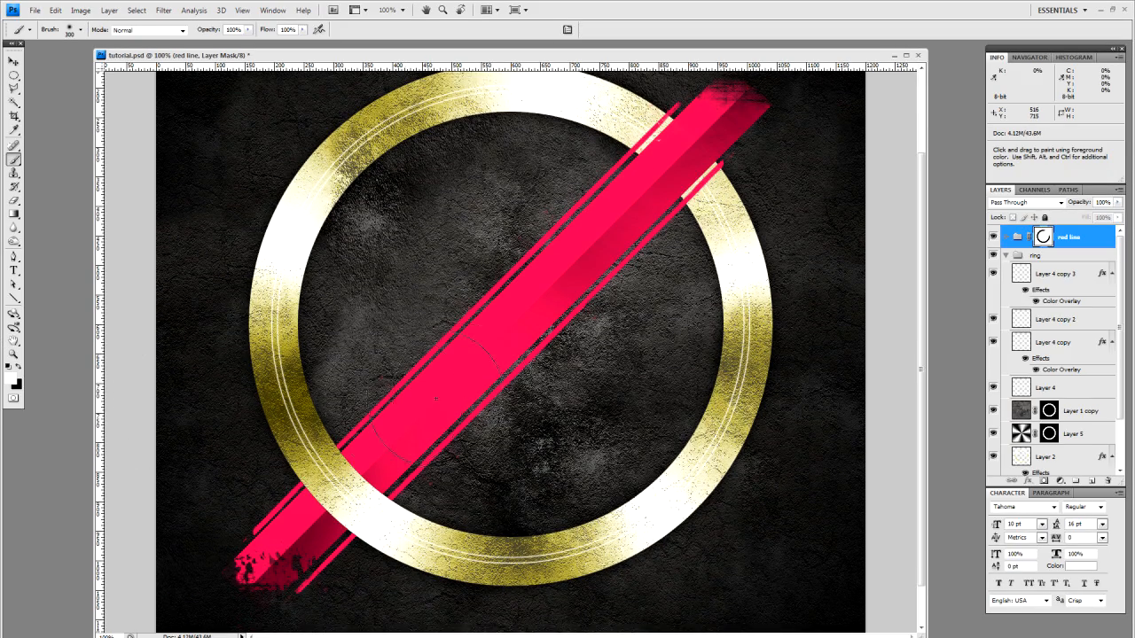
left_click(13, 61)
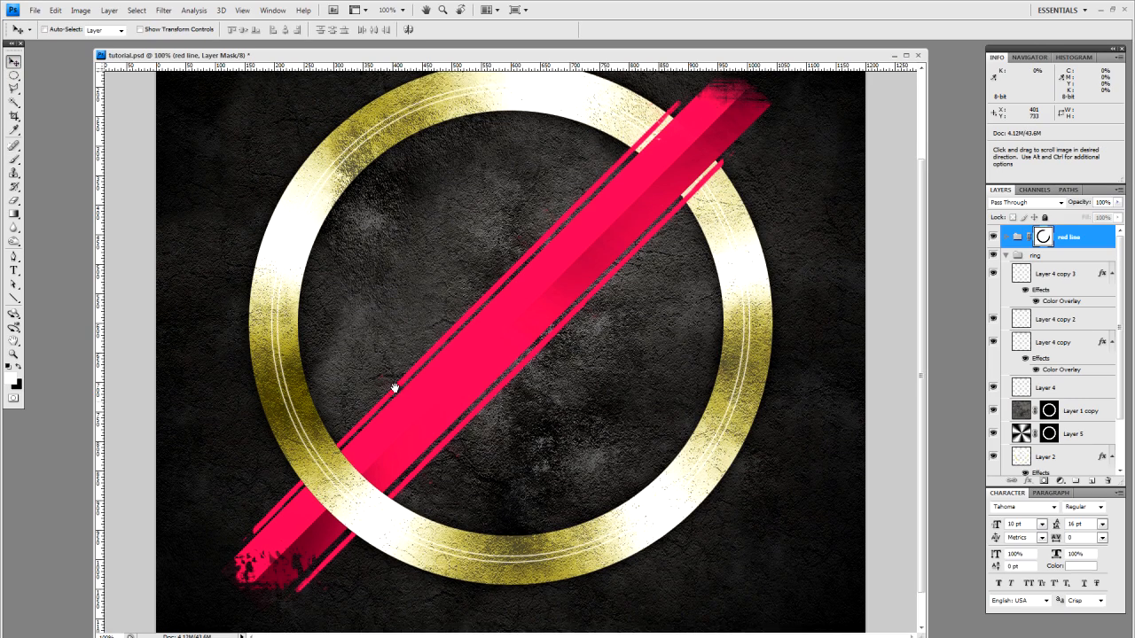
left_click_drag(395, 388, 395, 358)
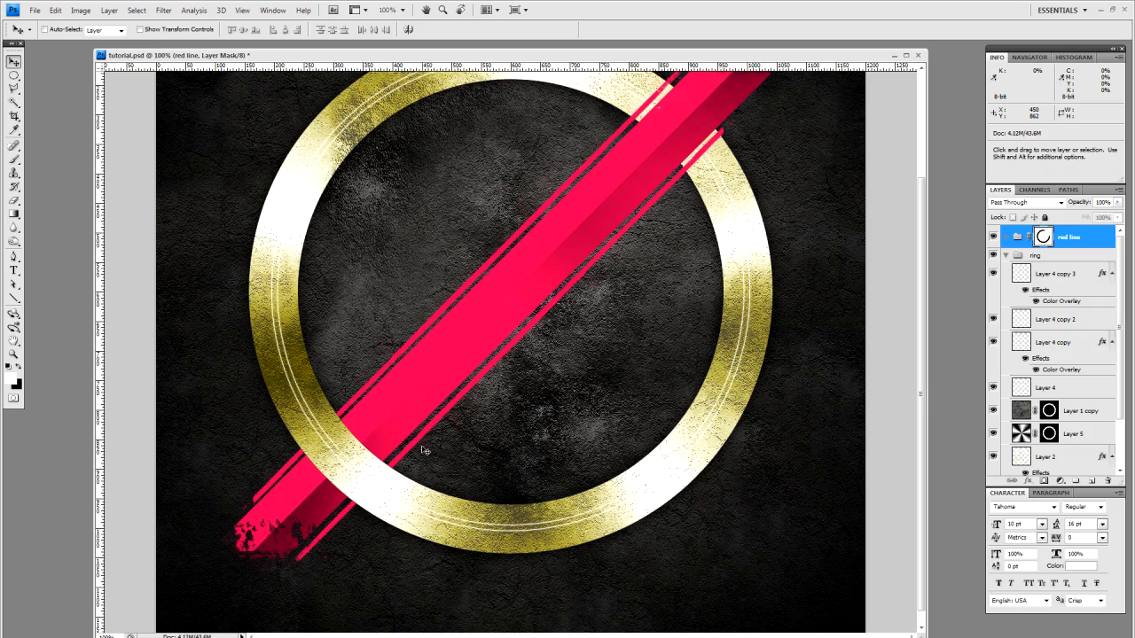
mouse_move(585, 337)
left_mouse_down()
mouse_move(591, 398)
mouse_move(599, 346)
left_mouse_up()
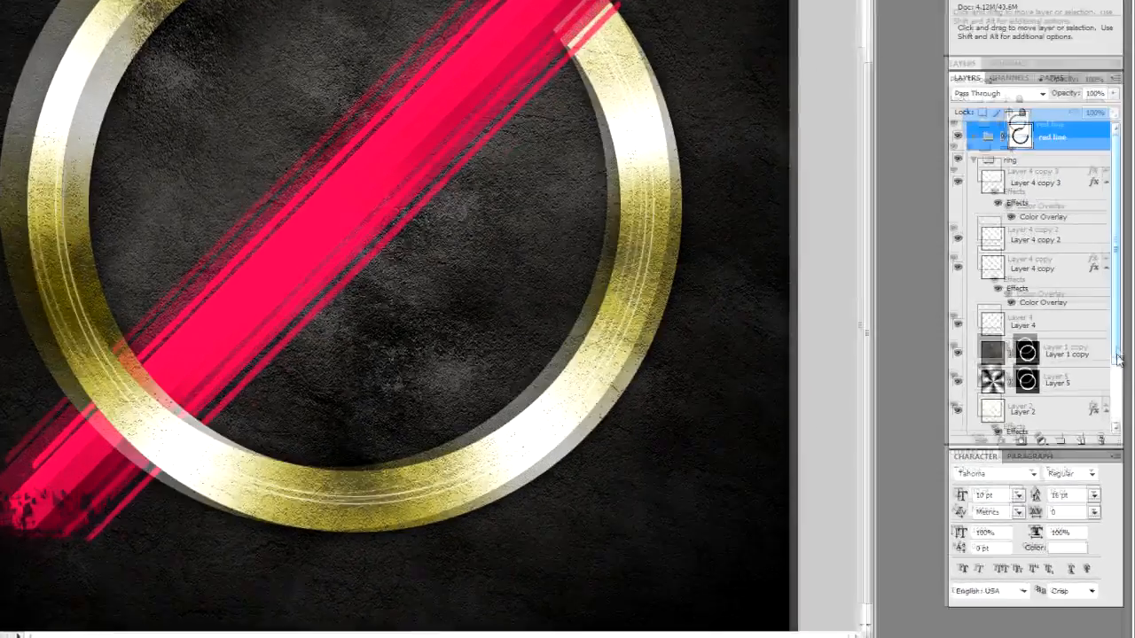
Step: Duplicate Layer 2 from the ring group and place the copy above the red line group
left_click_drag(1120, 413, 1120, 427)
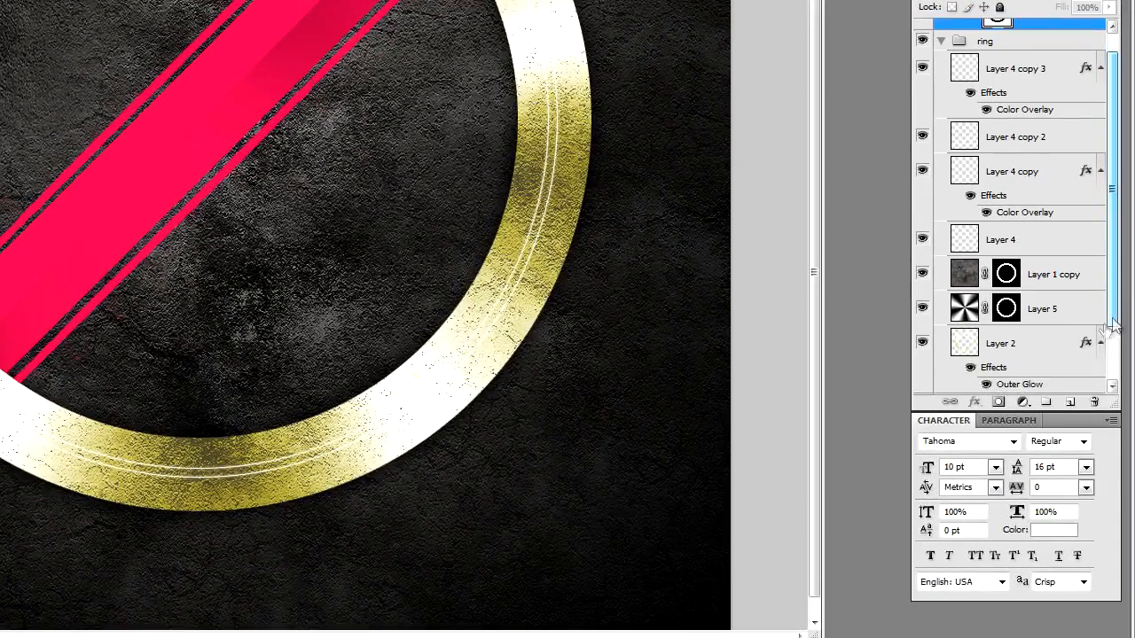
left_click(1014, 348)
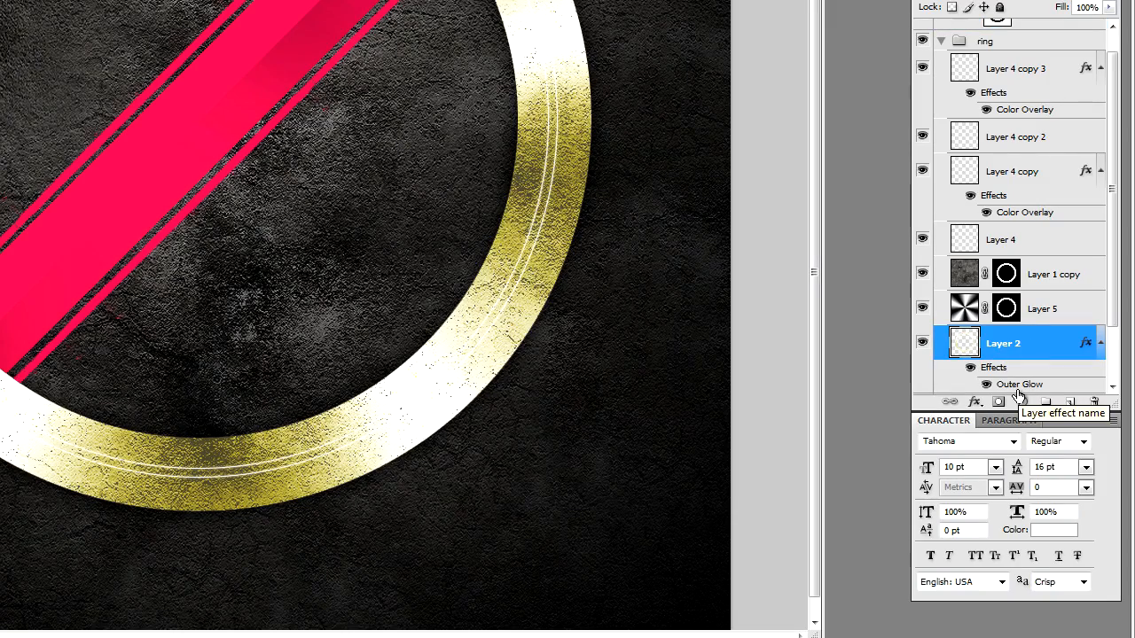
key("ctrl+j")
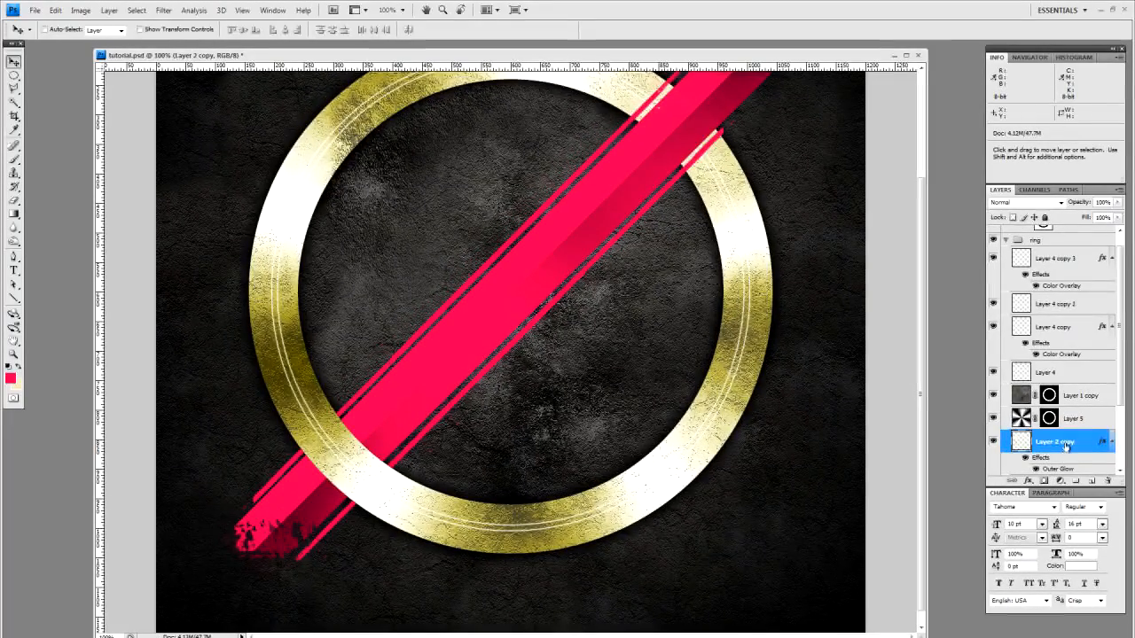
left_click_drag(1067, 446, 1068, 233)
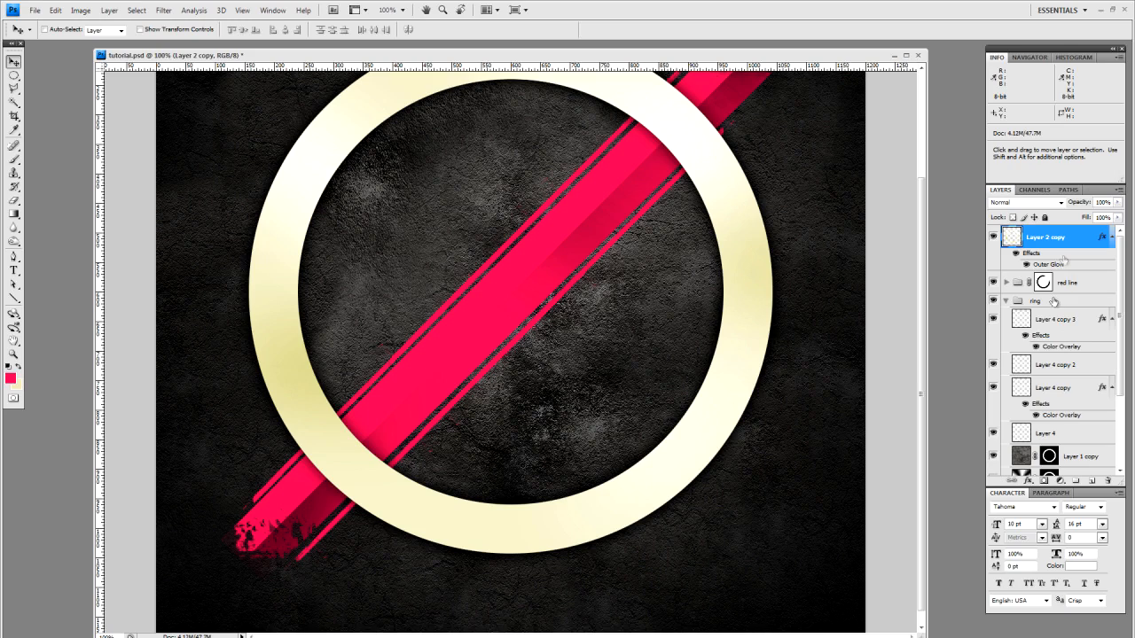
left_click_drag(658, 268, 661, 314)
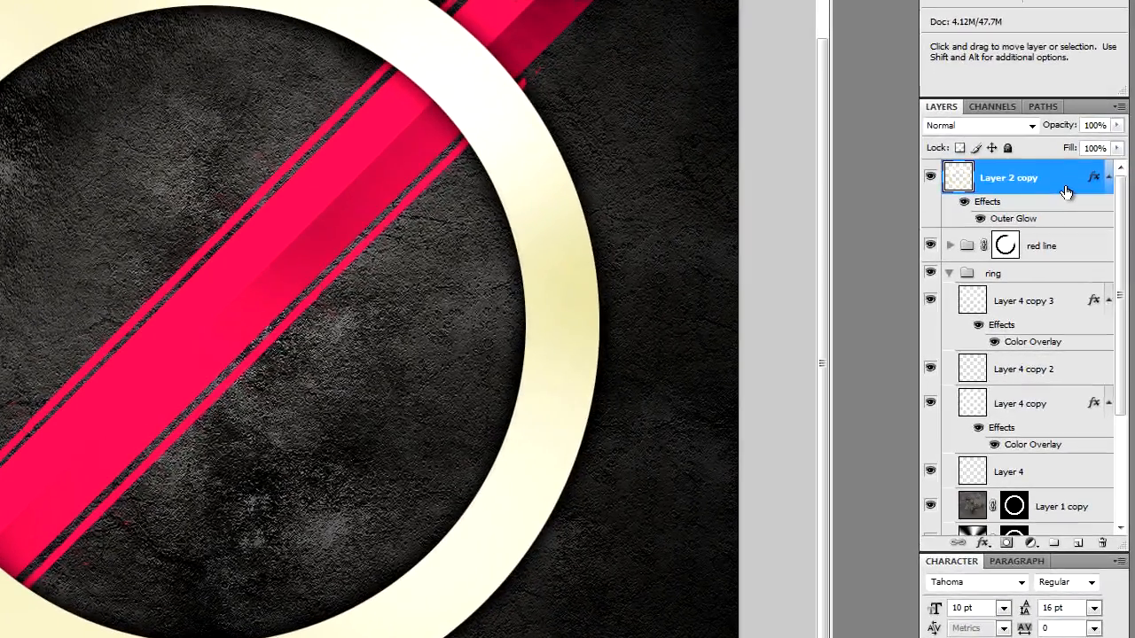
Step: Set the fill opacity of Layer 2 copy to 0% in its blending options, keeping the outer glow
double_click(1082, 247)
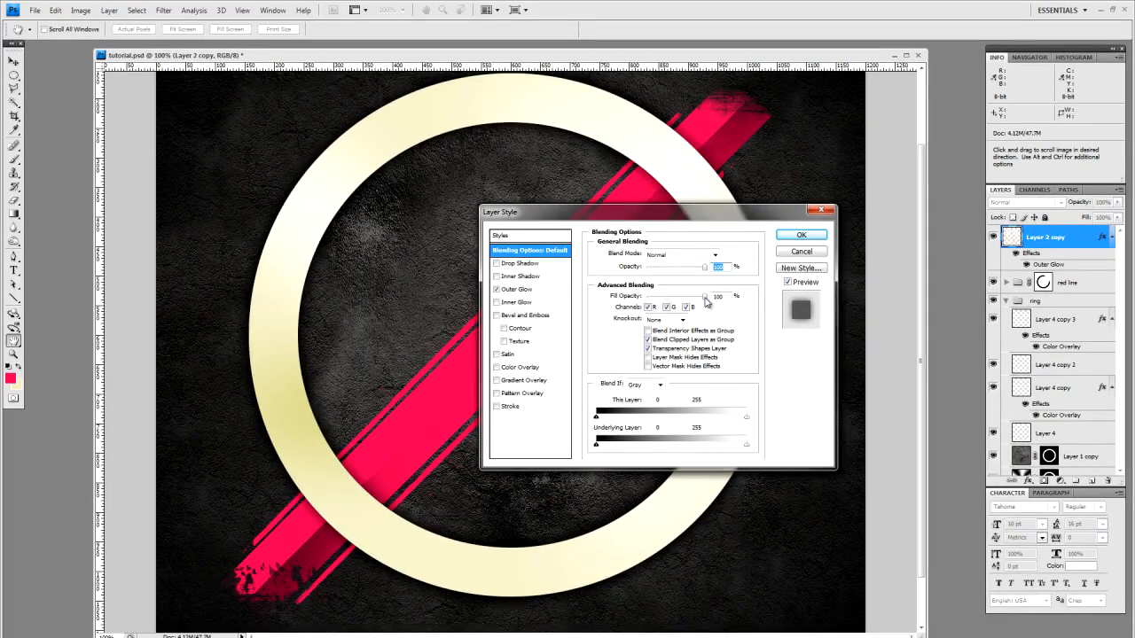
left_click_drag(706, 302, 632, 302)
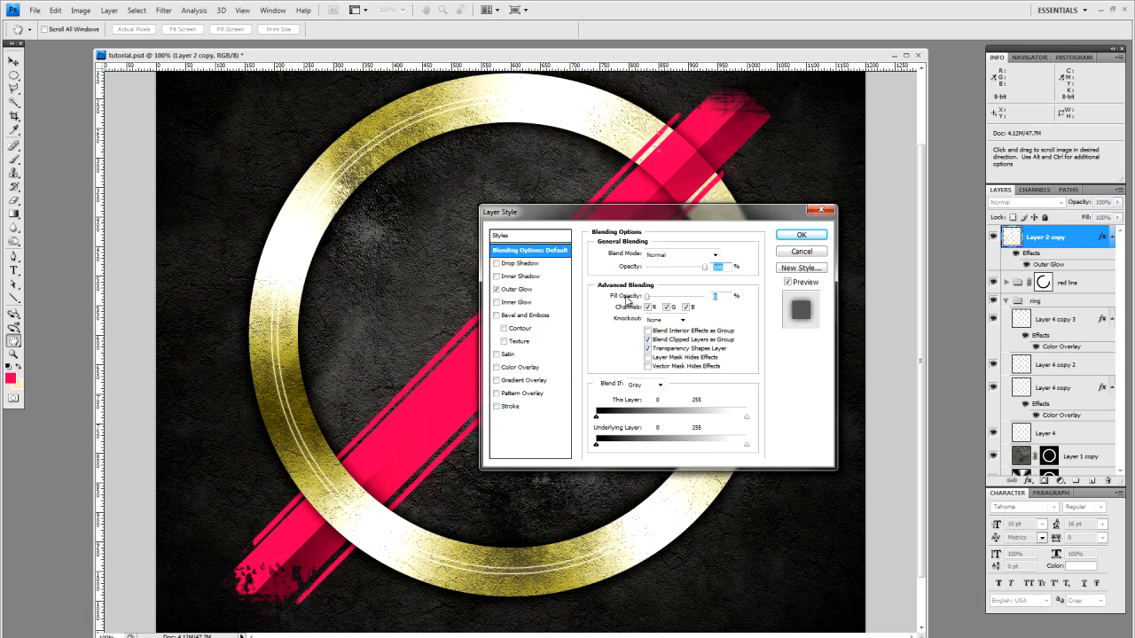
left_click(800, 235)
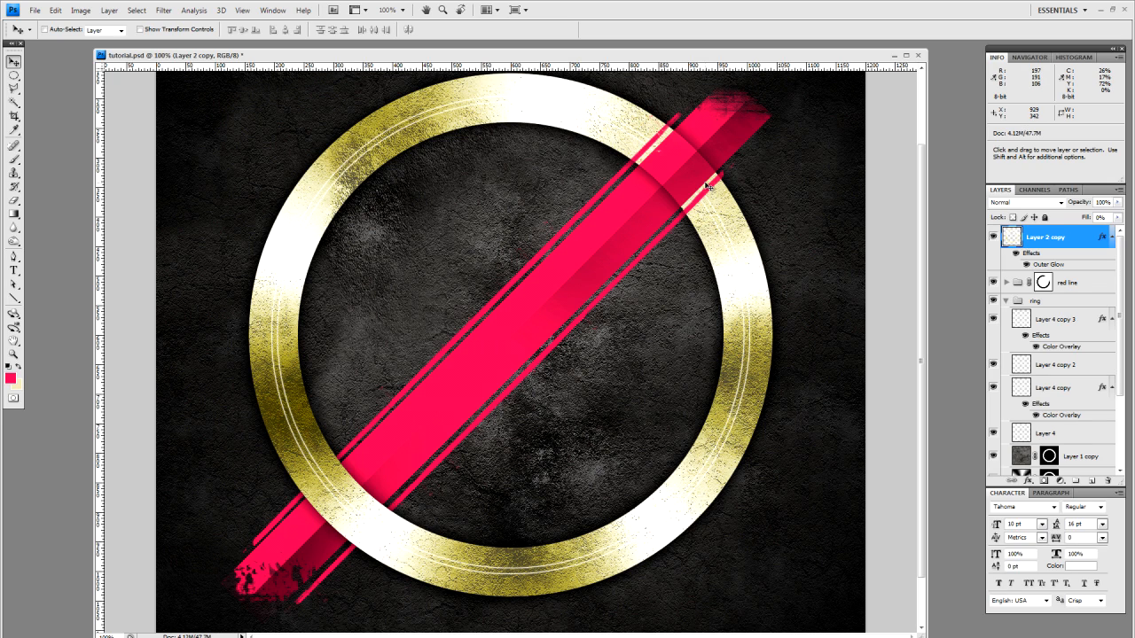
Step: Add a new empty layer above Layer 2 copy and merge the two into one layer
left_click(1090, 484)
left_click(1044, 261, "shift")
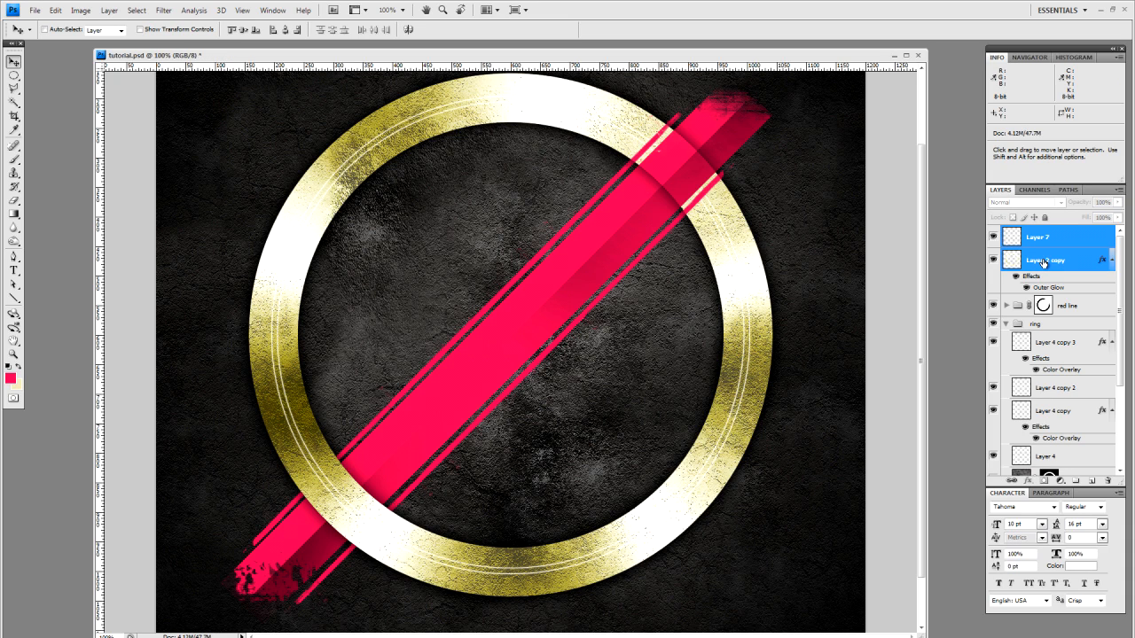
key("ctrl+e")
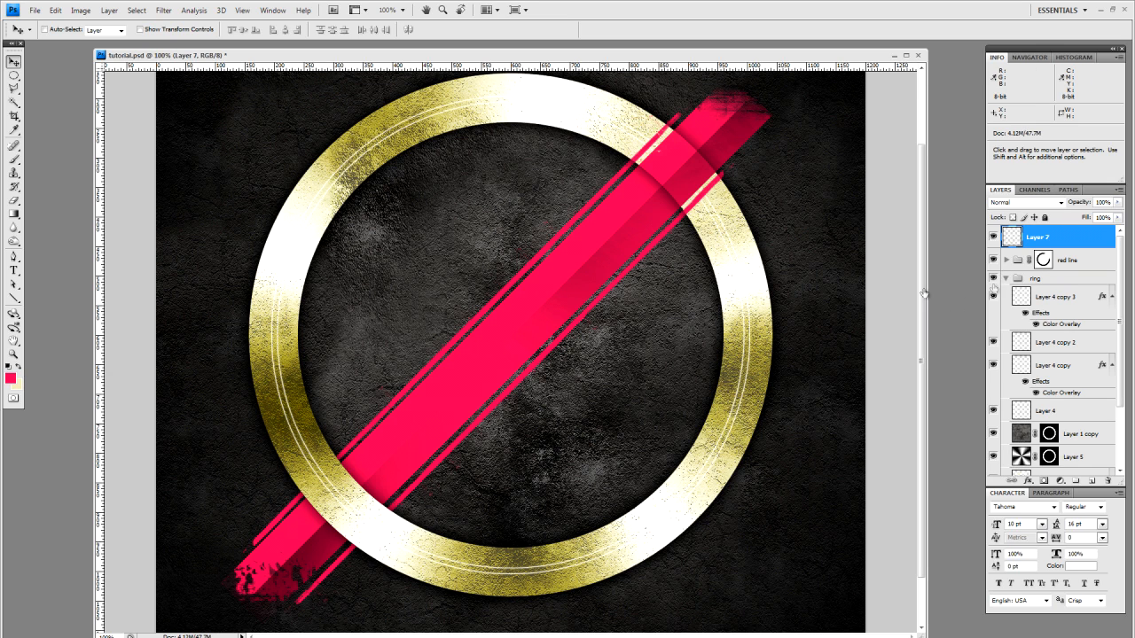
Step: Inspect the Layer 7 shadow by temporarily hiding the ring and red line groups
left_click(1005, 278)
left_click(993, 278)
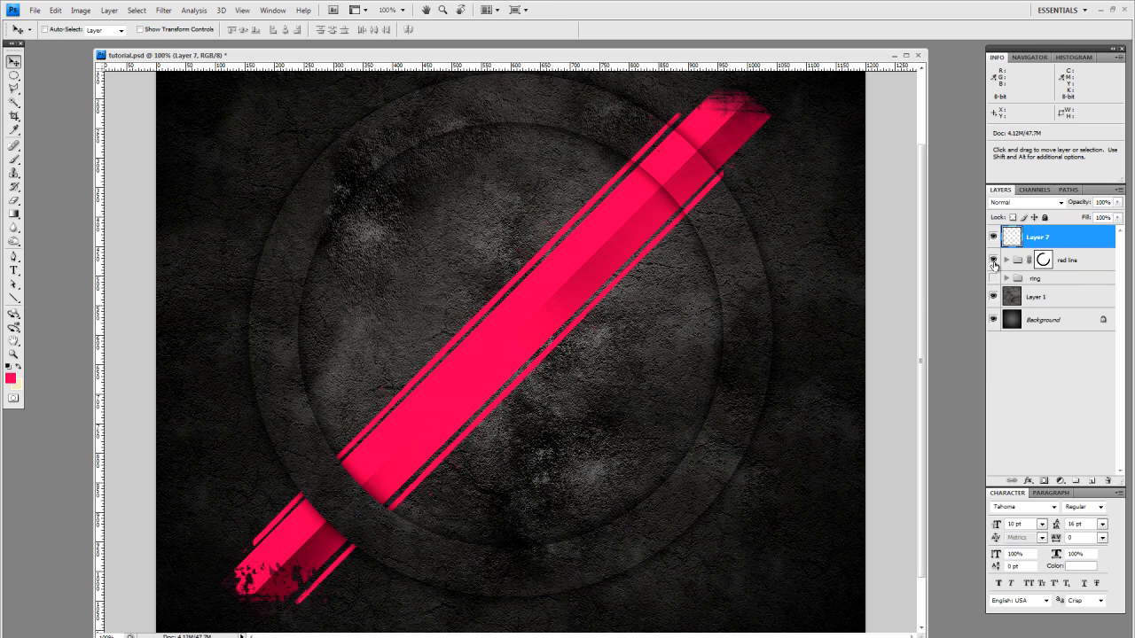
left_click(993, 260)
mouse_move(762, 271)
left_mouse_down()
mouse_move(768, 321)
mouse_move(773, 233)
mouse_move(781, 268)
left_mouse_up()
left_click(993, 259)
left_click(993, 278)
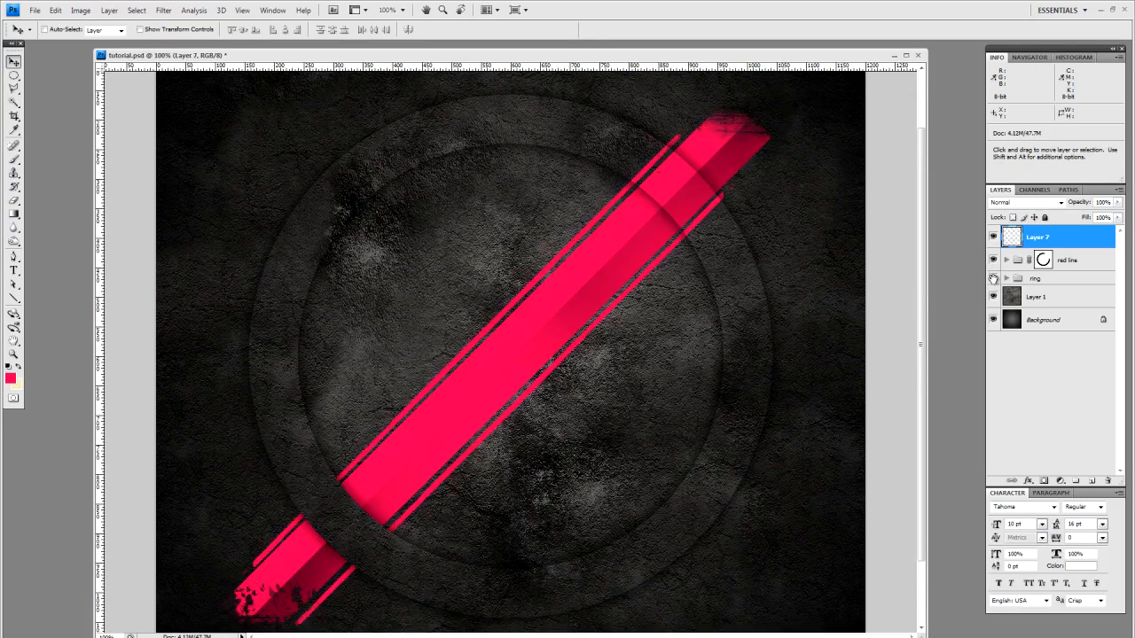
left_click_drag(753, 344, 759, 318)
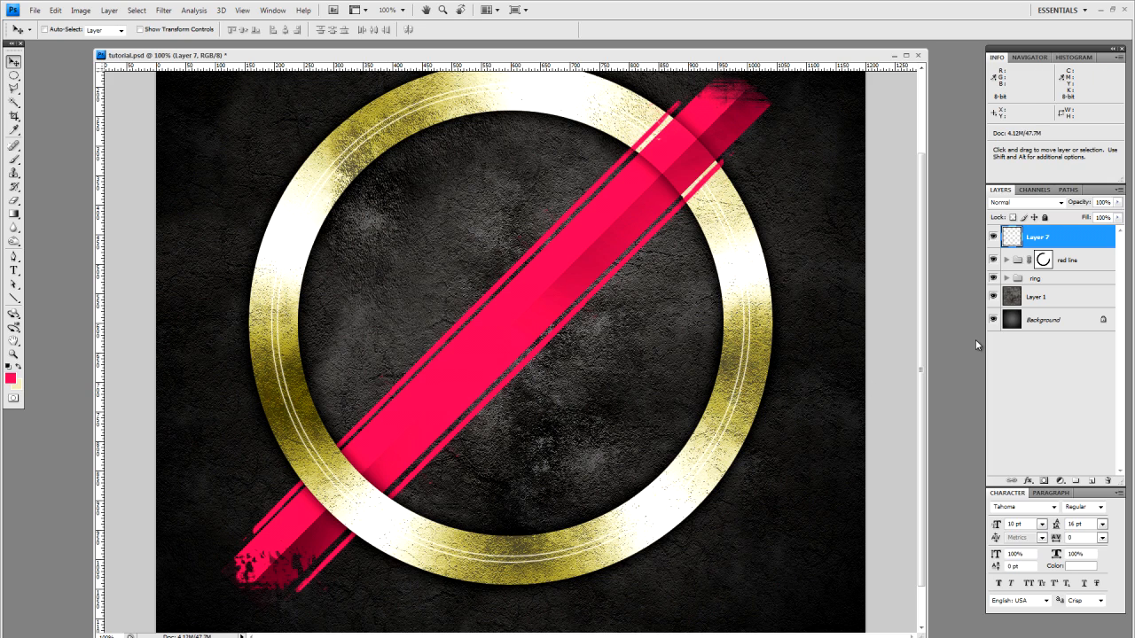
Step: Duplicate Layer 6 copy, Layer 6 and Shape 1 inside the red line group and merge the duplicates into one layer
left_click(1006, 260)
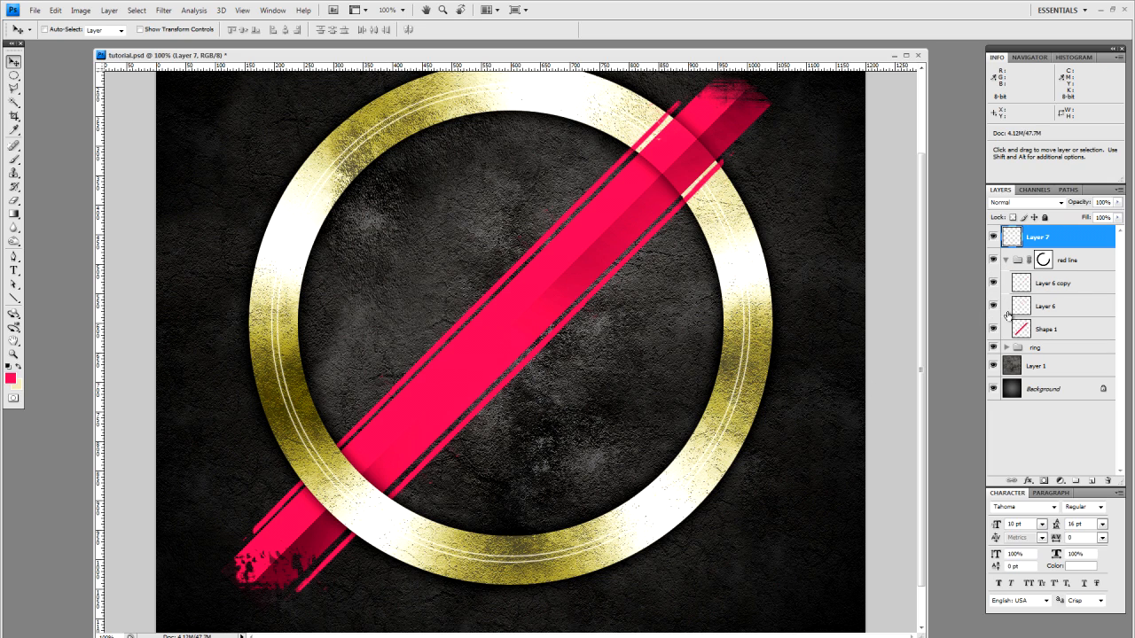
left_click(1054, 285)
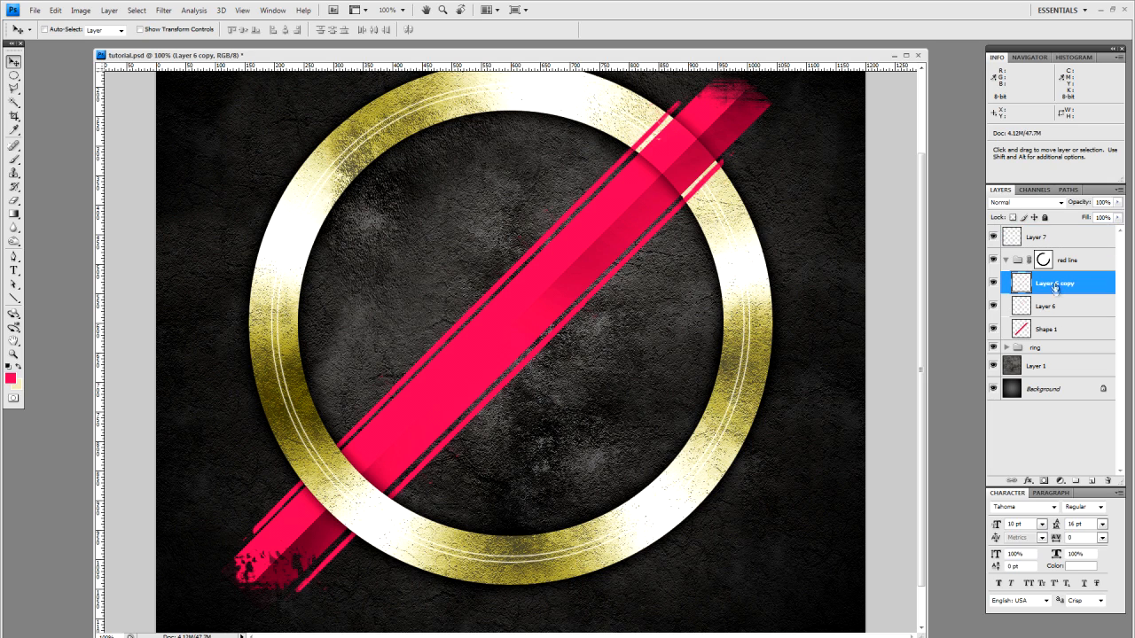
left_click(1057, 331, "shift")
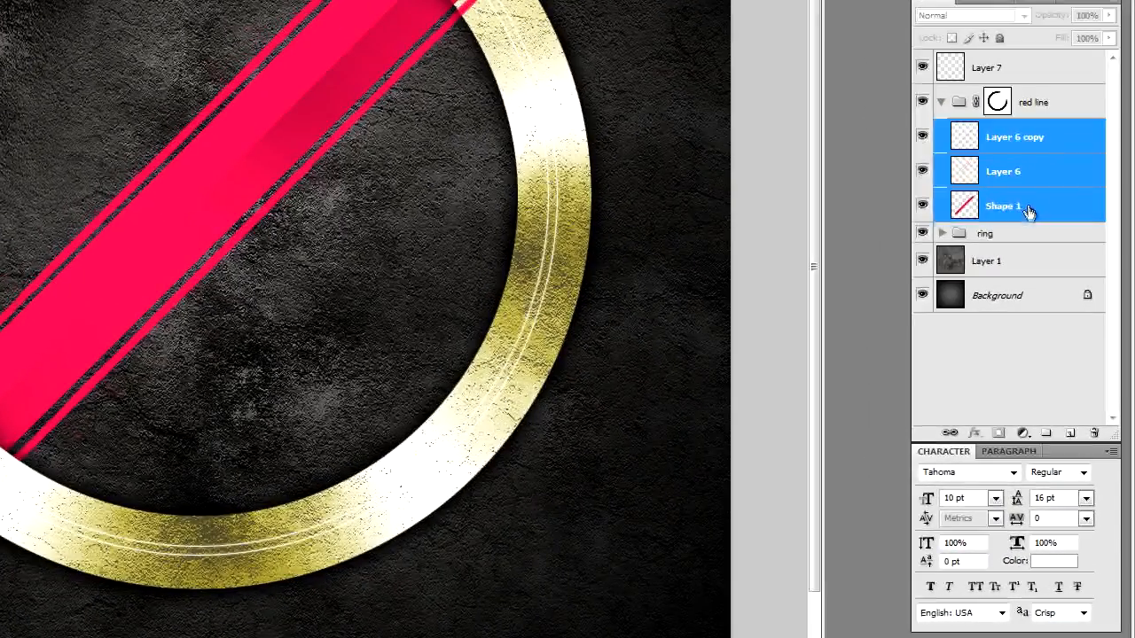
left_click_drag(1063, 332, 1070, 433)
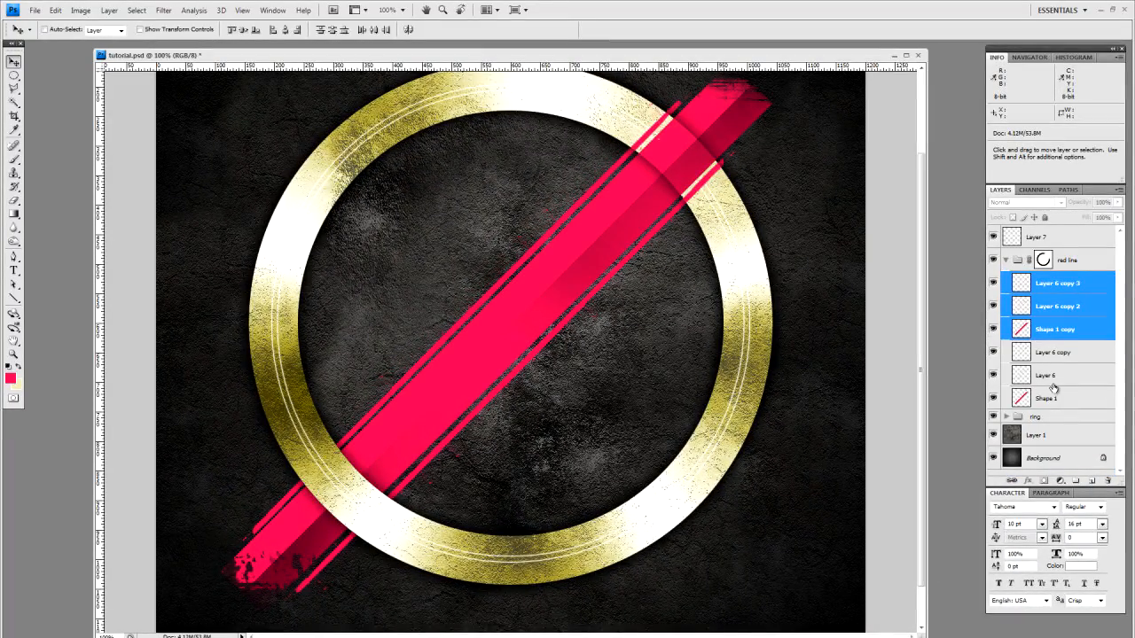
key("ctrl+e")
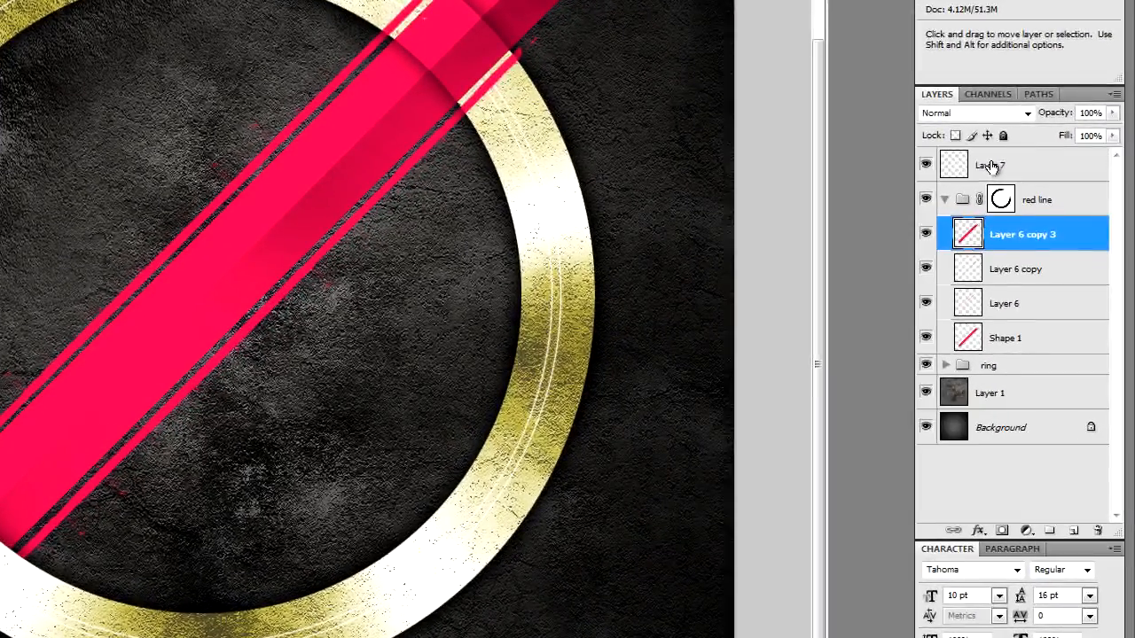
Step: Load the outline of Layer 6 copy 3 as a selection and add it as a layer mask on Layer 7
left_click(1024, 238)
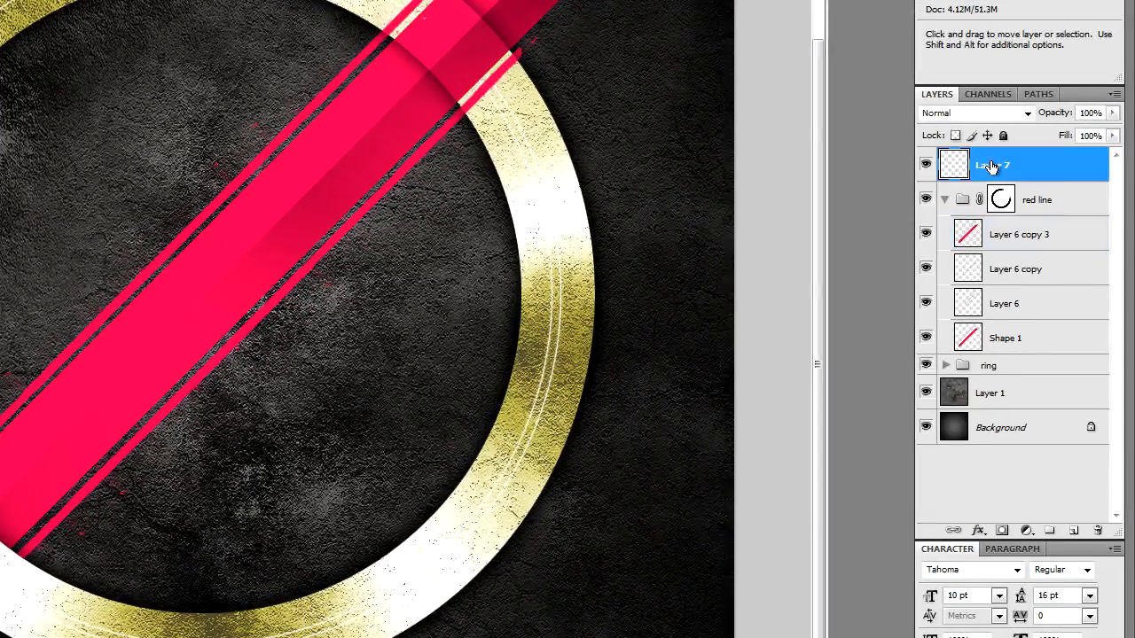
left_click_drag(572, 198, 572, 236)
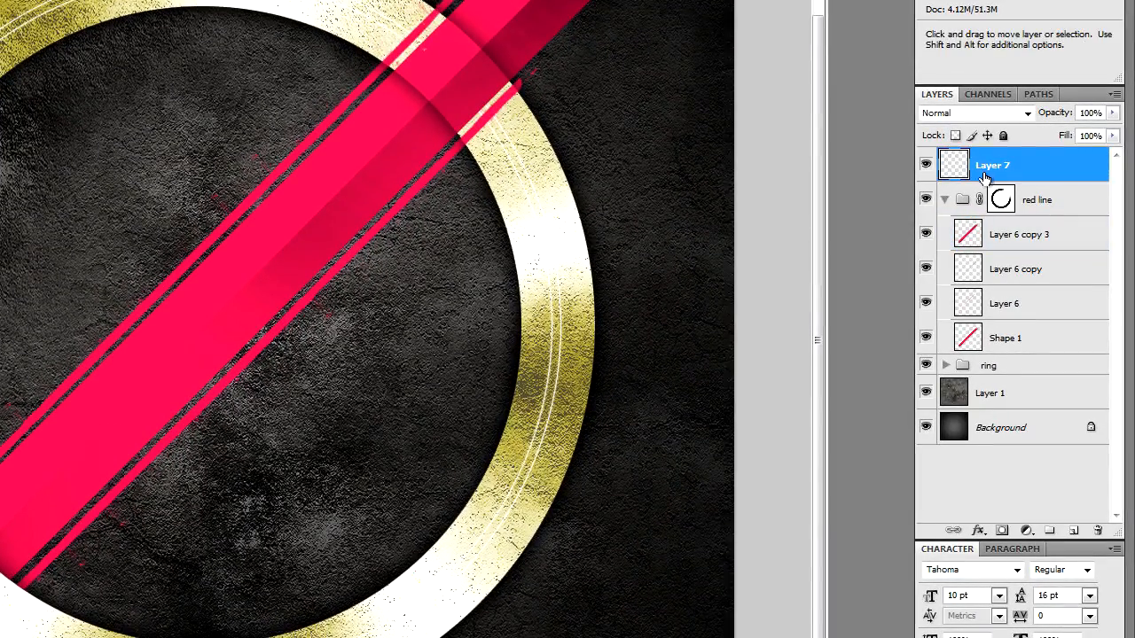
left_click(970, 238, "ctrl")
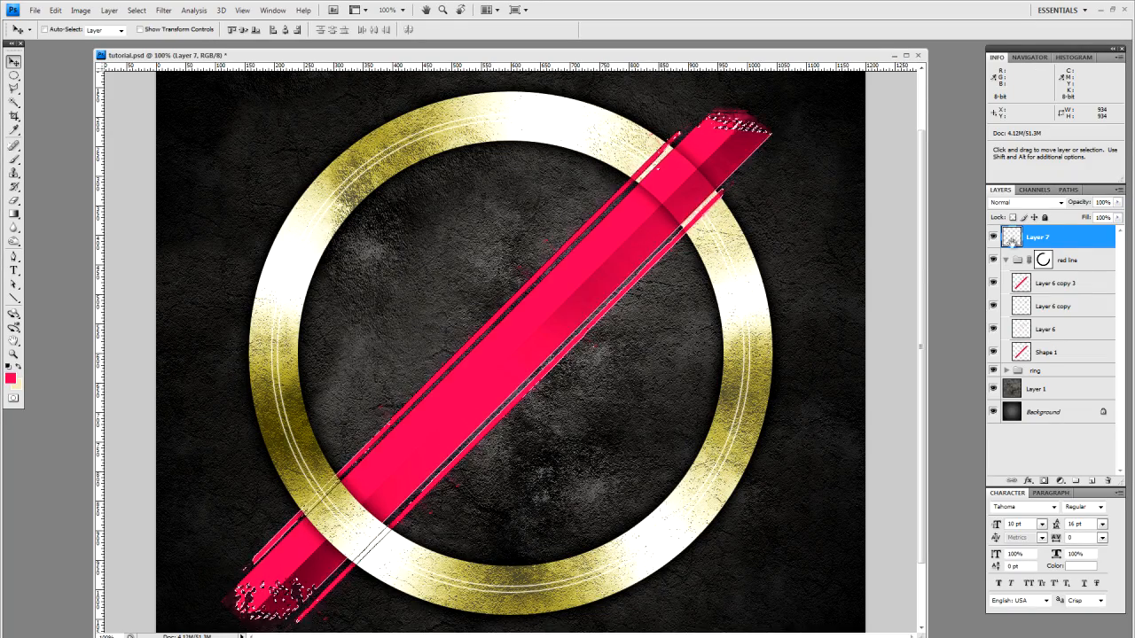
left_click(1043, 481)
key("space")
mouse_move(646, 339)
left_mouse_down()
mouse_move(646, 358)
mouse_move(649, 320)
left_mouse_up()
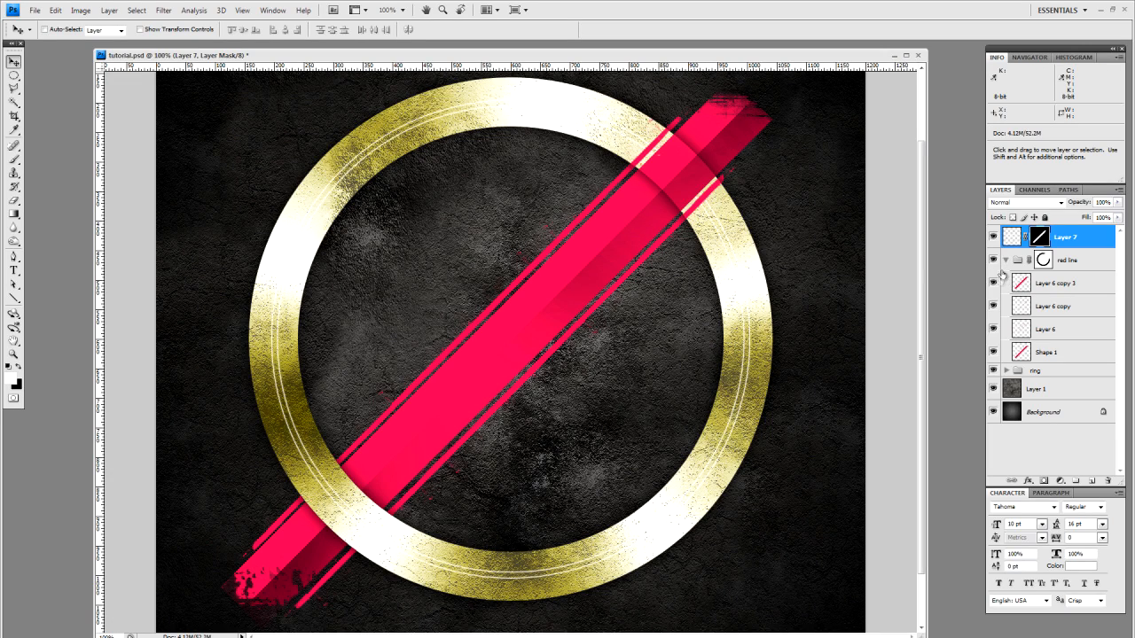
left_click(1005, 259)
left_click_drag(992, 259, 994, 278)
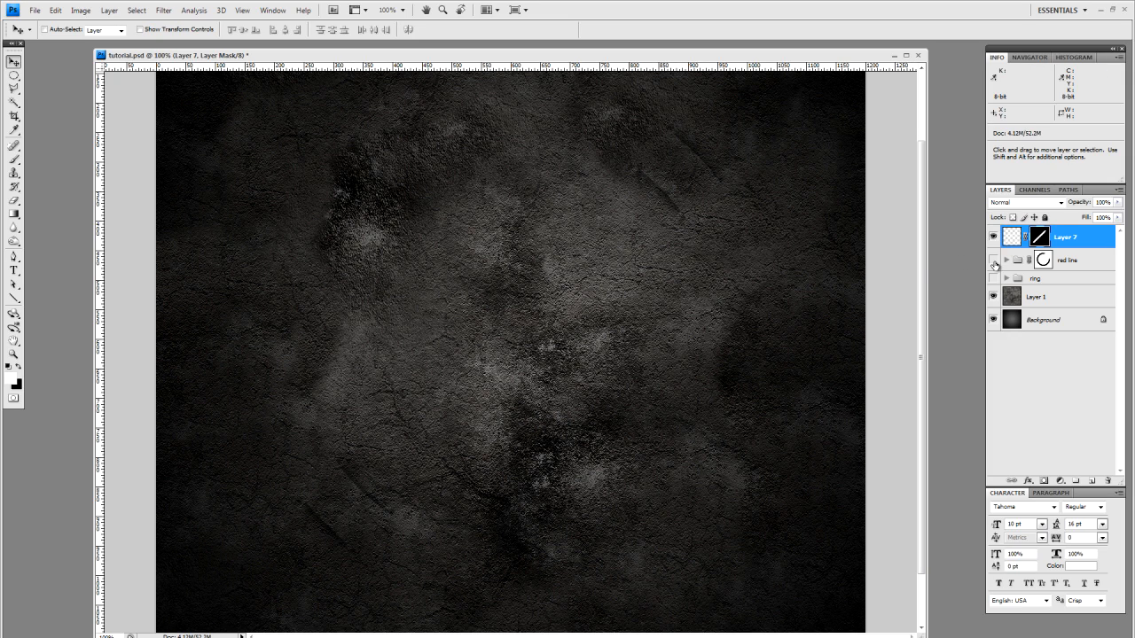
left_click_drag(994, 260, 994, 278)
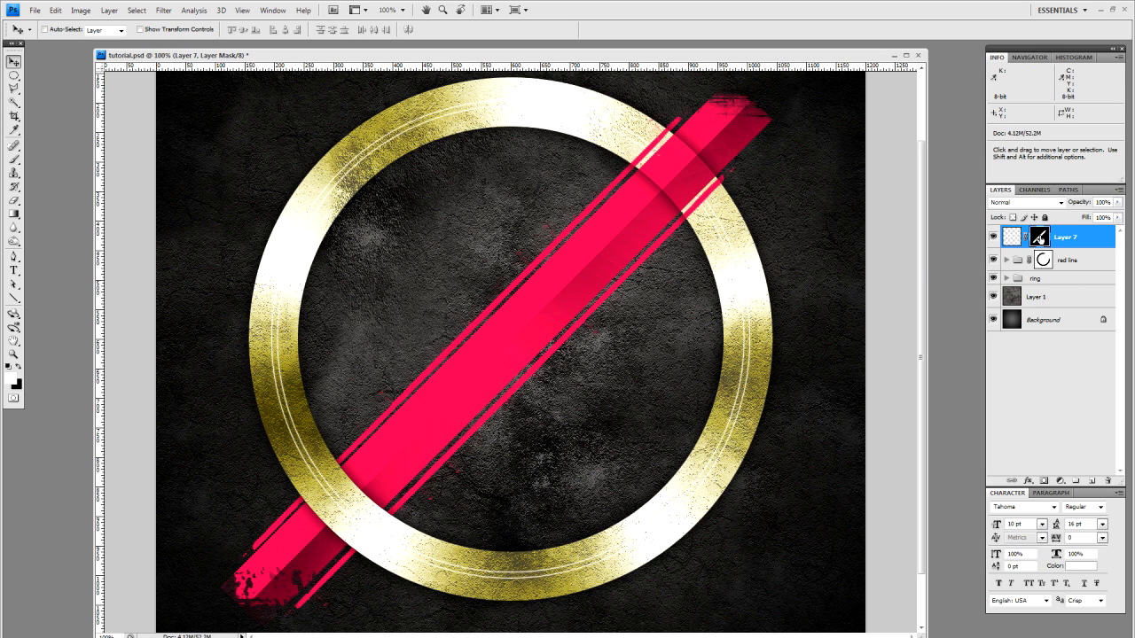
Step: Paint black on the Layer 7 mask with the soft 300 px brush to remove the shadow at the upper-right crossing
left_click(20, 368)
left_click(14, 160)
left_click_drag(705, 226, 612, 106)
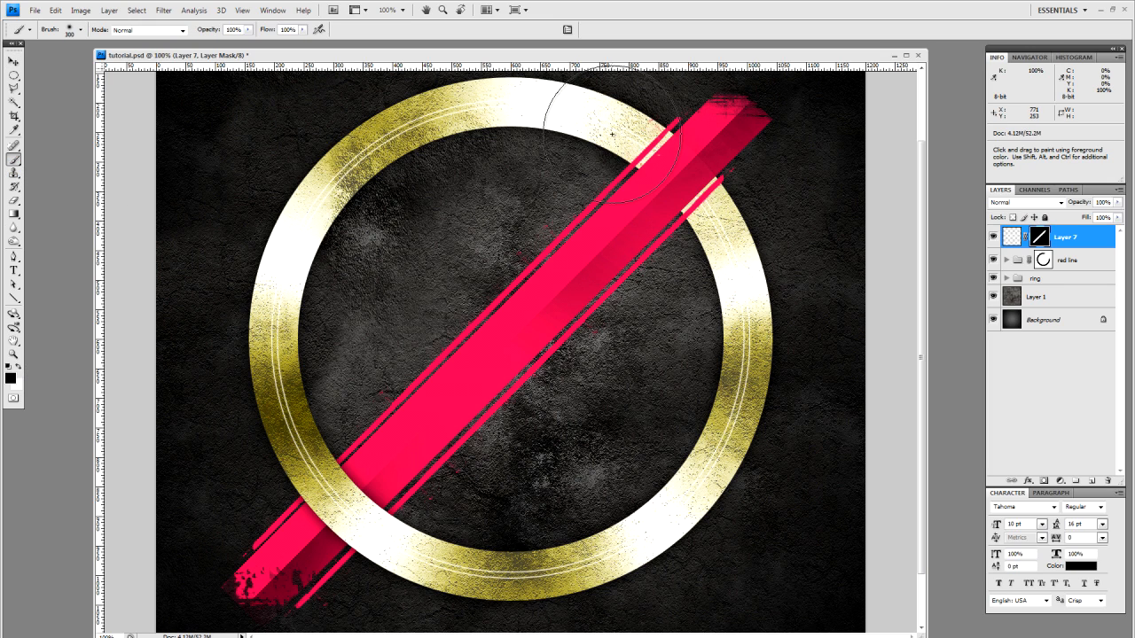
left_click(14, 62)
scroll(382, 337, "down", 2)
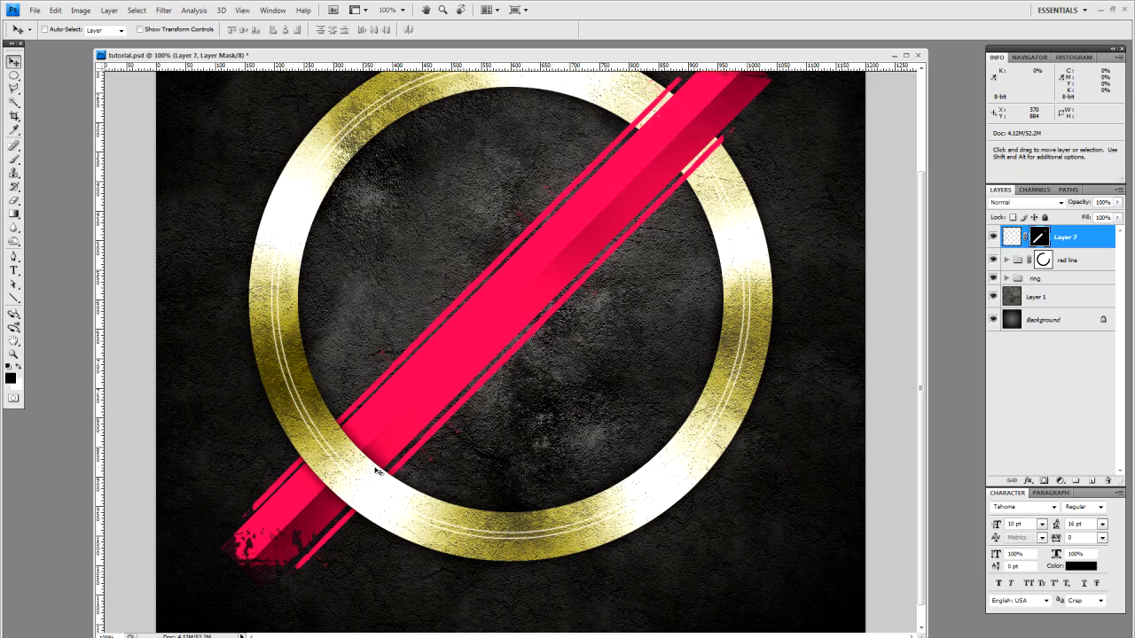
left_click_drag(430, 399, 429, 423)
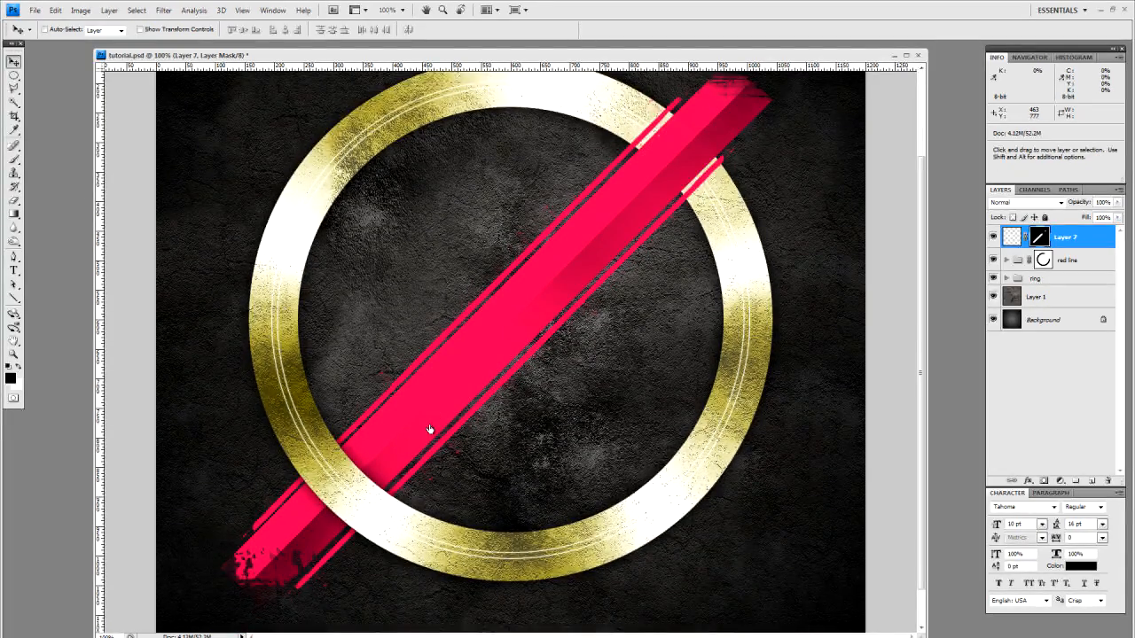
Step: Add a new empty layer above Layer 6 copy 3 in the red line group
left_click(1006, 259)
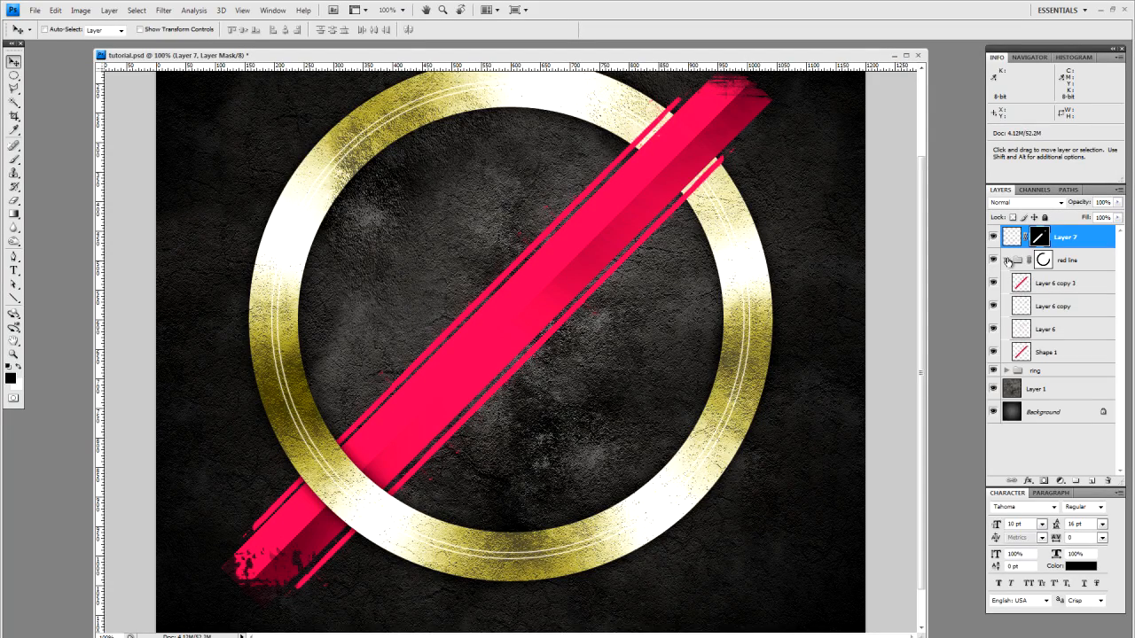
left_click(1065, 284)
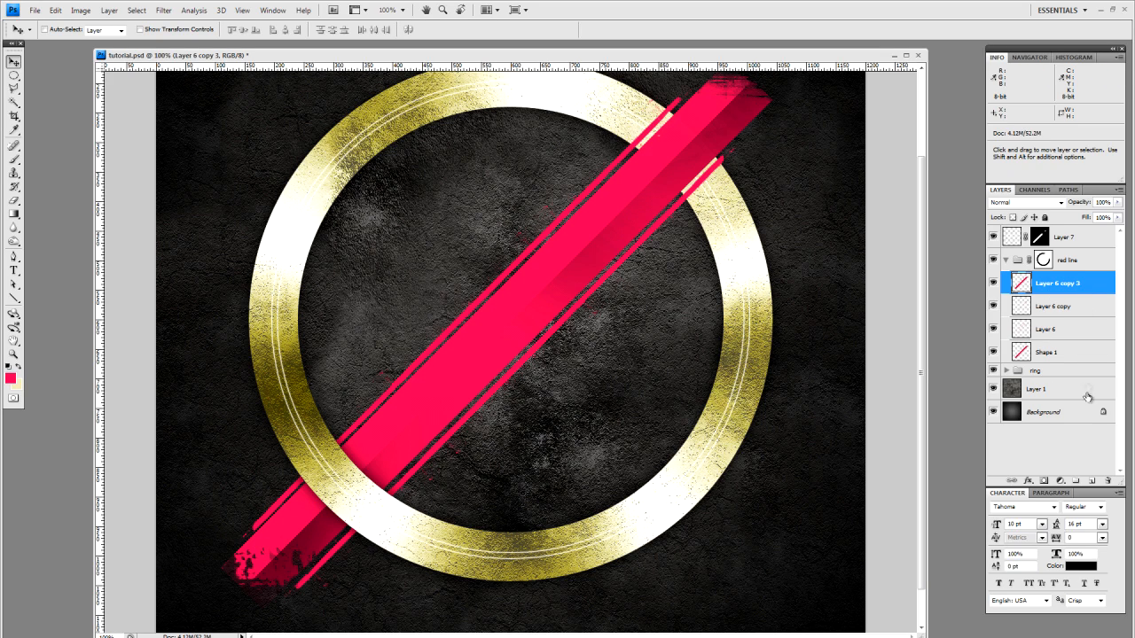
left_click(1090, 481)
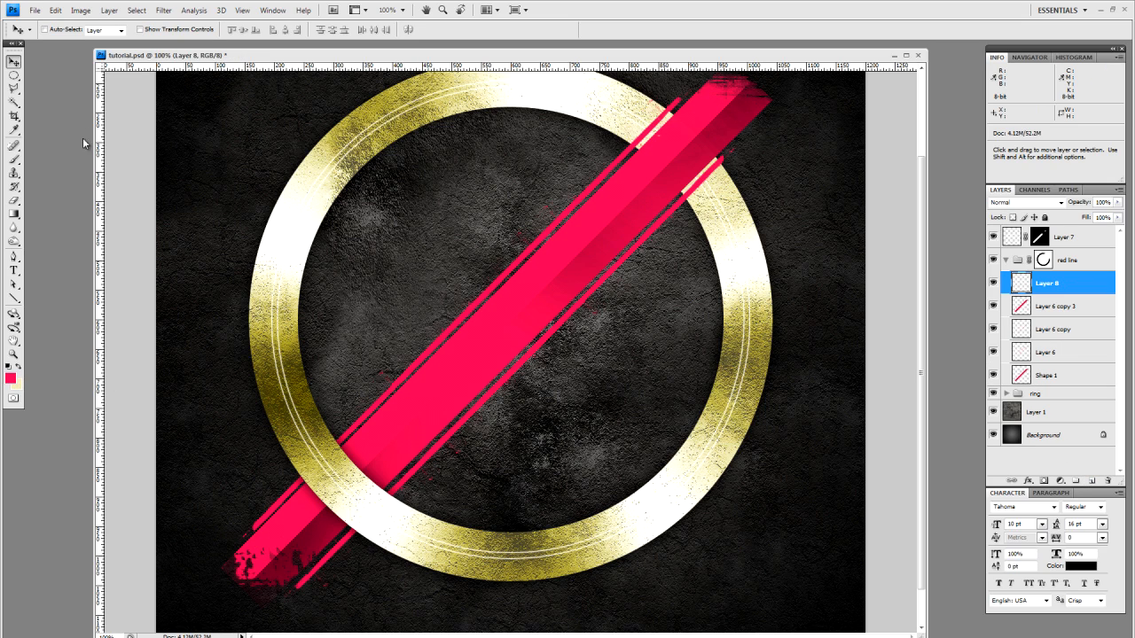
Step: Draw a white 1 px diagonal line along the middle of the red bar, extending past both of its ends
key("u")
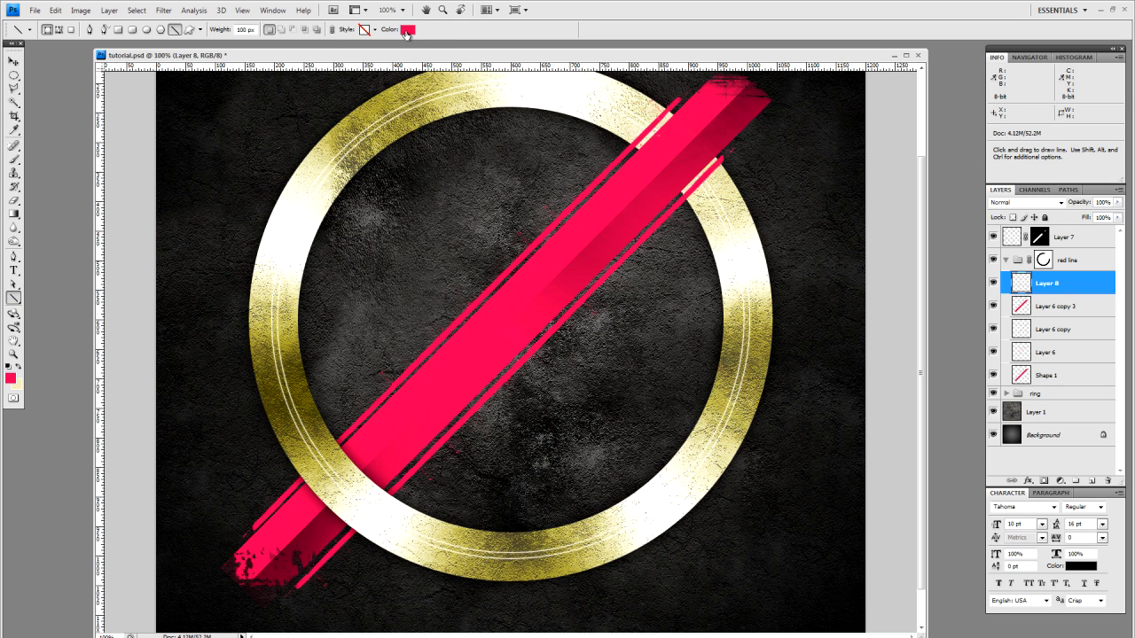
left_click(407, 30)
left_click(541, 282)
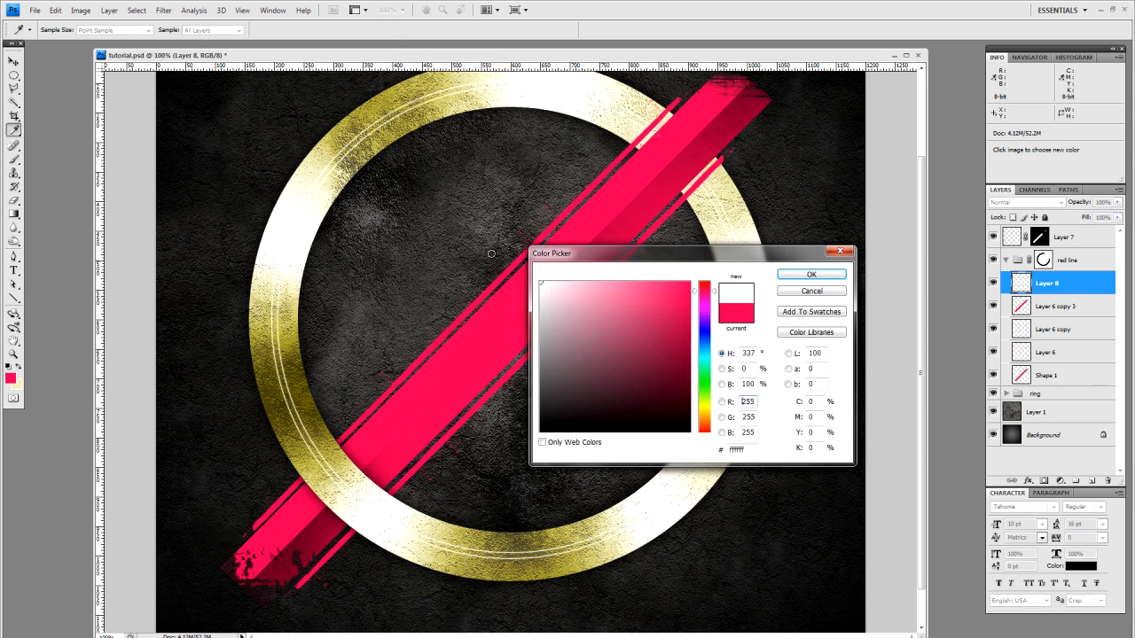
left_click(811, 274)
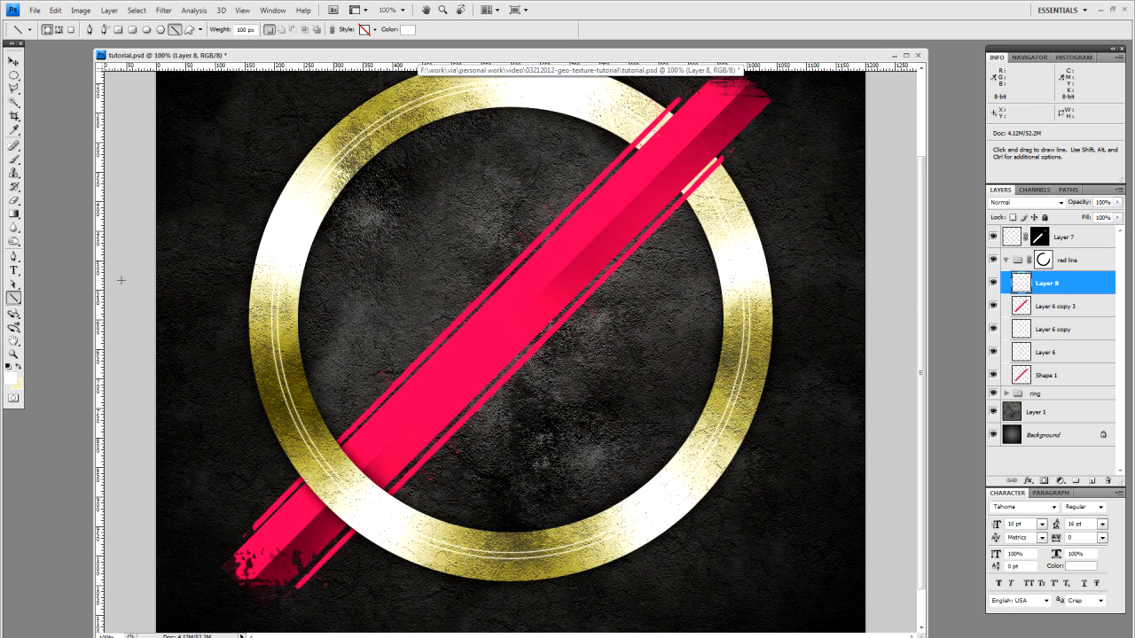
left_click(245, 29)
type("1")
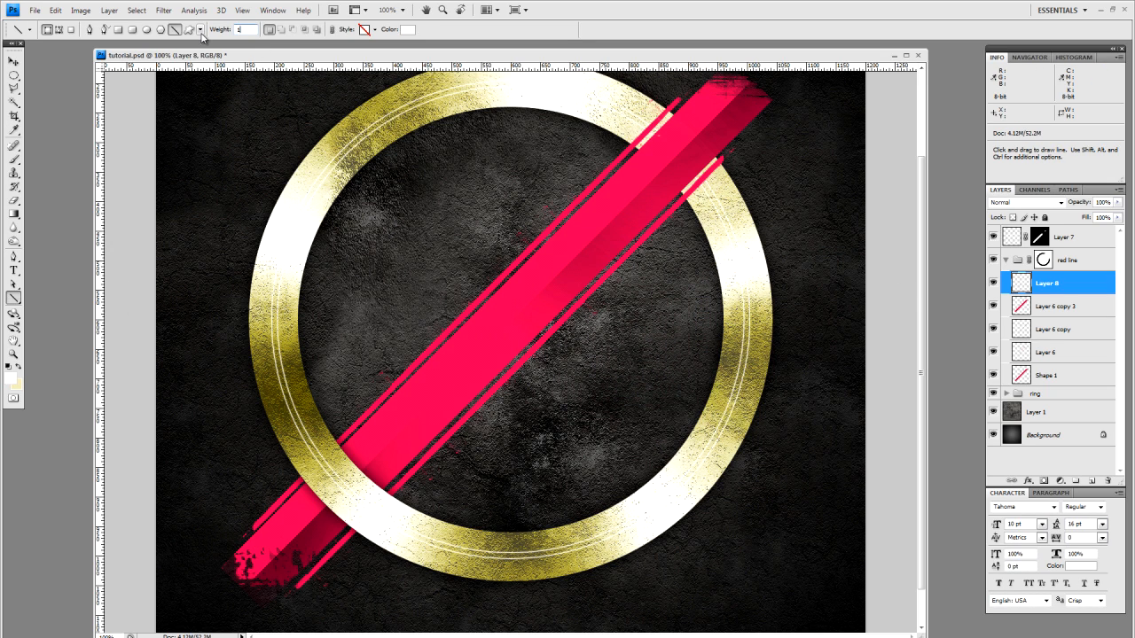
key("Return")
left_click_drag(227, 605, 785, 128)
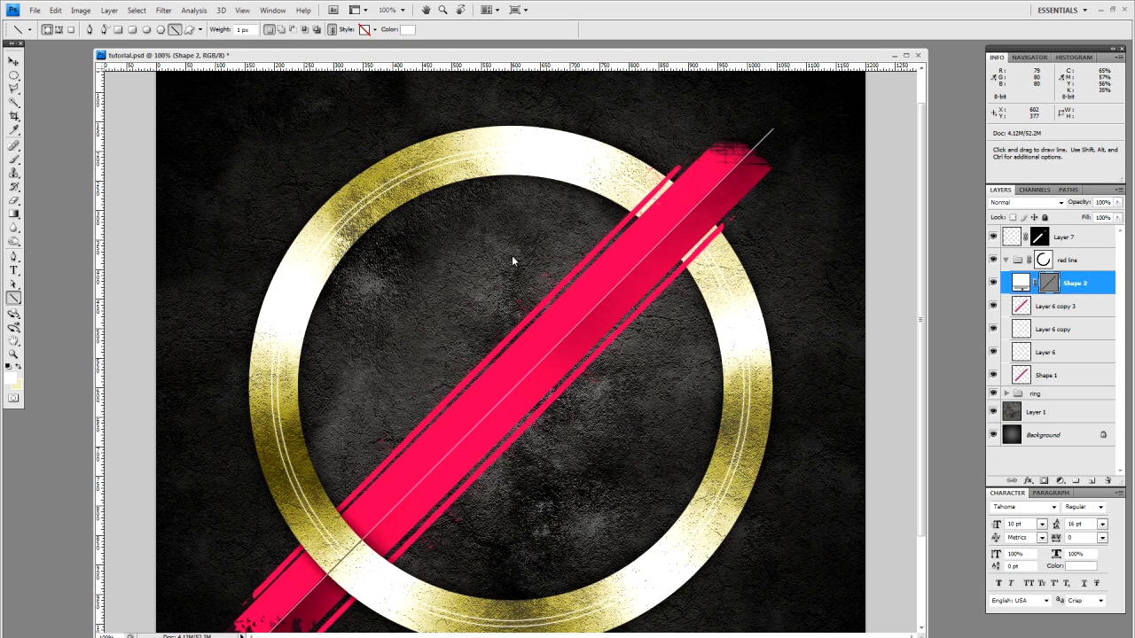
Step: Rasterize the white line's Shape 2 layer
right_click(1091, 284)
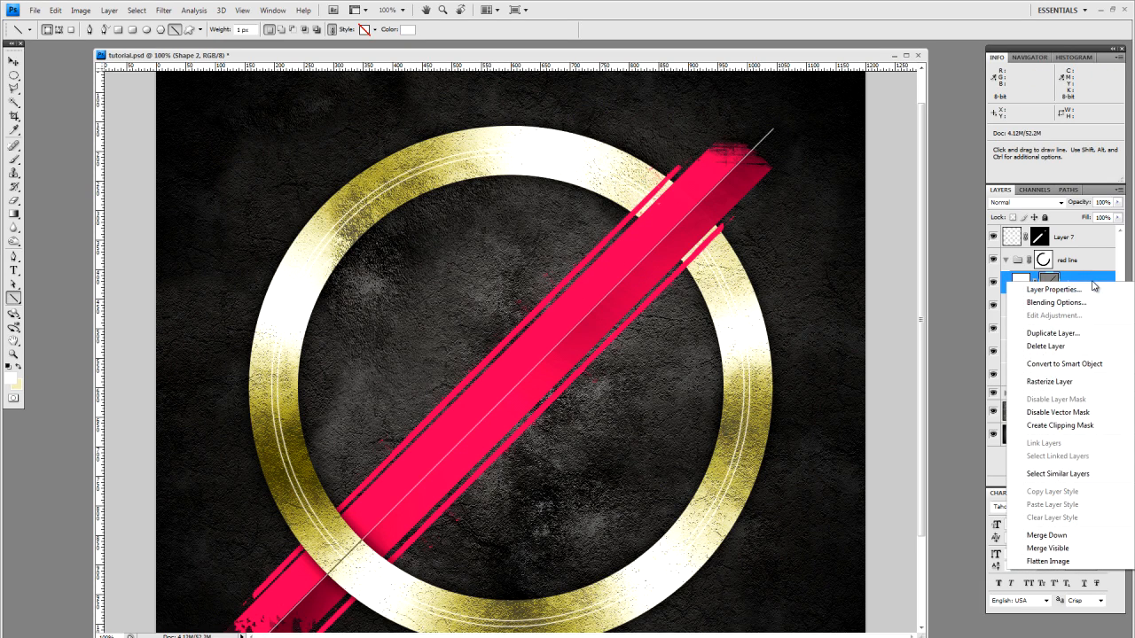
left_click(1075, 387)
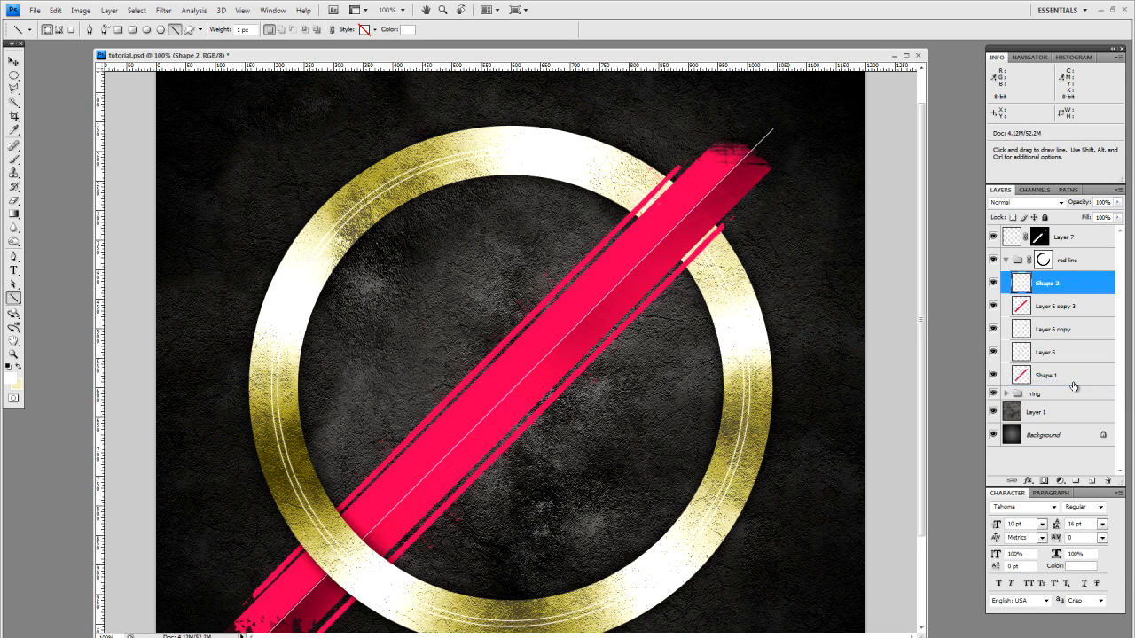
left_click(13, 61)
key("space")
left_click_drag(510, 326, 546, 268)
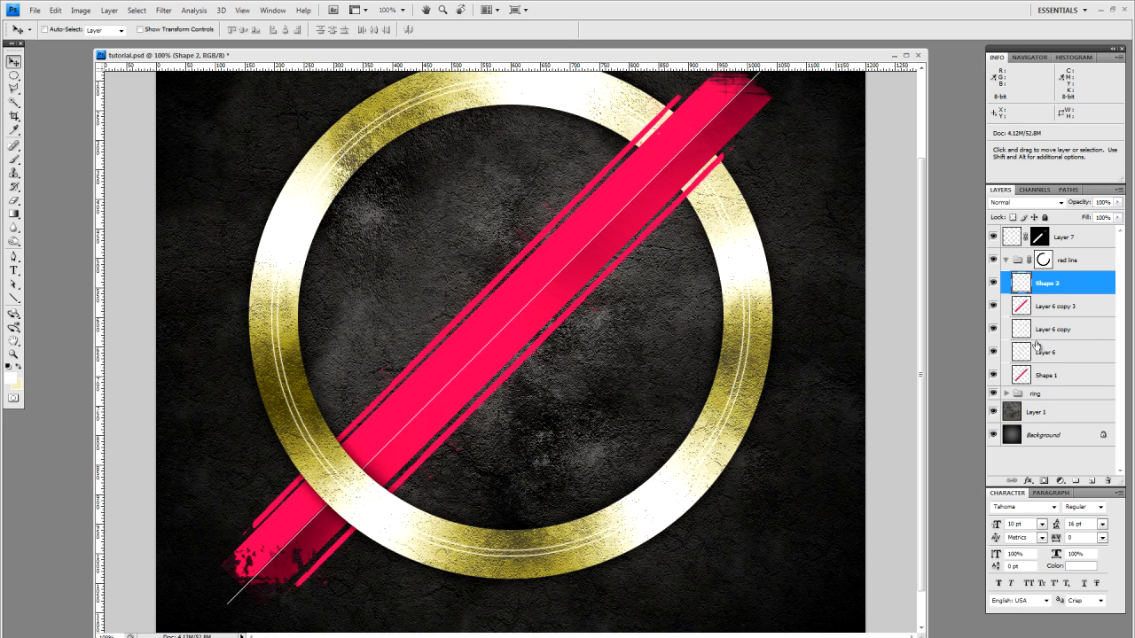
Step: Hide the merged bar layer, Layer 6 copy 3
left_click(993, 307)
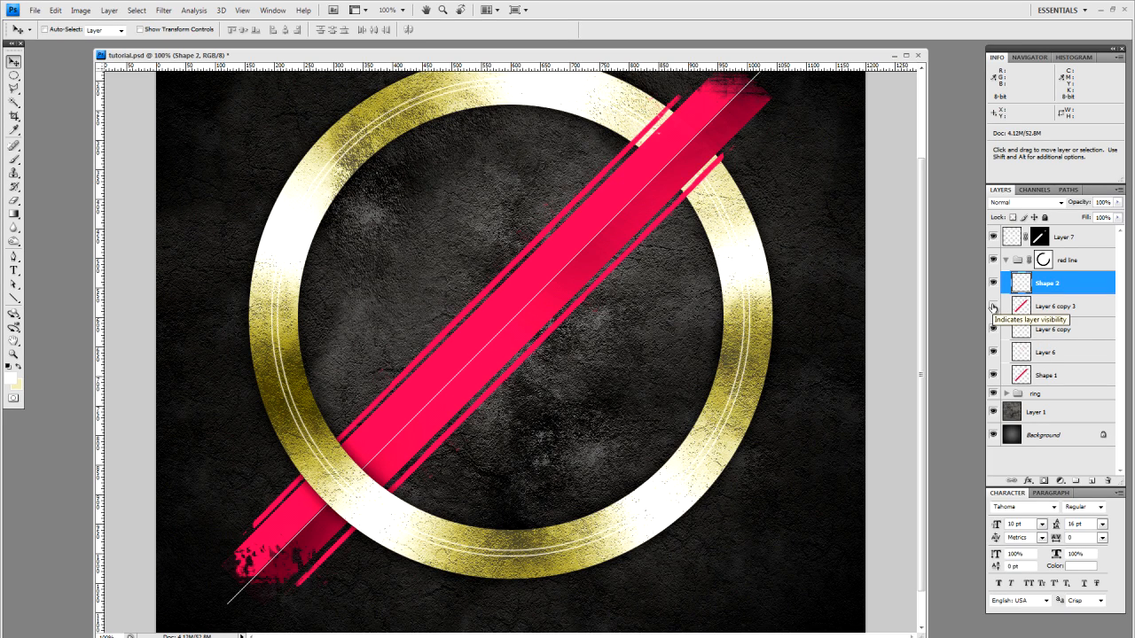
left_click_drag(552, 377, 551, 393)
left_click_drag(701, 353, 702, 374)
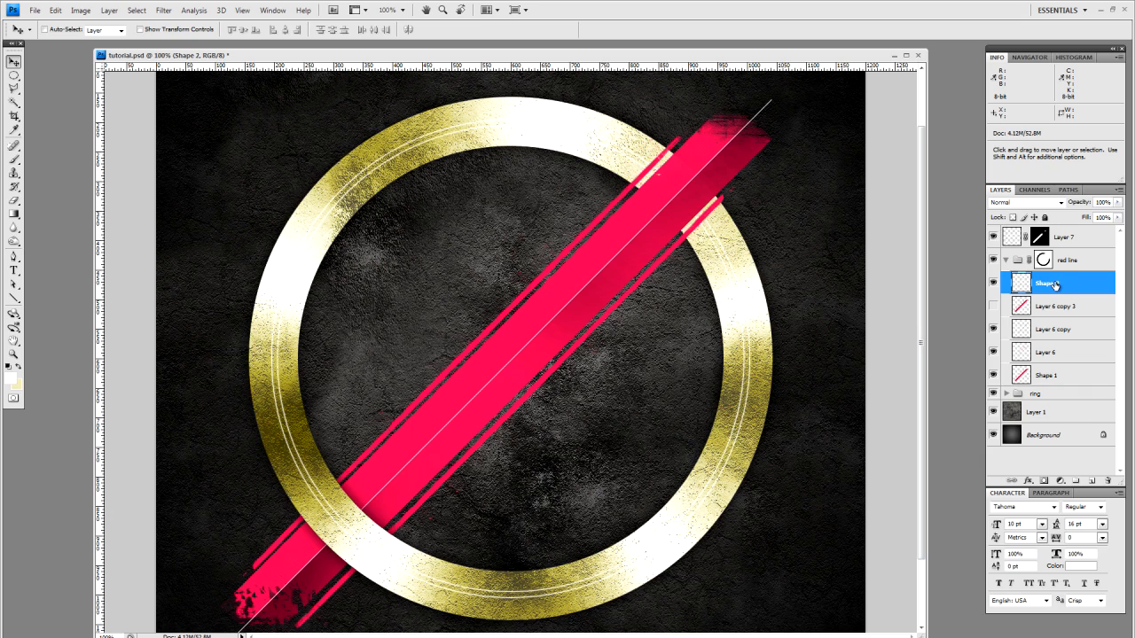
Step: Duplicate the Shape 2 white line layer and apply a 2.0 pixel Gaussian Blur to the original below the copy
key("ctrl+j")
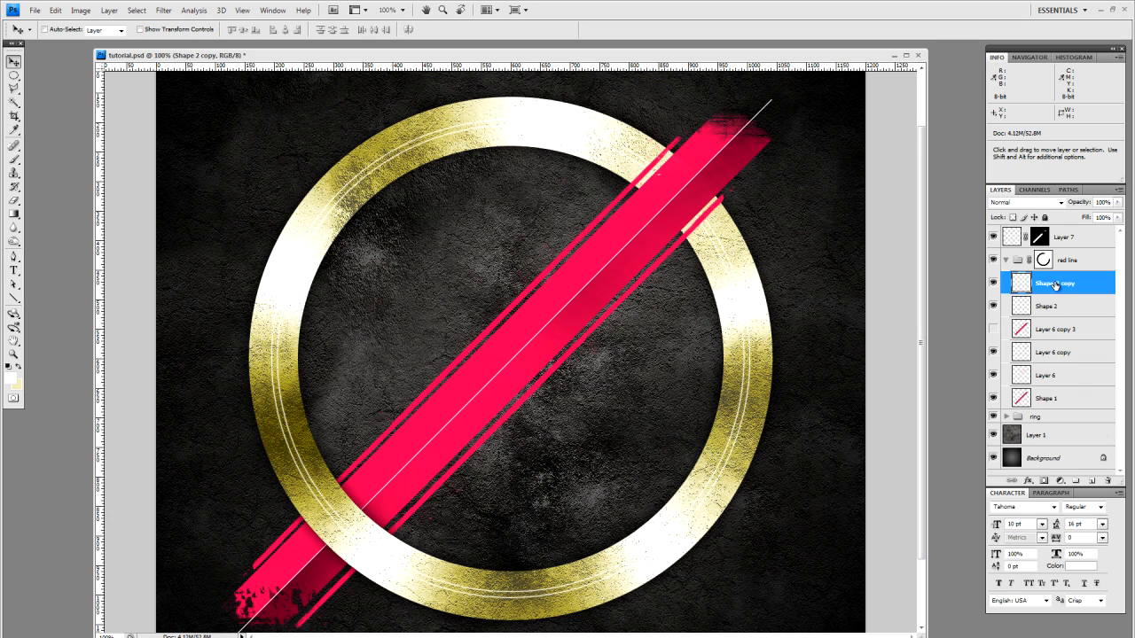
left_click(1066, 309)
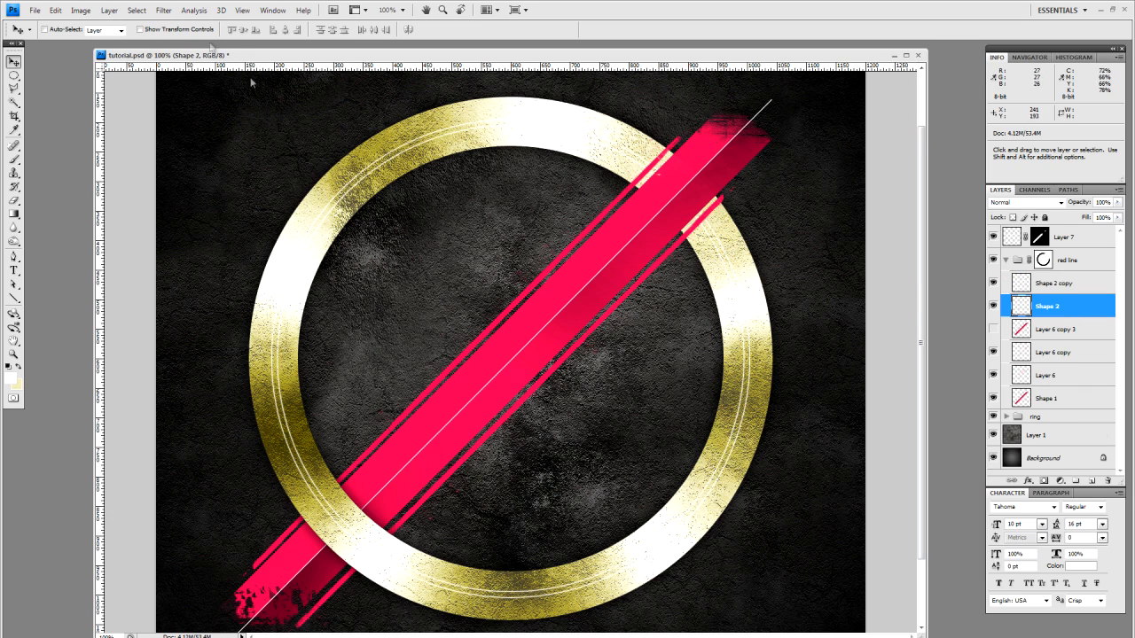
left_click(165, 10)
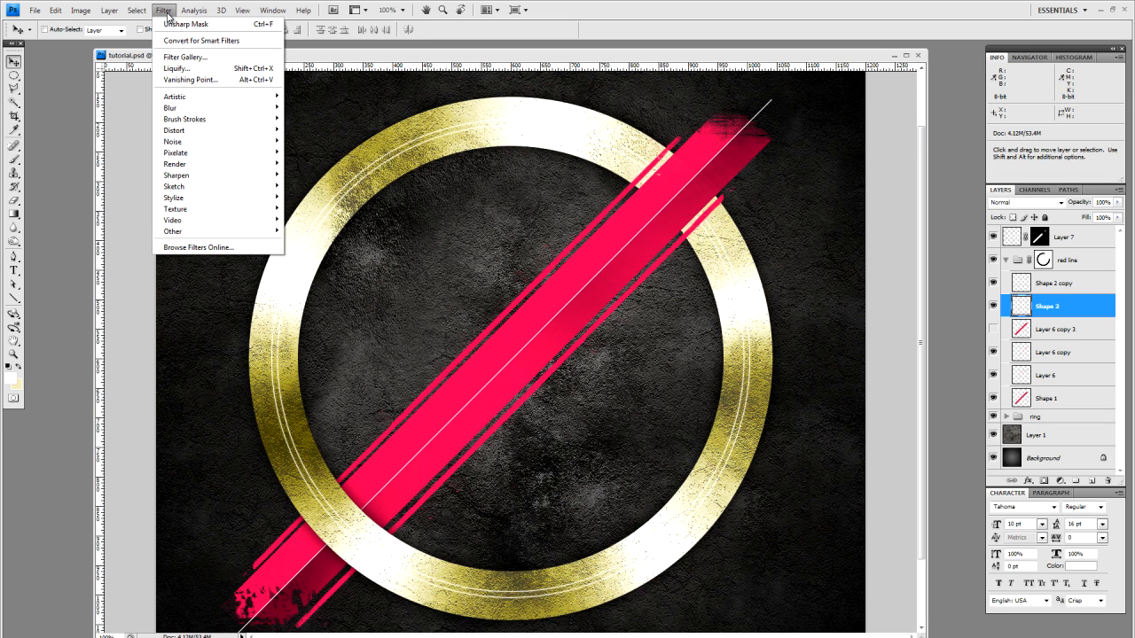
mouse_move(186, 108)
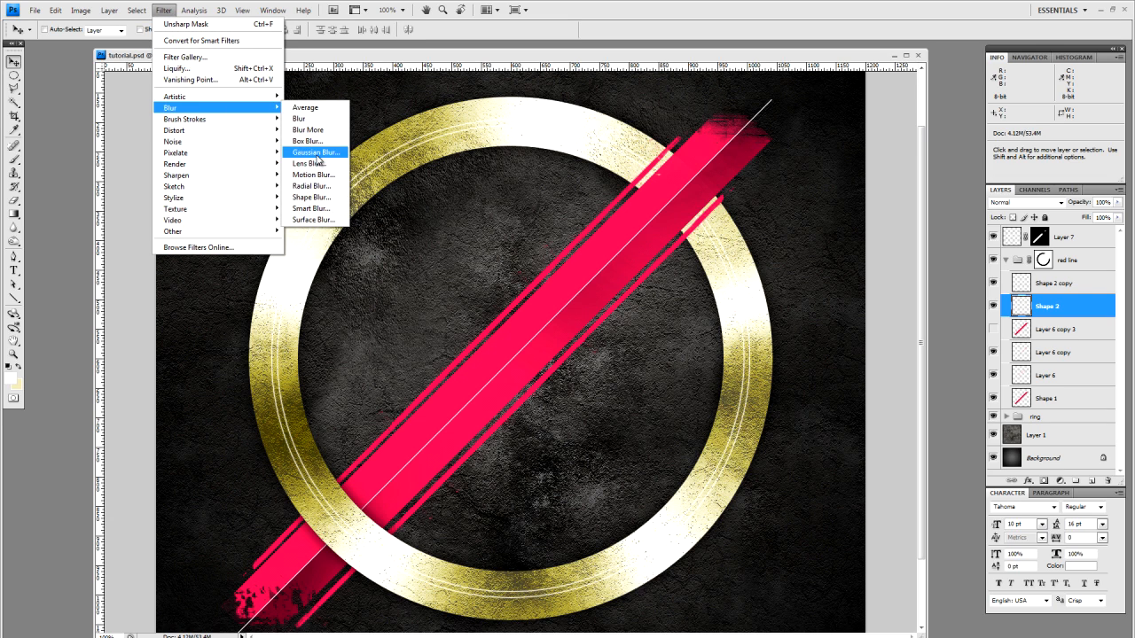
left_click(315, 152)
left_click_drag(606, 321, 609, 323)
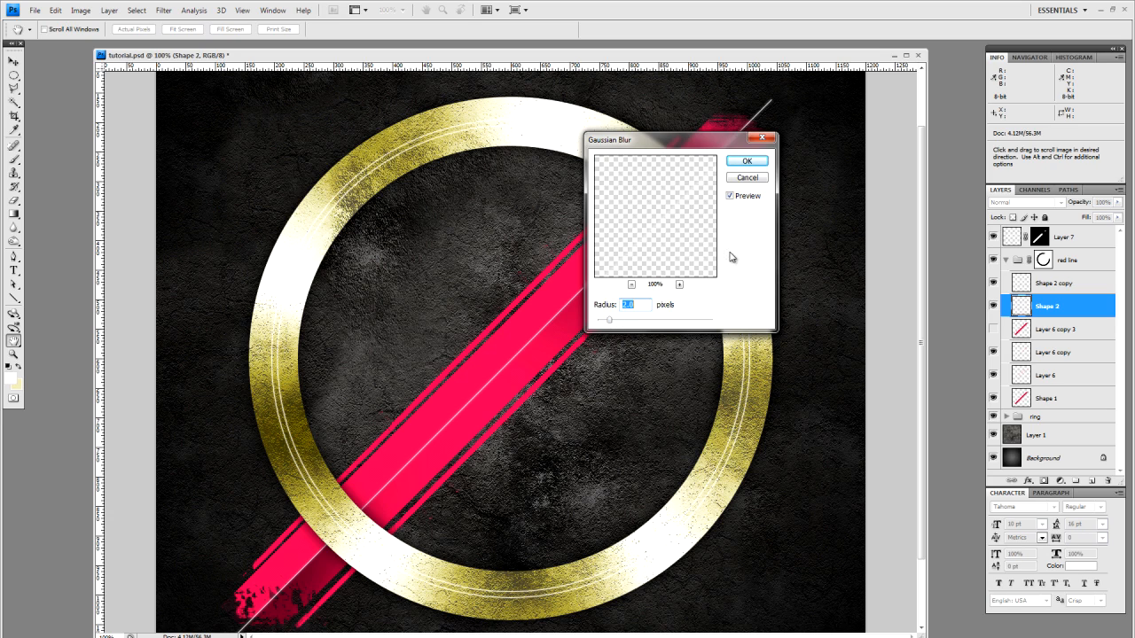
left_click(746, 161)
Step: Try the Screen blend mode on the blurred Shape 2 line layer
left_click_drag(736, 183, 744, 208)
left_click(1060, 203)
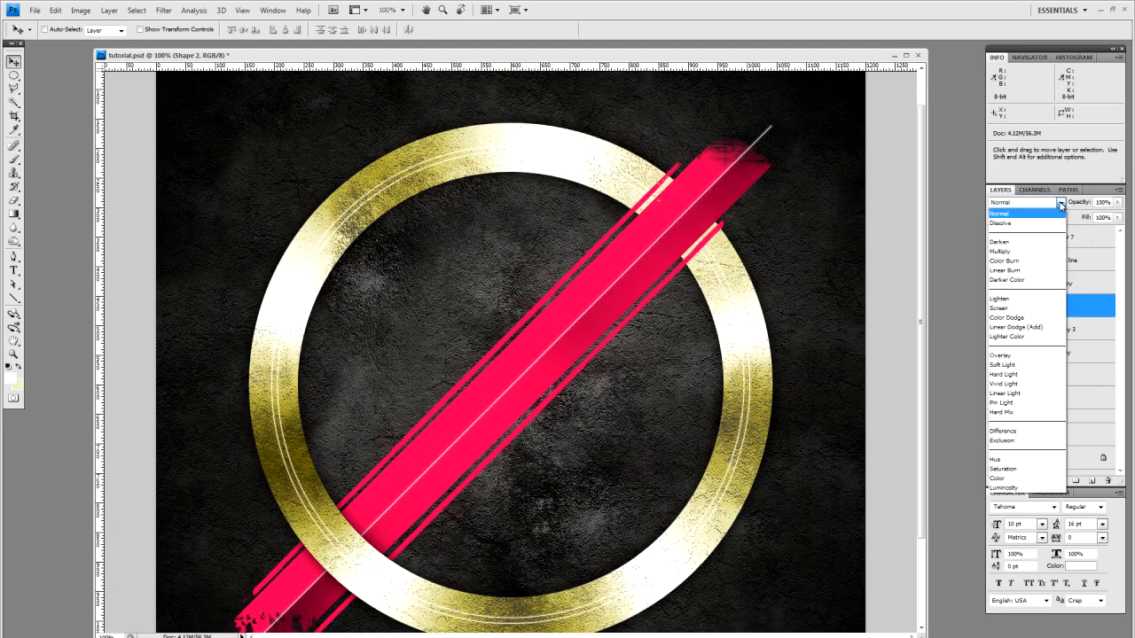
left_click(1039, 310)
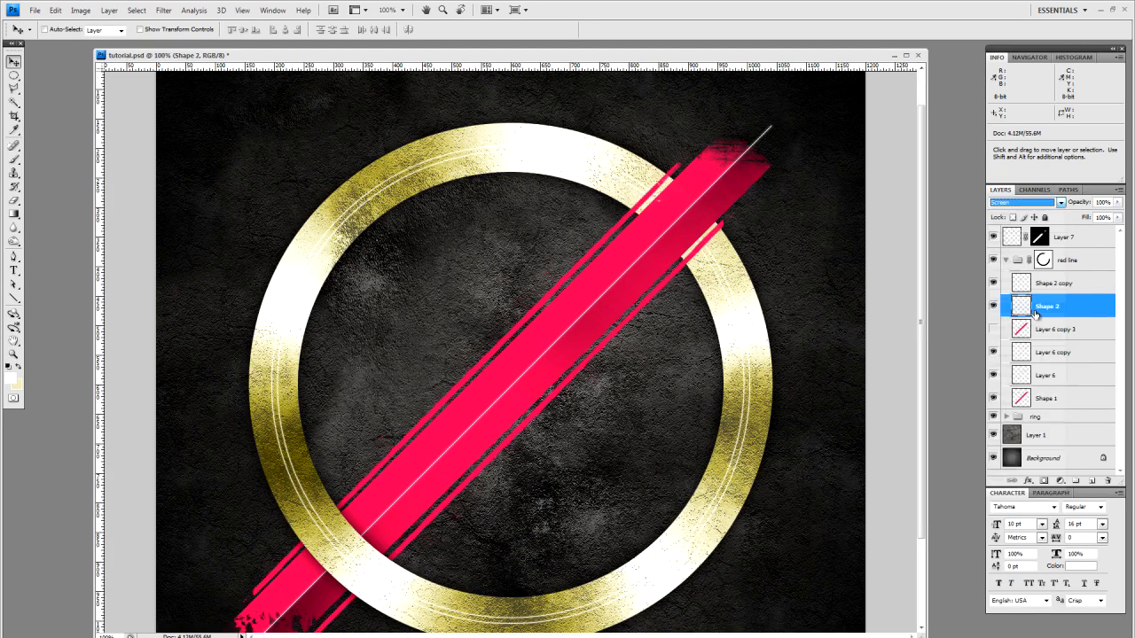
left_click_drag(611, 425, 616, 354)
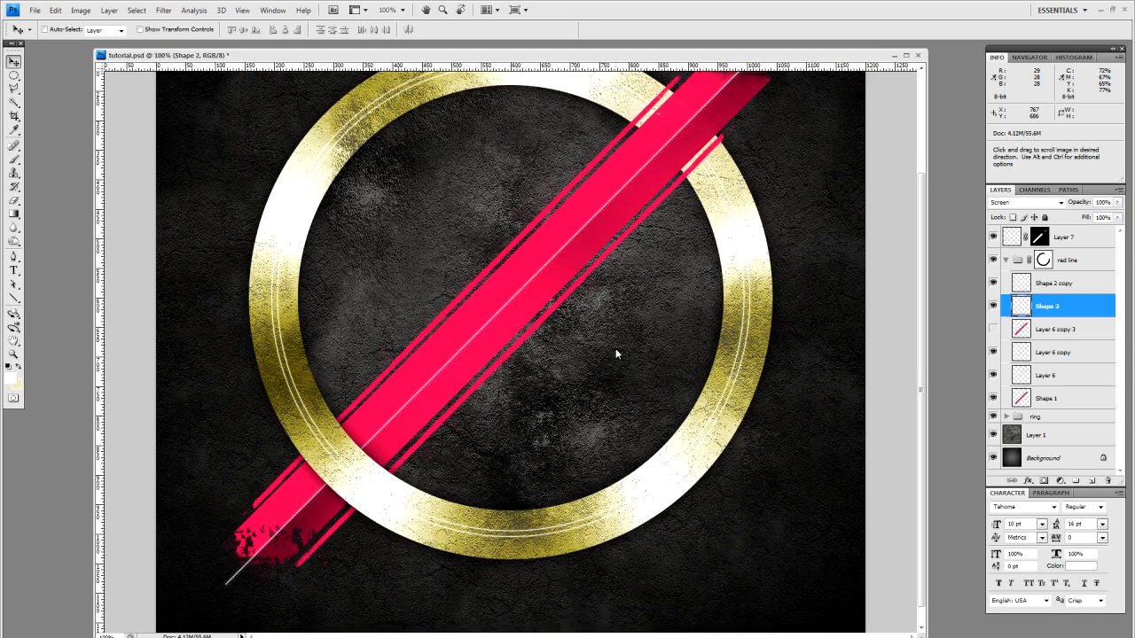
Step: Set the blurred Shape 2 line layer's blend mode to Color Dodge
left_click(1059, 203)
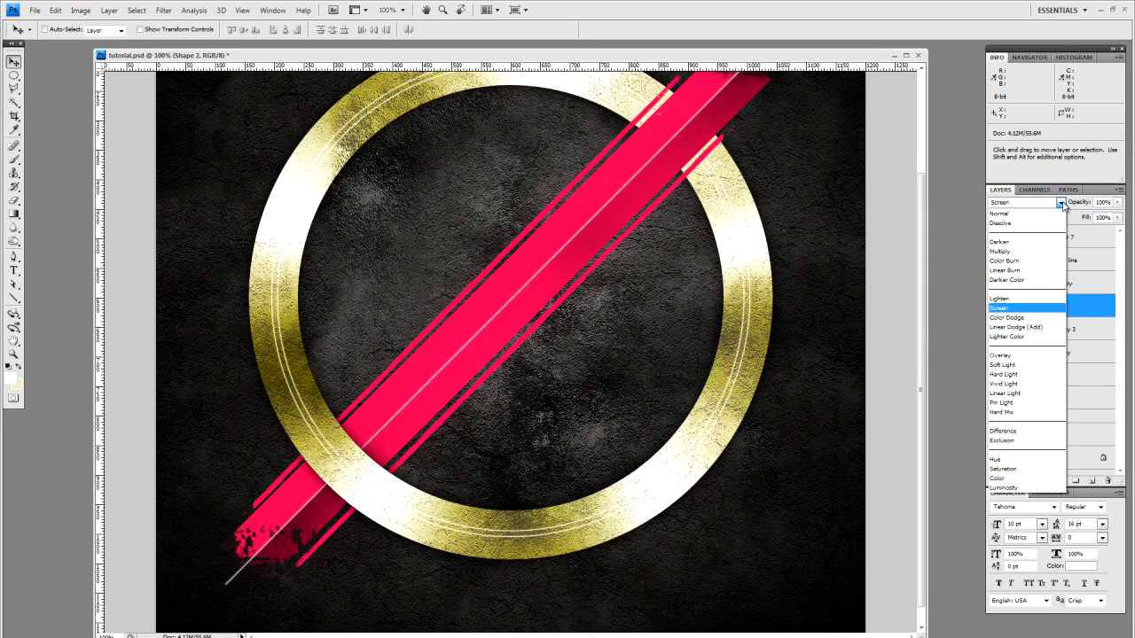
left_click(1021, 317)
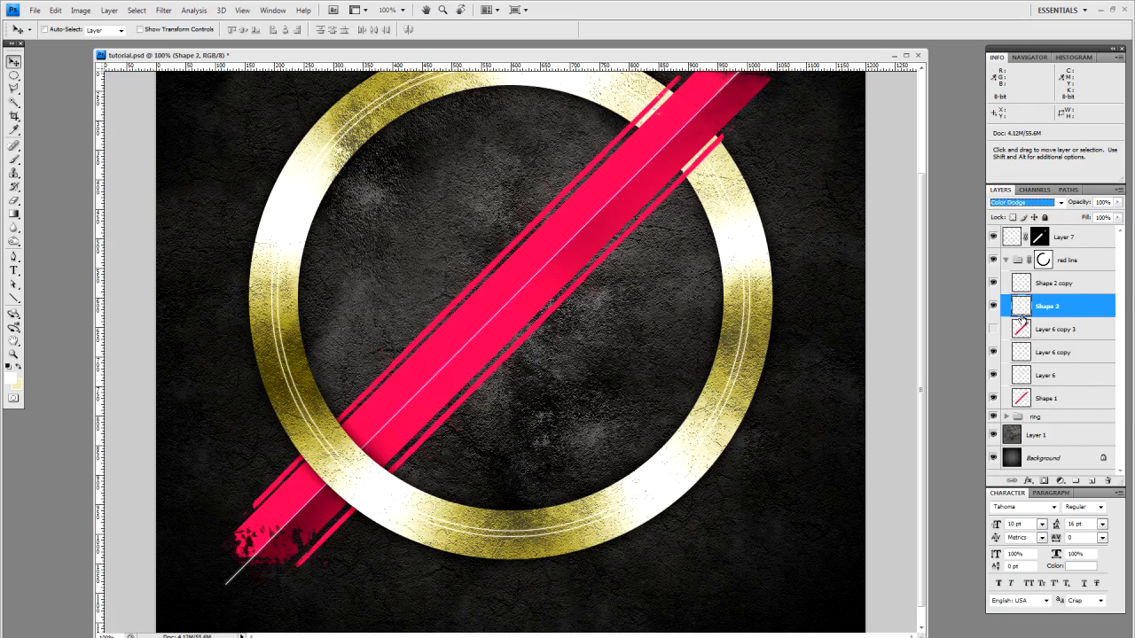
left_click_drag(702, 234, 691, 302)
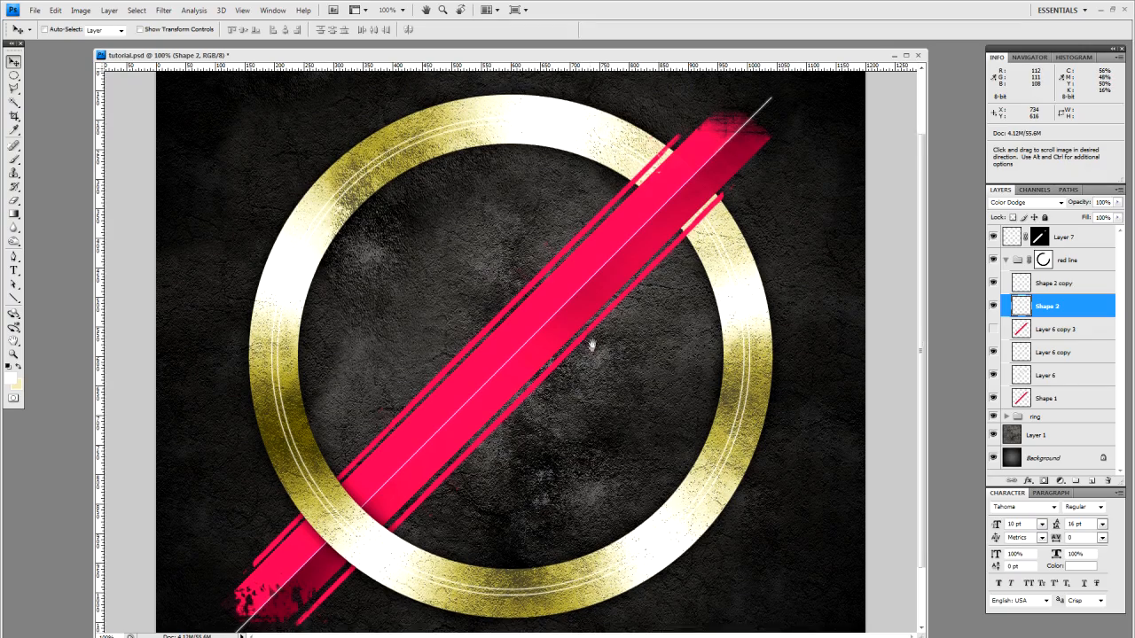
scroll(594, 329, "down", 1)
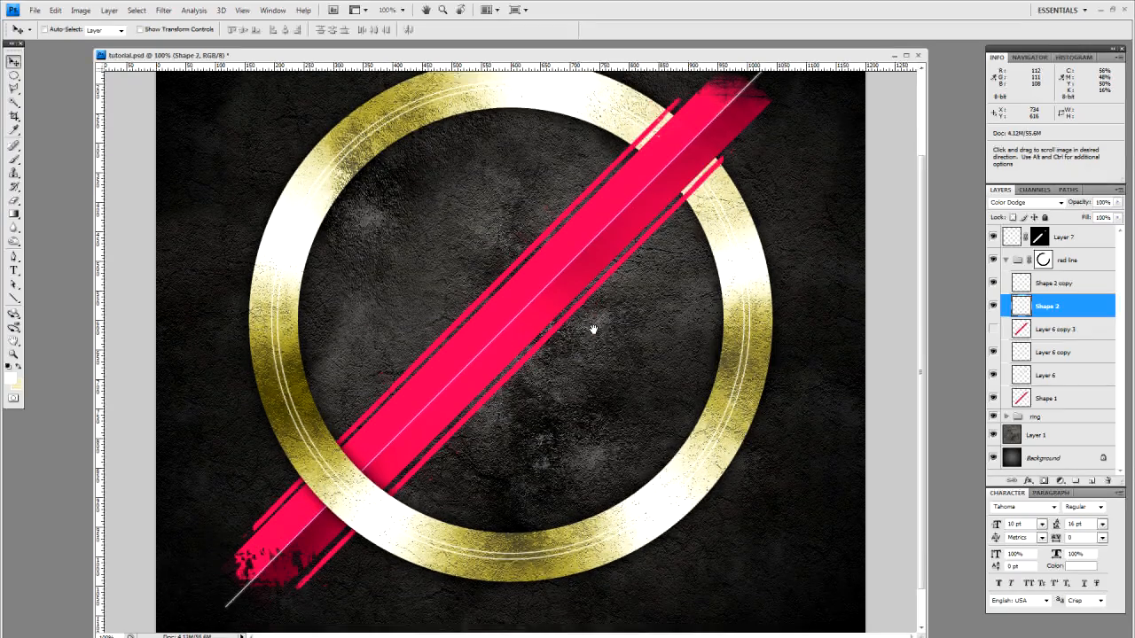
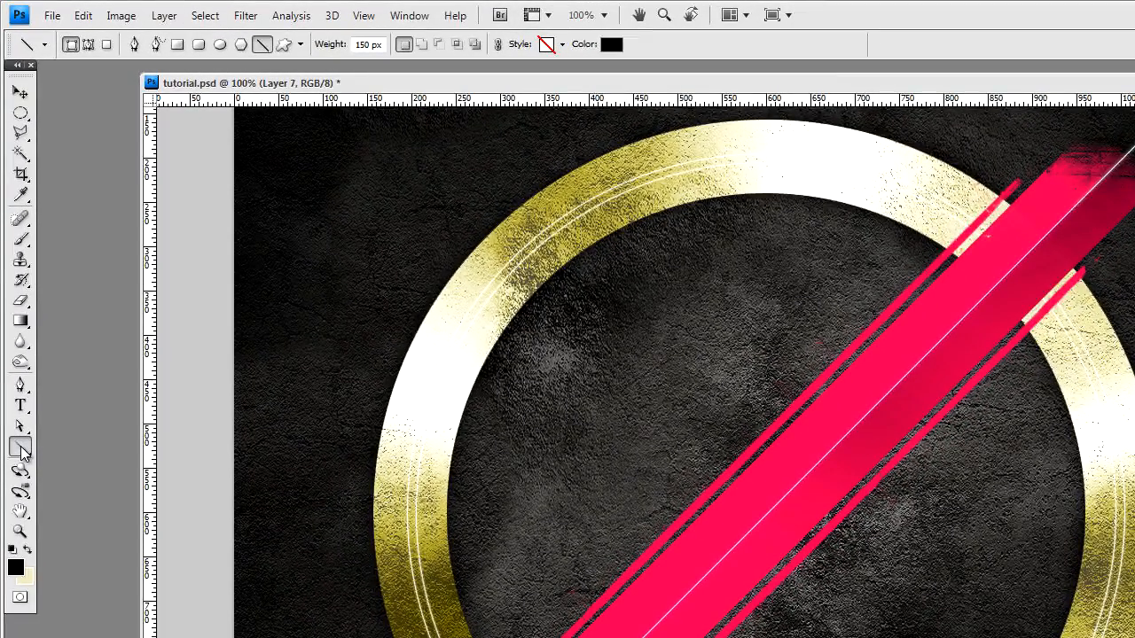
Step: Draw a black 150 px diagonal line across the ring, perpendicular to the red bar and above Layer 7, and rasterize it
left_click(21, 448)
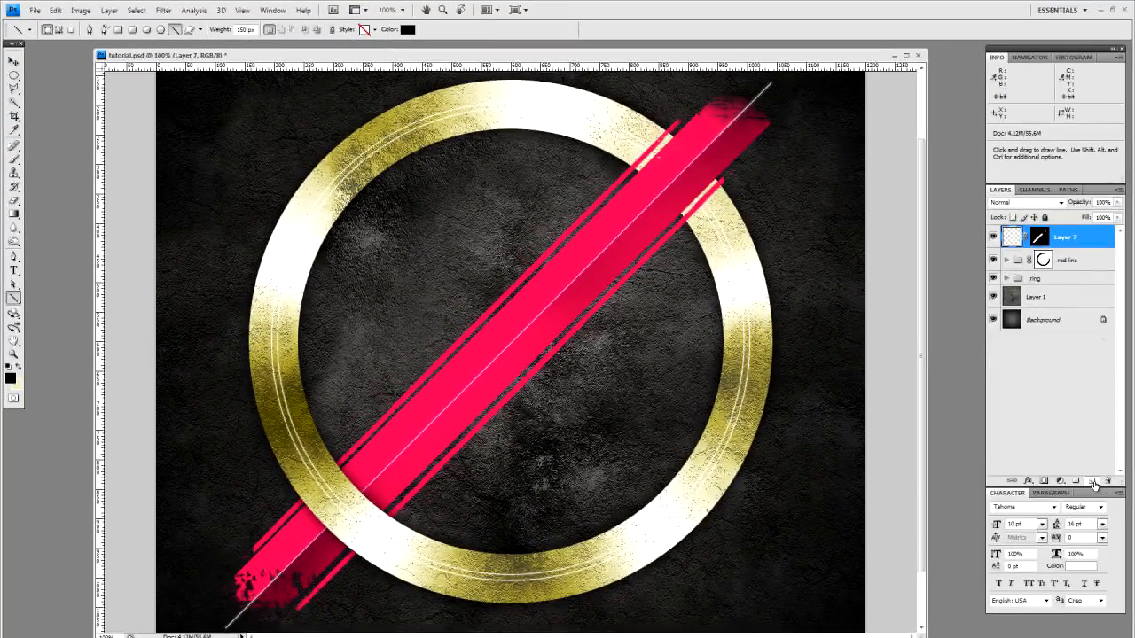
left_click(1094, 484)
left_click_drag(279, 113, 761, 607)
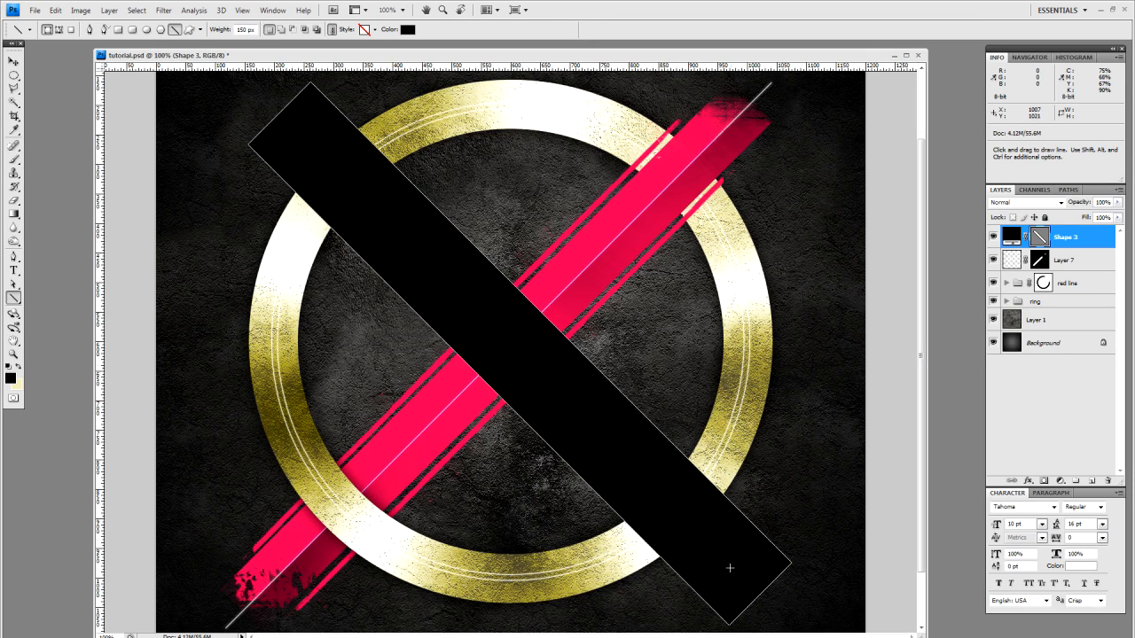
right_click(1081, 240)
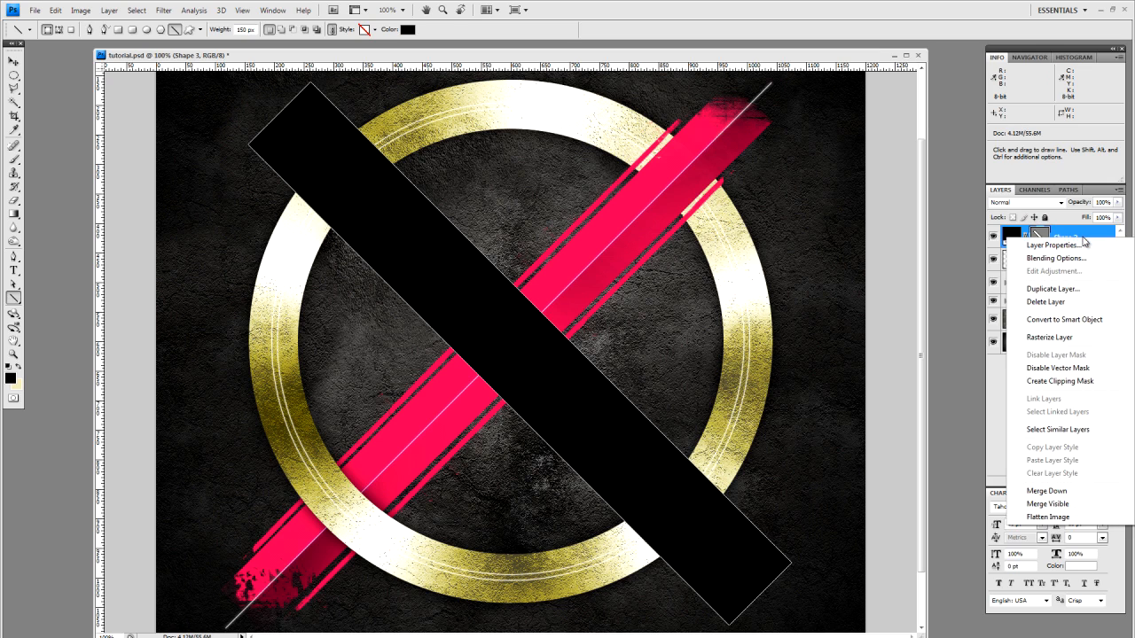
left_click(1050, 338)
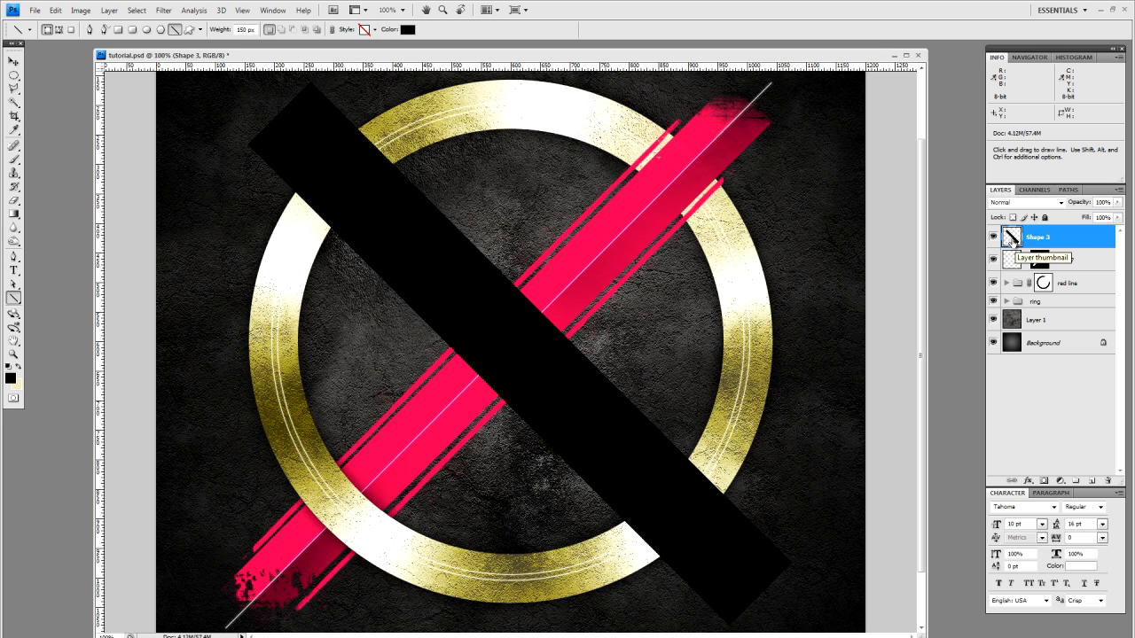
Step: Select the black bar's outline, fill it with black in the red line group's layer mask, and deselect
left_click(1012, 239, "ctrl")
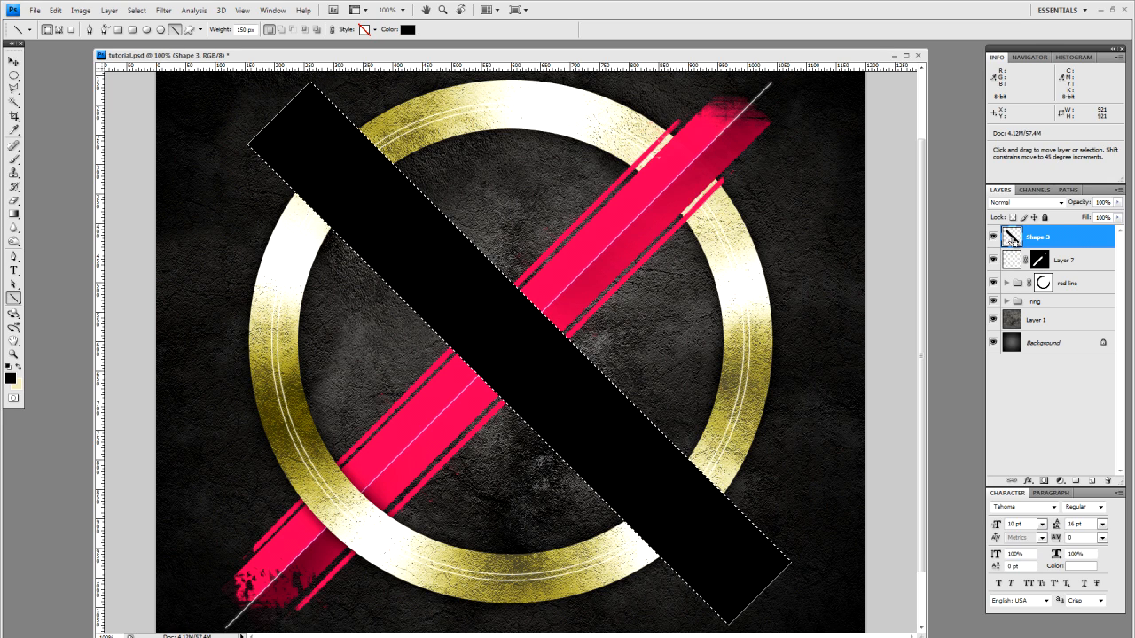
left_click(1045, 283)
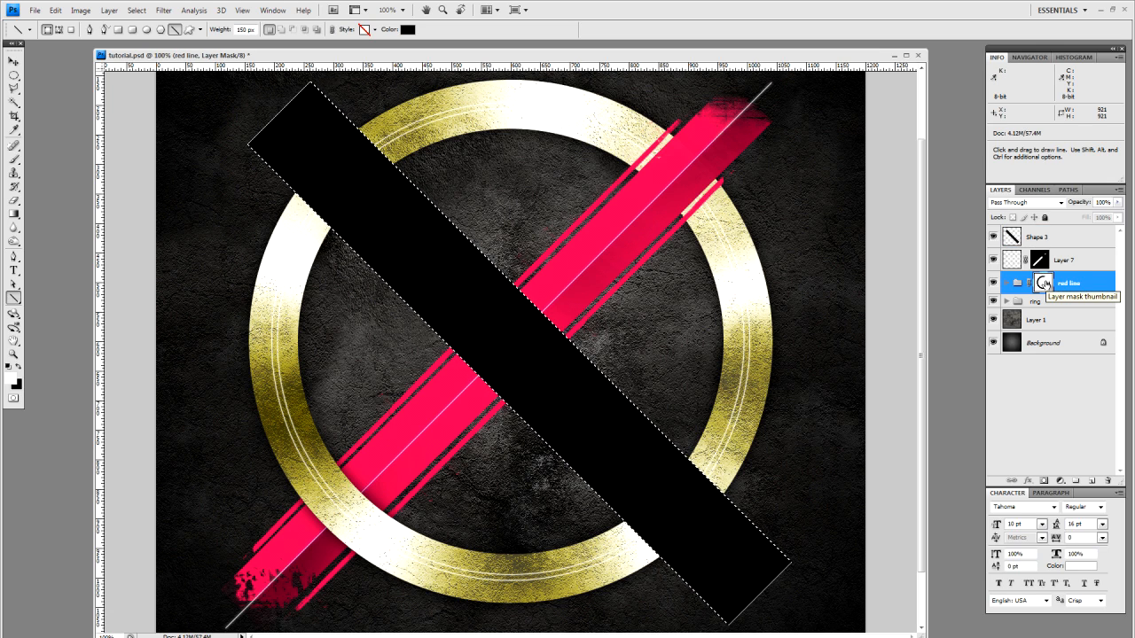
right_click(611, 420)
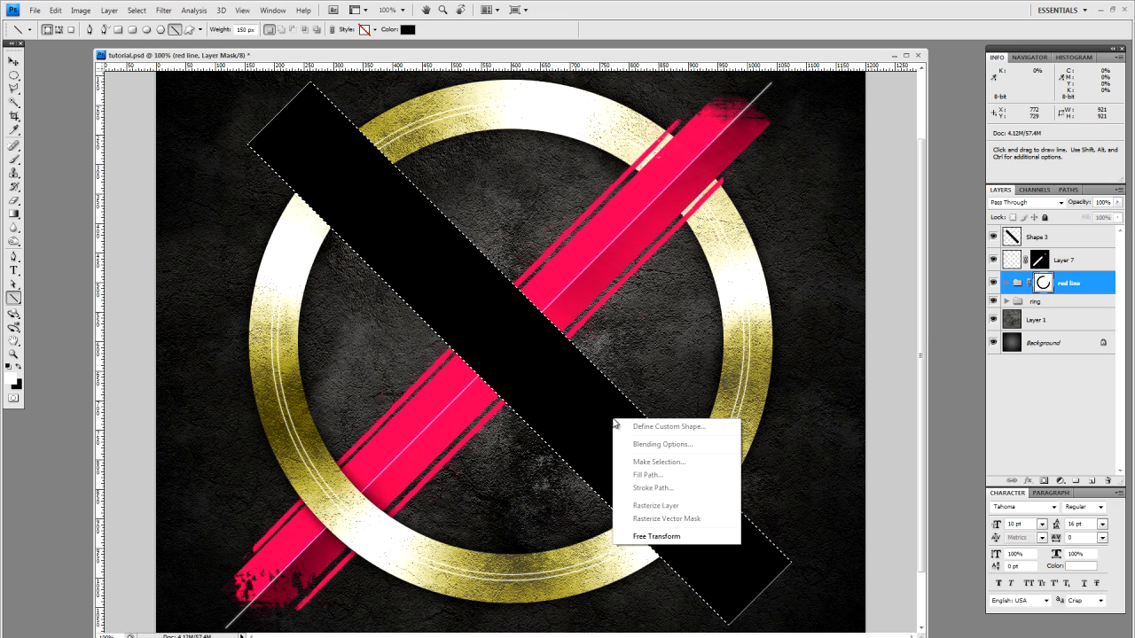
left_click(147, 52)
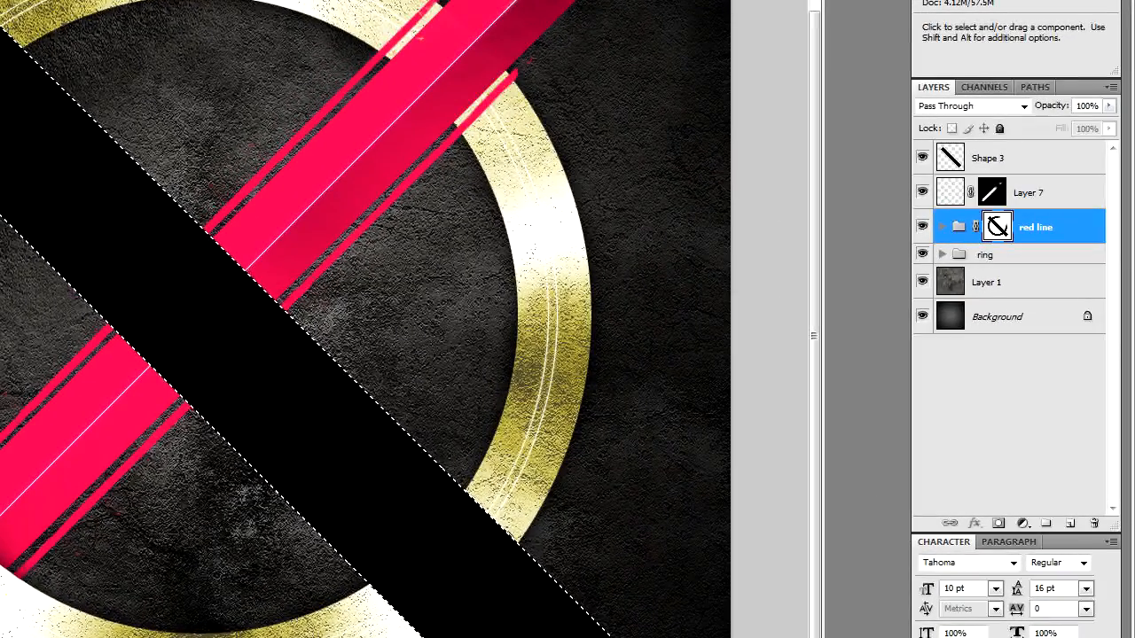
key("a")
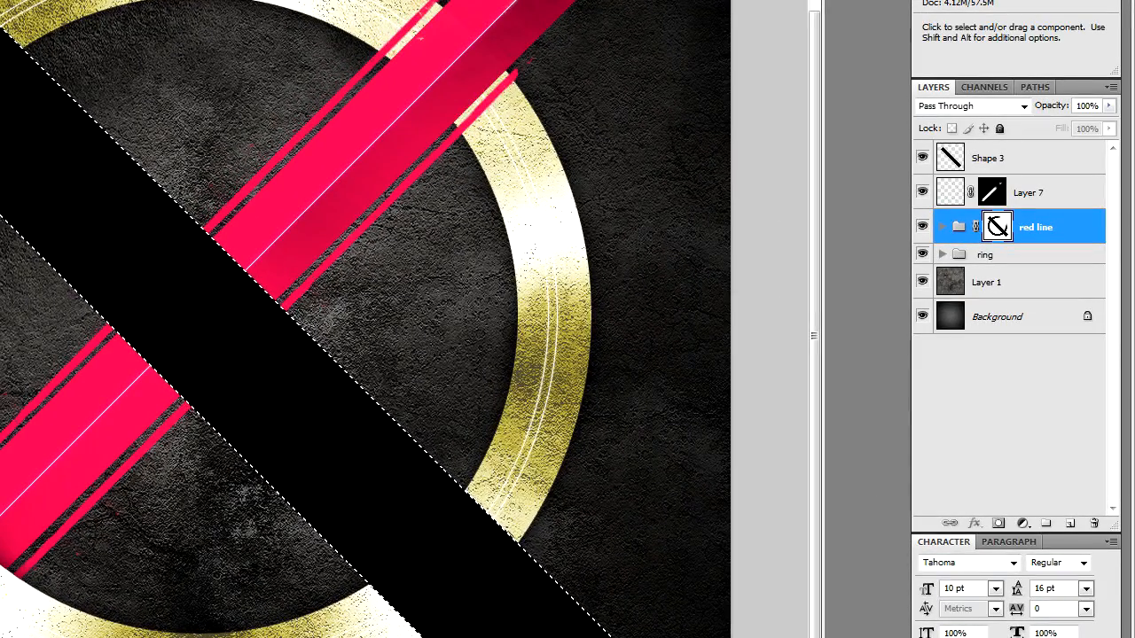
key("ctrl+d")
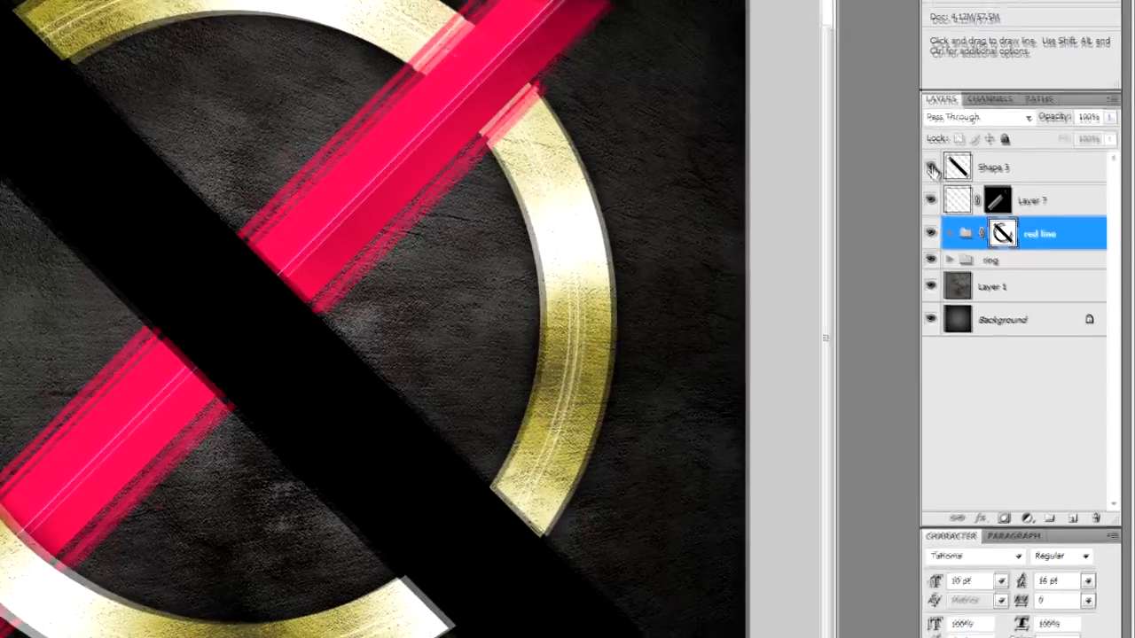
left_click(923, 157)
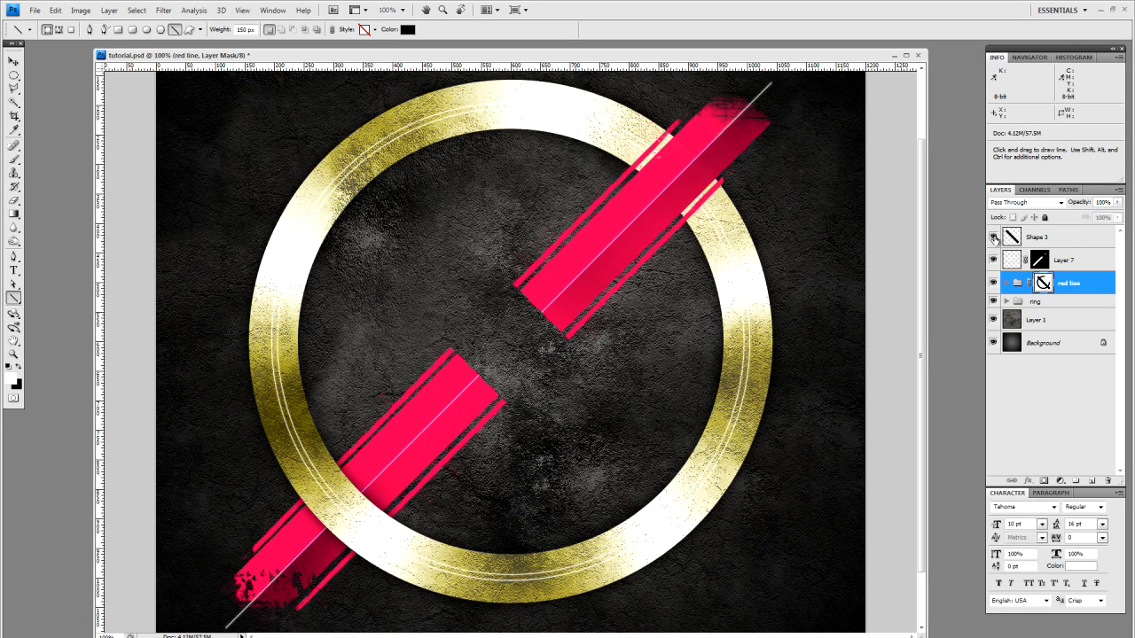
left_click(994, 239)
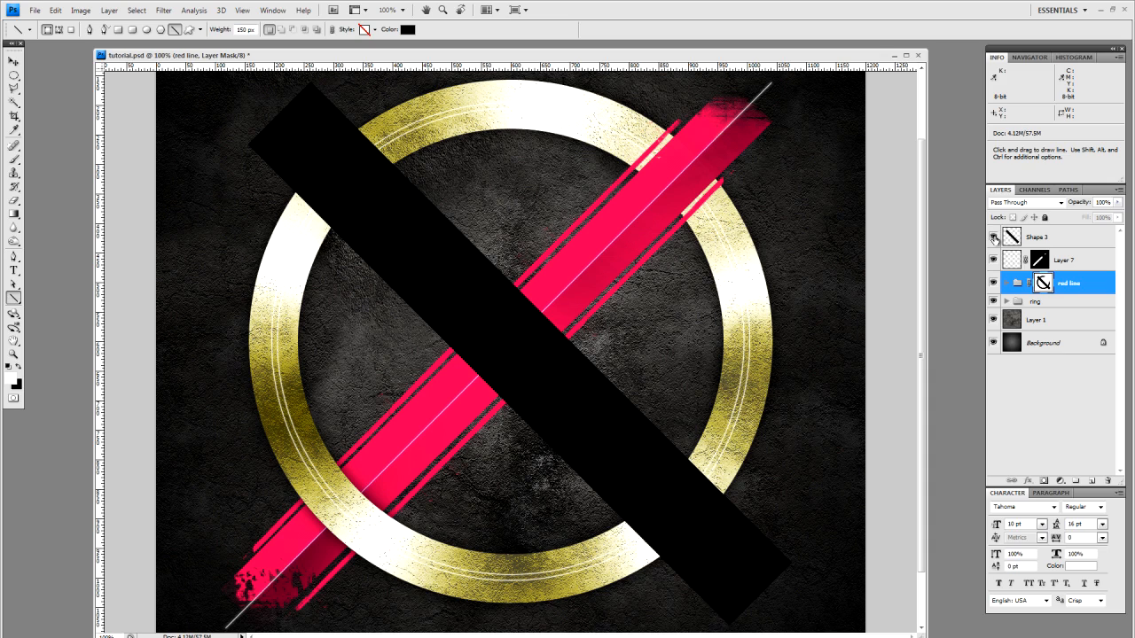
Step: Add an Outer Glow to the Shape 3 bar with Normal blend mode, black colour and 40 px size
left_click(1050, 242)
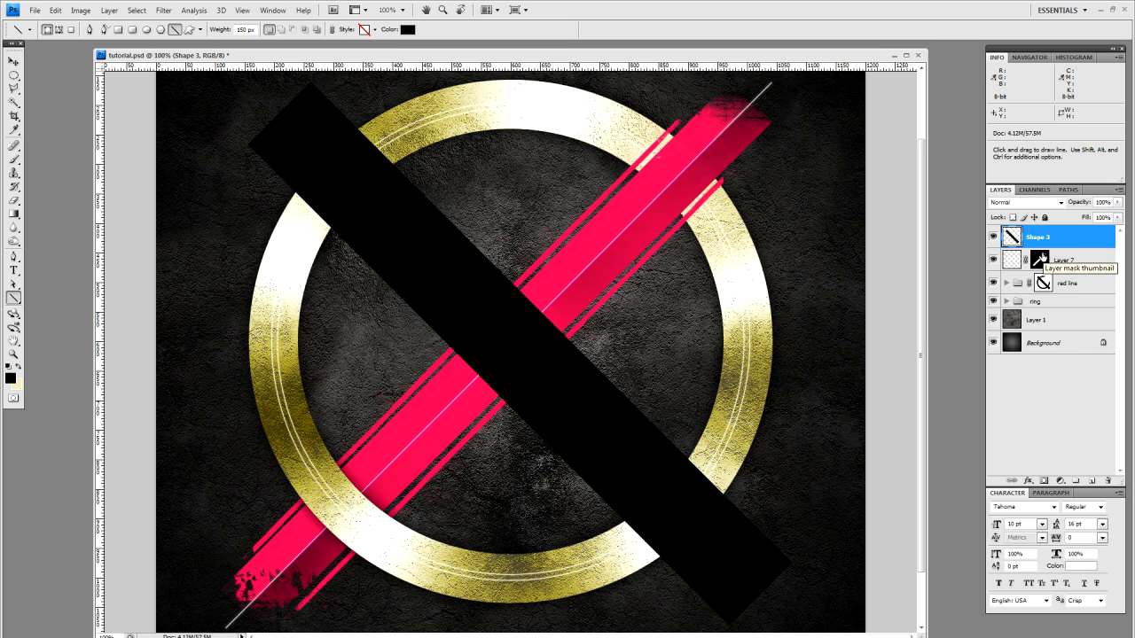
left_click(1028, 482)
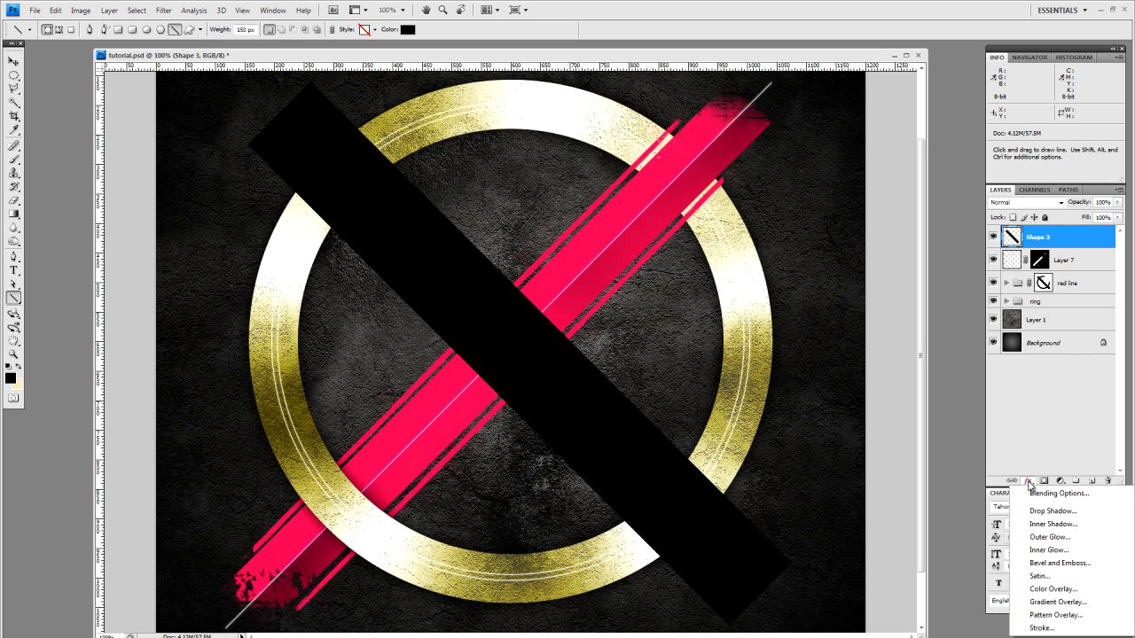
left_click(1050, 537)
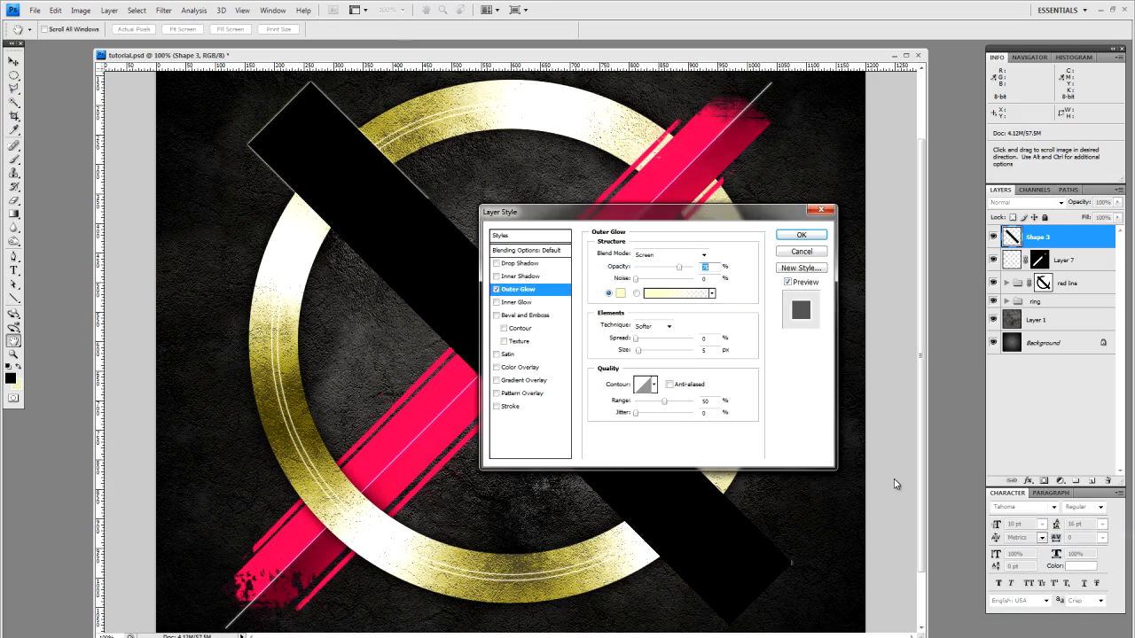
left_click(673, 256)
left_click(672, 270)
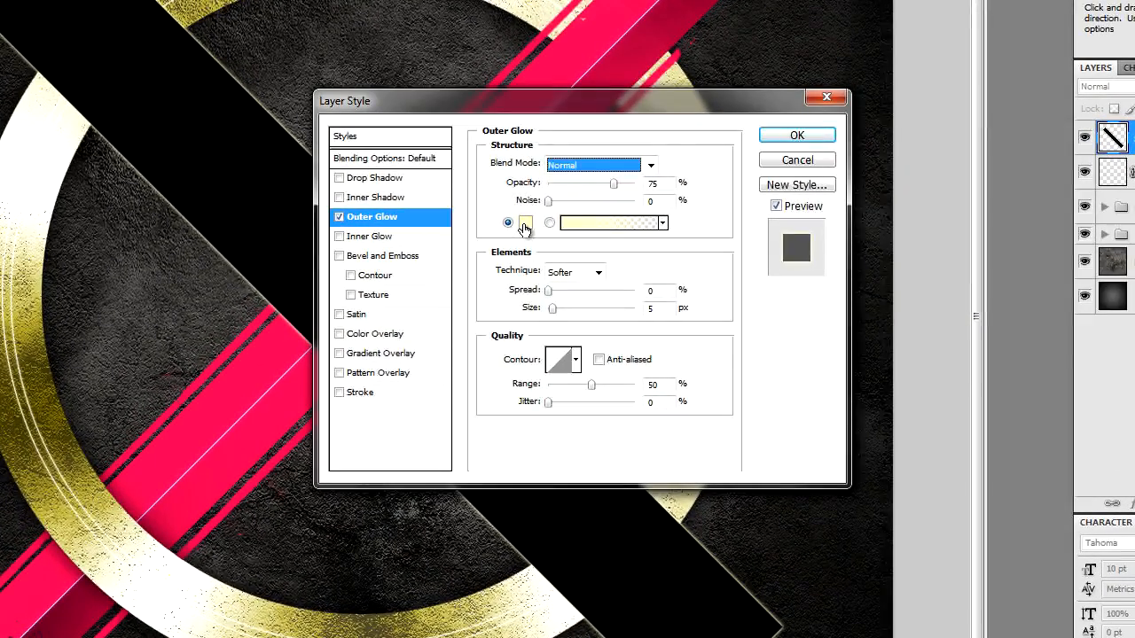
left_click(599, 277)
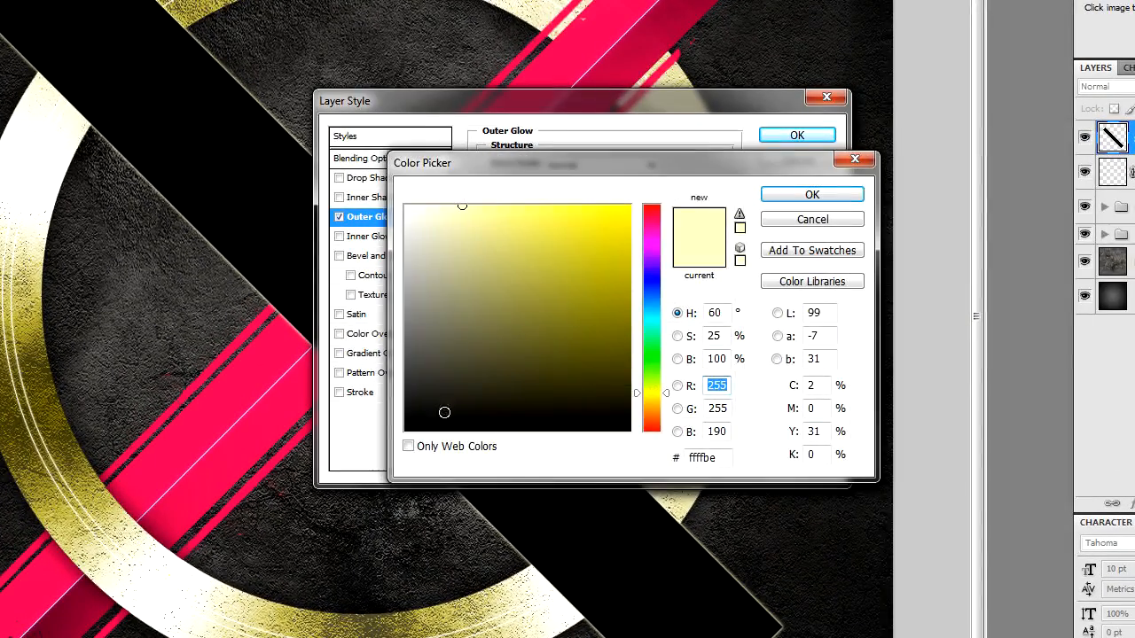
left_click_drag(445, 413, 359, 479)
left_click(801, 194)
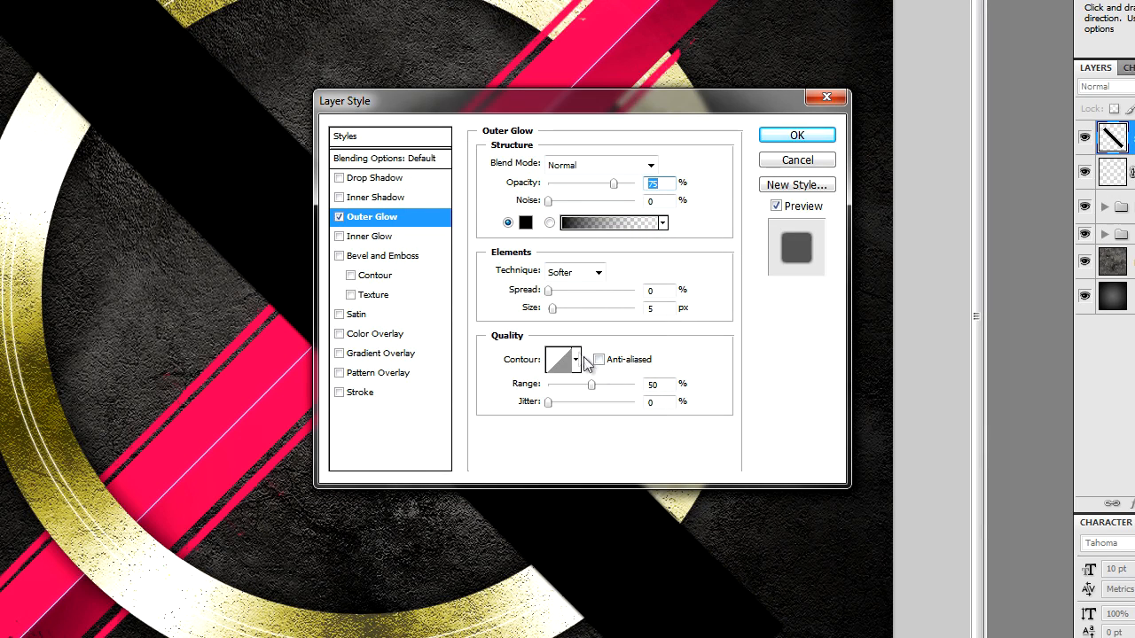
left_click(553, 310)
left_click_drag(561, 309, 567, 309)
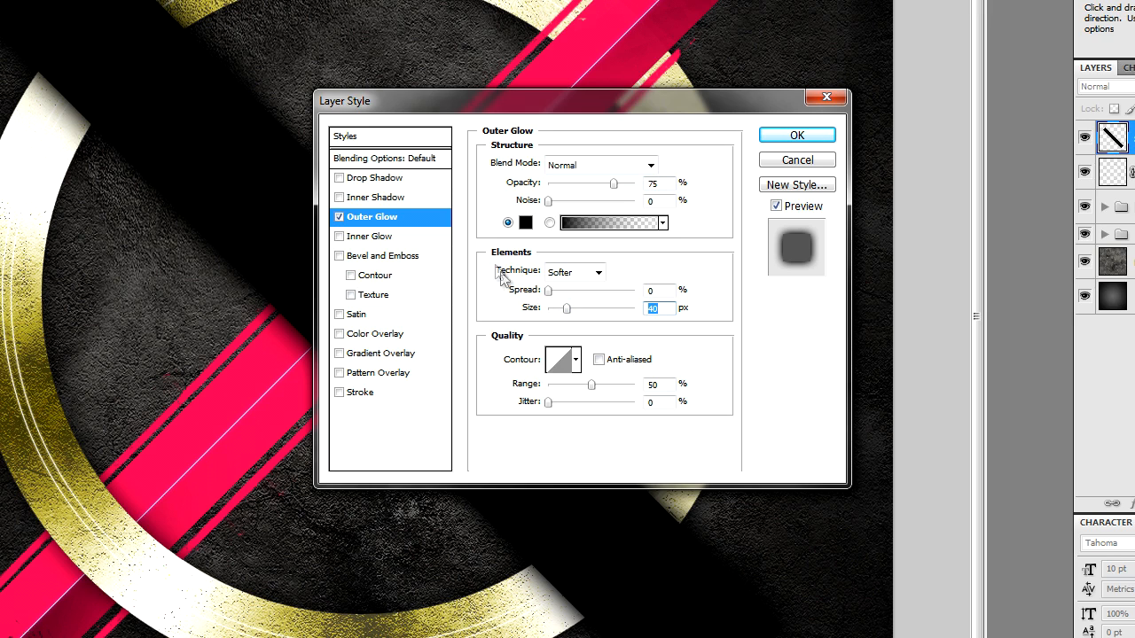
Step: Set the Shape 3 bar's fill opacity to 0% and apply the layer style
left_click(369, 164)
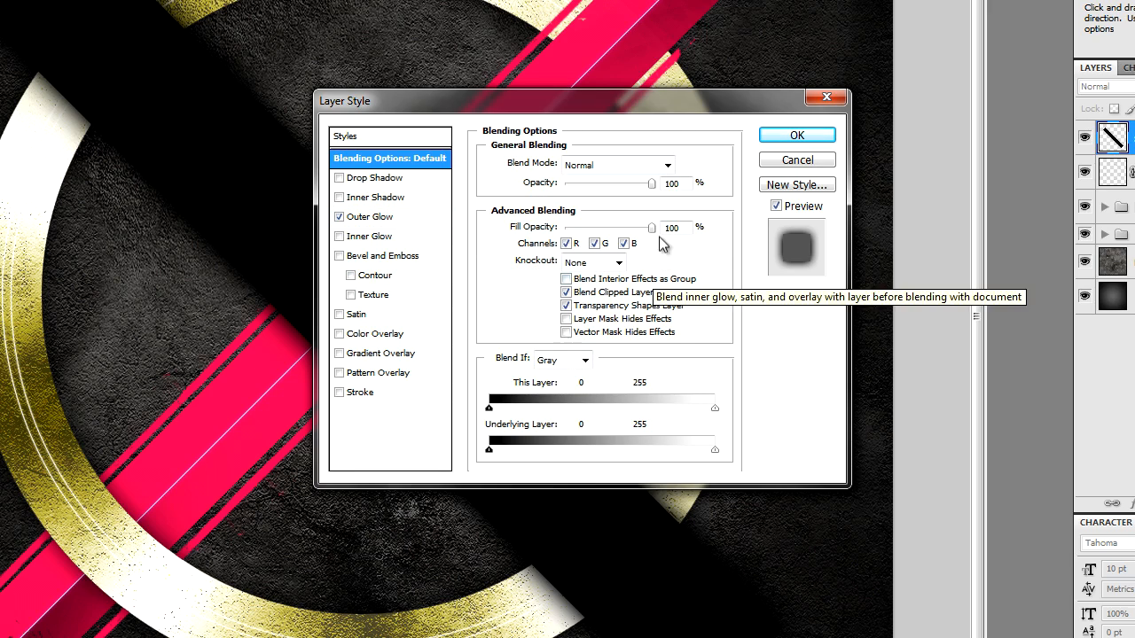
left_click_drag(652, 229, 544, 236)
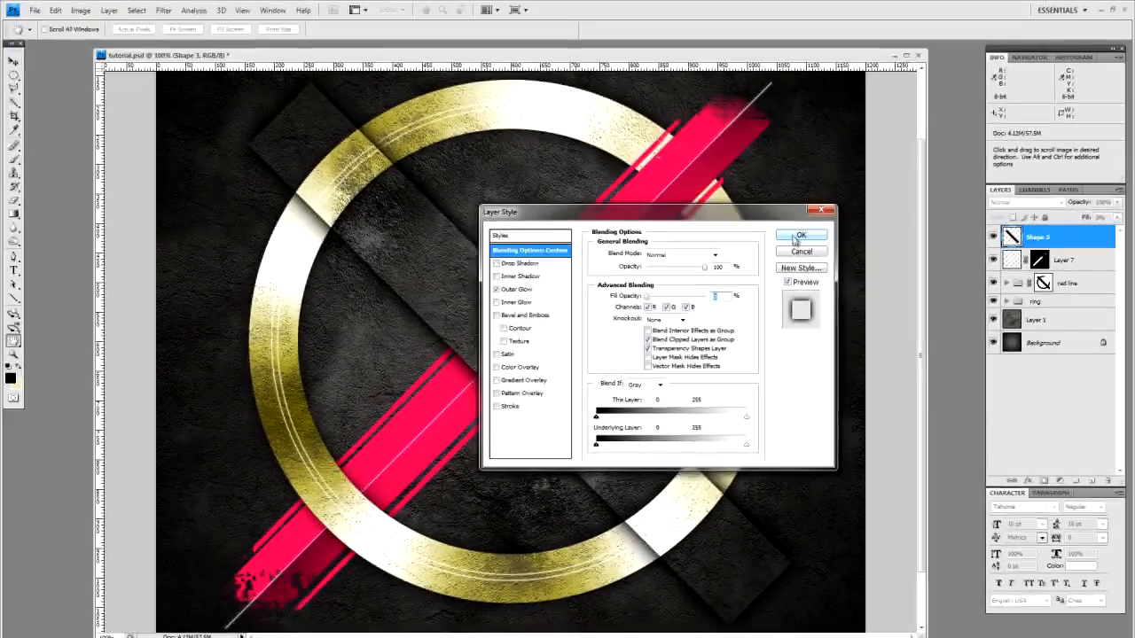
left_click(797, 135)
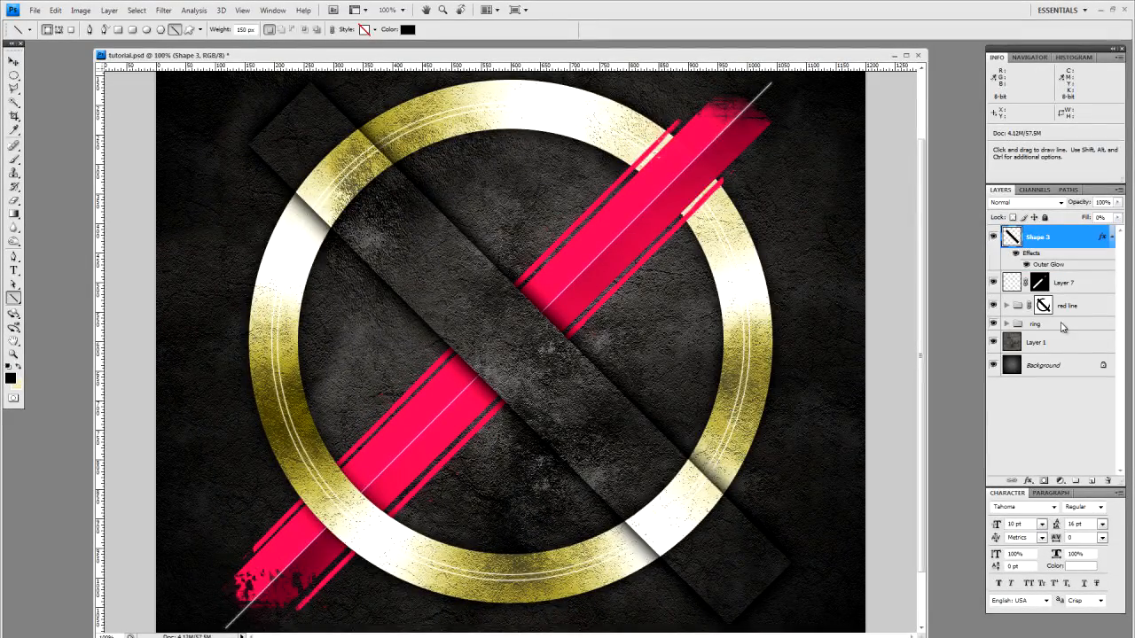
Step: Add an empty layer above Shape 3 and merge the two so the Outer Glow becomes part of the pixels
left_click(1090, 482)
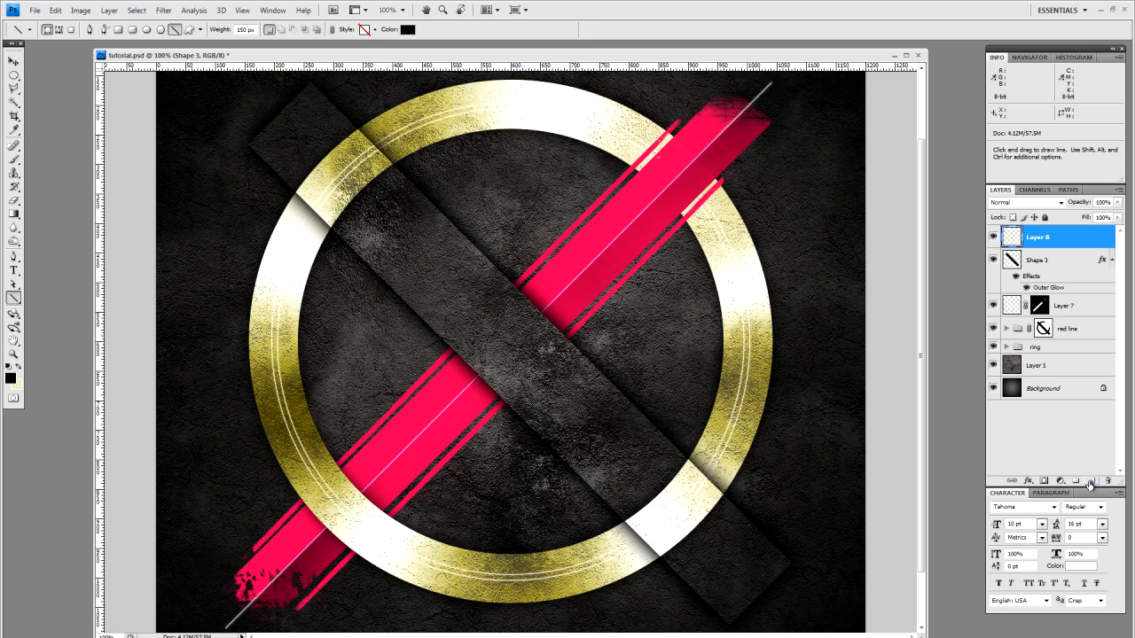
left_click(1042, 263, "shift")
key("ctrl")
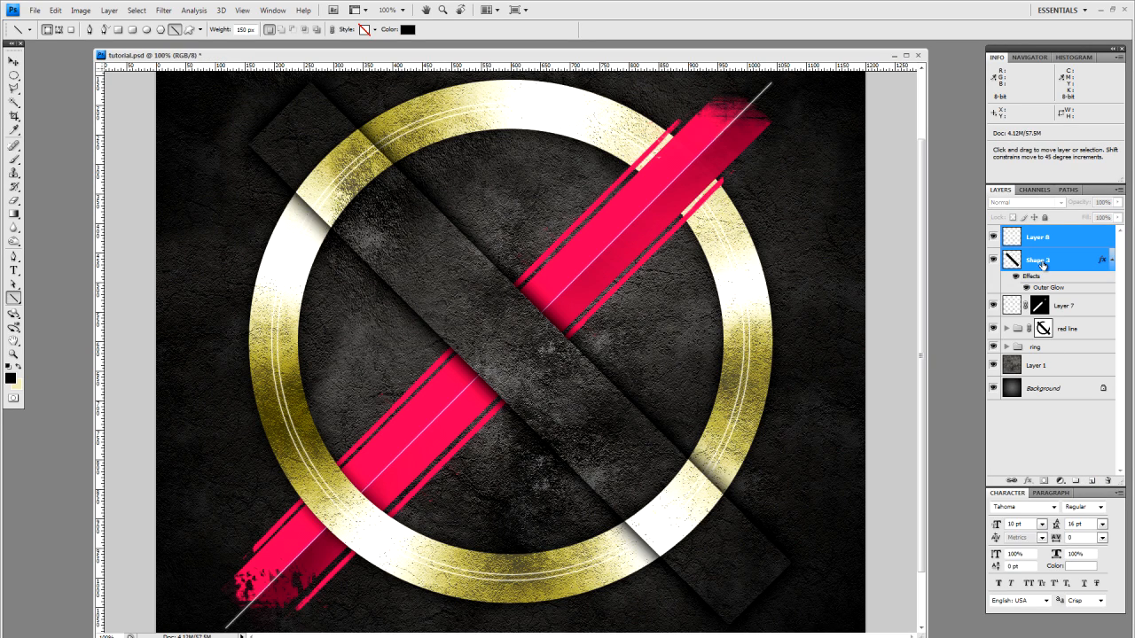
key("ctrl+e")
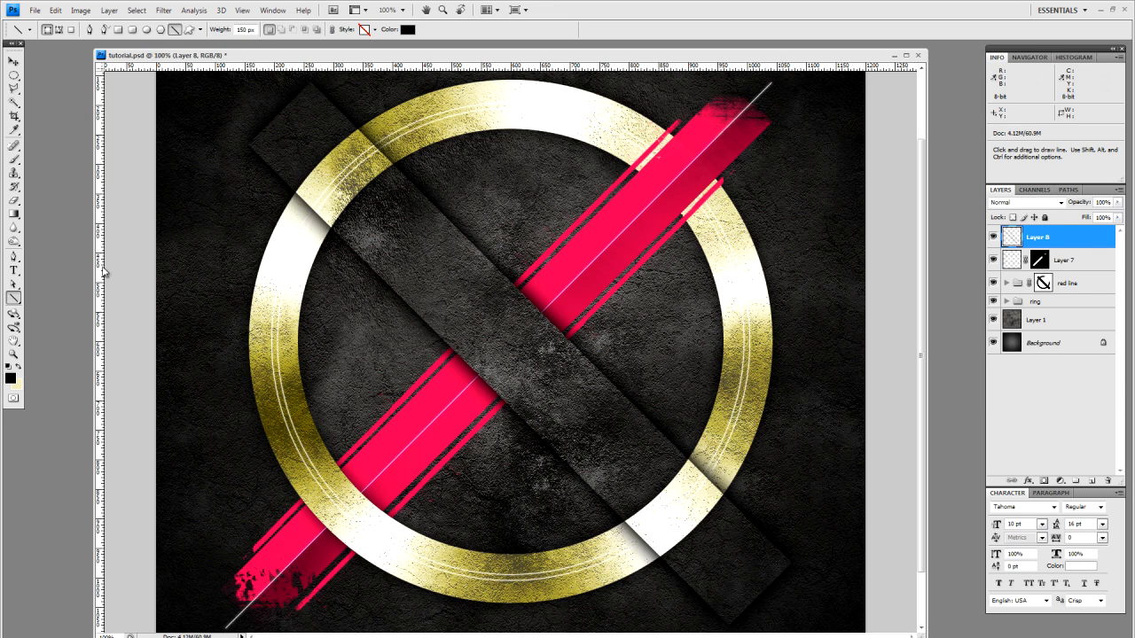
Step: Erase the lower-right end of the merged shadow band across the ring with a soft 200 px eraser at 0% hardness
left_click(14, 200)
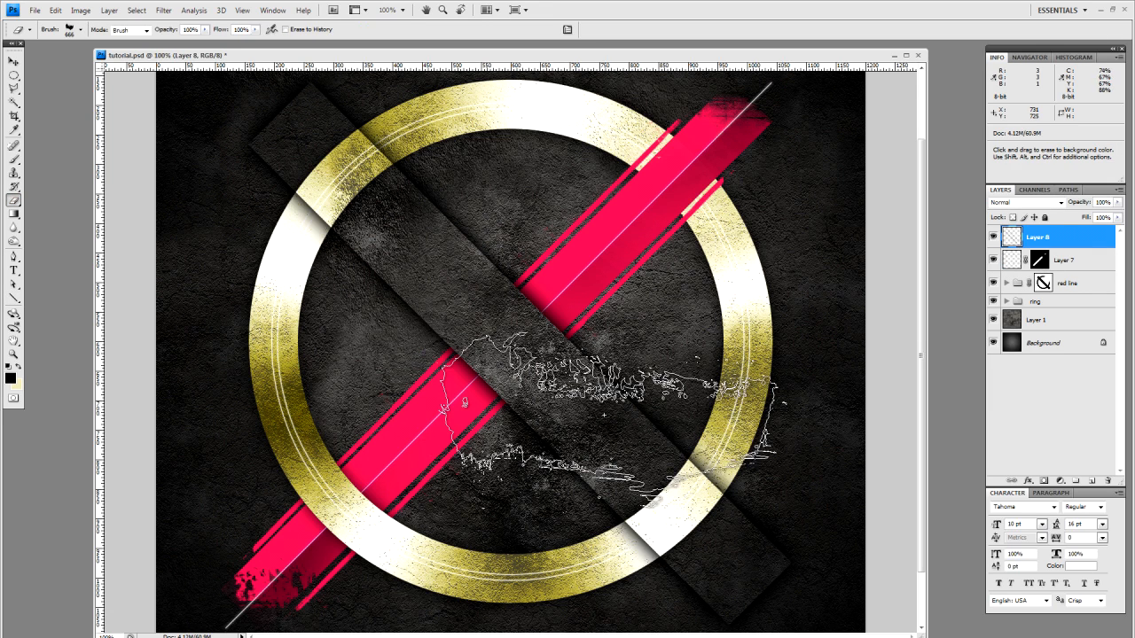
right_click(610, 414)
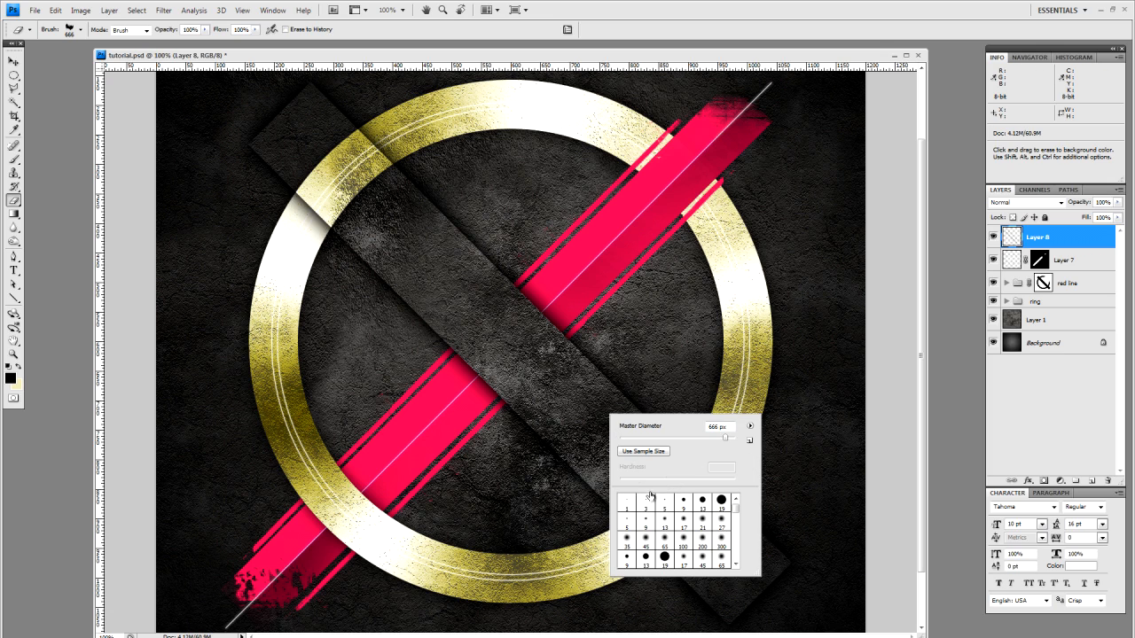
left_click(703, 539)
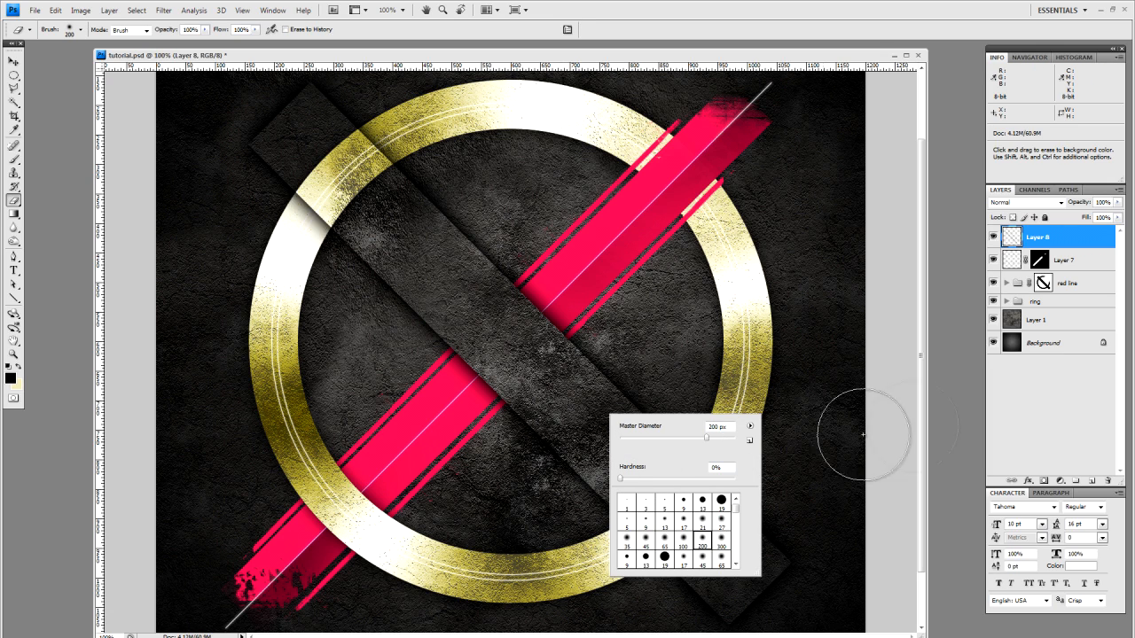
left_click_drag(923, 392, 925, 414)
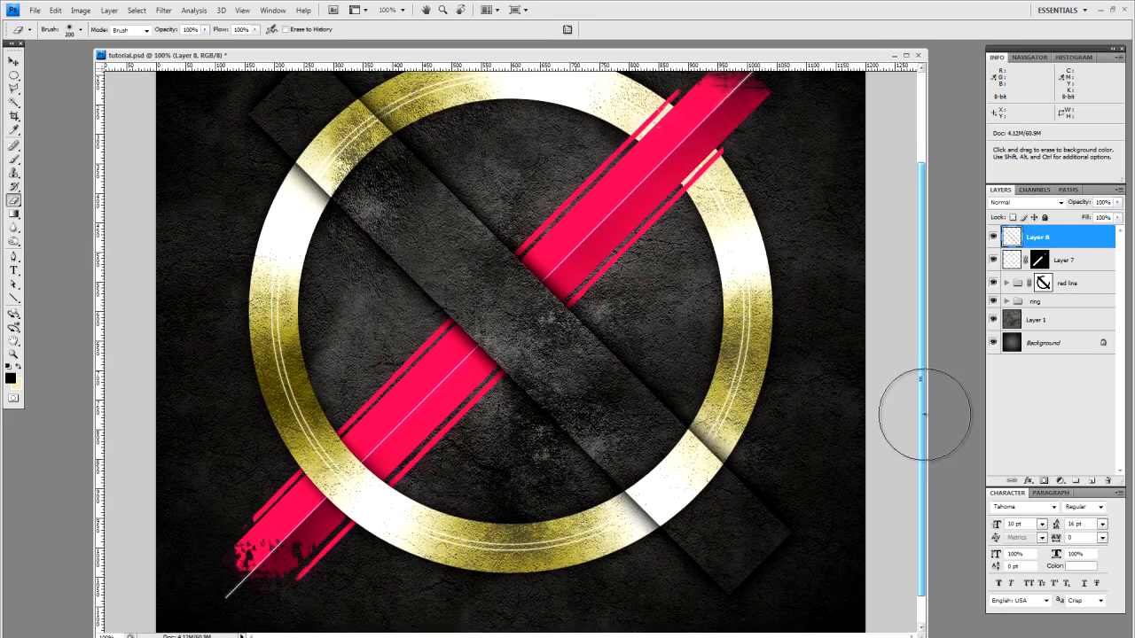
mouse_move(678, 420)
left_mouse_down()
mouse_move(777, 531)
mouse_move(763, 517)
mouse_move(764, 545)
mouse_move(722, 573)
mouse_move(610, 491)
mouse_move(649, 513)
mouse_move(654, 538)
mouse_move(700, 563)
left_mouse_up()
key("space")
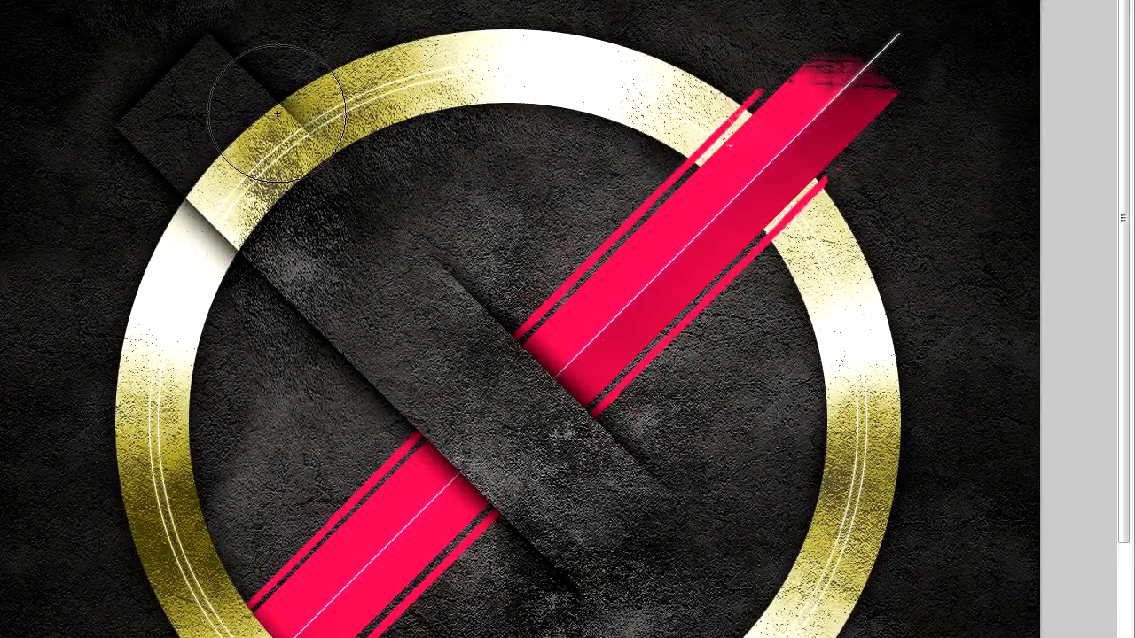
Step: Erase the upper-left end of the shadow band across the ring, leaving its shadow edges only around the red bar
mouse_move(277, 113)
left_mouse_down()
mouse_move(320, 144)
mouse_move(219, 56)
mouse_move(149, 137)
mouse_move(282, 292)
left_mouse_up()
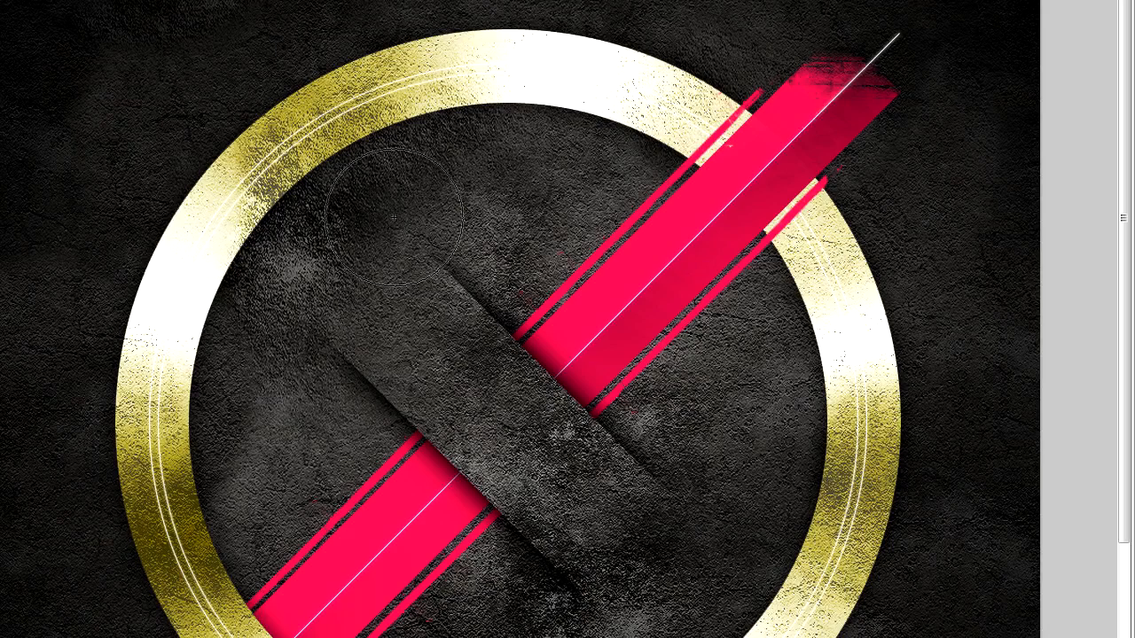
left_click(258, 243)
scroll(393, 68, "down", 5)
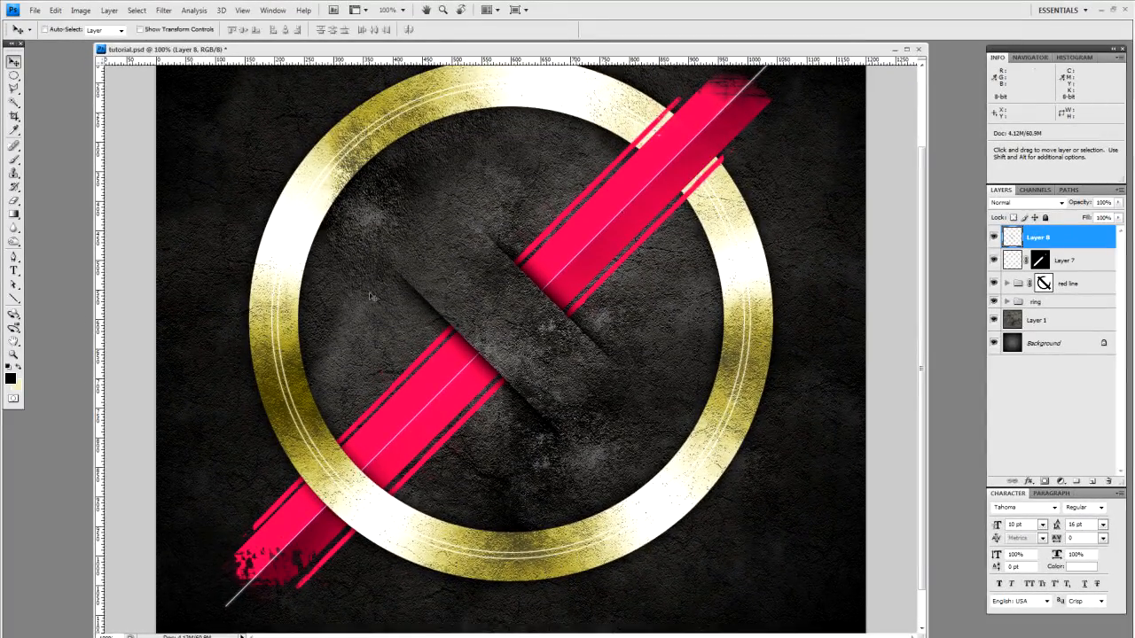
left_click(13, 355)
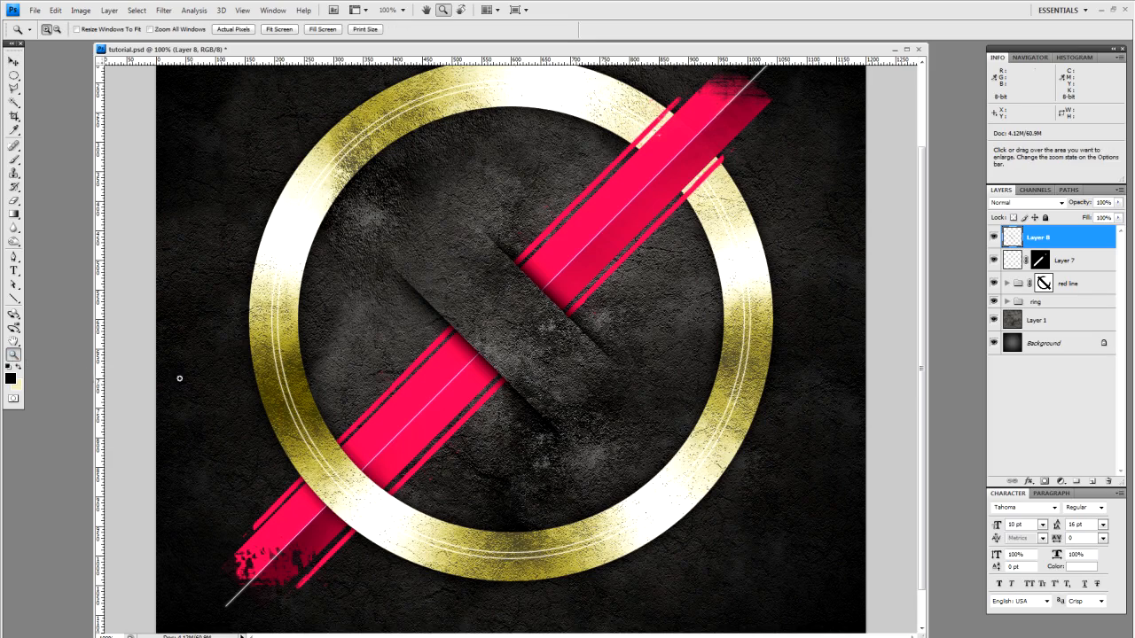
left_click(644, 314, "alt")
left_click(645, 314, "alt")
key("v")
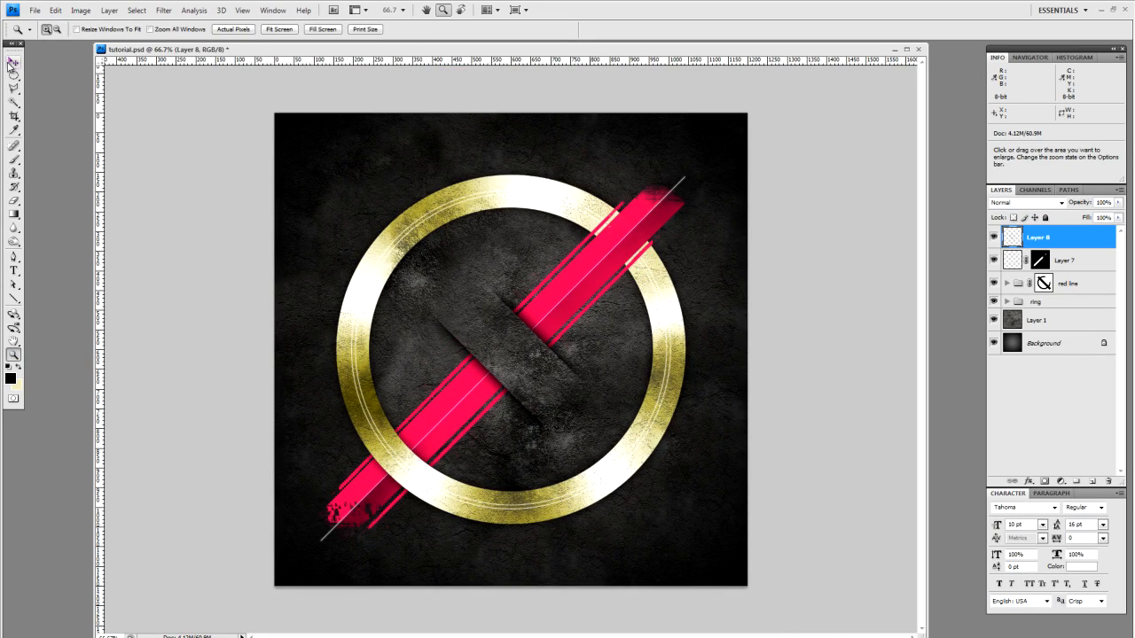